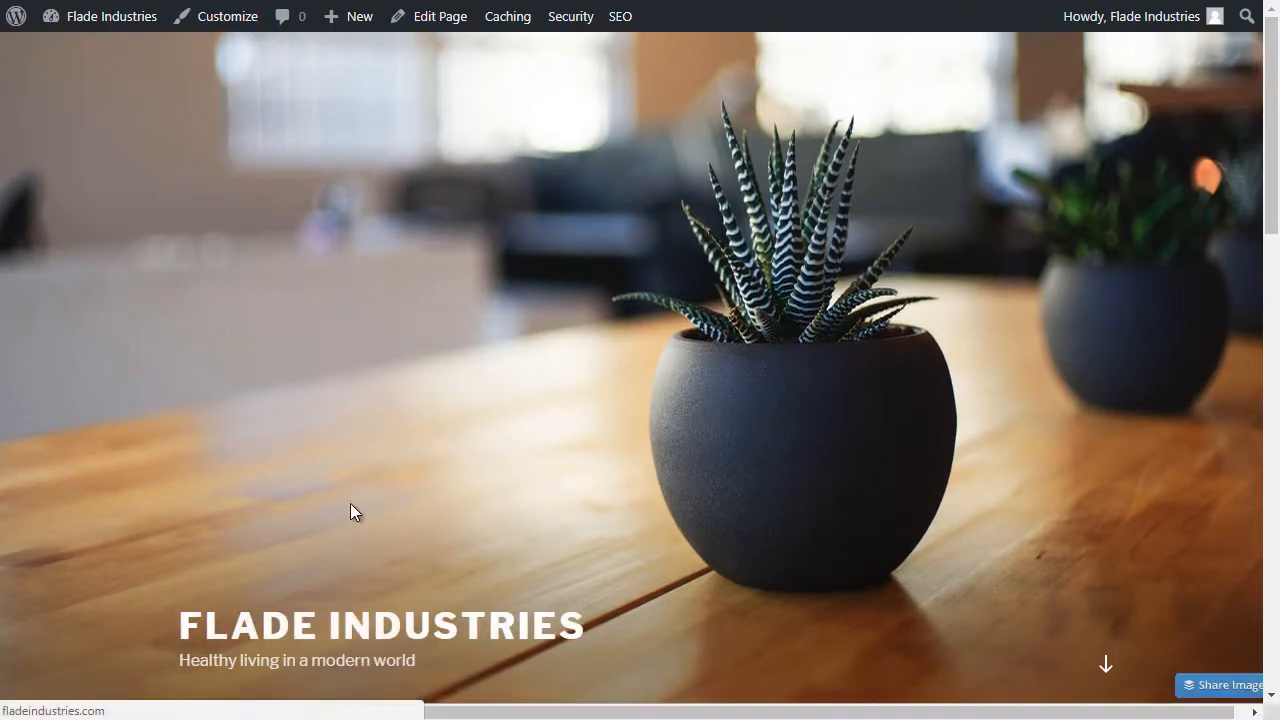
Look over the site's front page from the header image to the footer and return to its beginning.
scroll(417, 606, down, 10)
scroll(417, 608, up, 10)
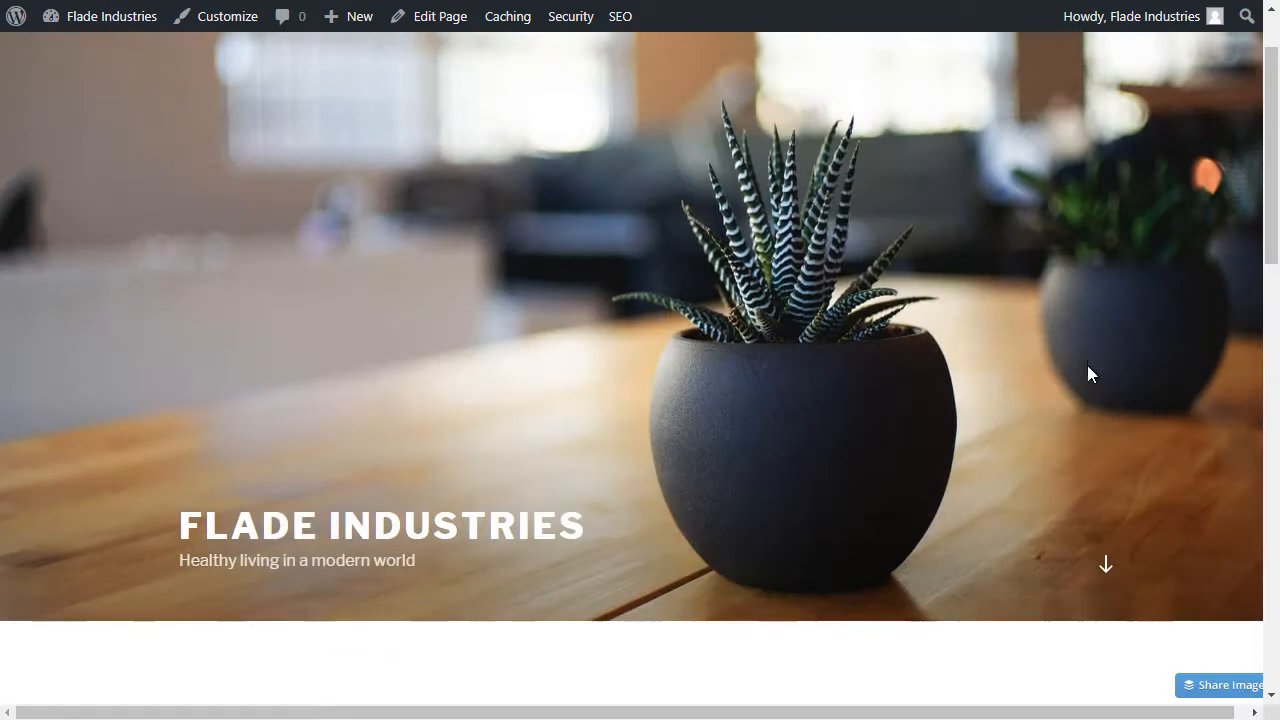
scroll(884, 451, down, 10)
scroll(882, 444, down, 4)
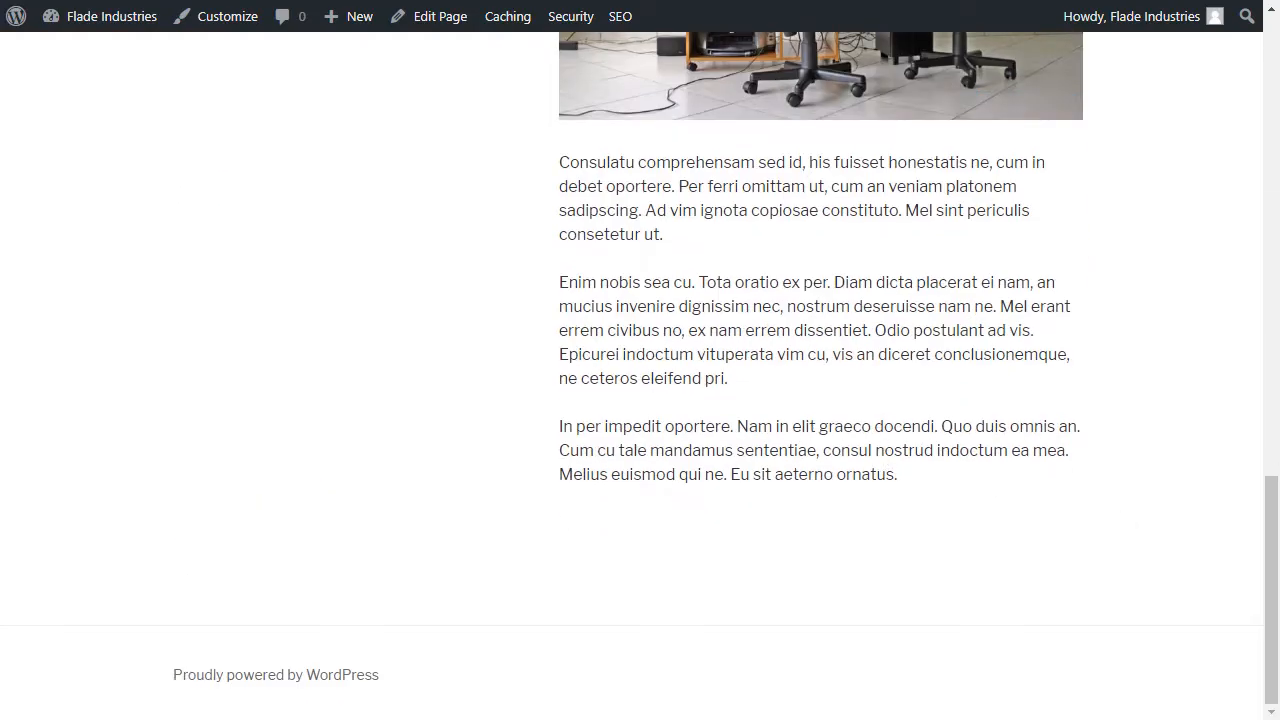
drag(1266, 589, 1266, 513)
drag(656, 423, 782, 470)
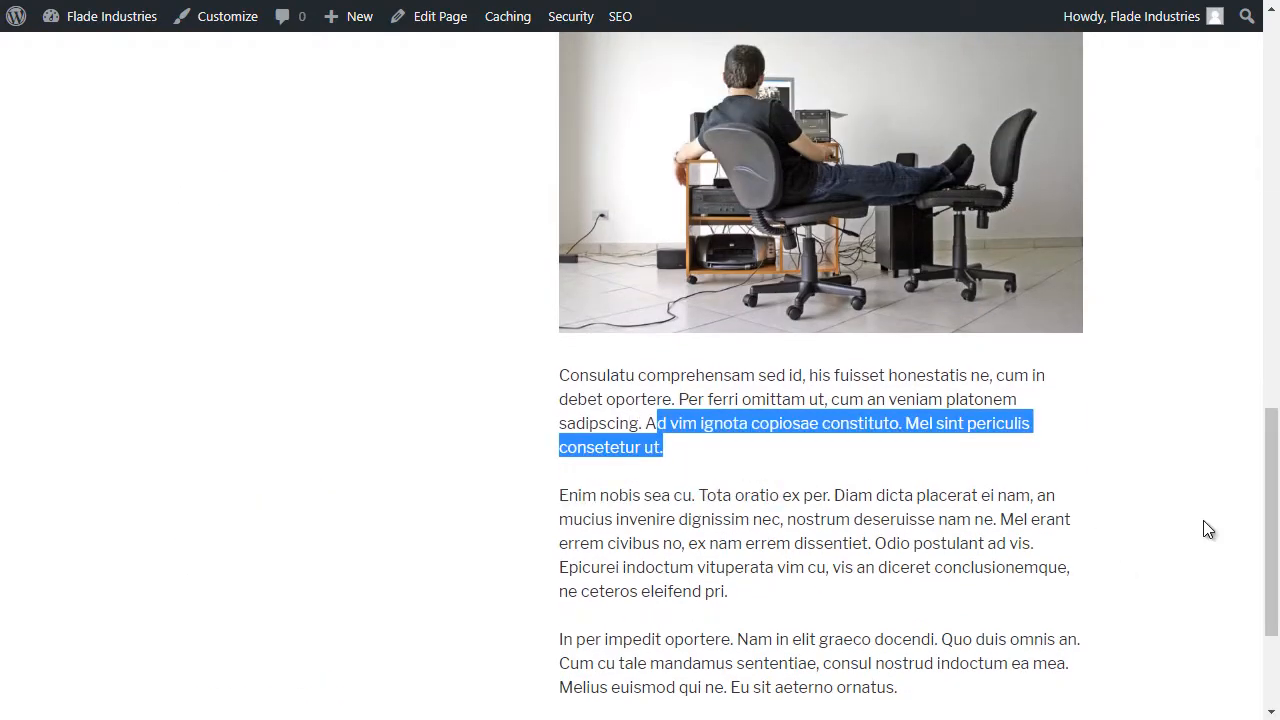
drag(1266, 520, 1266, 140)
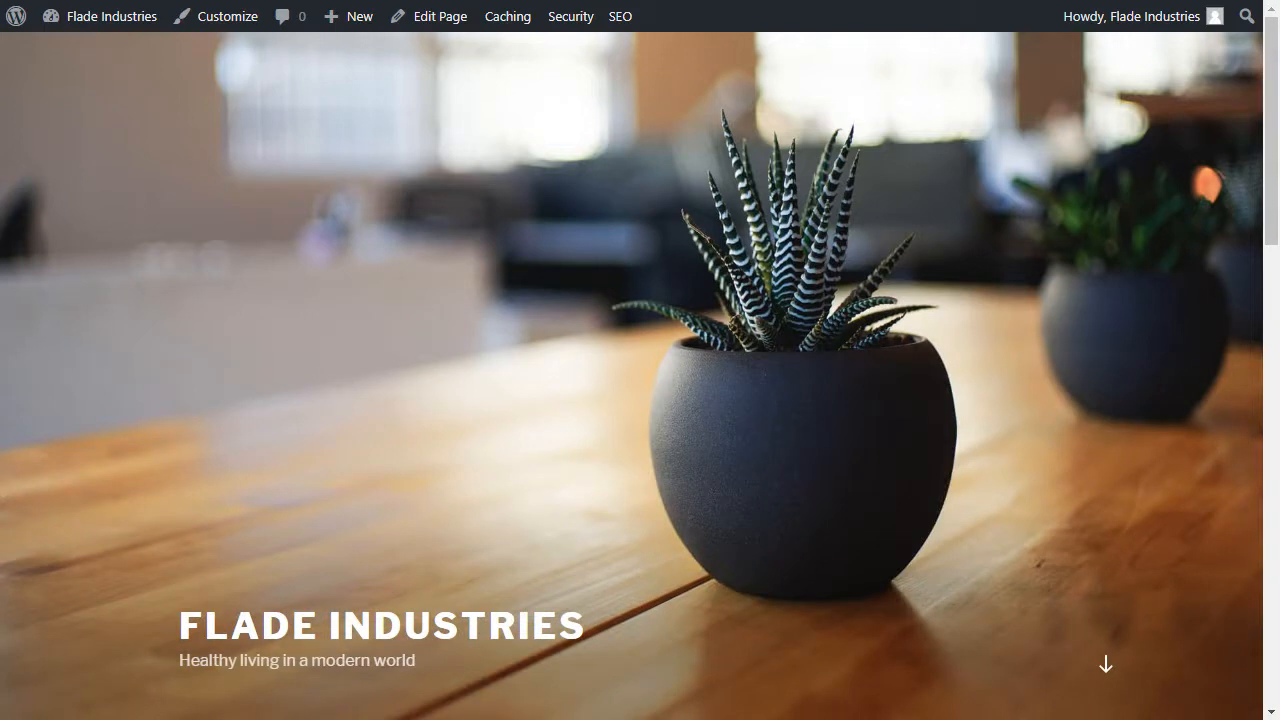
Go to the site's dashboard and open the page for uploading new media.
mouse_move(124, 32)
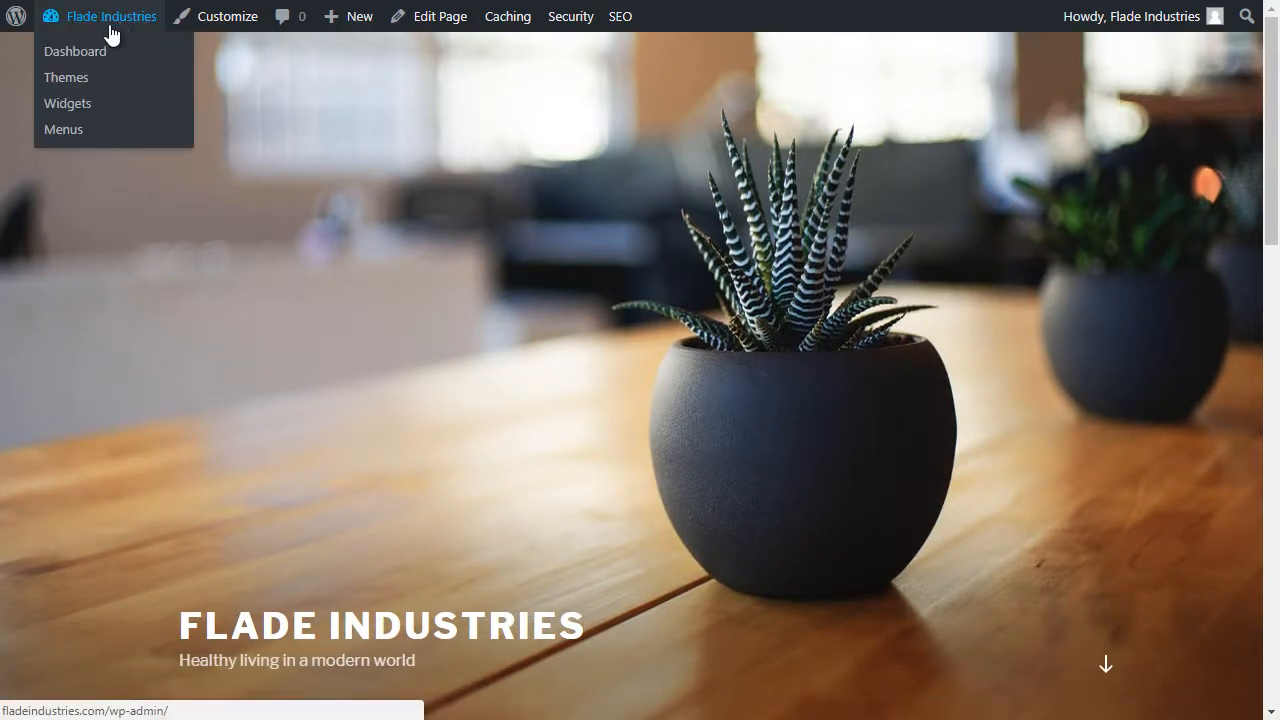
click(88, 61)
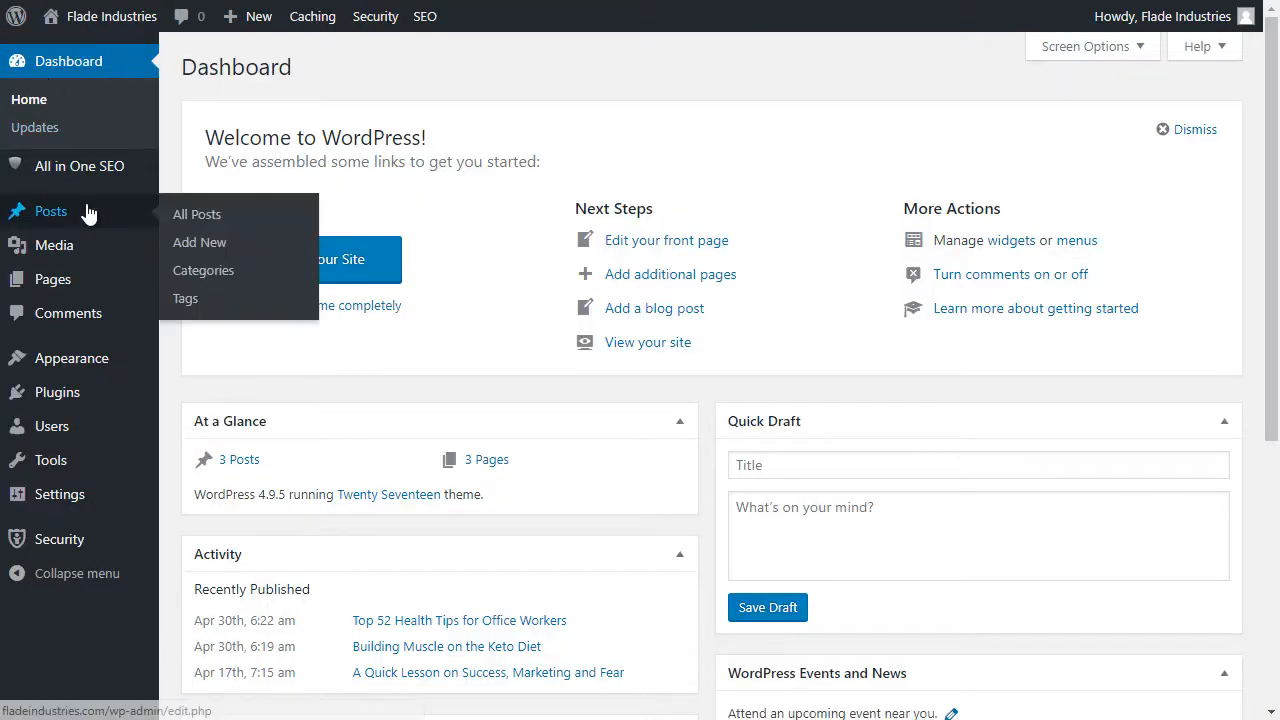
mouse_move(66, 245)
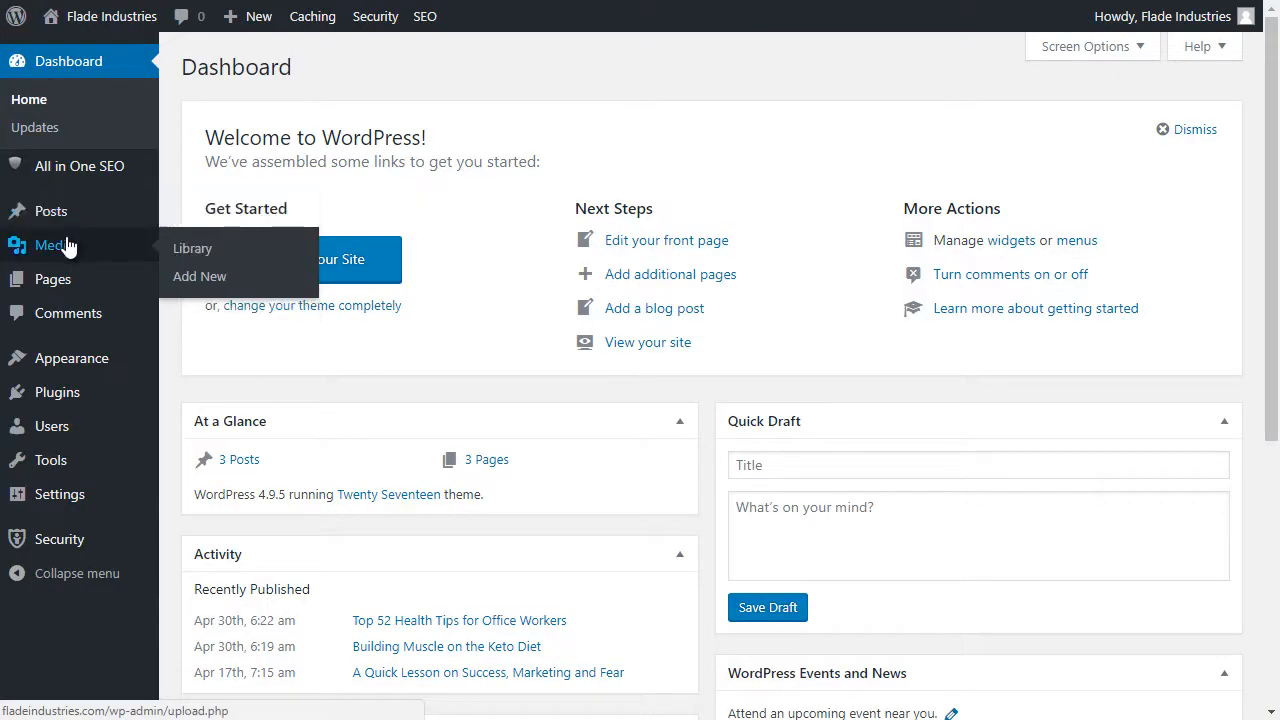
click(200, 278)
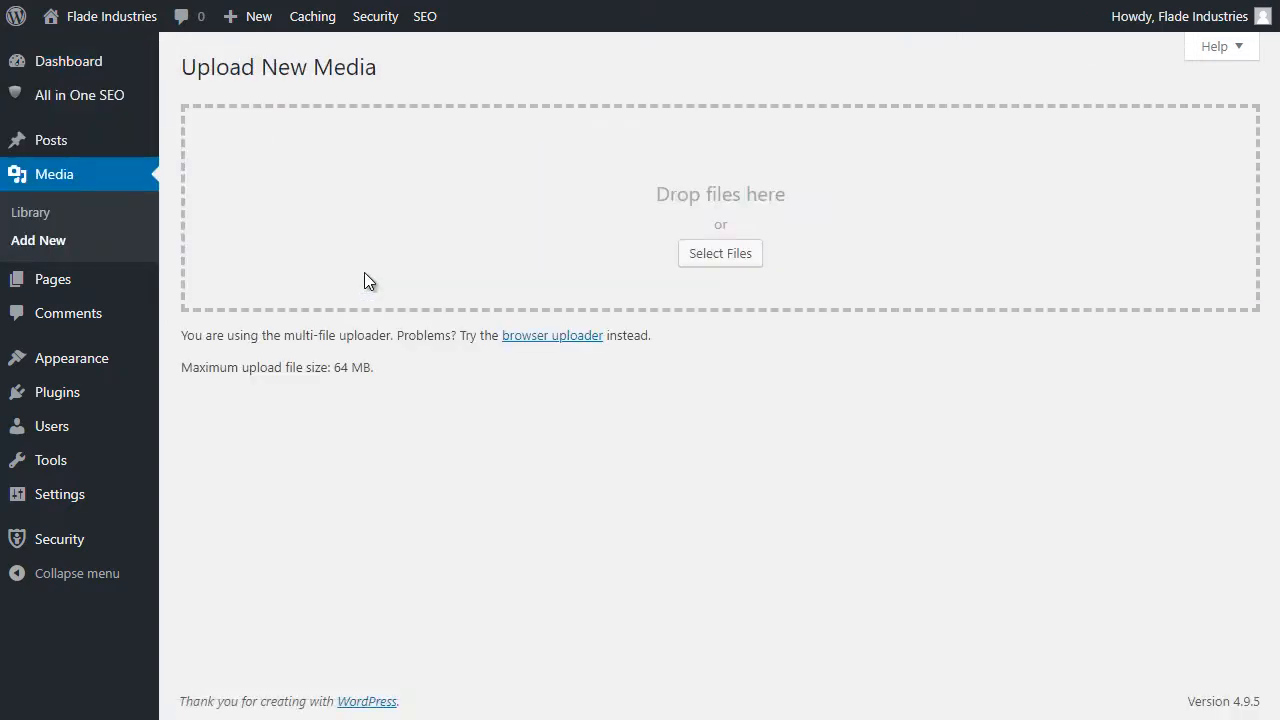
Upload all image files from channelarttemplate.png through woodtexture.jpg in the IMG folder to the media library.
click(720, 254)
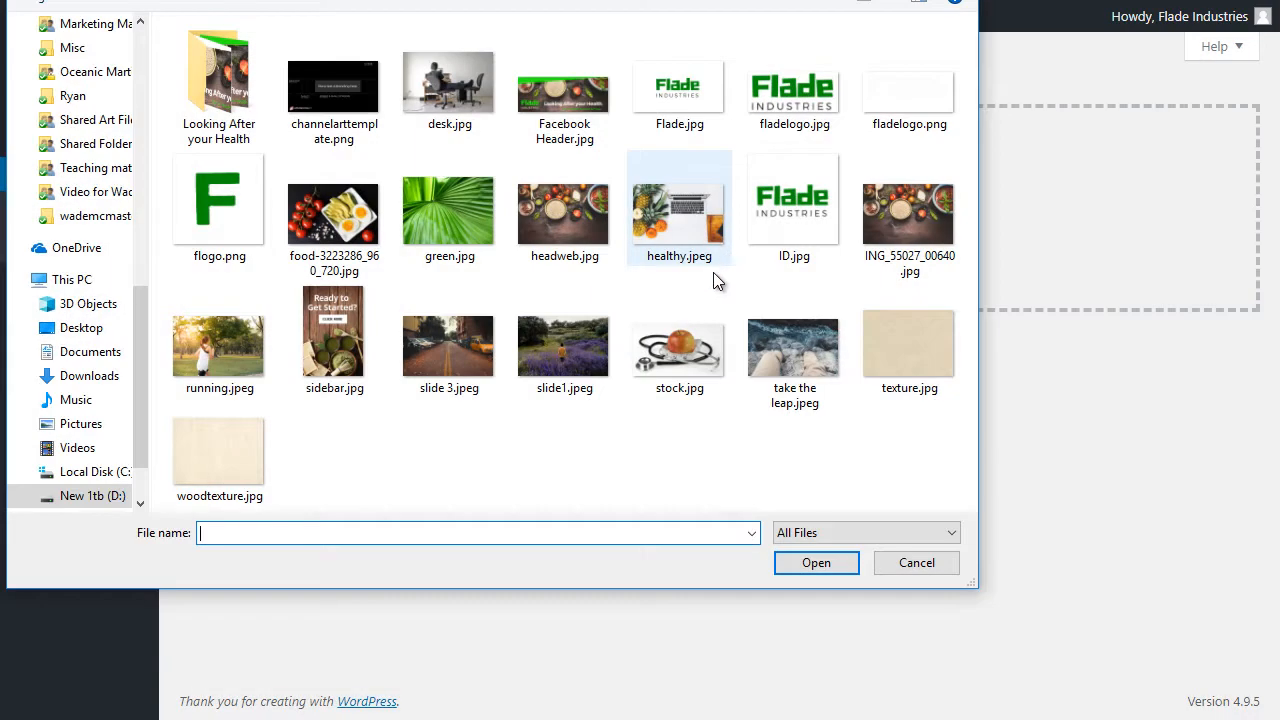
click(345, 105)
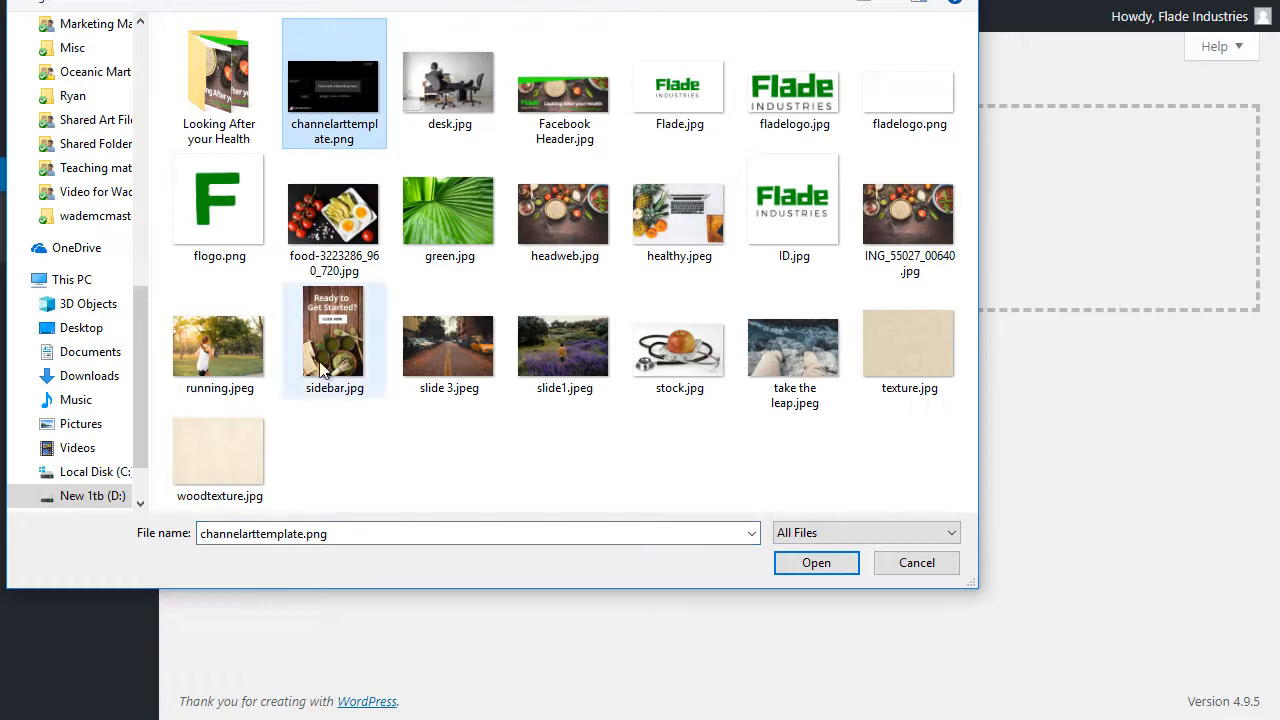
shift+click(221, 453)
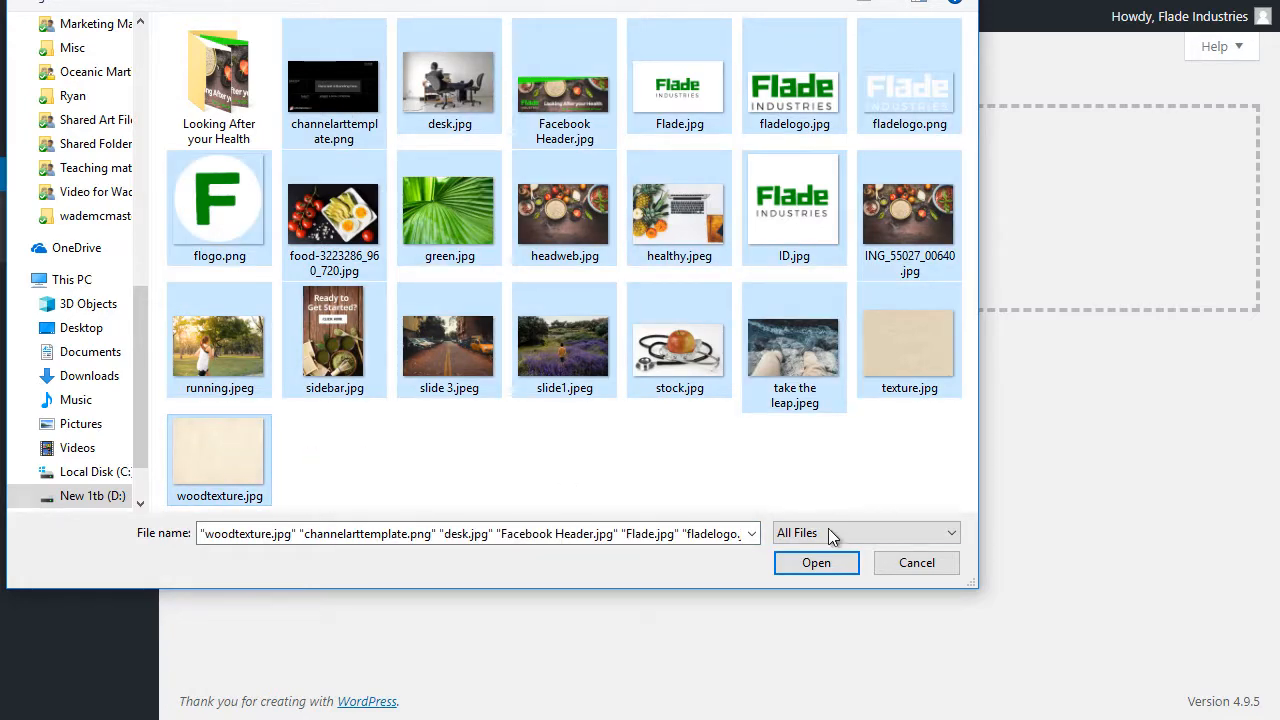
drag(512, 0, 575, 0)
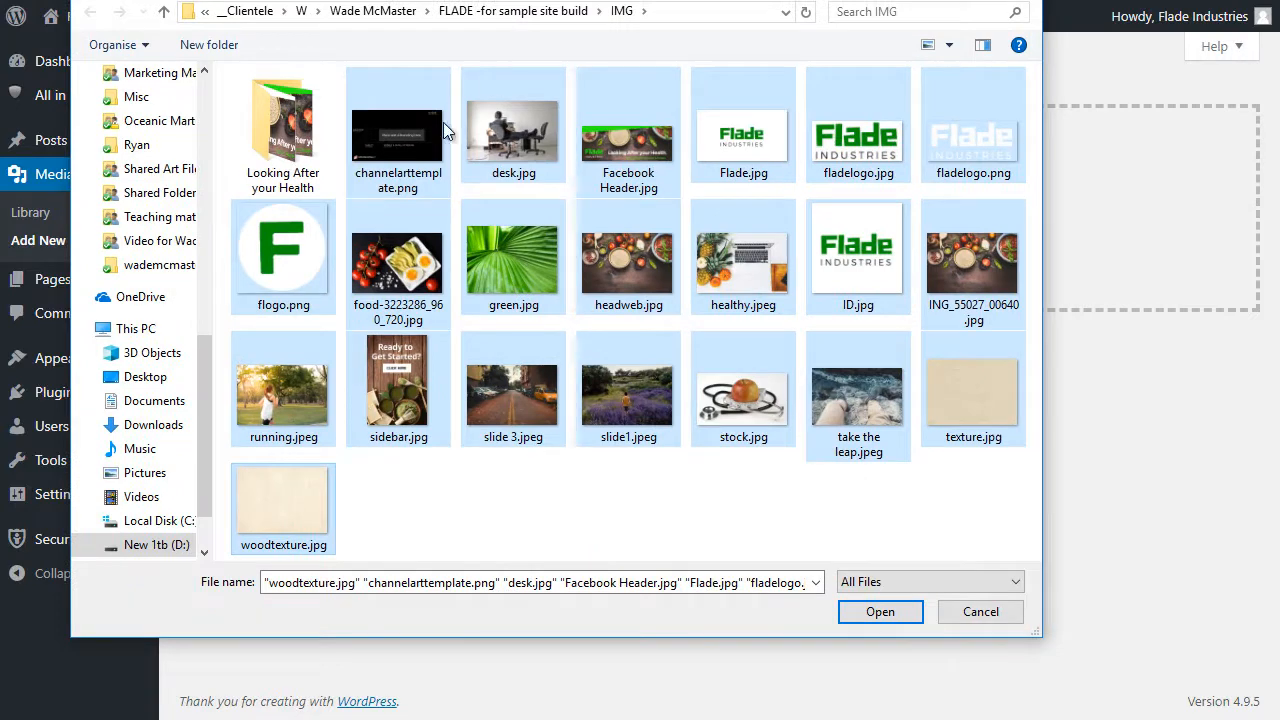
click(895, 613)
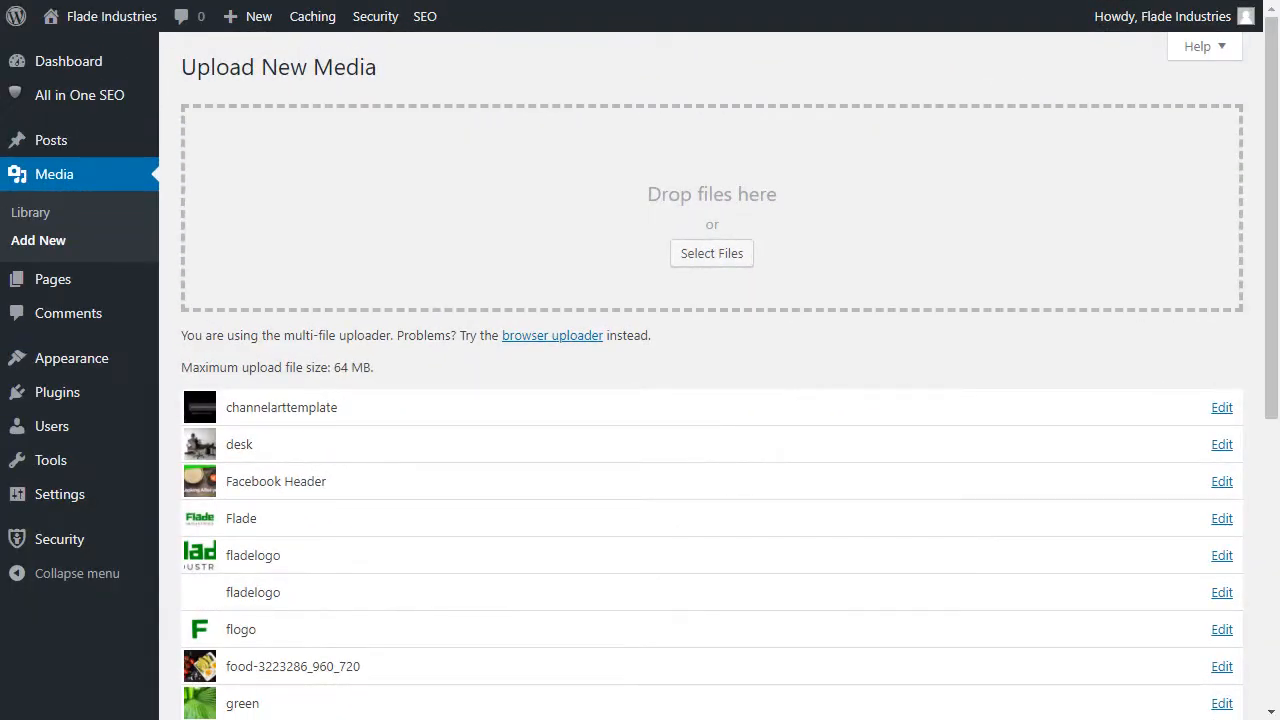
drag(1274, 330, 1275, 216)
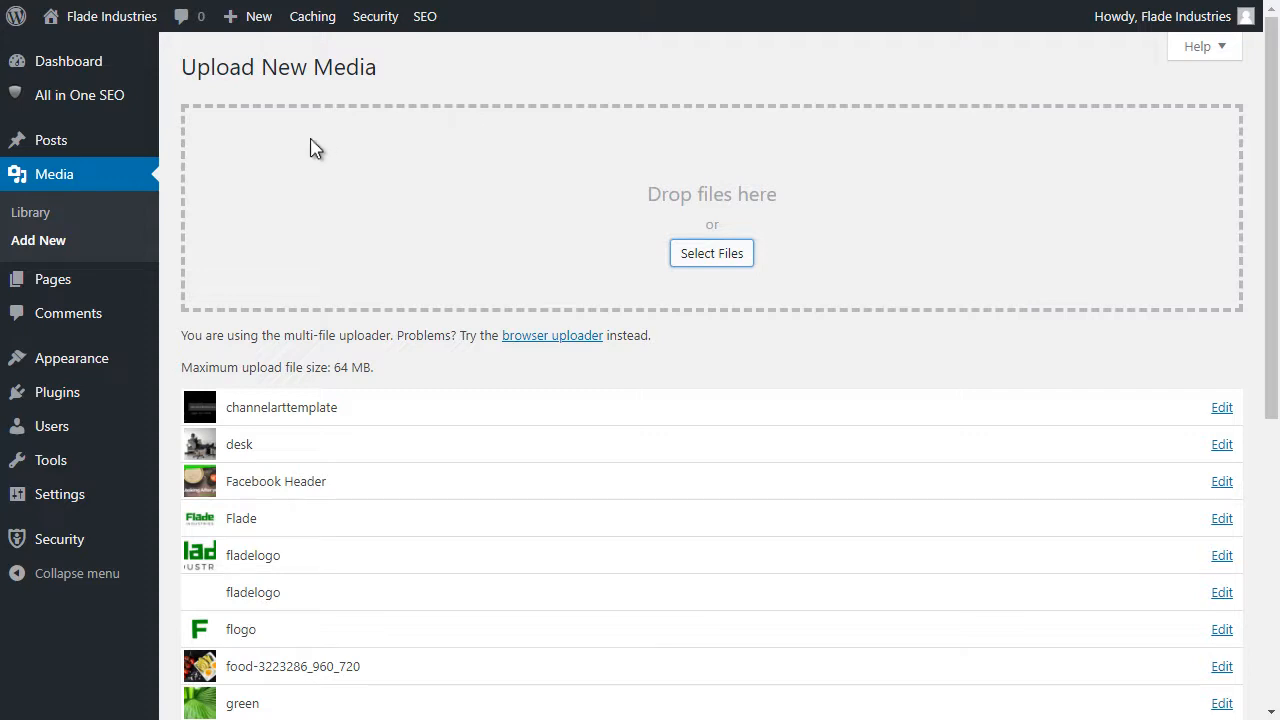
Open the Twenty Seventeen theme for customizing and look through its Site Identity settings.
mouse_move(130, 78)
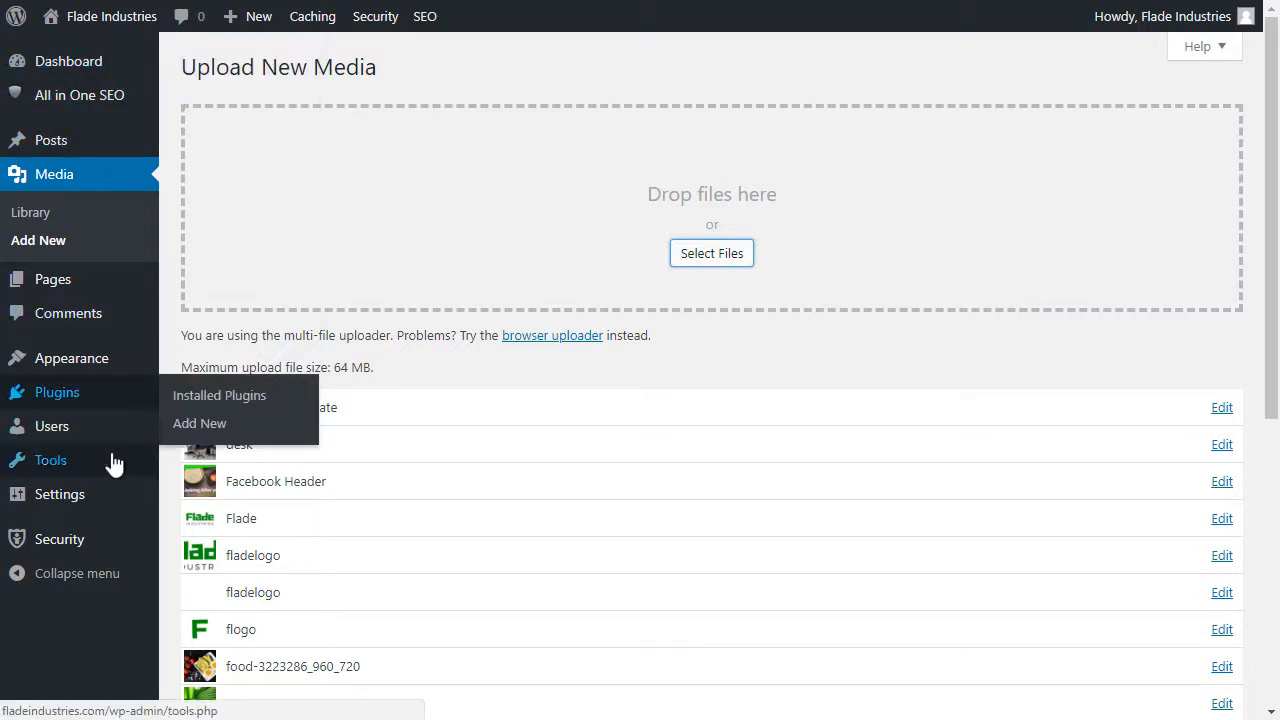
mouse_move(100, 371)
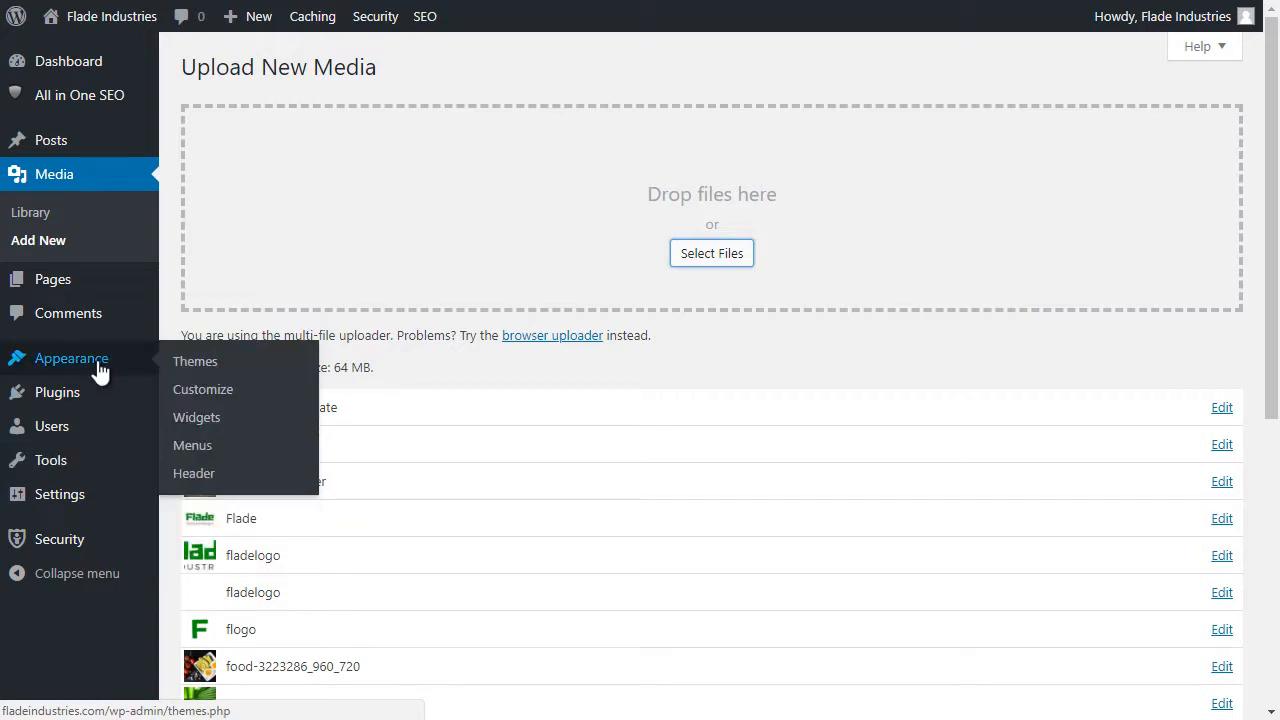
click(222, 366)
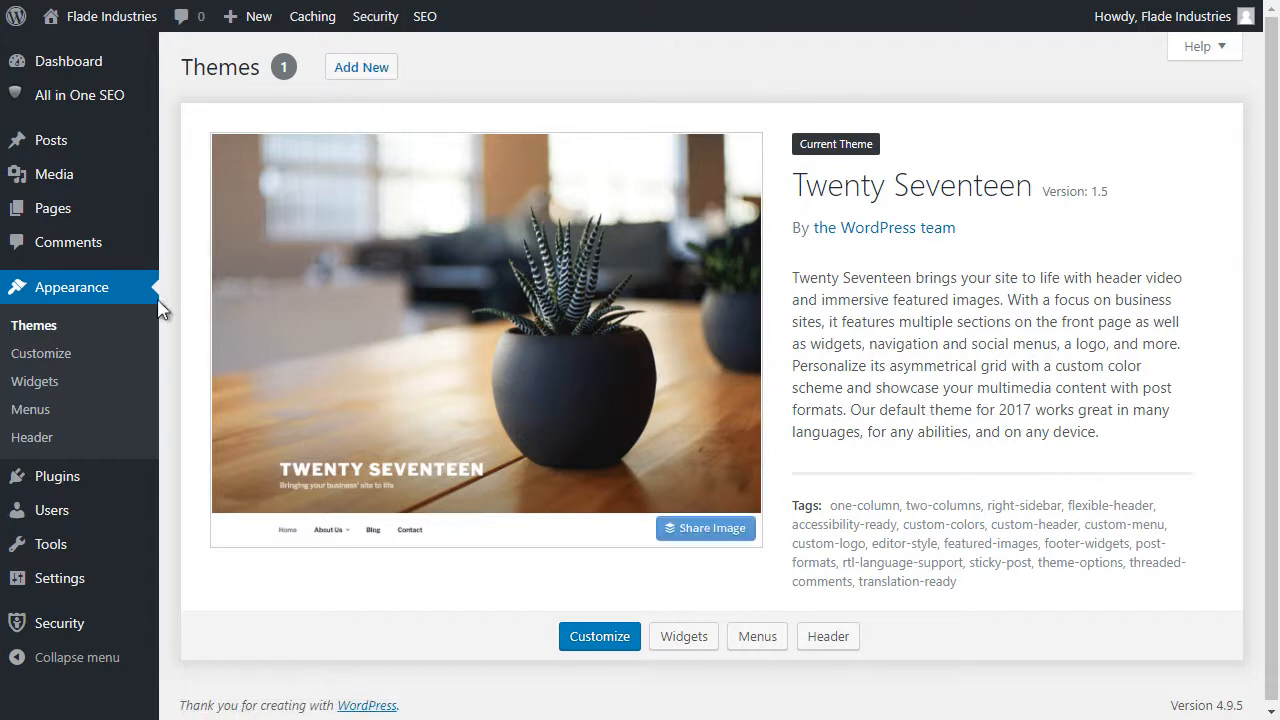
click(612, 643)
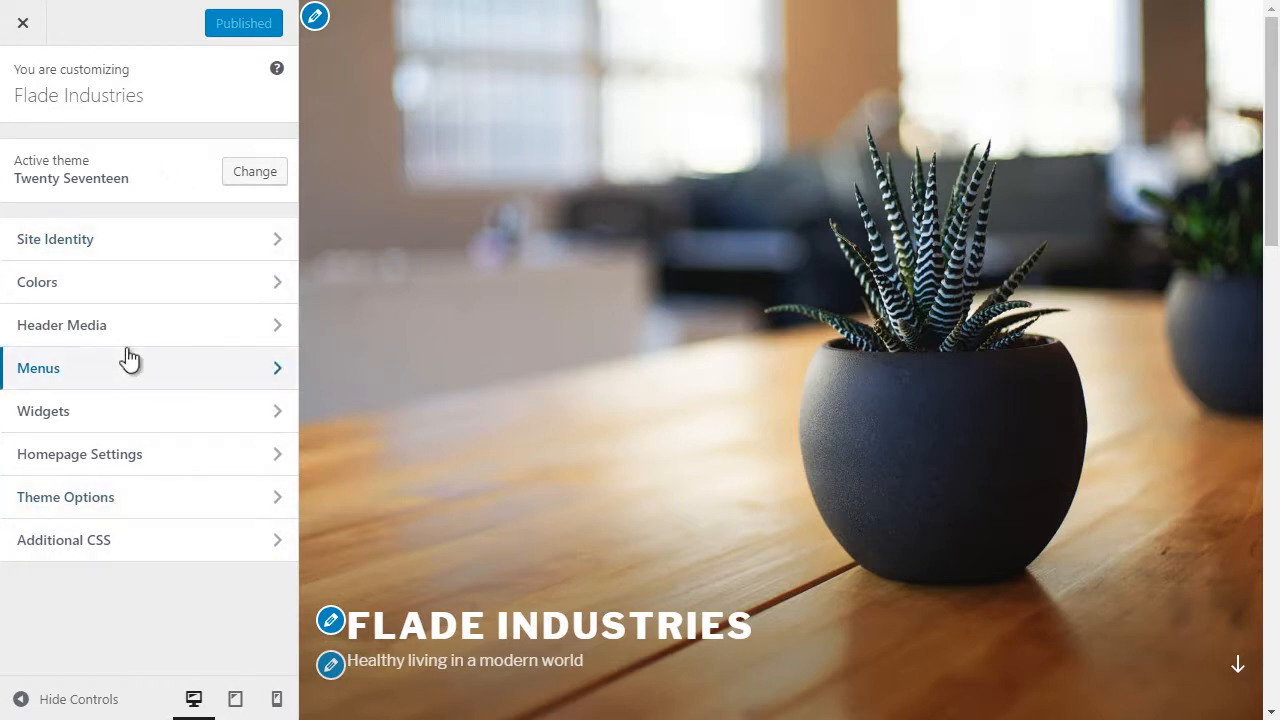
click(165, 246)
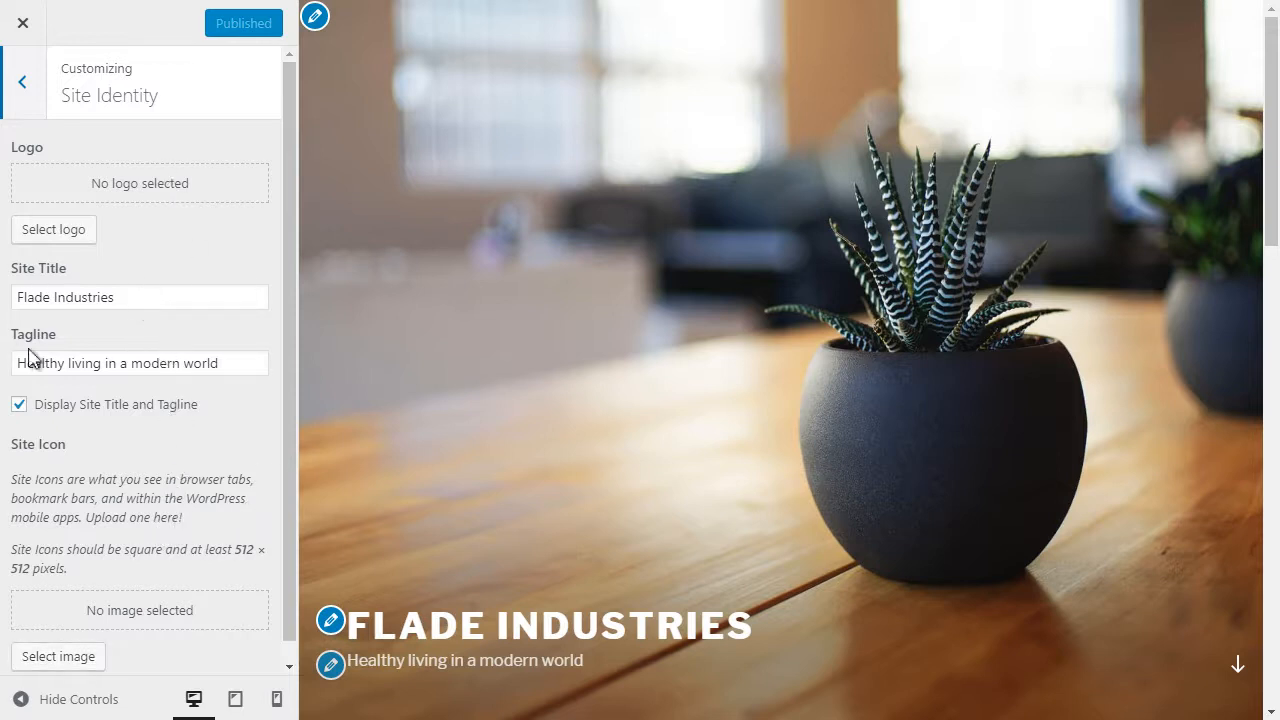
click(30, 80)
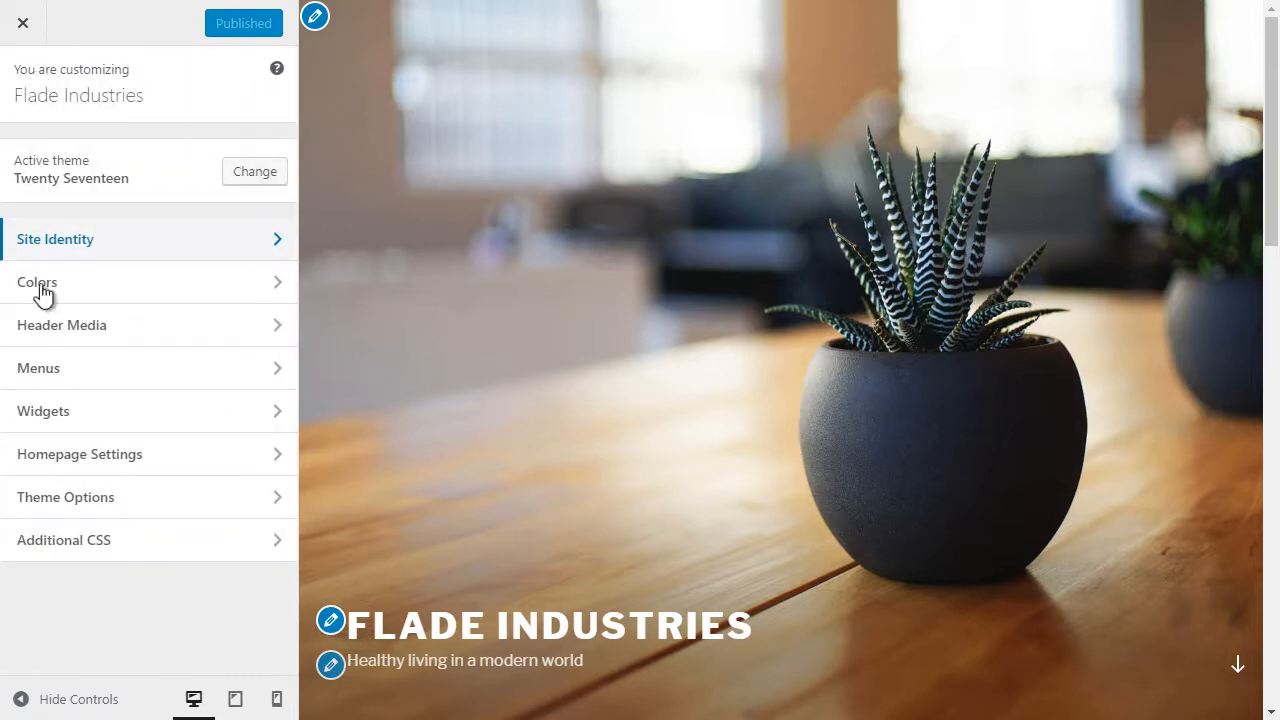
In the Colors settings, preview the Dark color scheme and switch the scheme to Custom.
click(84, 289)
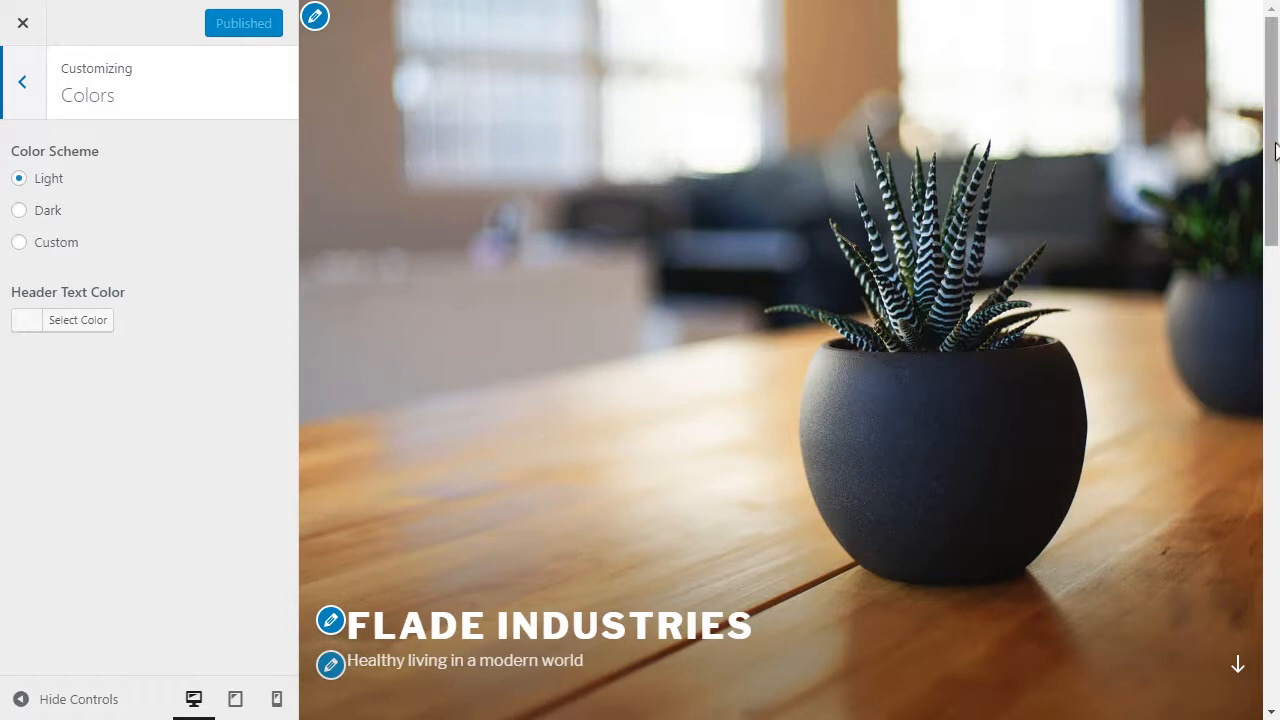
drag(1272, 134, 1249, 77)
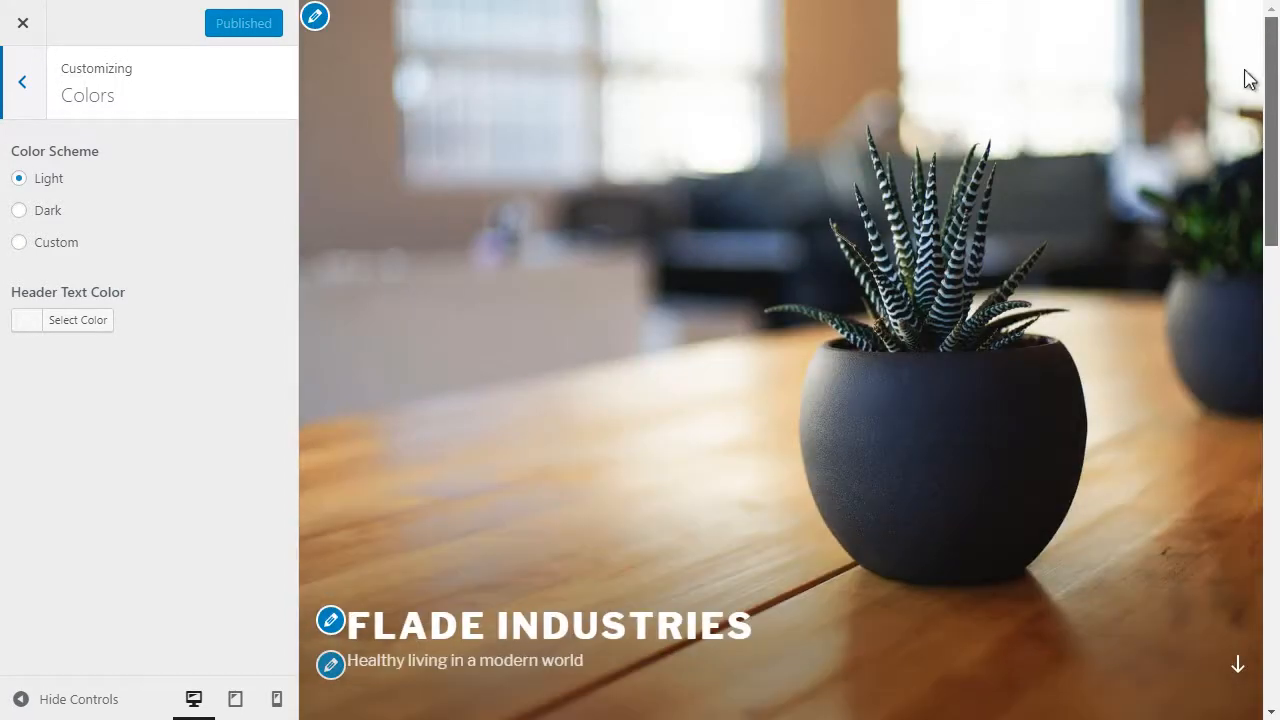
click(21, 214)
mouse_move(1269, 120)
mouse_down()
mouse_move(1274, 602)
mouse_move(1274, 116)
mouse_up()
click(40, 245)
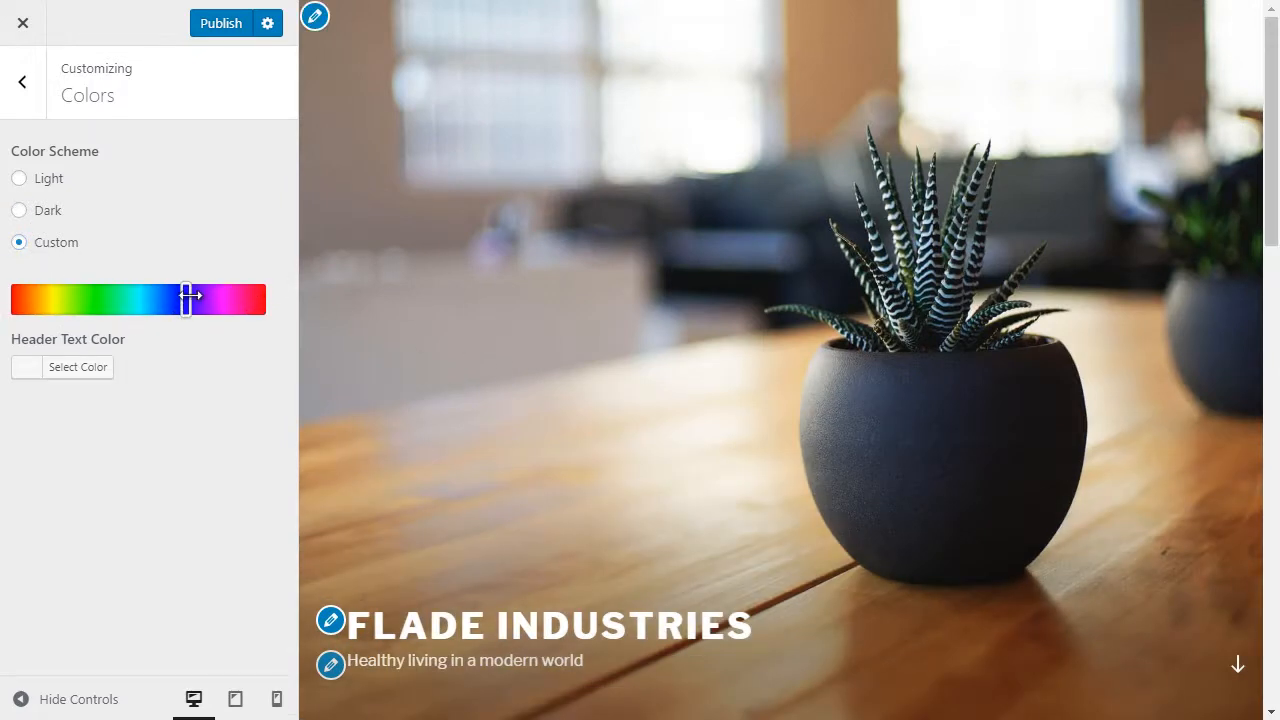
Try a red hue for the custom color scheme and check it on the page's headings and text.
drag(186, 300, 363, 303)
drag(1270, 178, 1252, 380)
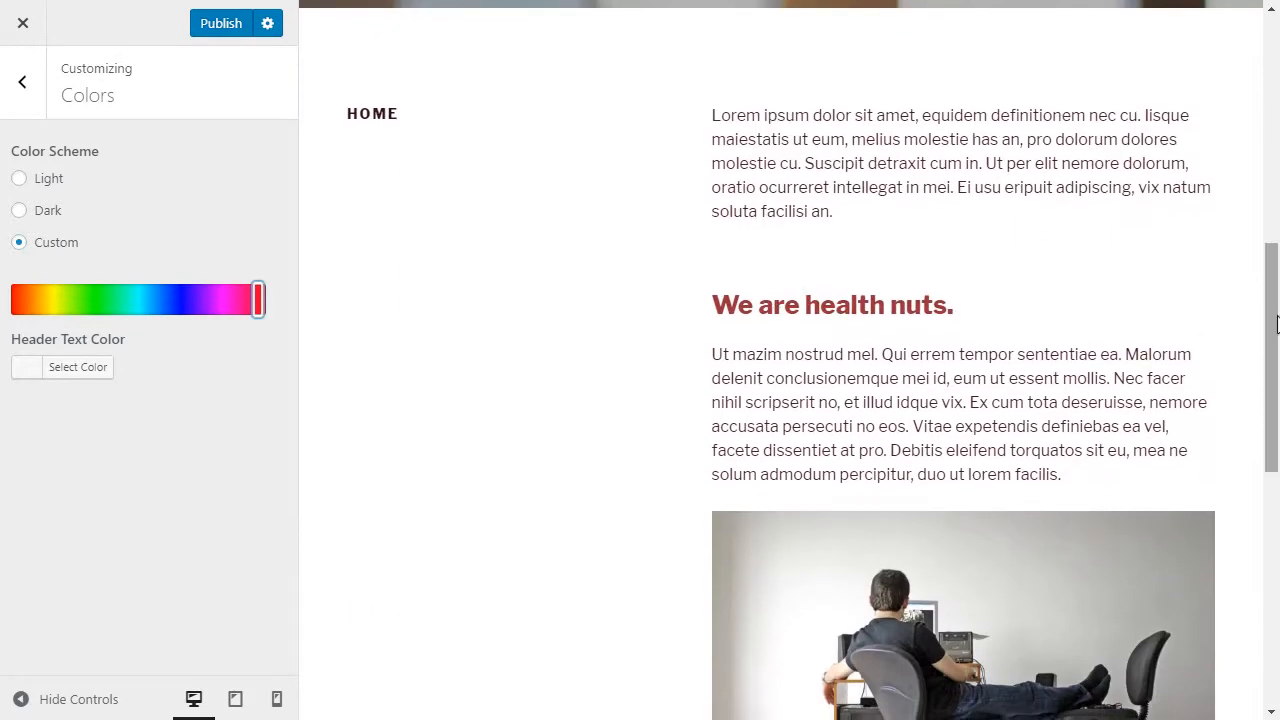
scroll(1086, 374, down, 2)
Set the custom color scheme's hue to blue and check the page preview down to the footer.
click(152, 303)
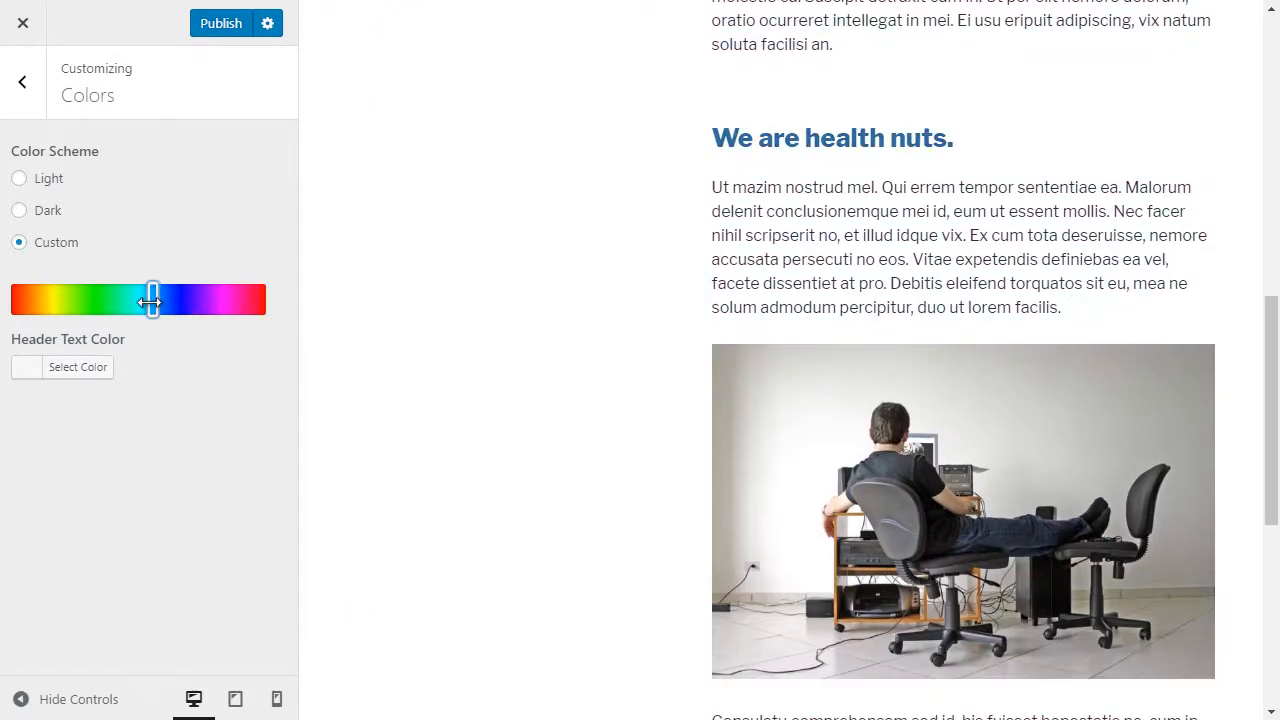
drag(137, 312, 177, 305)
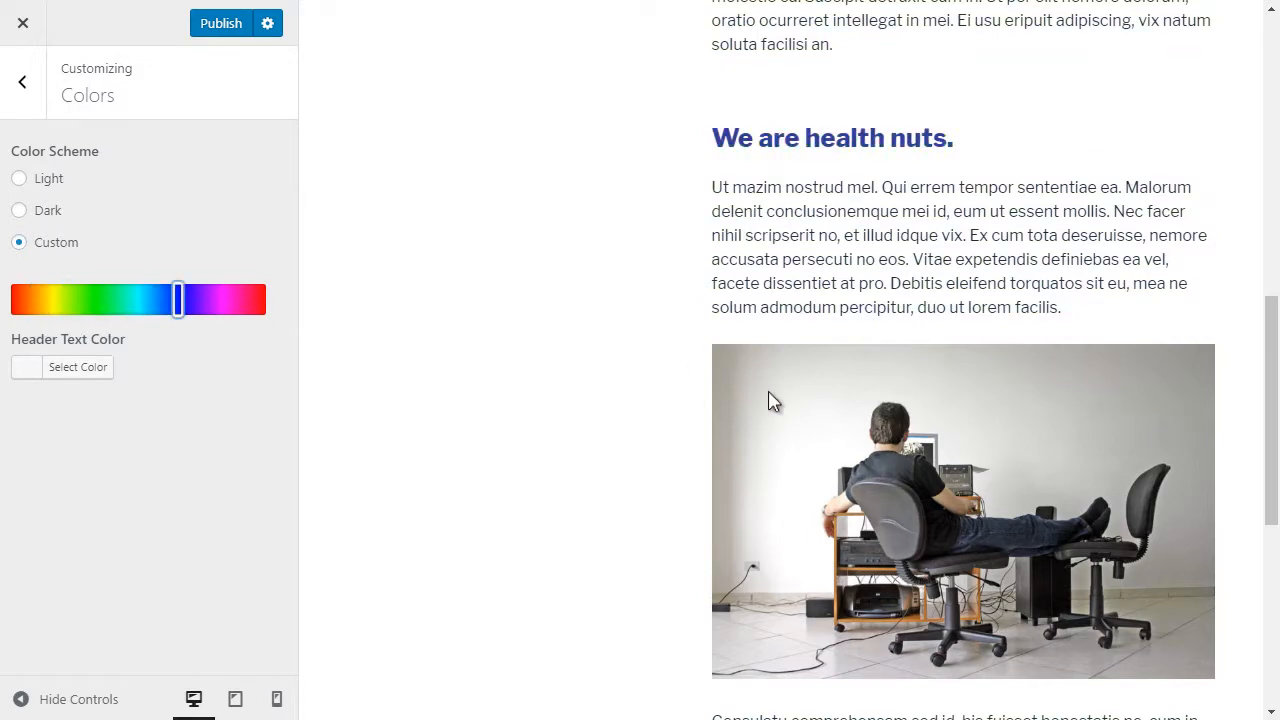
scroll(760, 402, down, 6)
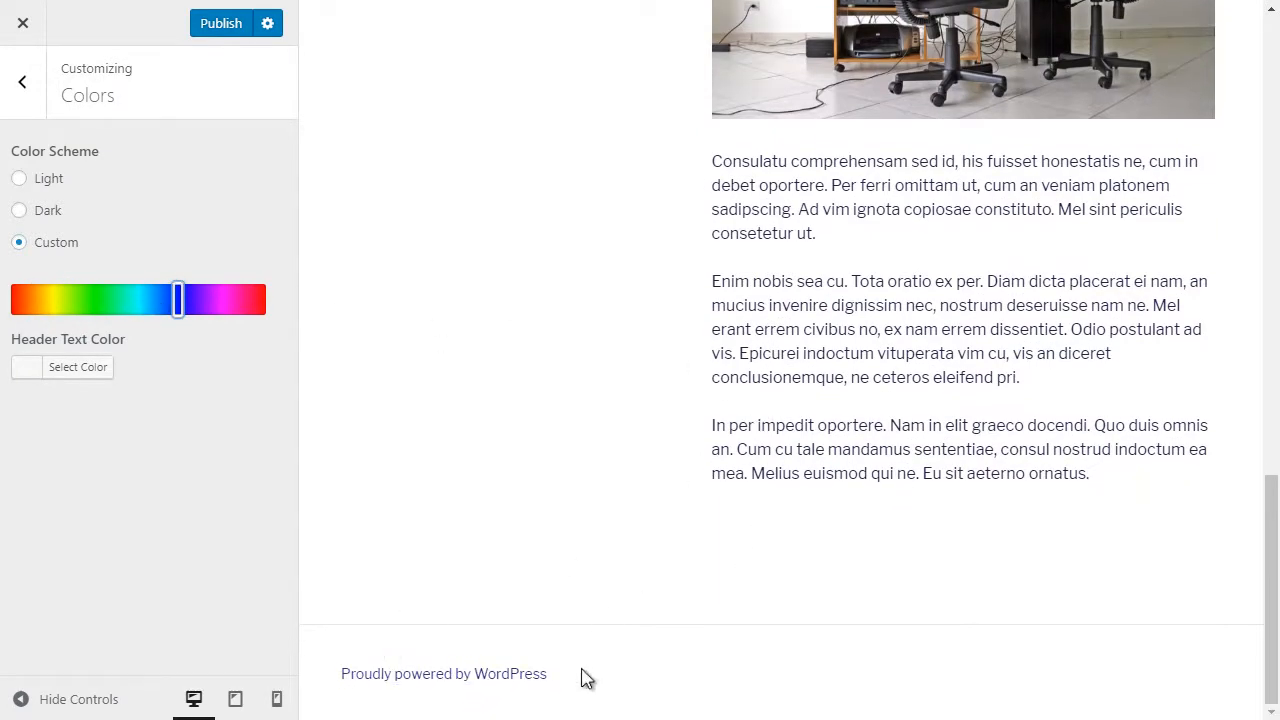
drag(1270, 515, 1275, 262)
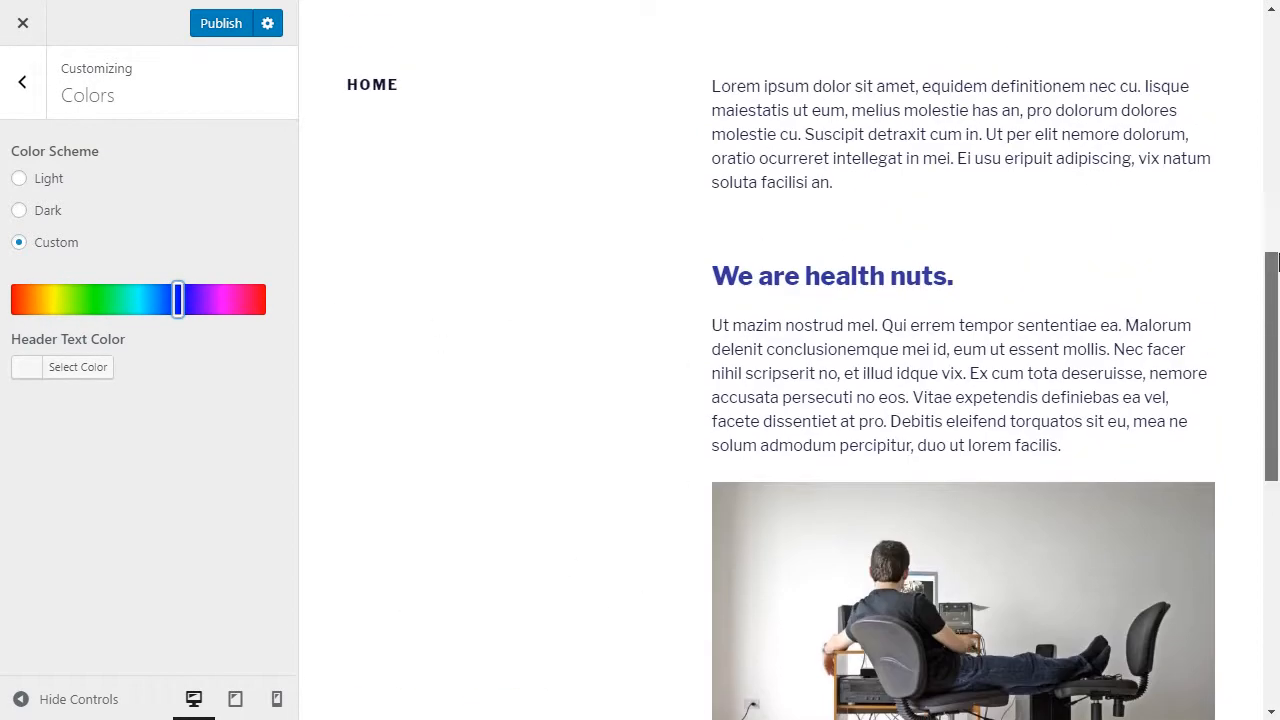
scroll(1033, 203, up, 1)
mouse_move(176, 298)
mouse_down()
mouse_move(37, 298)
mouse_move(260, 316)
mouse_move(176, 300)
mouse_up()
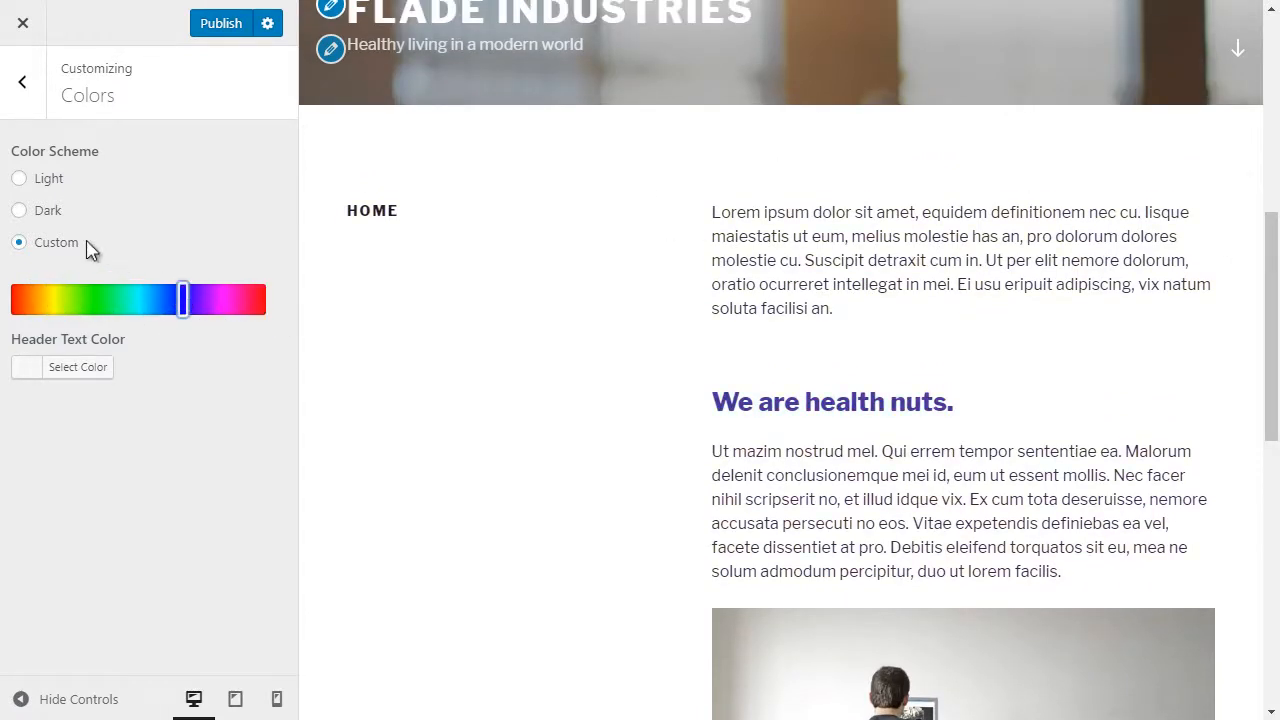
In the Header Media settings, choose headweb.jpg from the media library as the new header image.
click(30, 88)
click(50, 330)
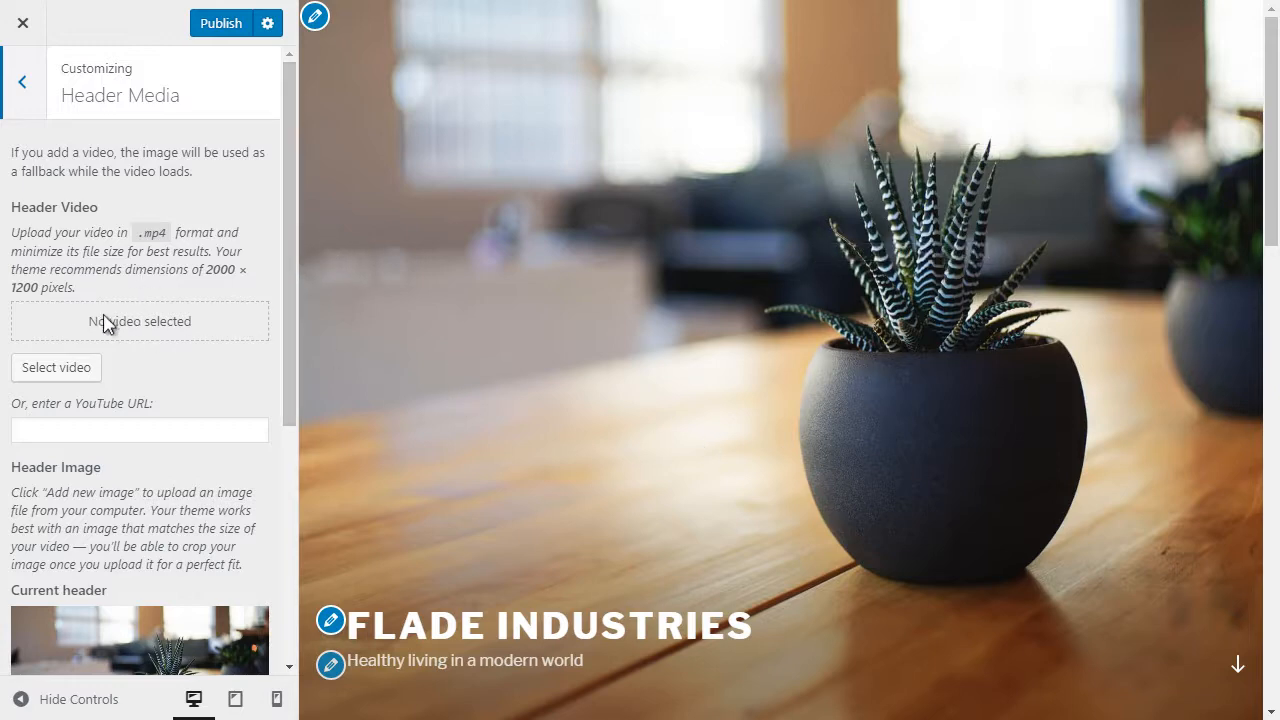
scroll(60, 470, down, 3)
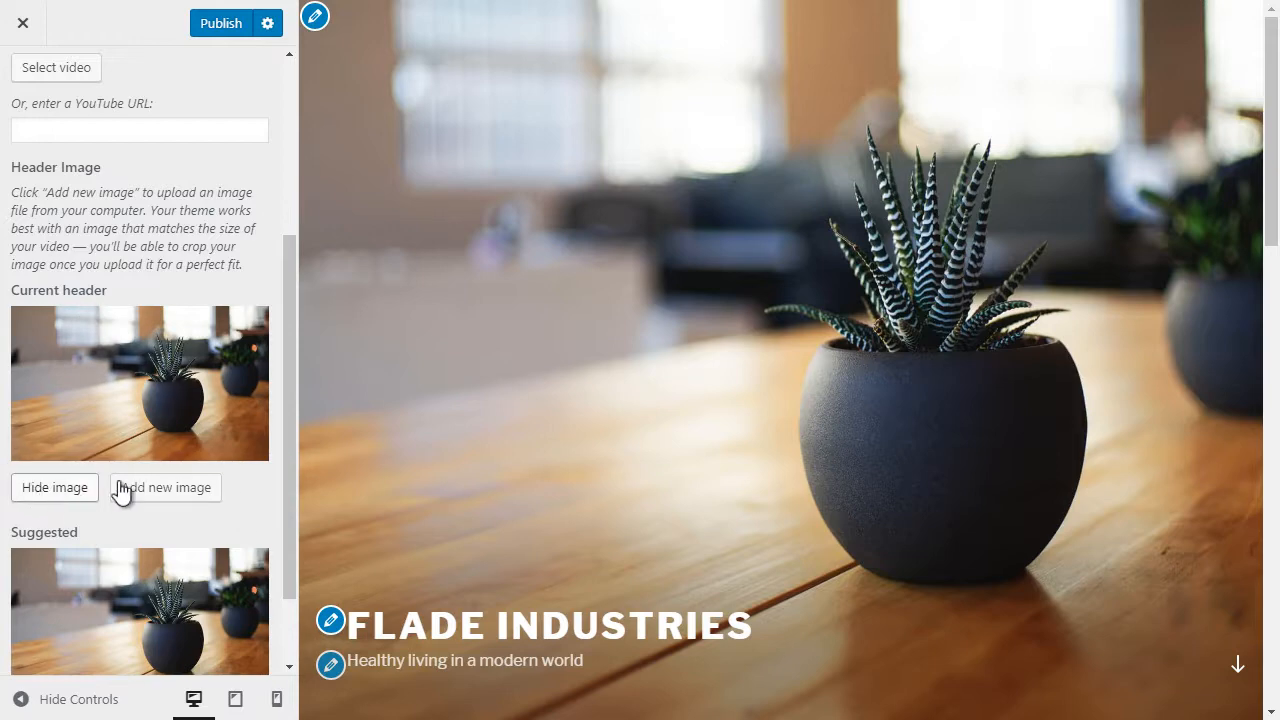
click(170, 490)
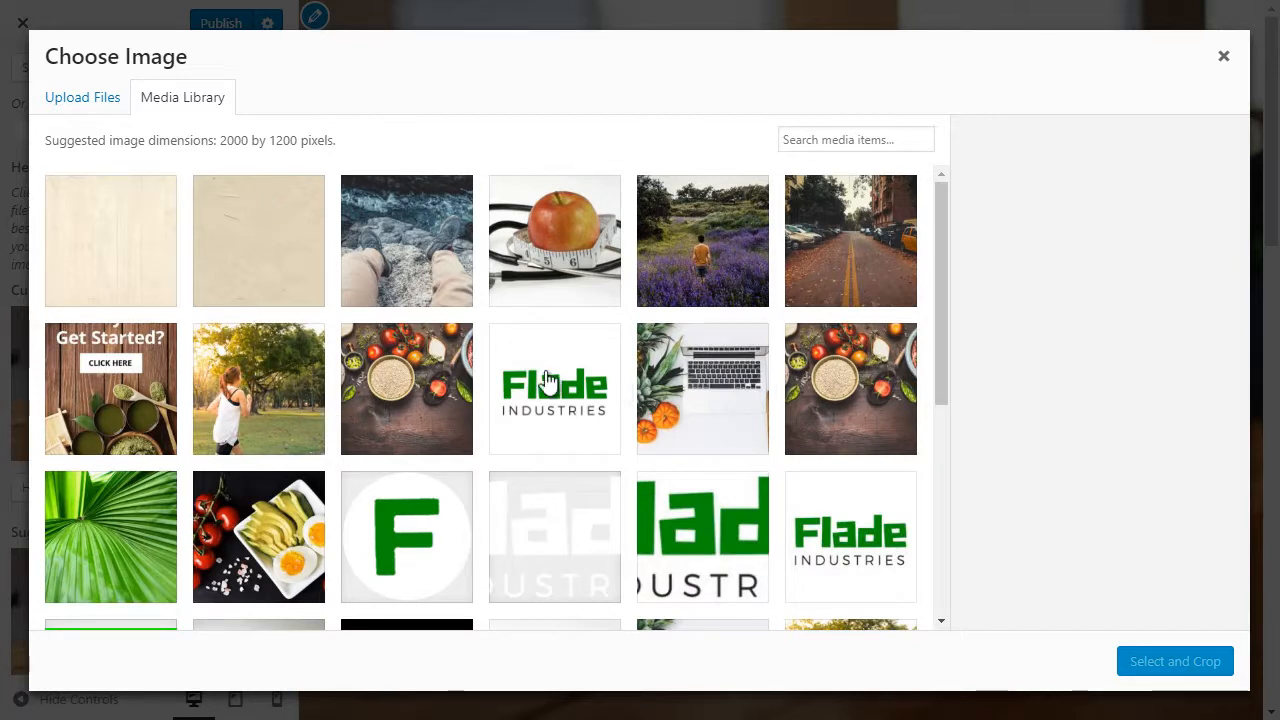
click(838, 392)
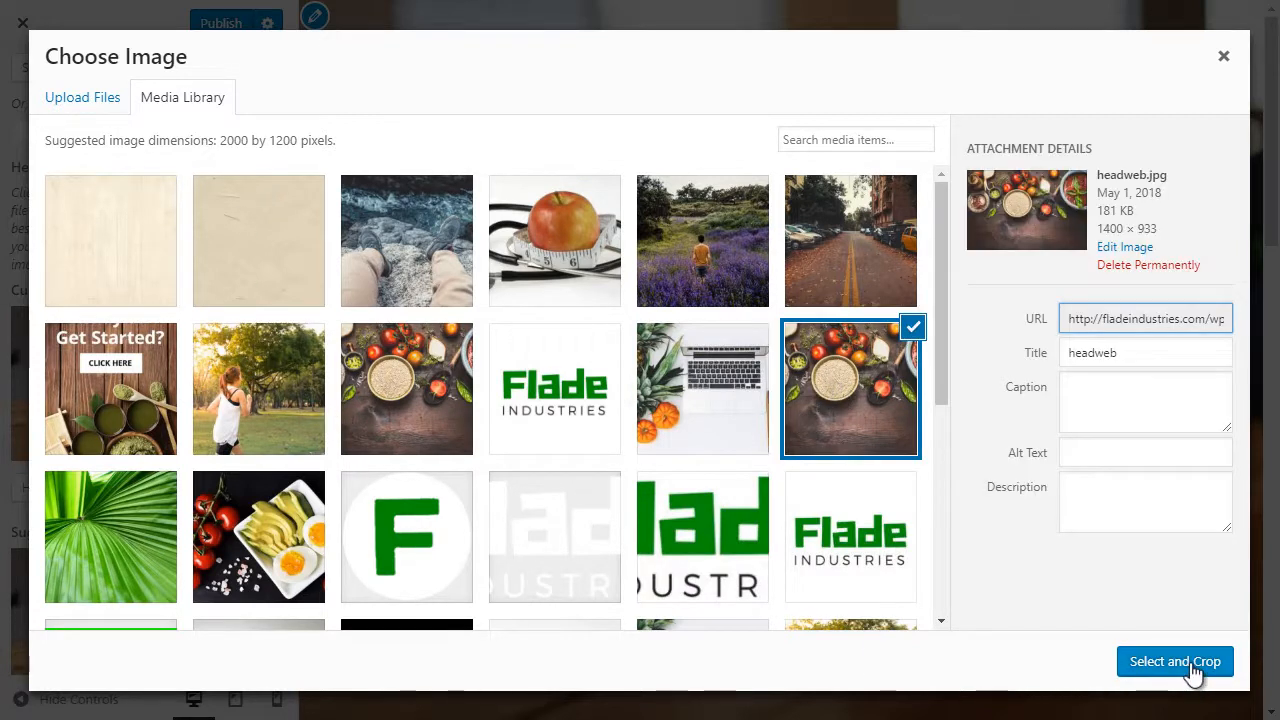
click(1175, 662)
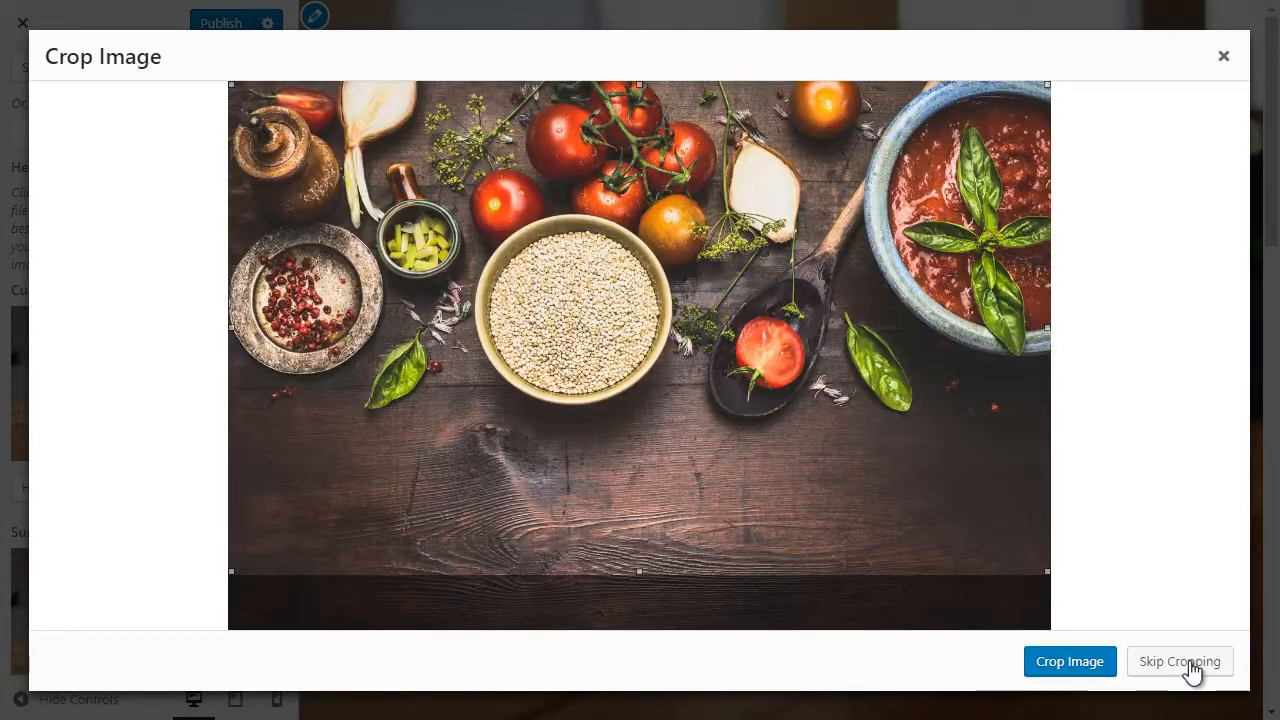
Shift the crop area slightly down the image, crop the header image and check it in the page preview.
drag(808, 415, 807, 451)
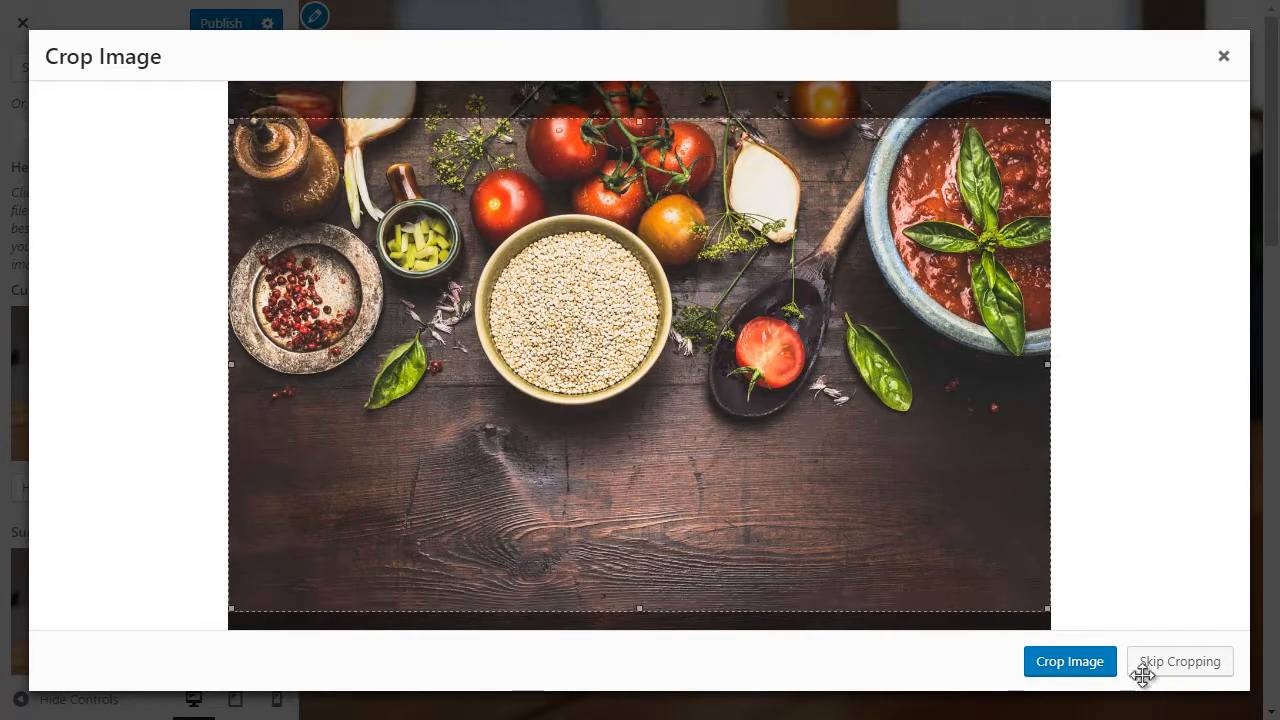
click(1098, 664)
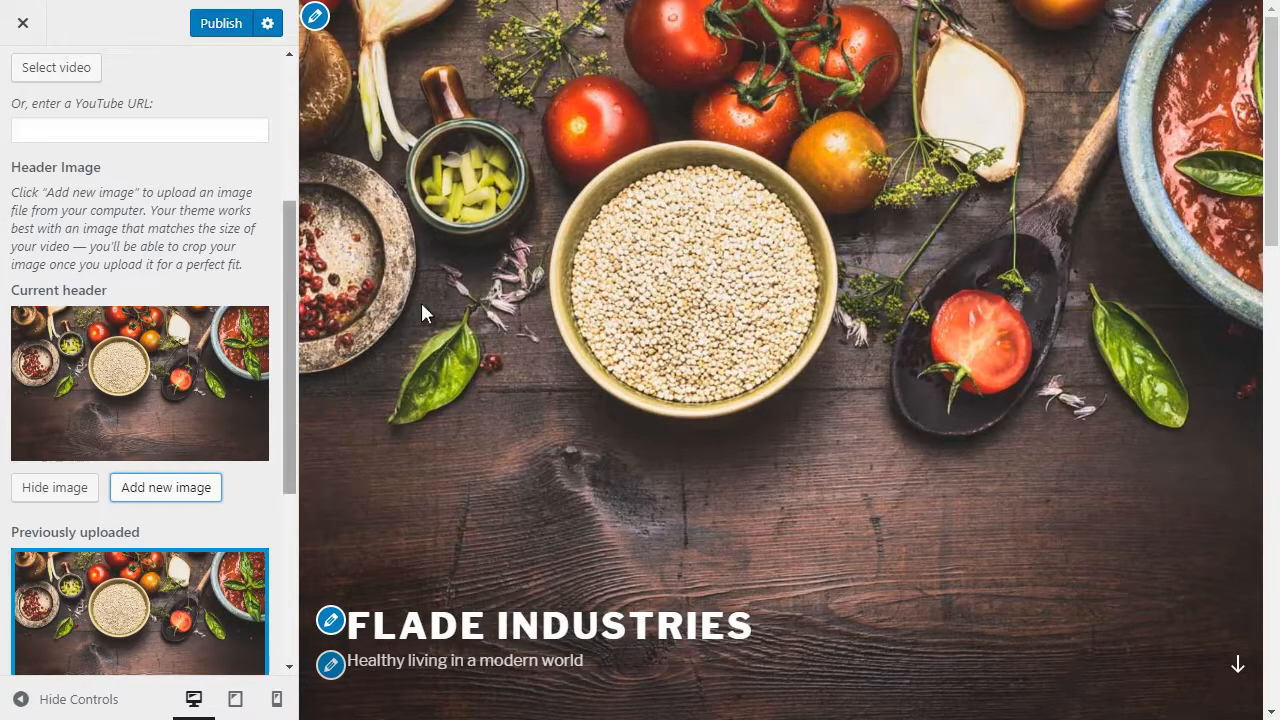
scroll(751, 462, down, 3)
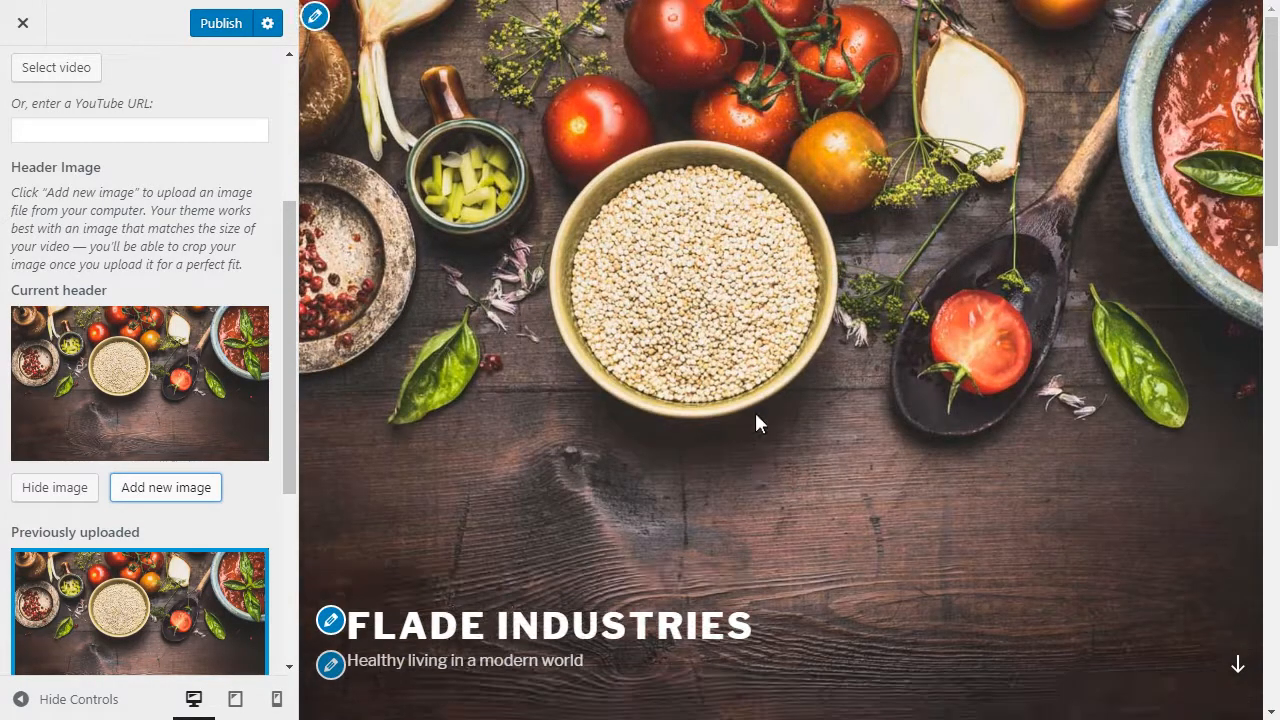
scroll(757, 423, down, 9)
scroll(760, 374, up, 12)
Open YouTube in a new browser tab and search for "scenery loop" to find a header video.
click(84, 127)
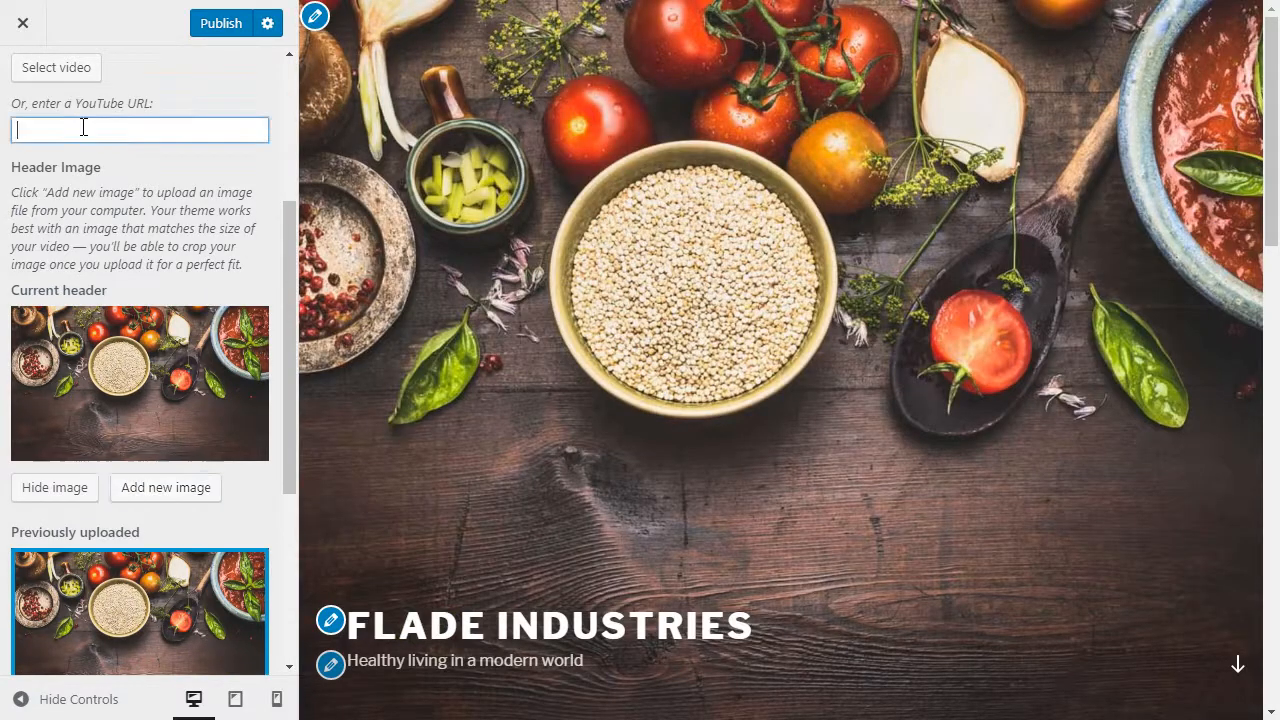
key(ctrl+t)
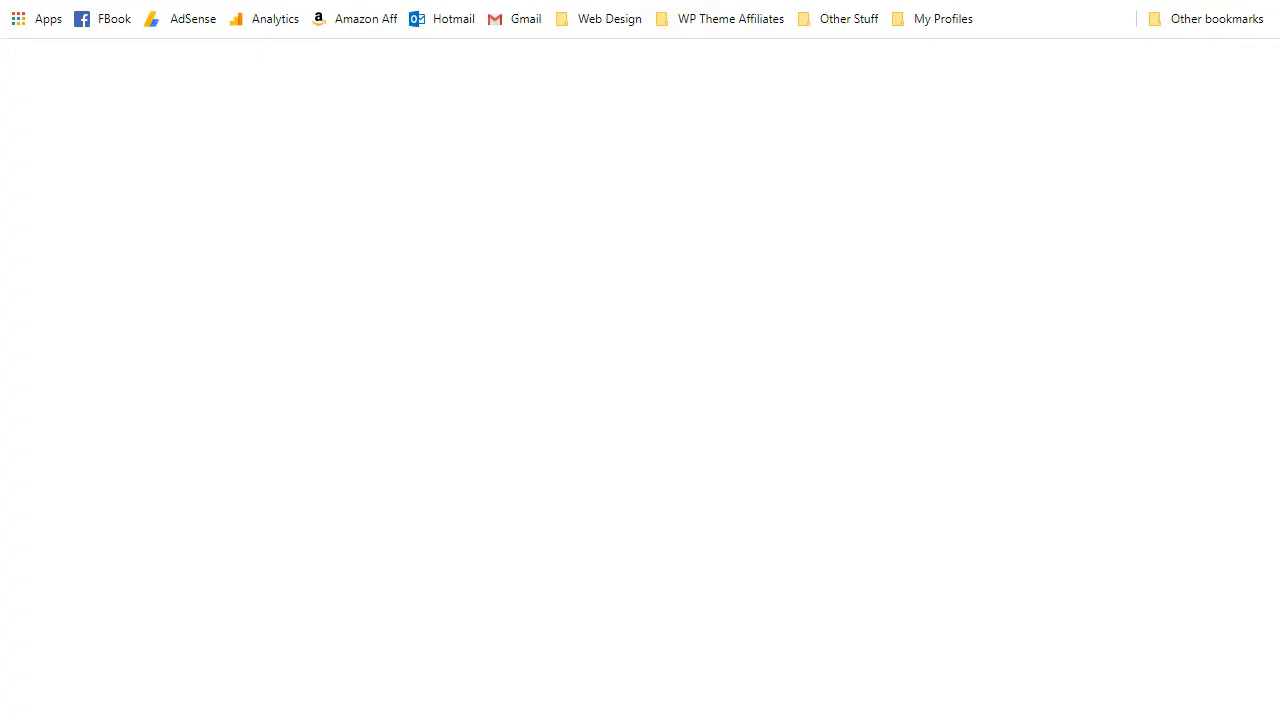
text(you)
key(Return)
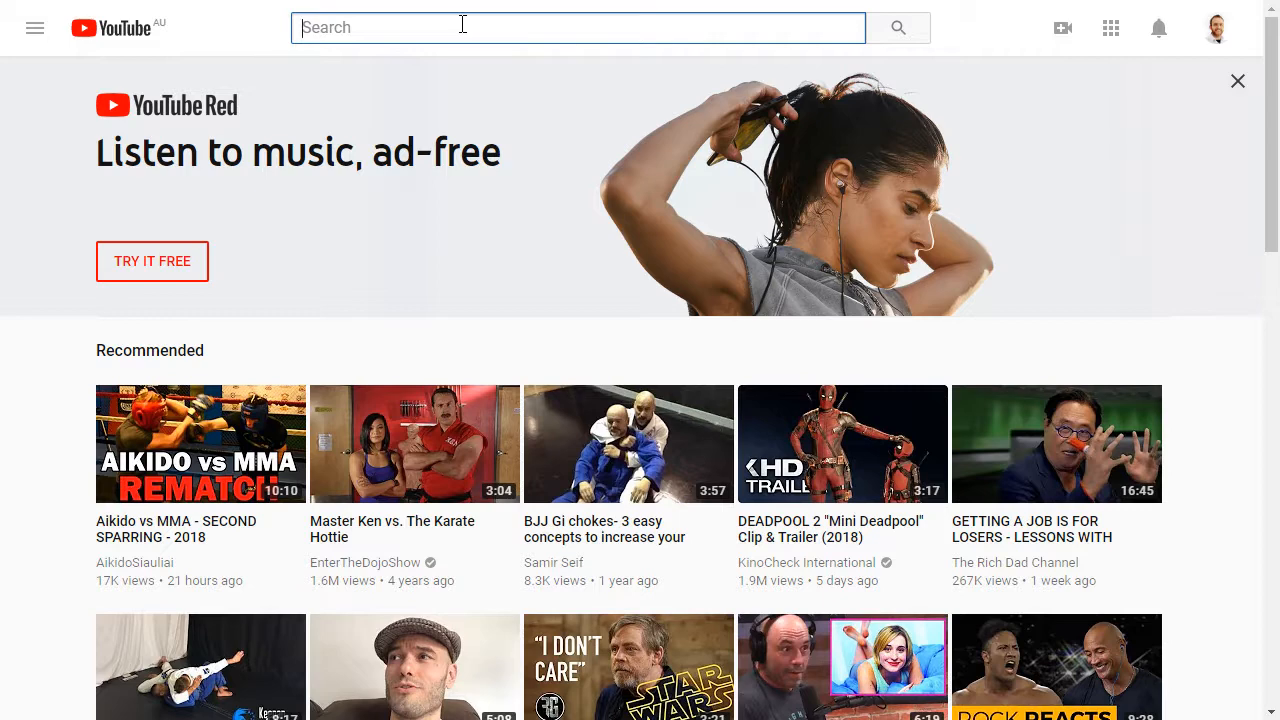
text(scenery loop)
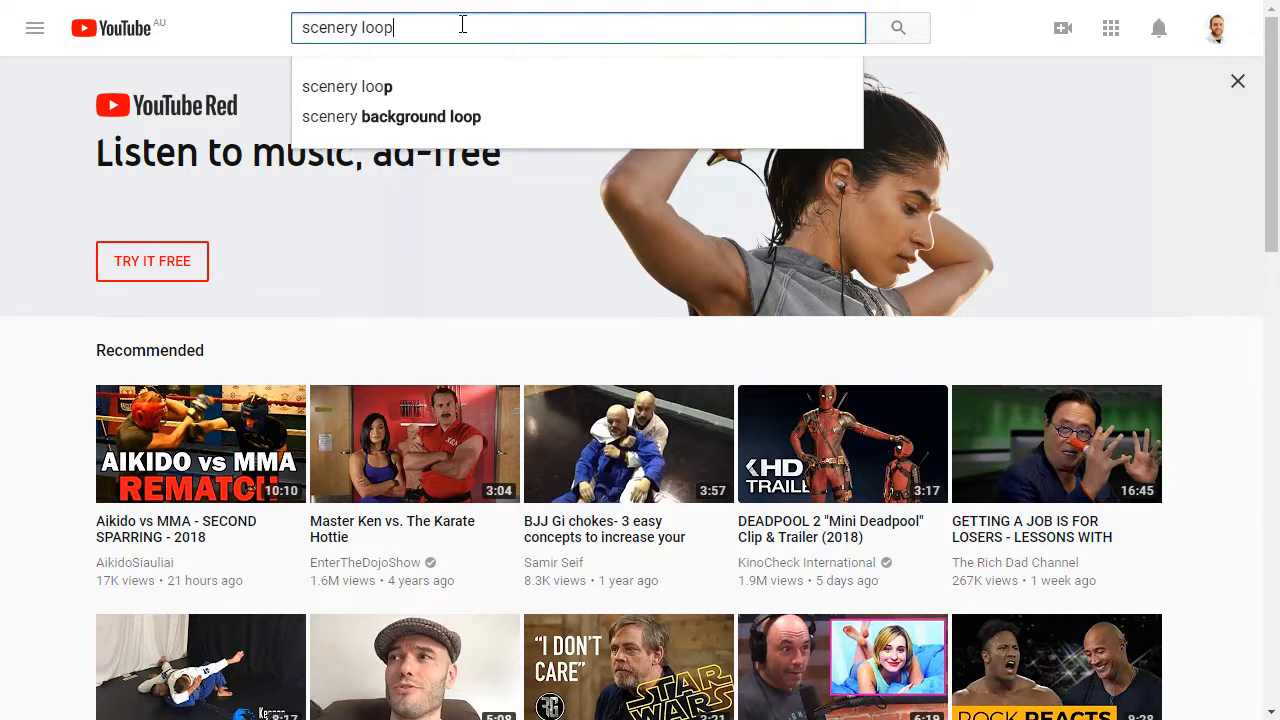
key(Return)
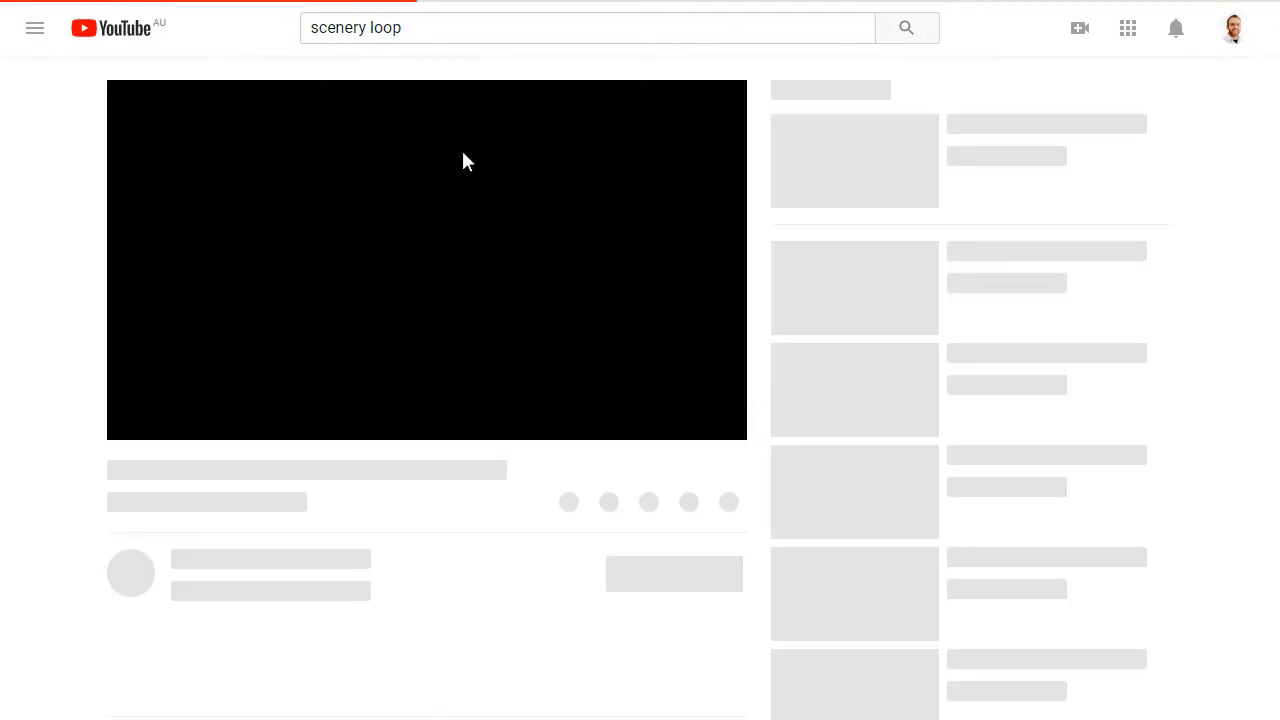
Copy the web address of the "Relaxing Music with Amazing Nature Scenery HD Video 1080p - 6 Hours" video.
click(450, 28)
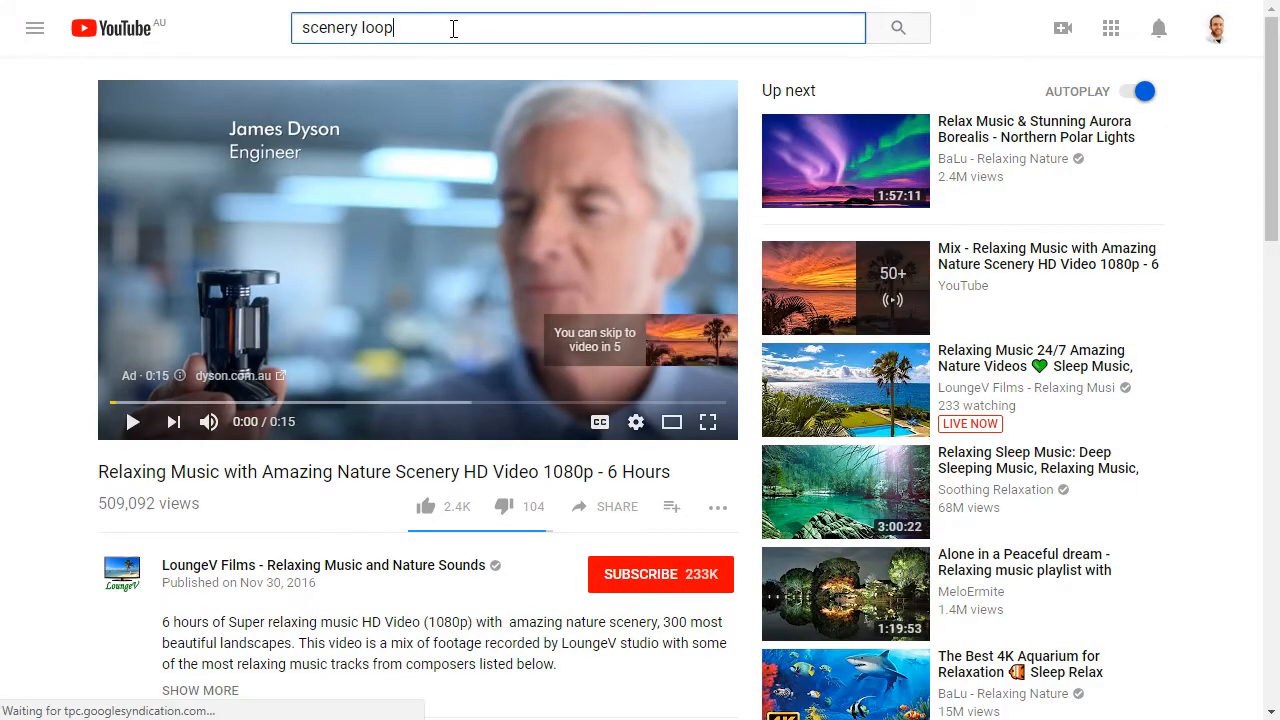
right_click(347, 31)
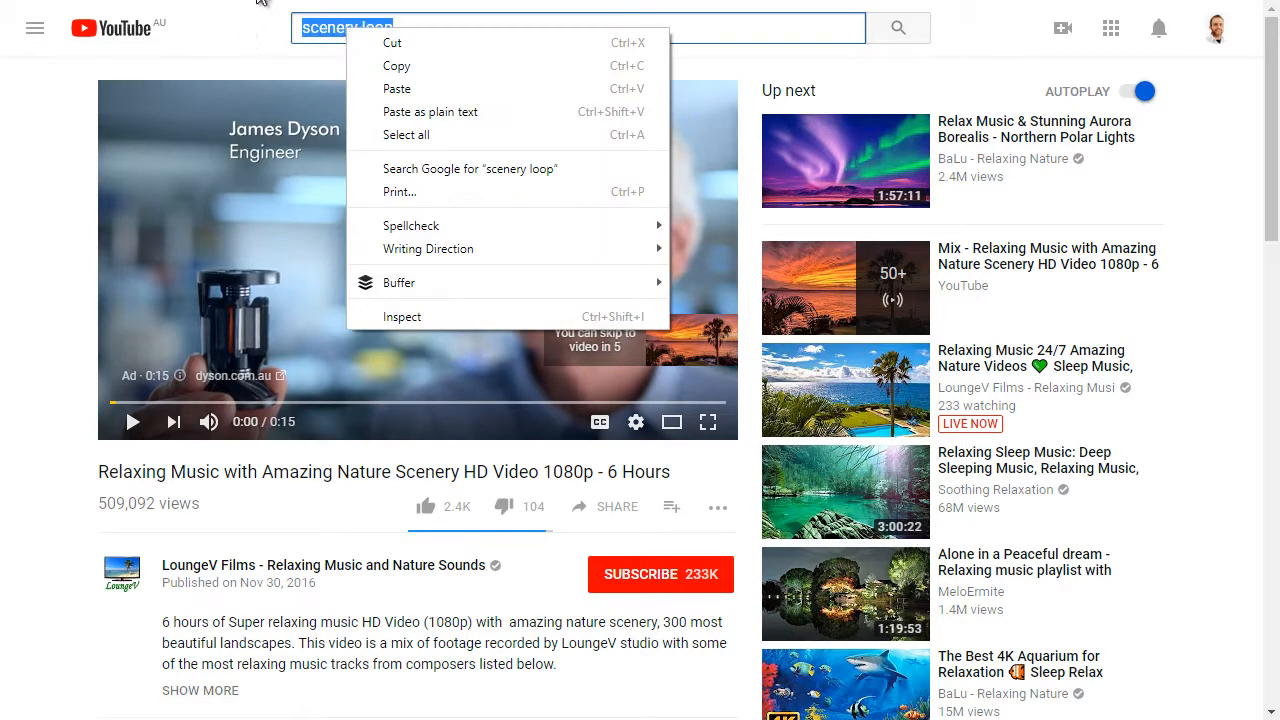
click(327, 0)
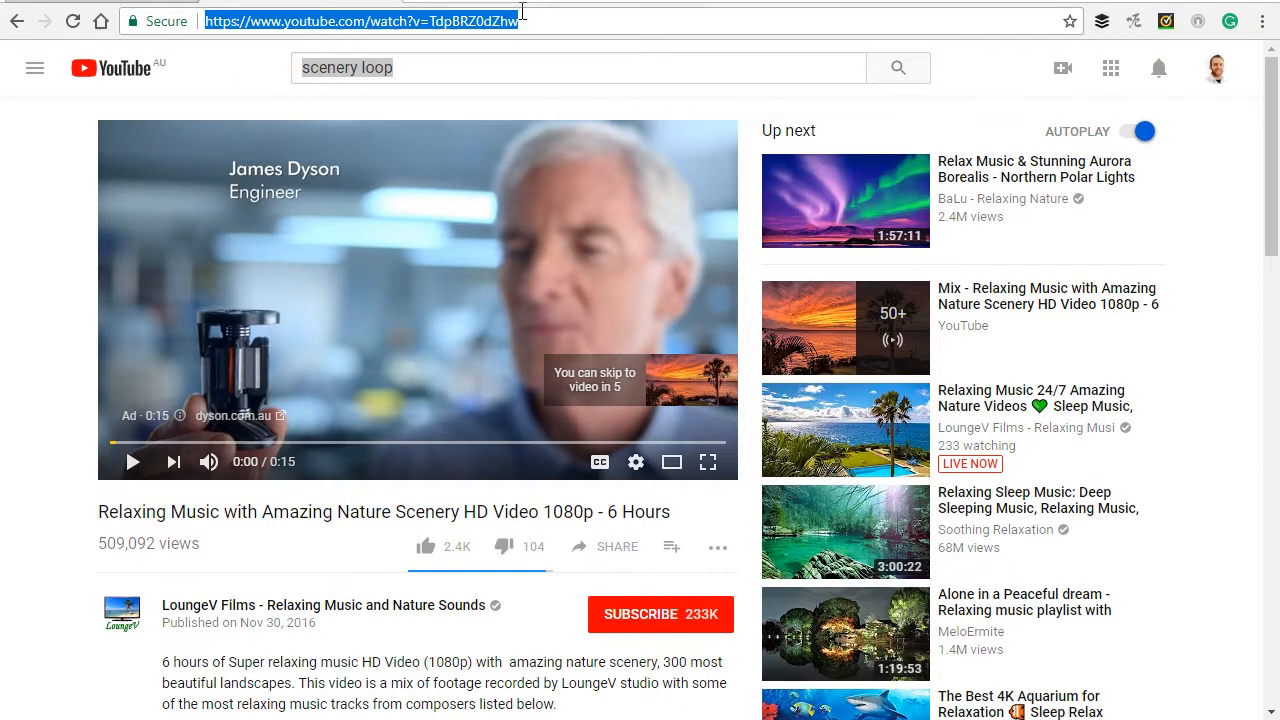
right_click(522, 14)
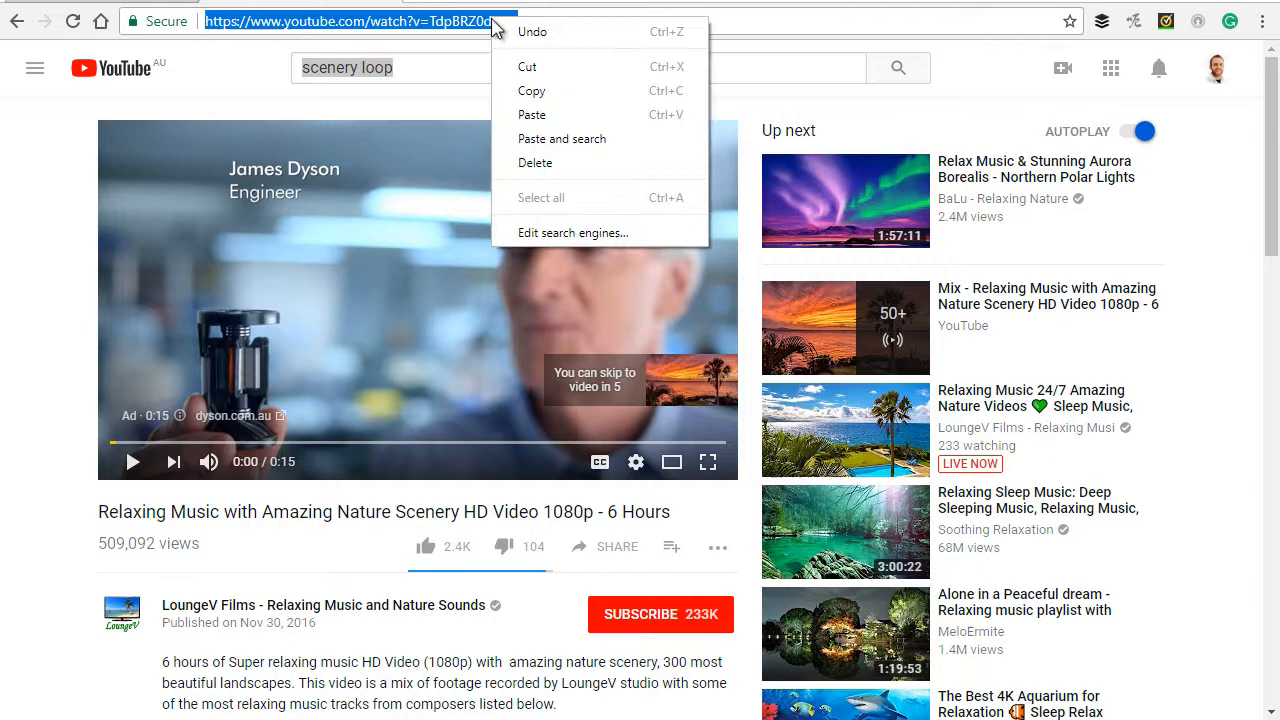
click(523, 88)
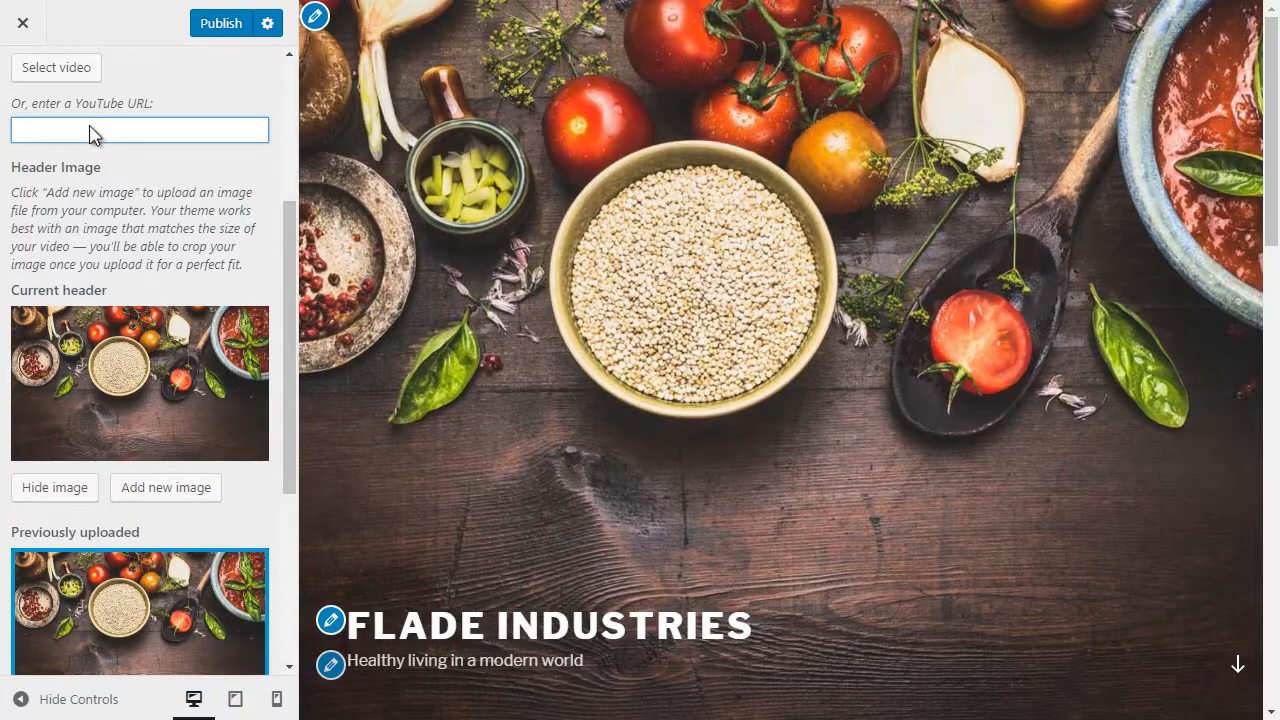
Try the copied YouTube address as the site's header video and check it in the page preview.
right_click(90, 132)
click(158, 247)
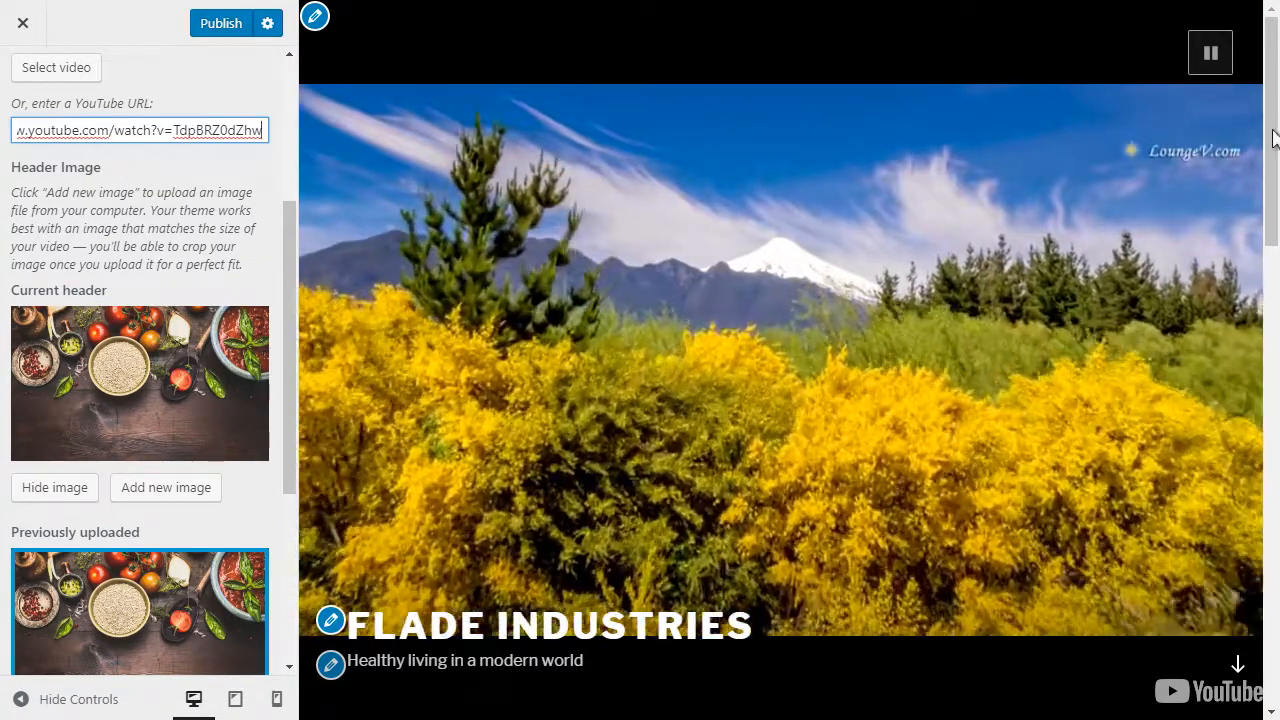
mouse_move(1273, 147)
mouse_down()
mouse_move(1275, 290)
mouse_move(1275, 97)
mouse_move(1275, 550)
mouse_move(1275, 140)
mouse_up()
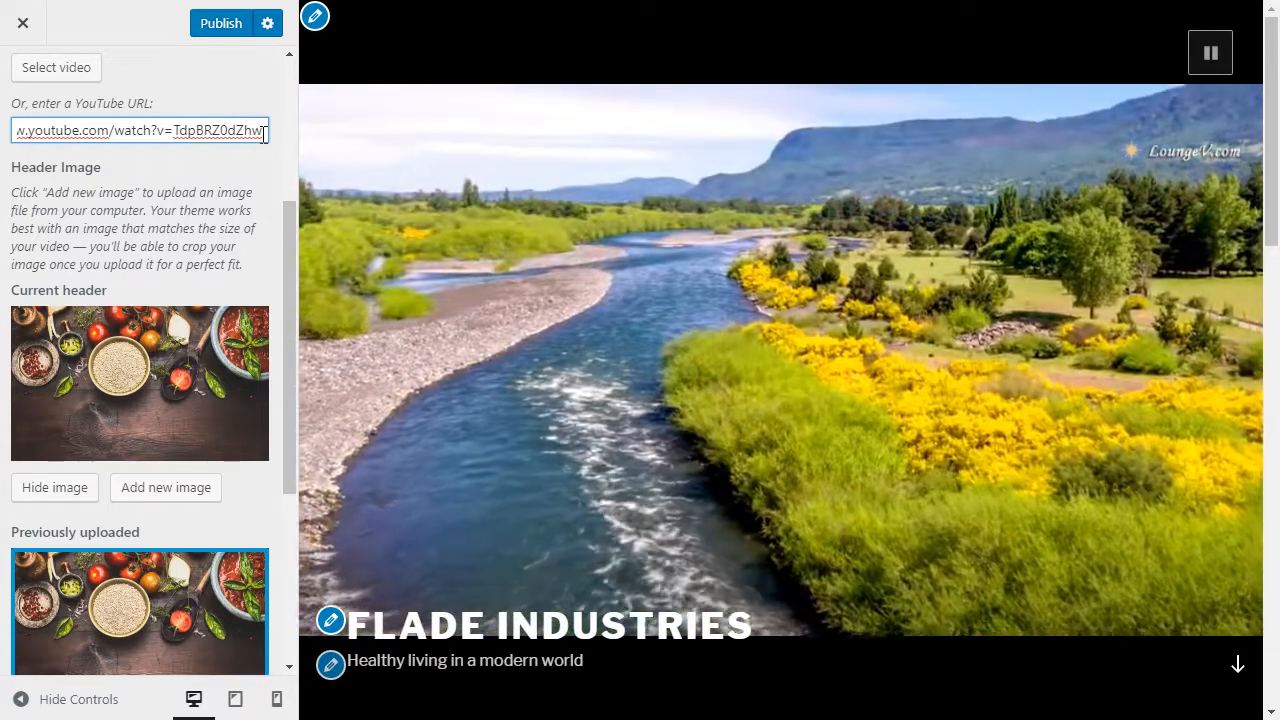
Remove the YouTube address from the header video setting and check the header preview.
triple_click(264, 130)
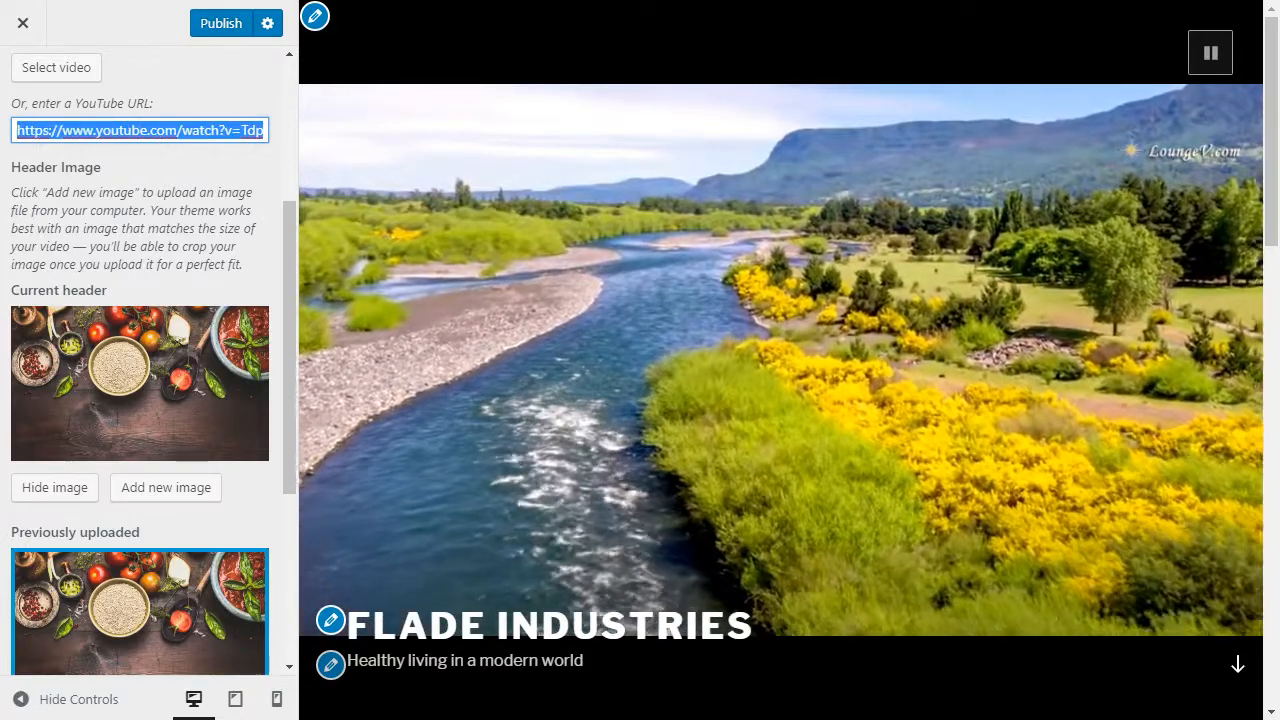
key(BackSpace)
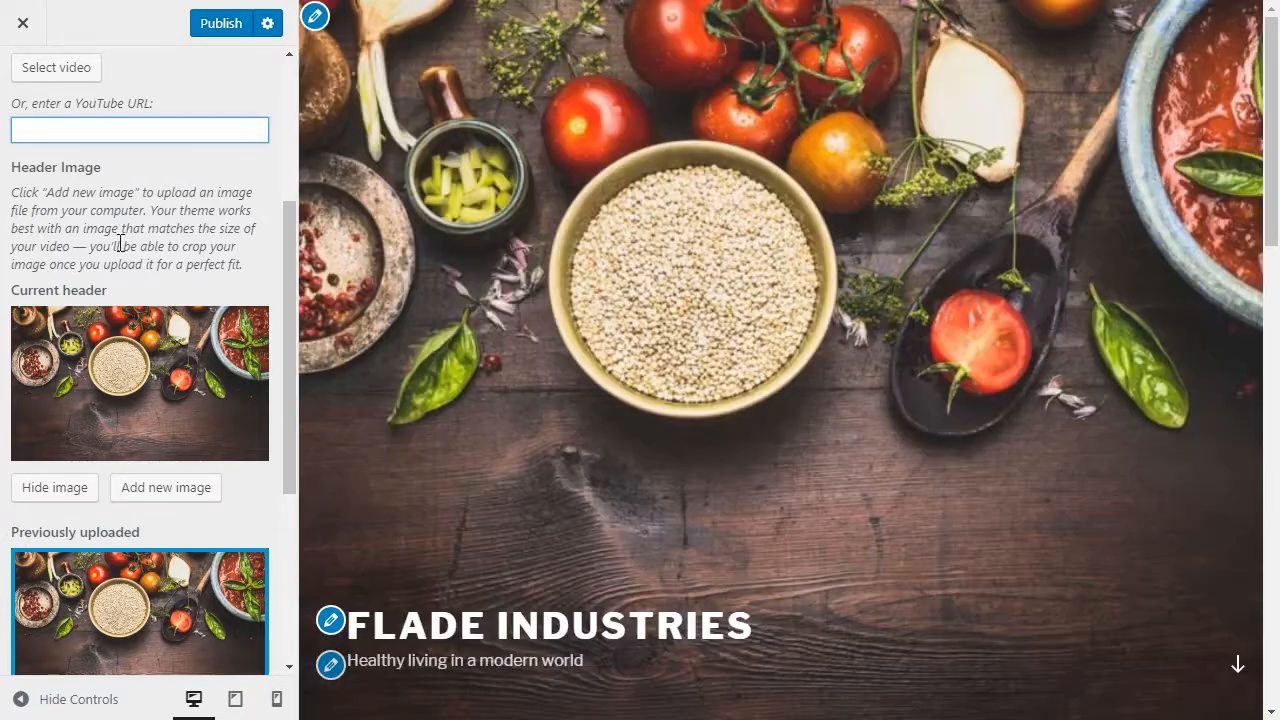
drag(283, 391, 964, 239)
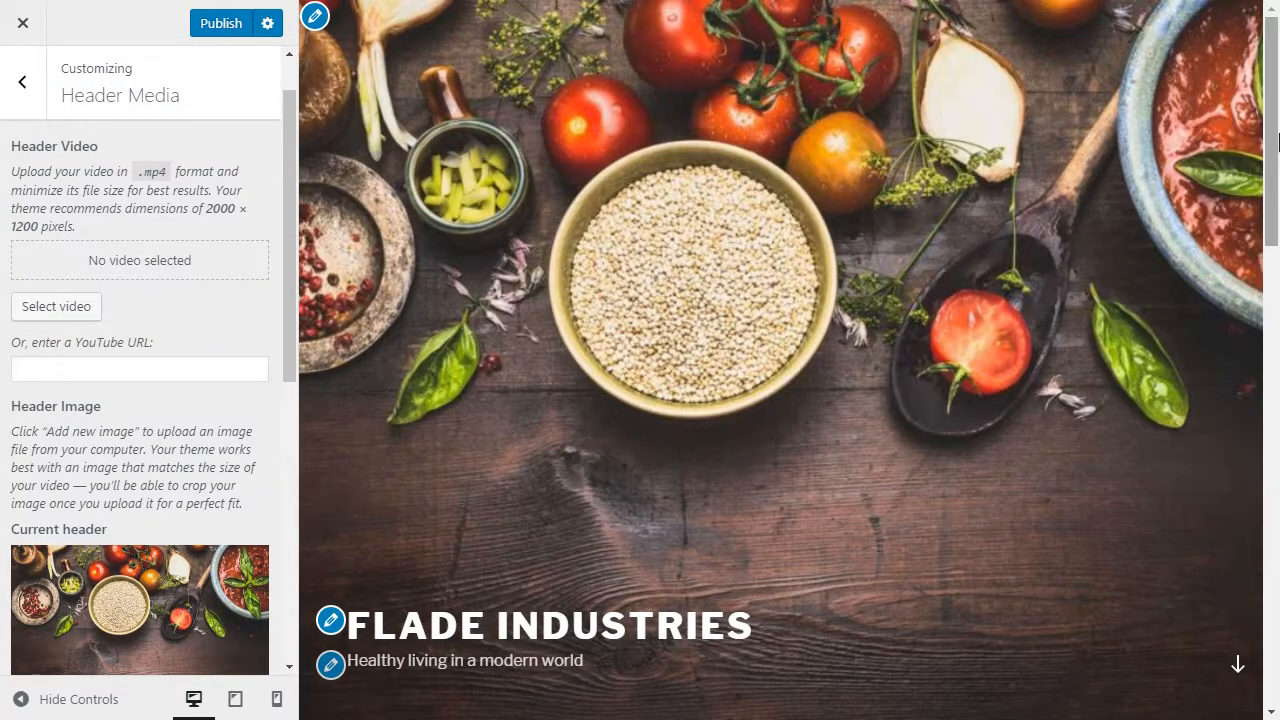
mouse_move(1274, 137)
mouse_down()
mouse_move(1276, 590)
mouse_move(1272, 122)
mouse_up()
Set the theme's color scheme to Dark in the Colors settings and check it through the page preview.
click(25, 88)
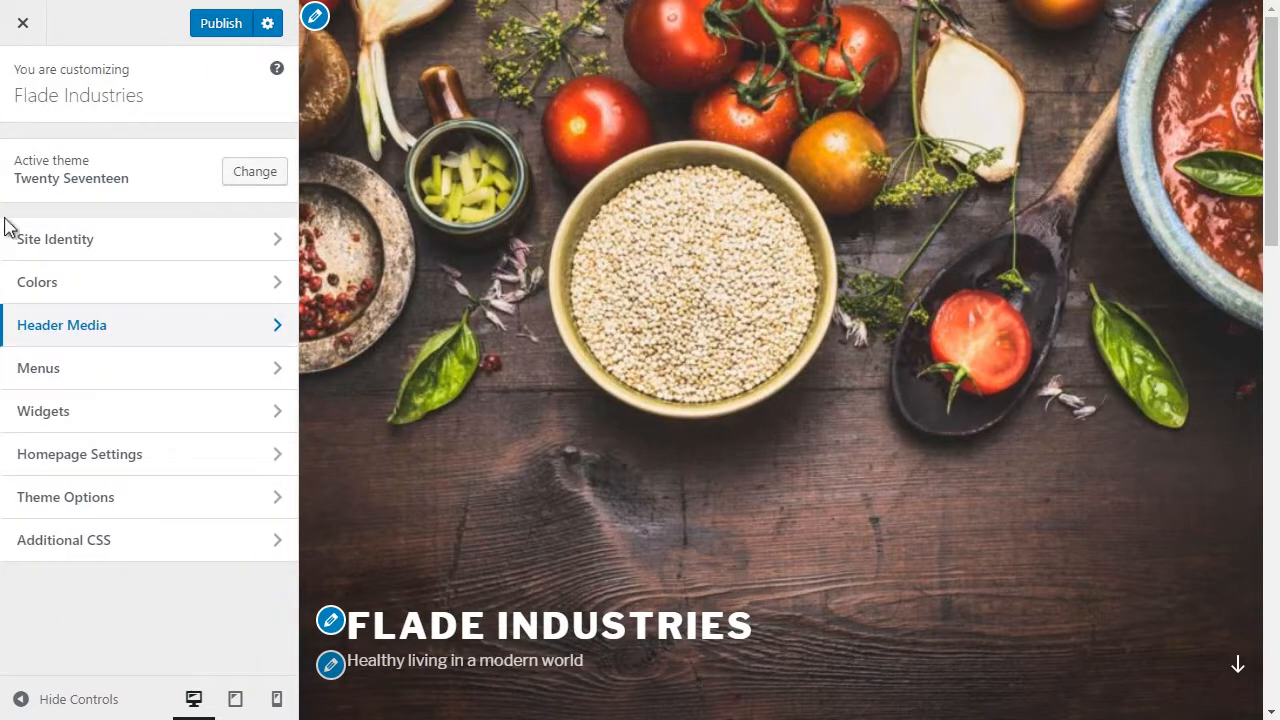
click(115, 272)
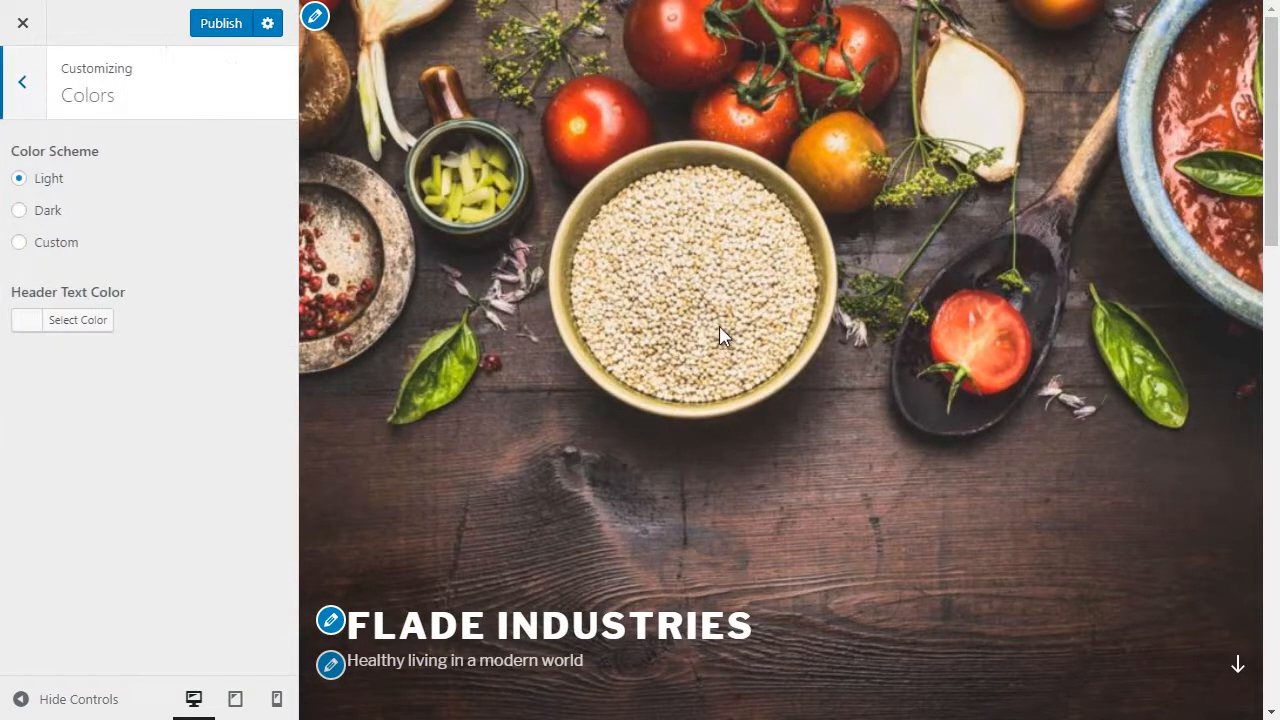
scroll(720, 334, down, 3)
click(20, 211)
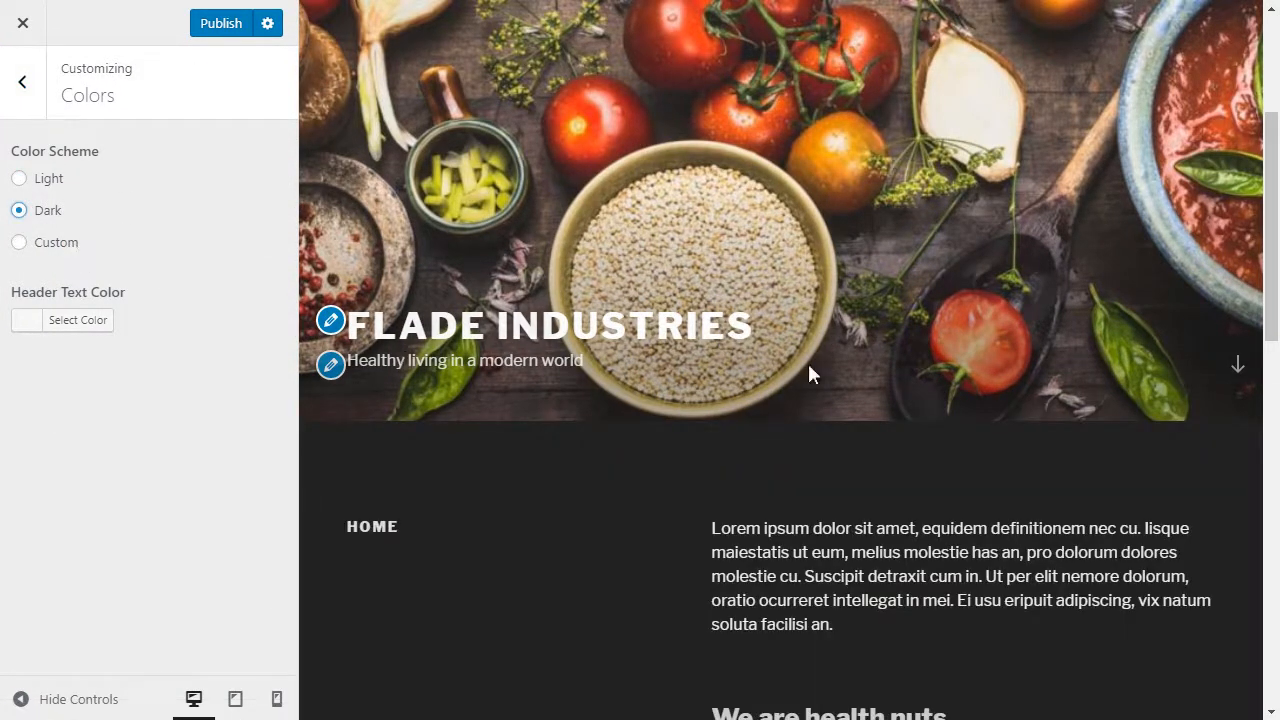
drag(1272, 262, 1272, 630)
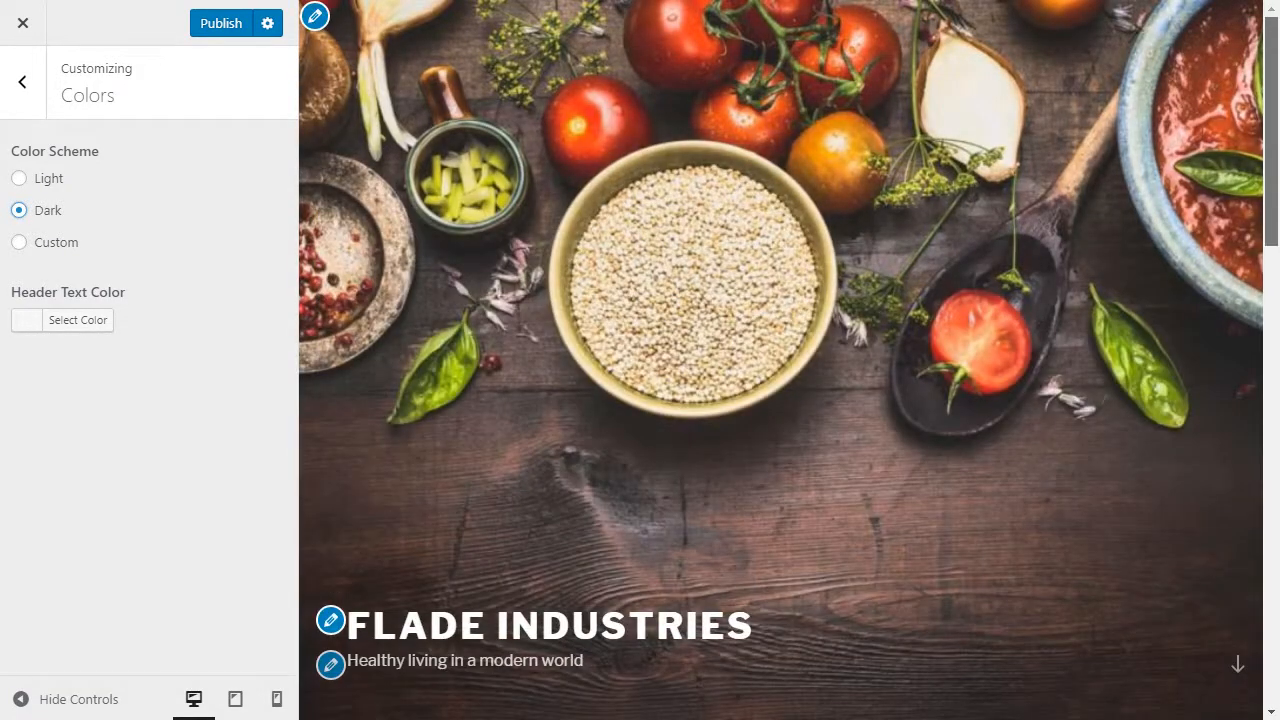
Look through the Menus and Homepage Settings of the theme.
click(22, 84)
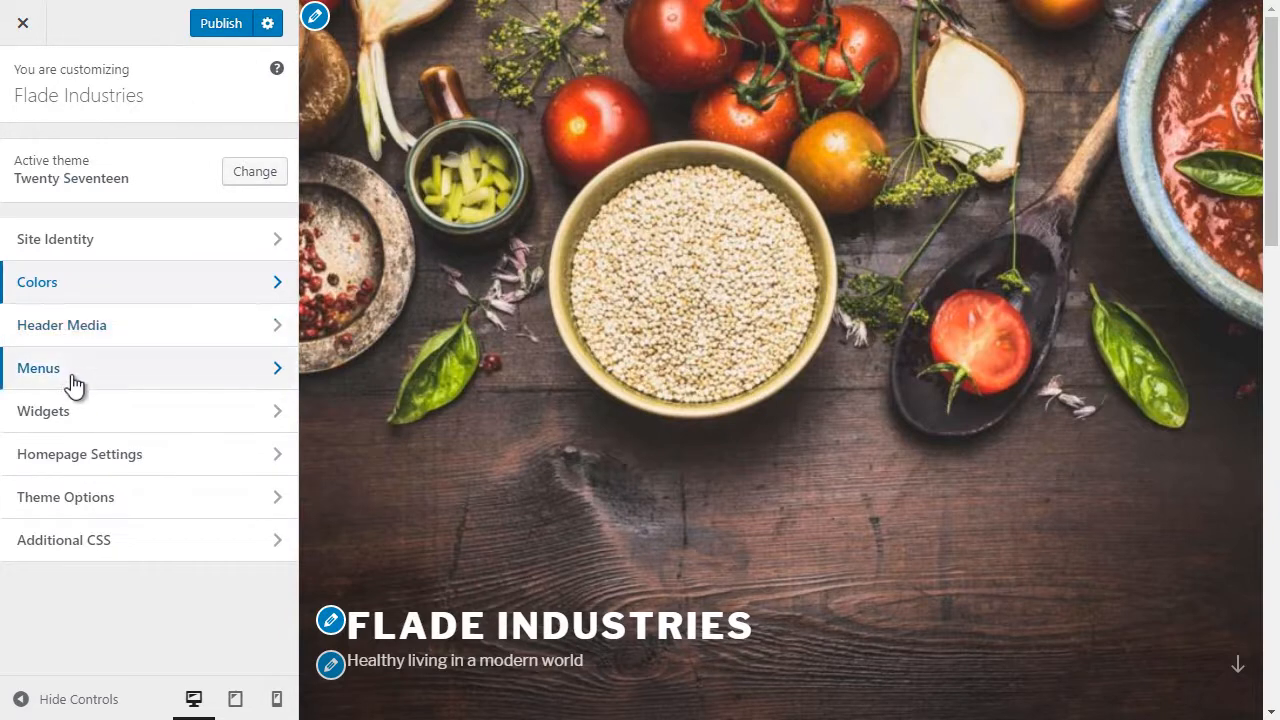
click(74, 384)
click(23, 84)
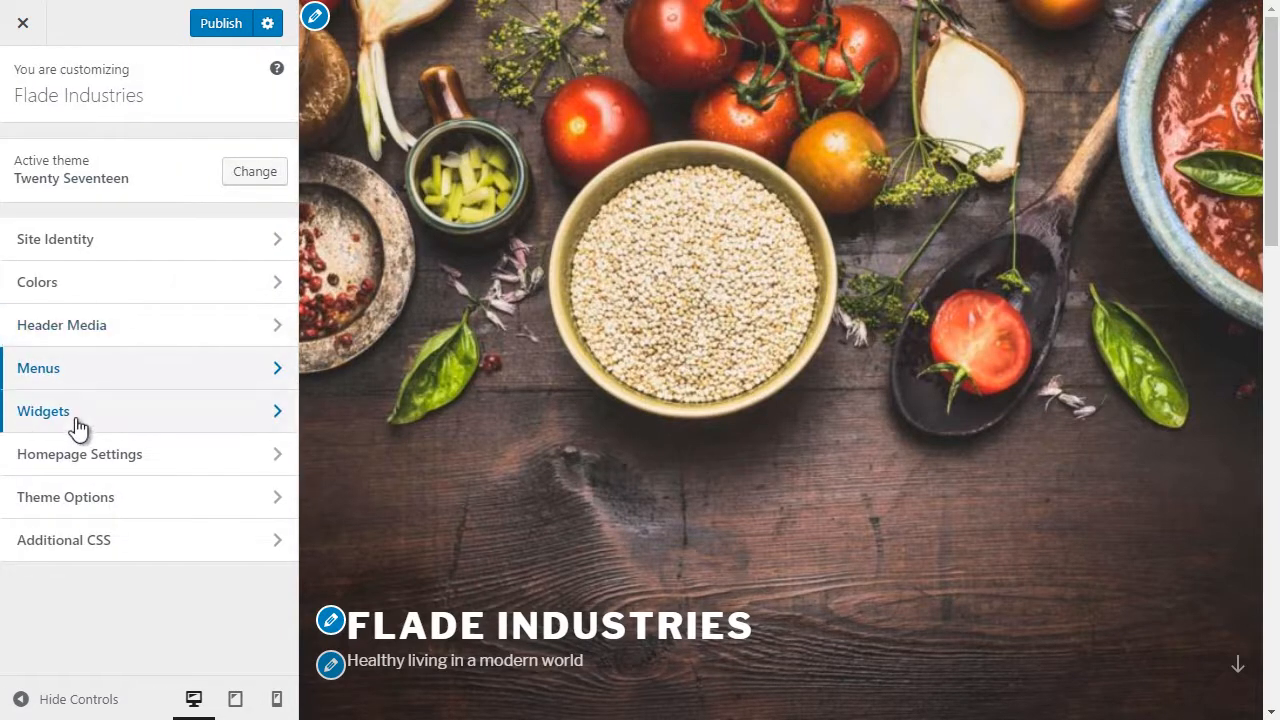
click(100, 456)
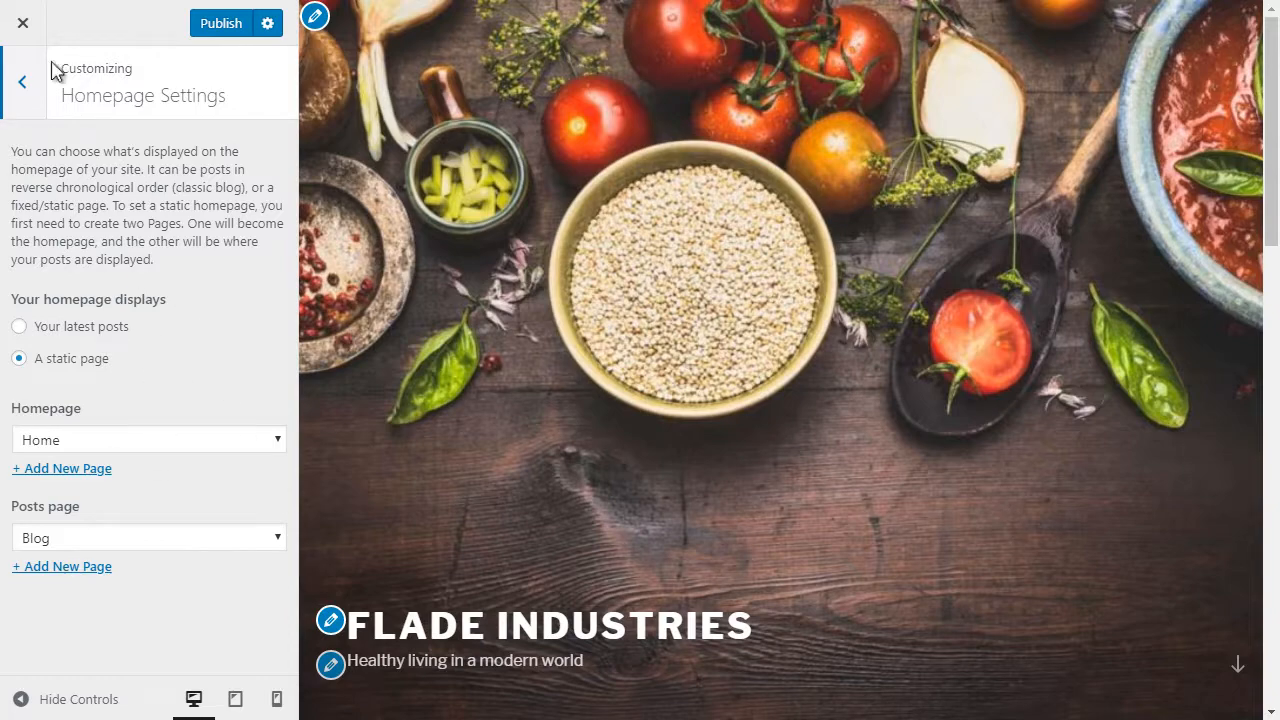
click(24, 84)
In the Theme Options, set the Front Page Section 1 content to the Blog page and check it in the preview.
click(90, 500)
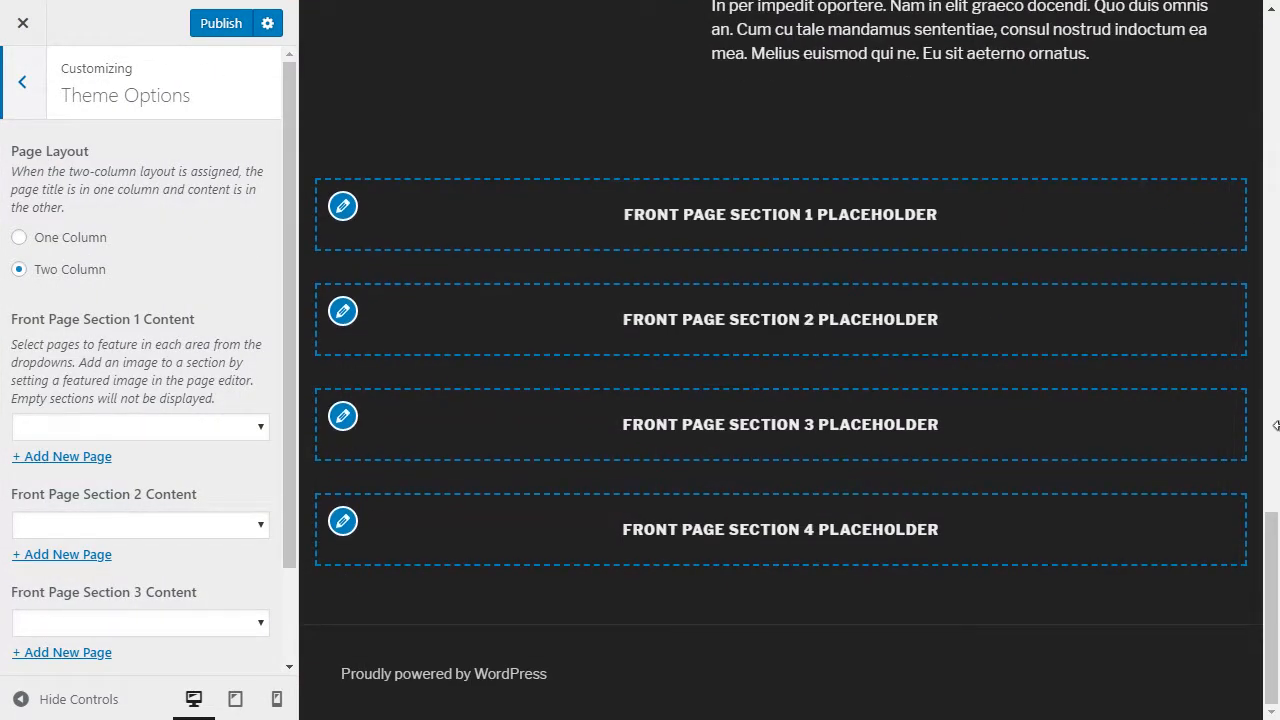
mouse_move(1274, 597)
mouse_down()
mouse_move(1274, 559)
mouse_move(1272, 582)
mouse_up()
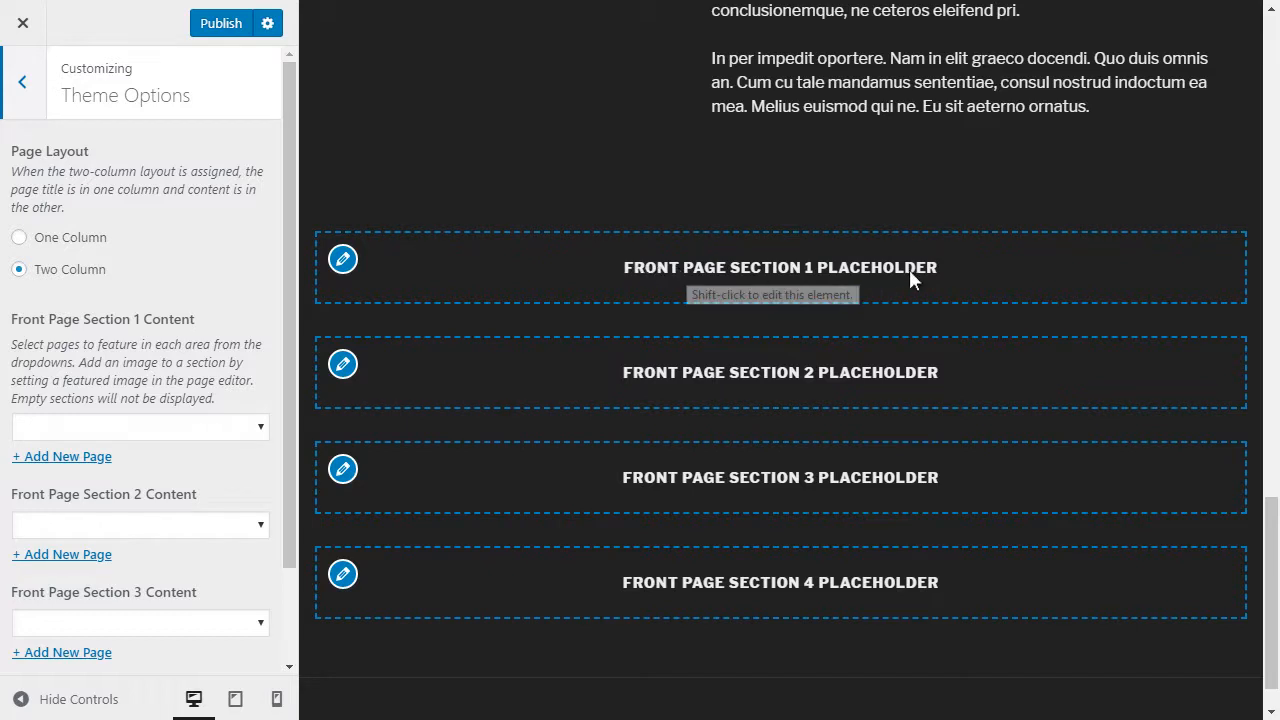
click(100, 428)
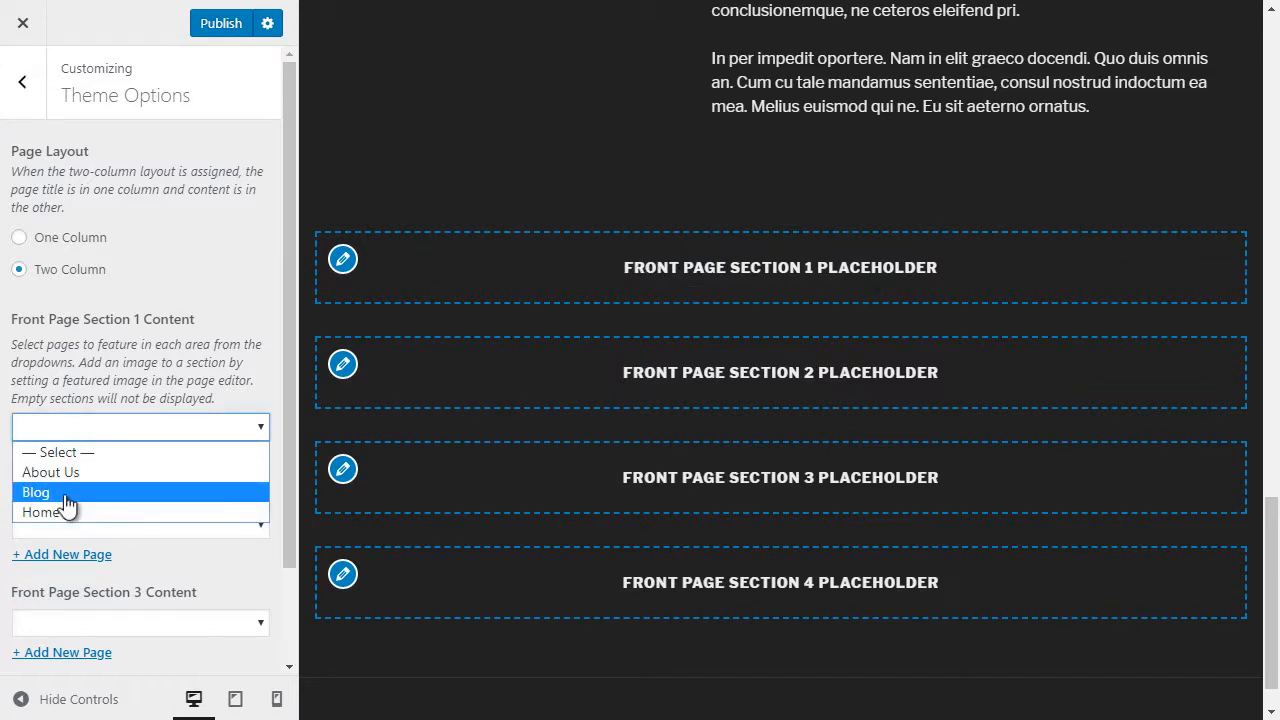
click(66, 492)
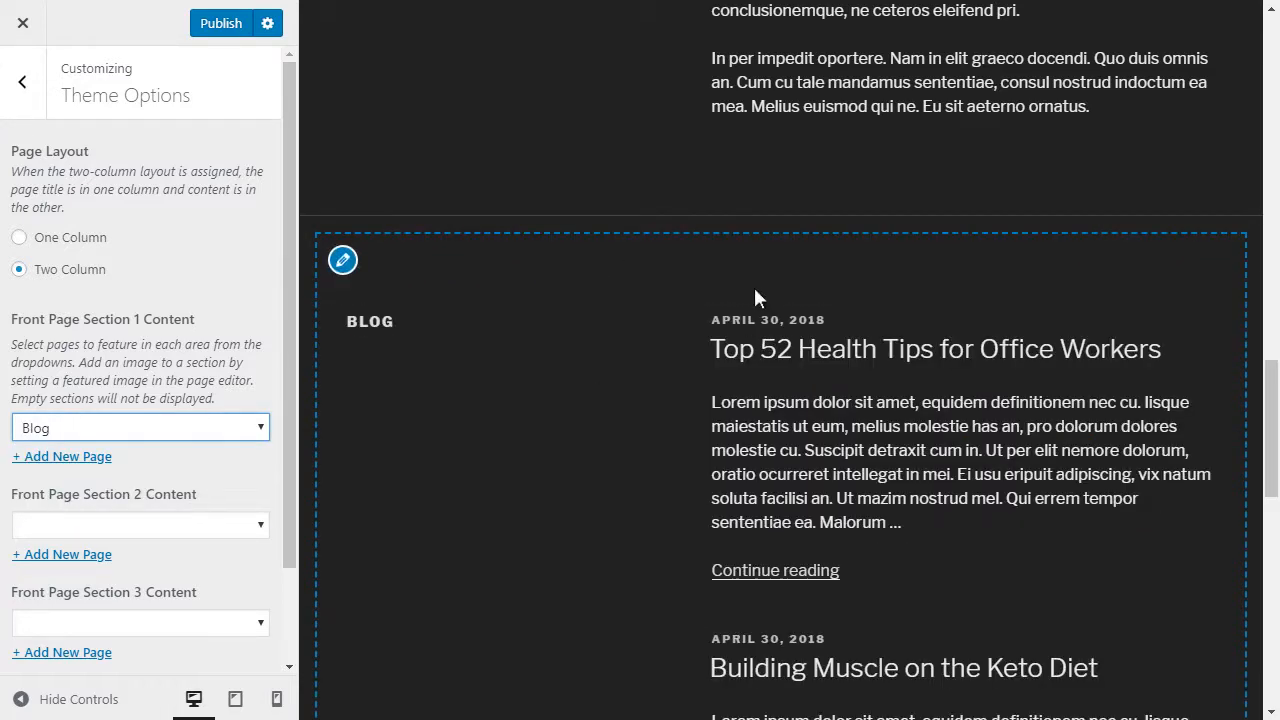
scroll(480, 400, down, 3)
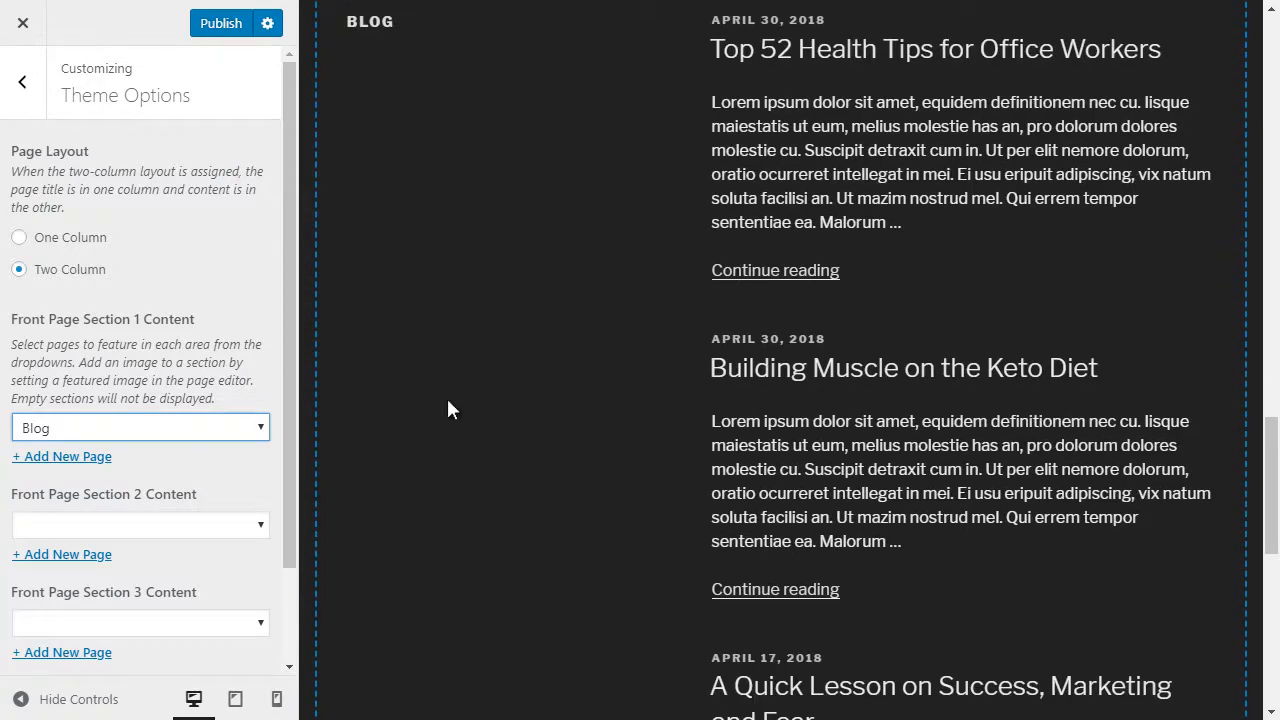
Set the Front Page Section 2 content to the About Us page and review the front page preview.
scroll(449, 408, up, 1)
click(156, 528)
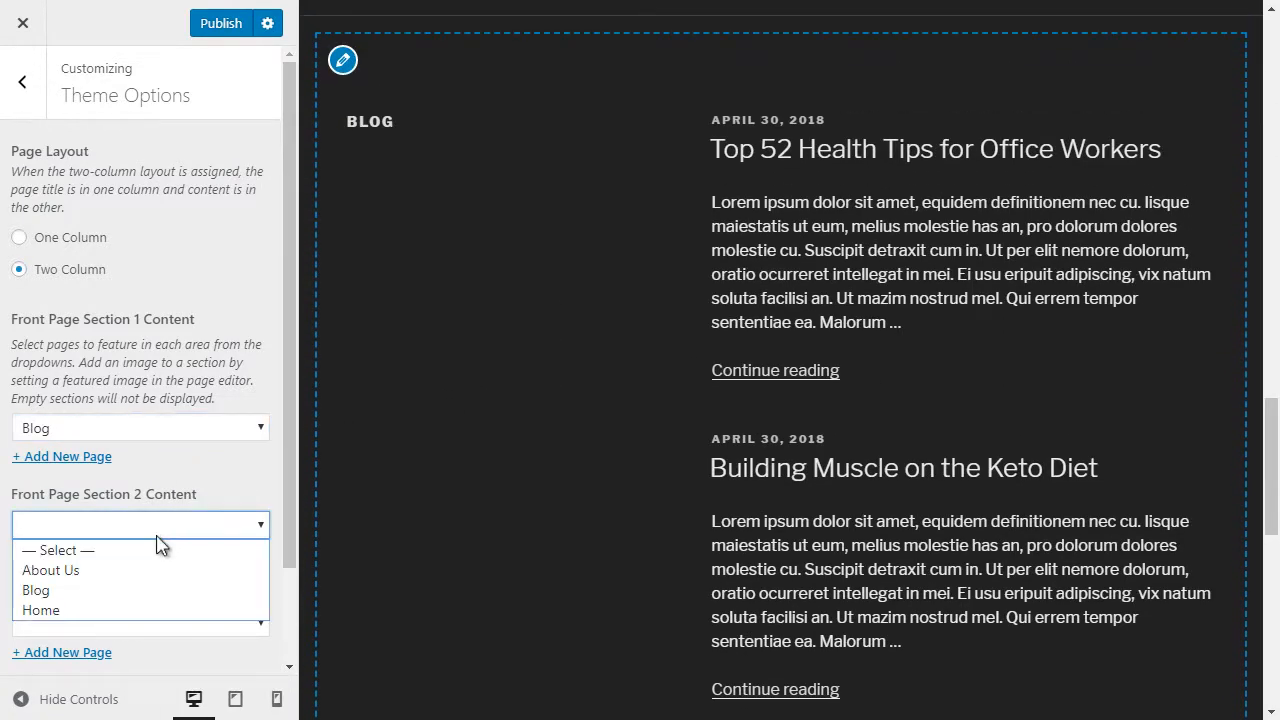
click(110, 570)
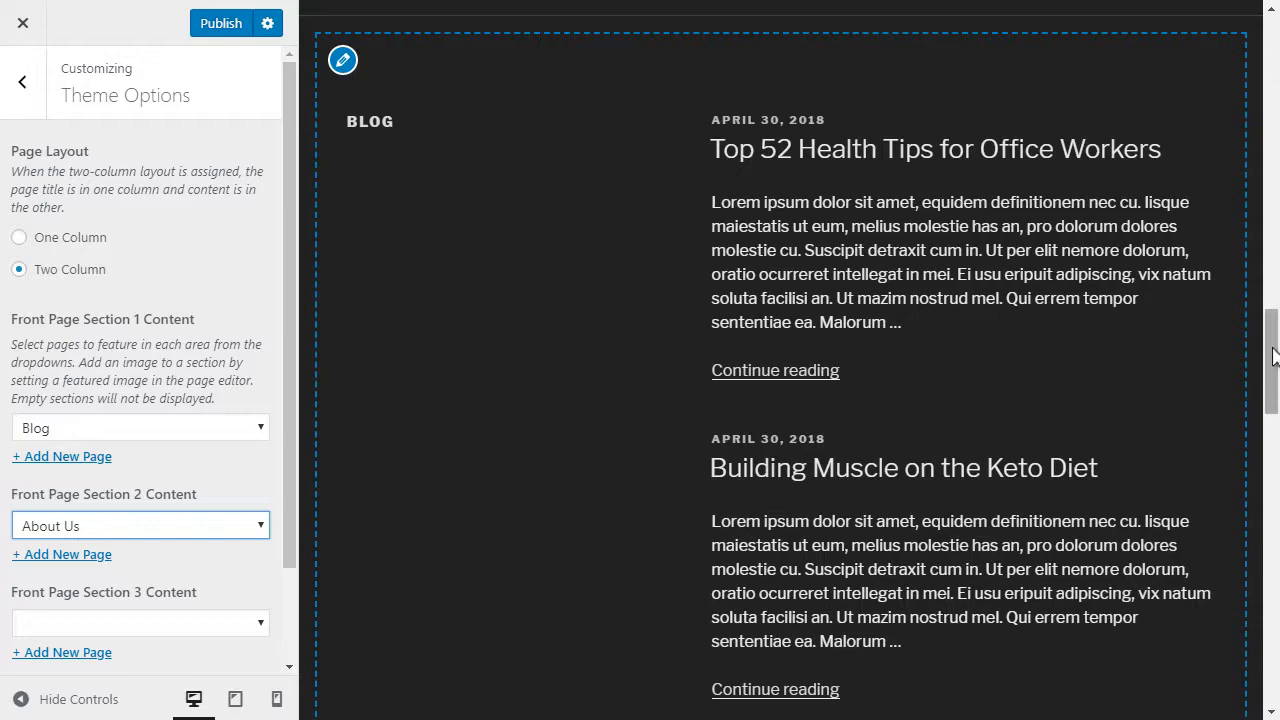
drag(1273, 362, 1270, 161)
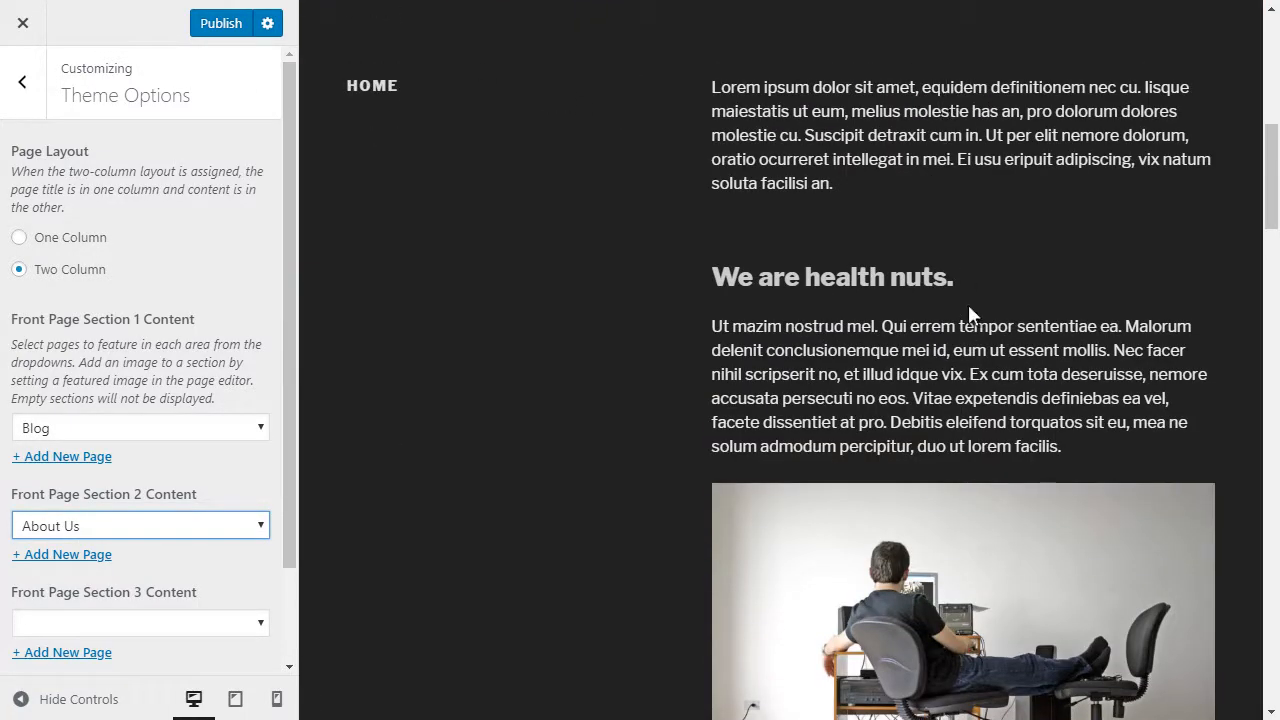
Change the page layout to One Column, check it in the preview and leave the Theme Options.
click(20, 240)
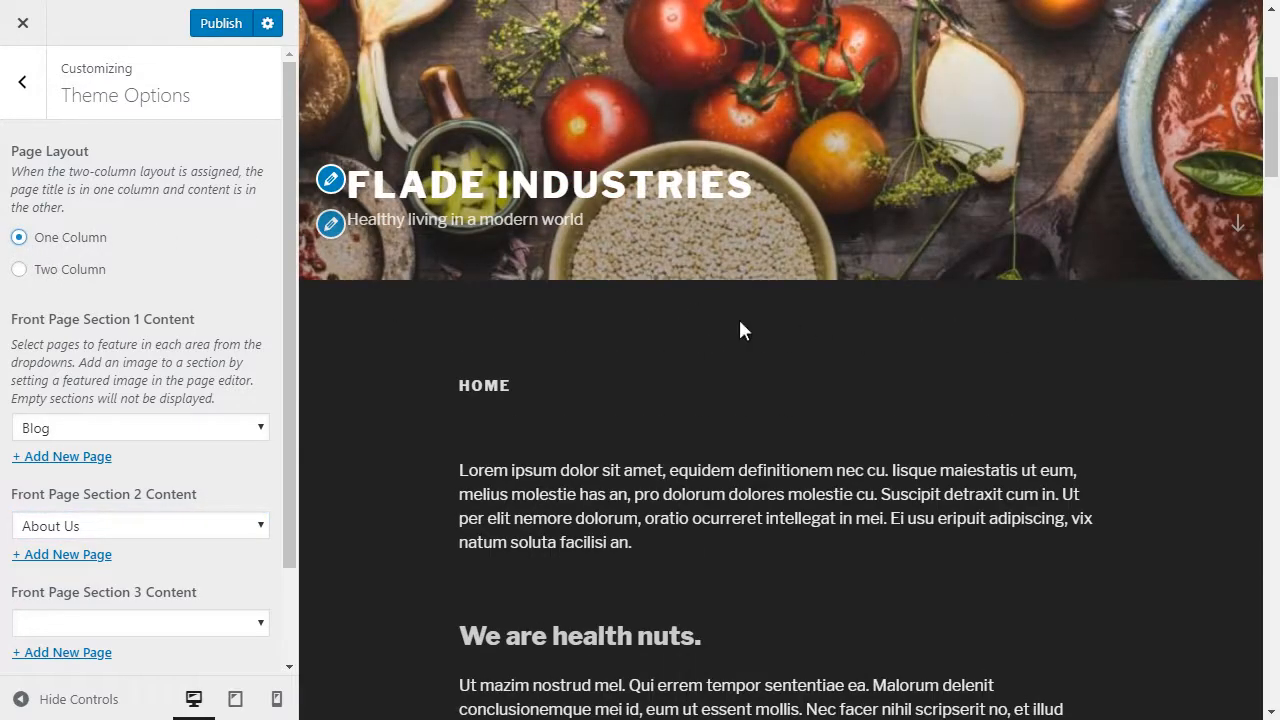
mouse_move(1276, 127)
mouse_down()
mouse_move(1272, 340)
mouse_move(1272, 150)
mouse_up()
scroll(194, 529, down, 2)
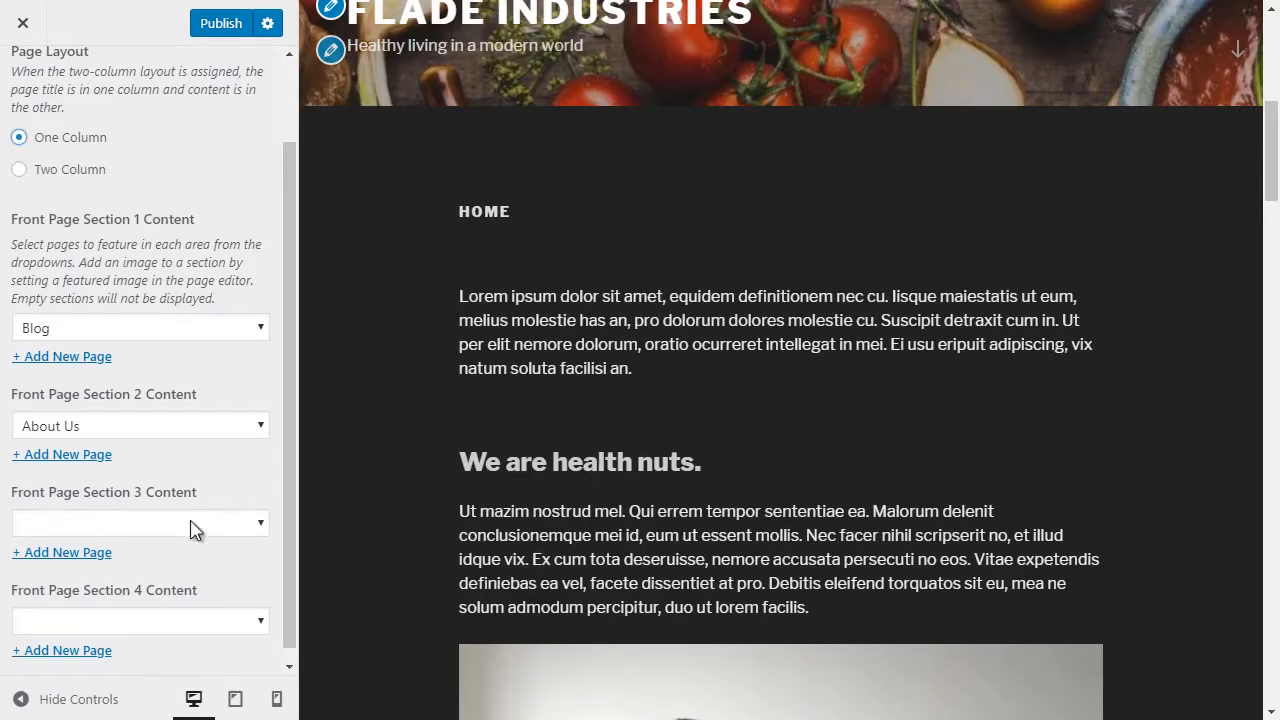
scroll(200, 400, up, 2)
click(20, 86)
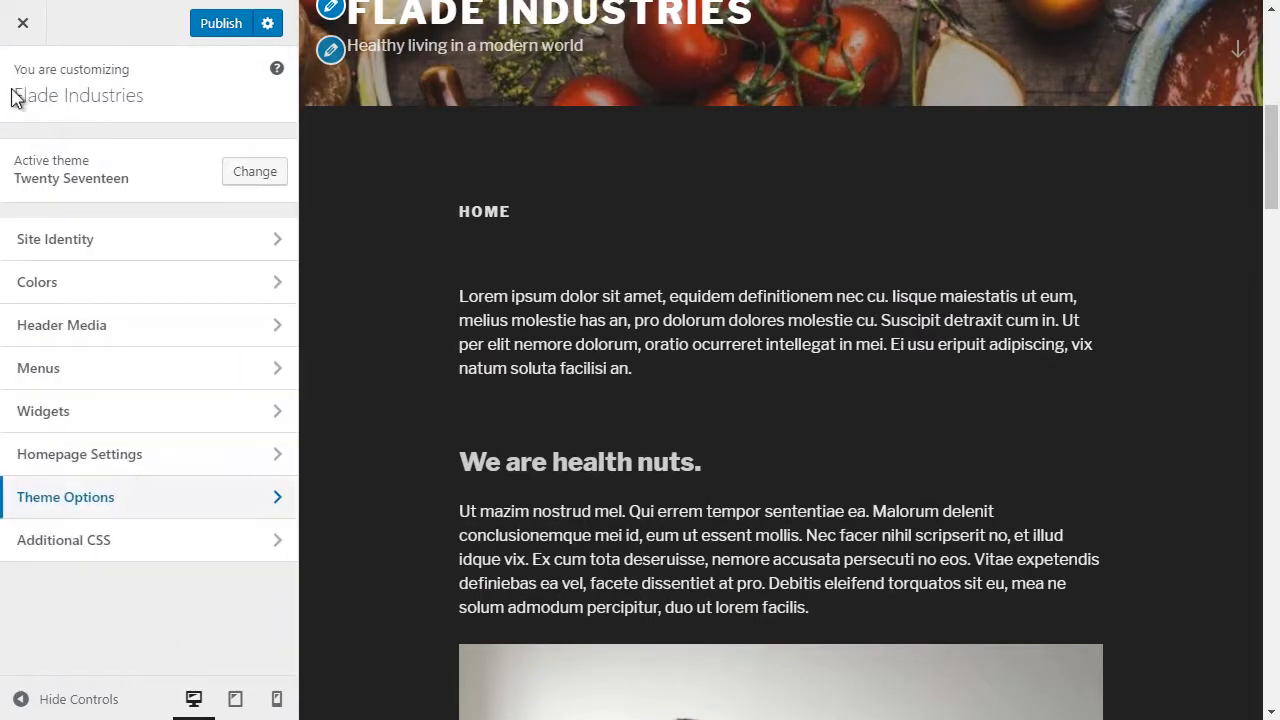
Set flogo.png from the media library as the cropped site logo in Site Identity, check the header preview and publish the changes.
click(80, 245)
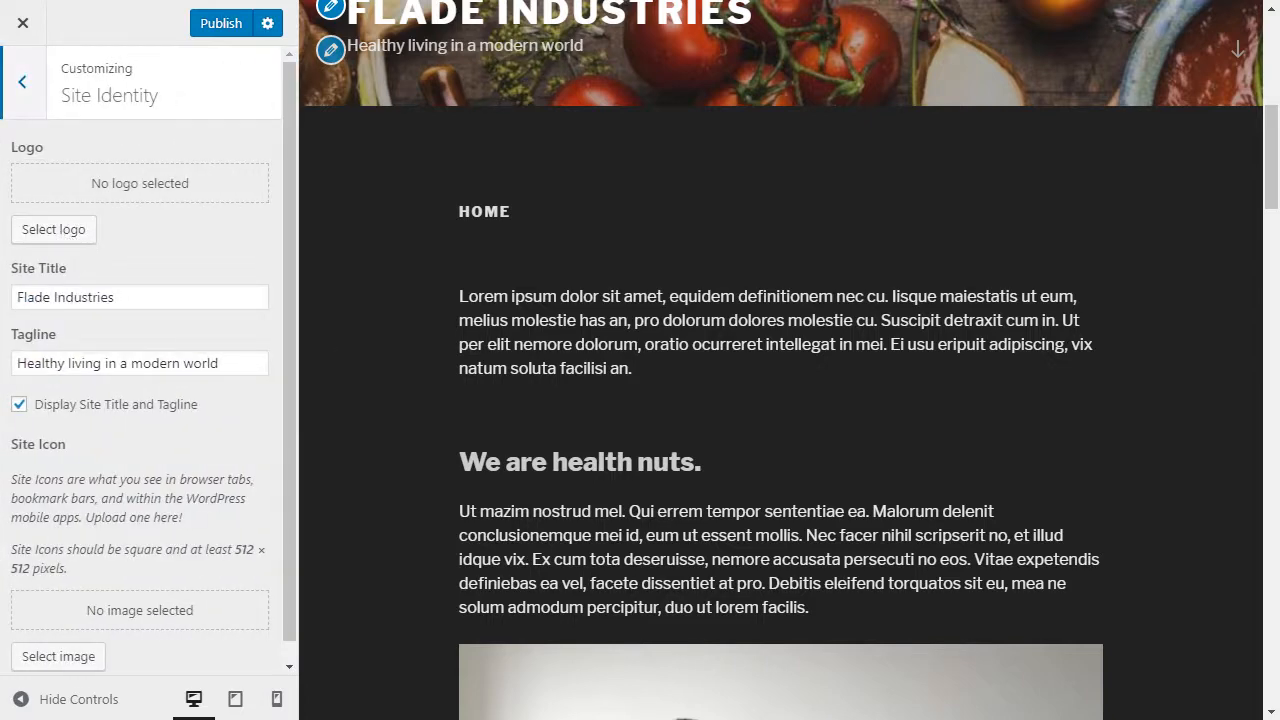
drag(1274, 172, 1276, 92)
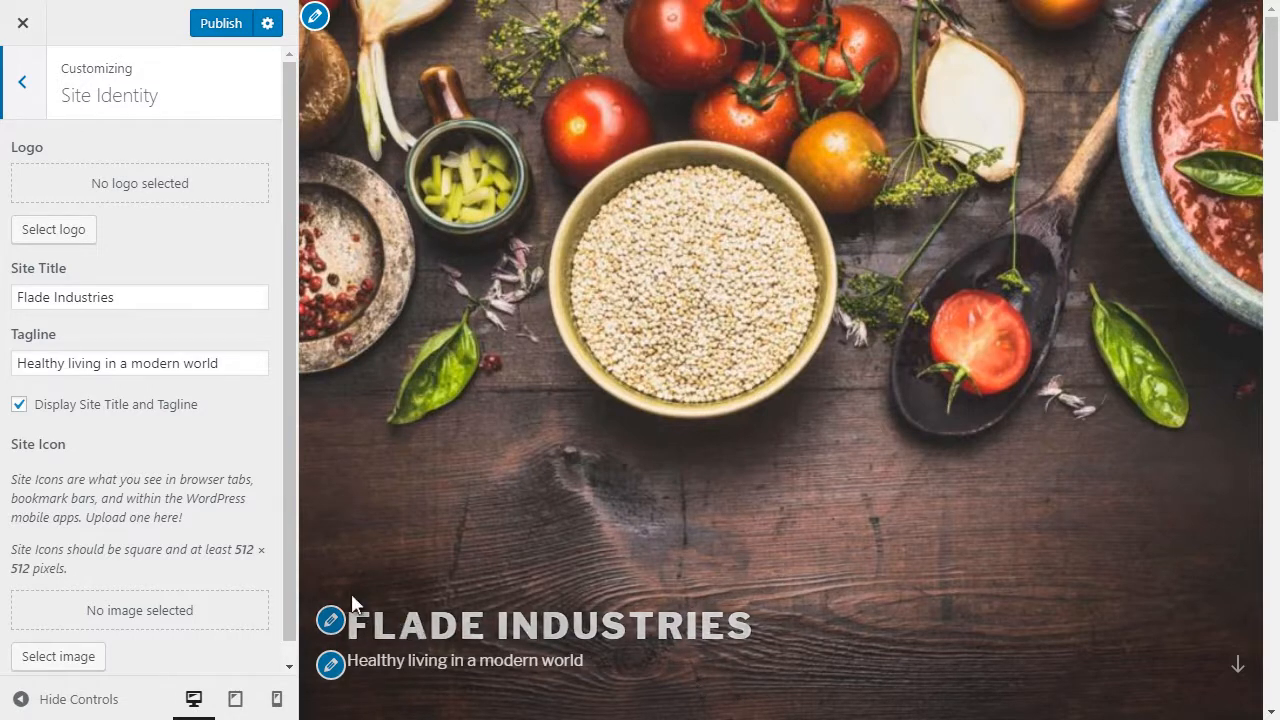
click(58, 236)
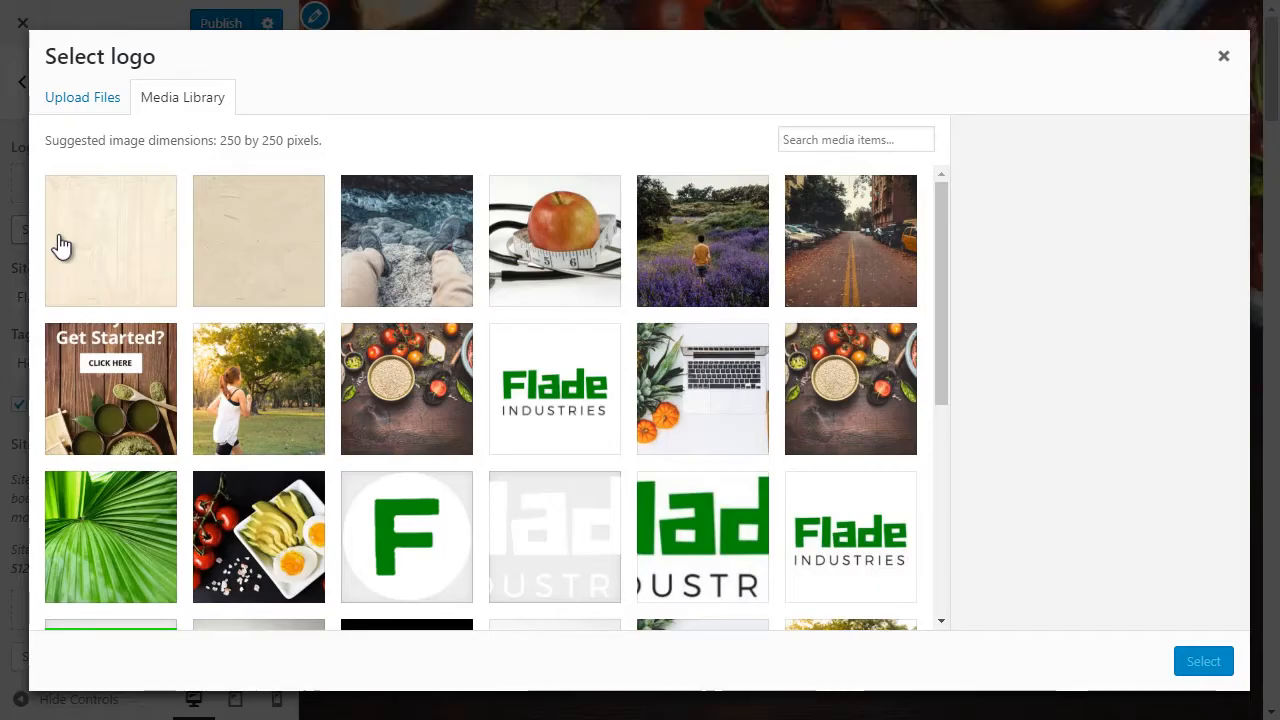
click(432, 540)
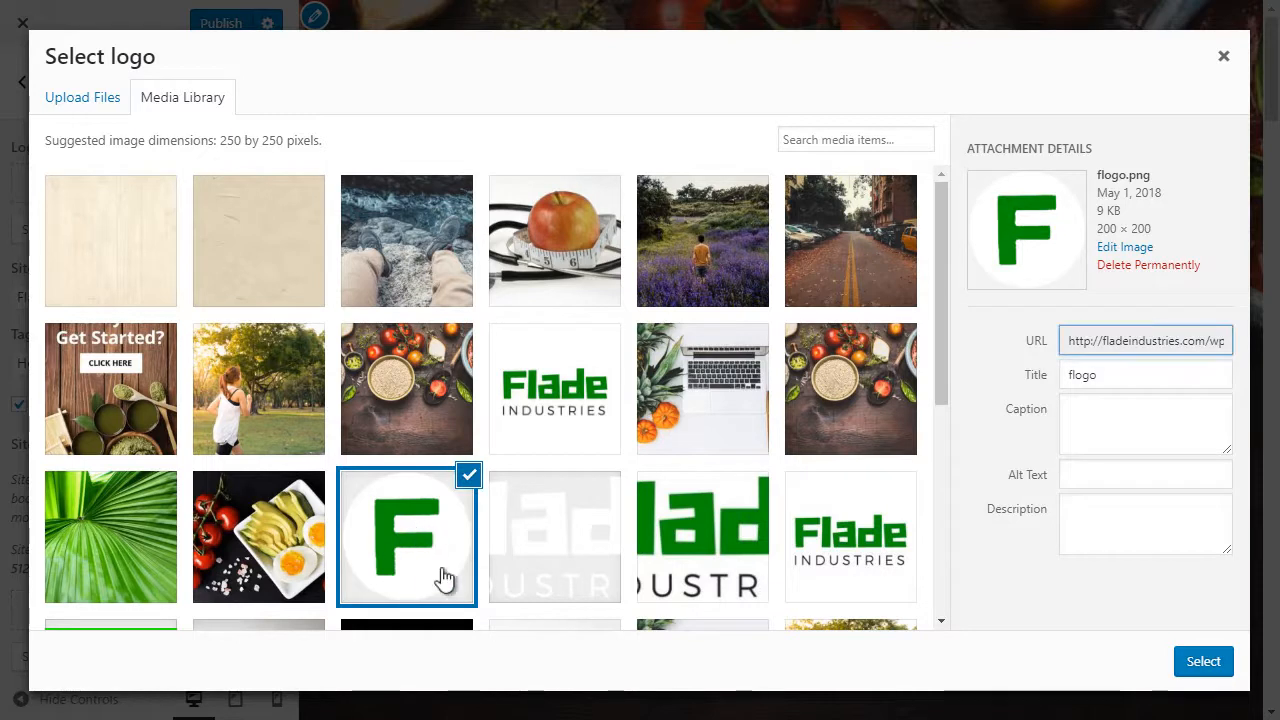
click(1204, 662)
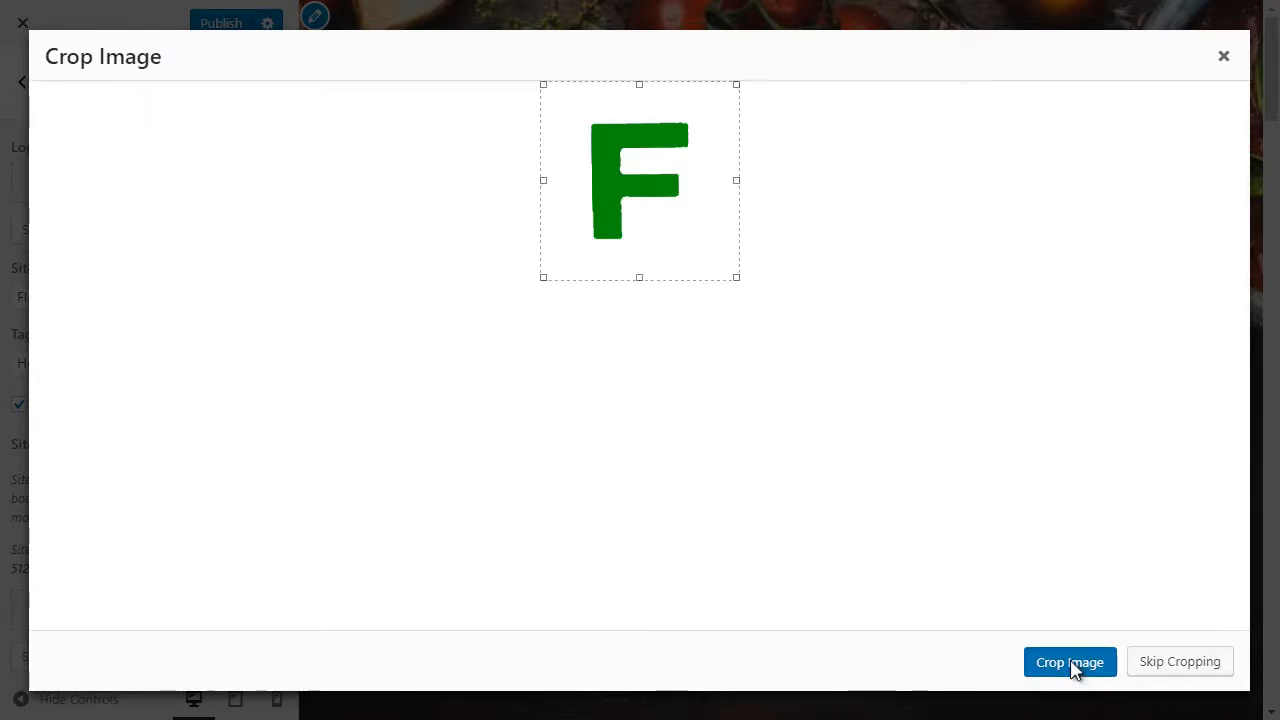
click(1070, 664)
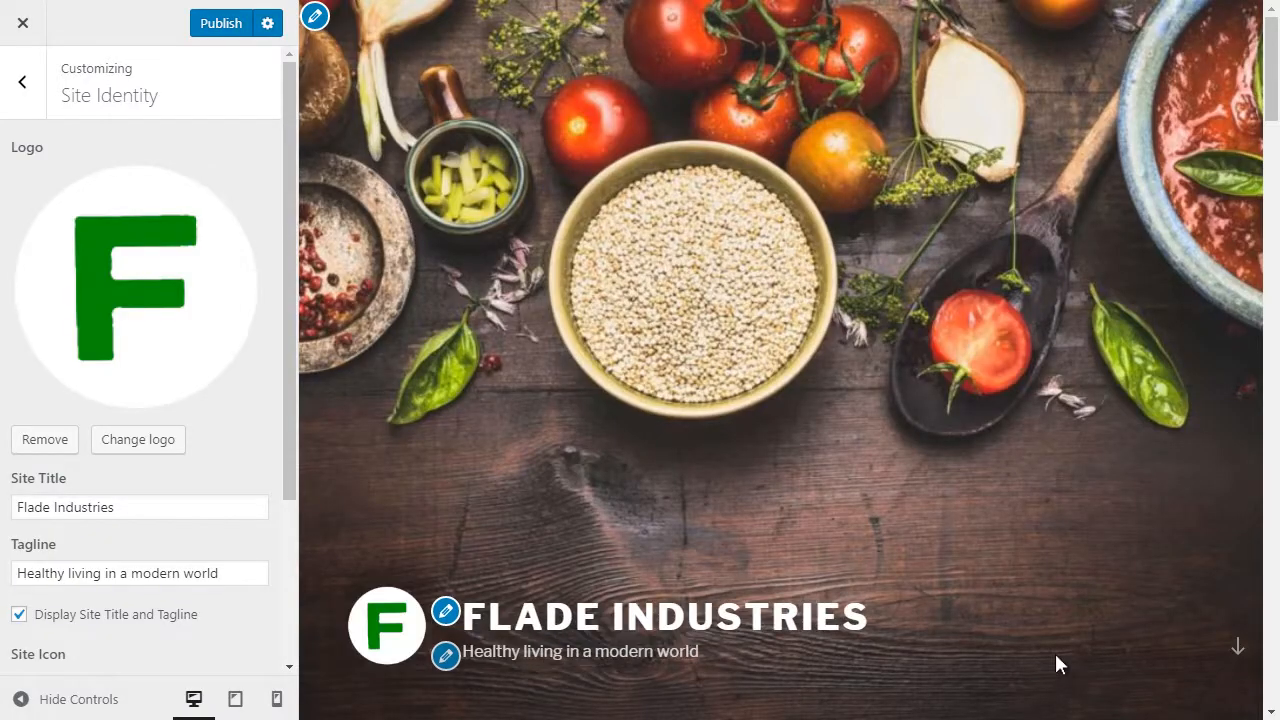
scroll(838, 545, down, 2)
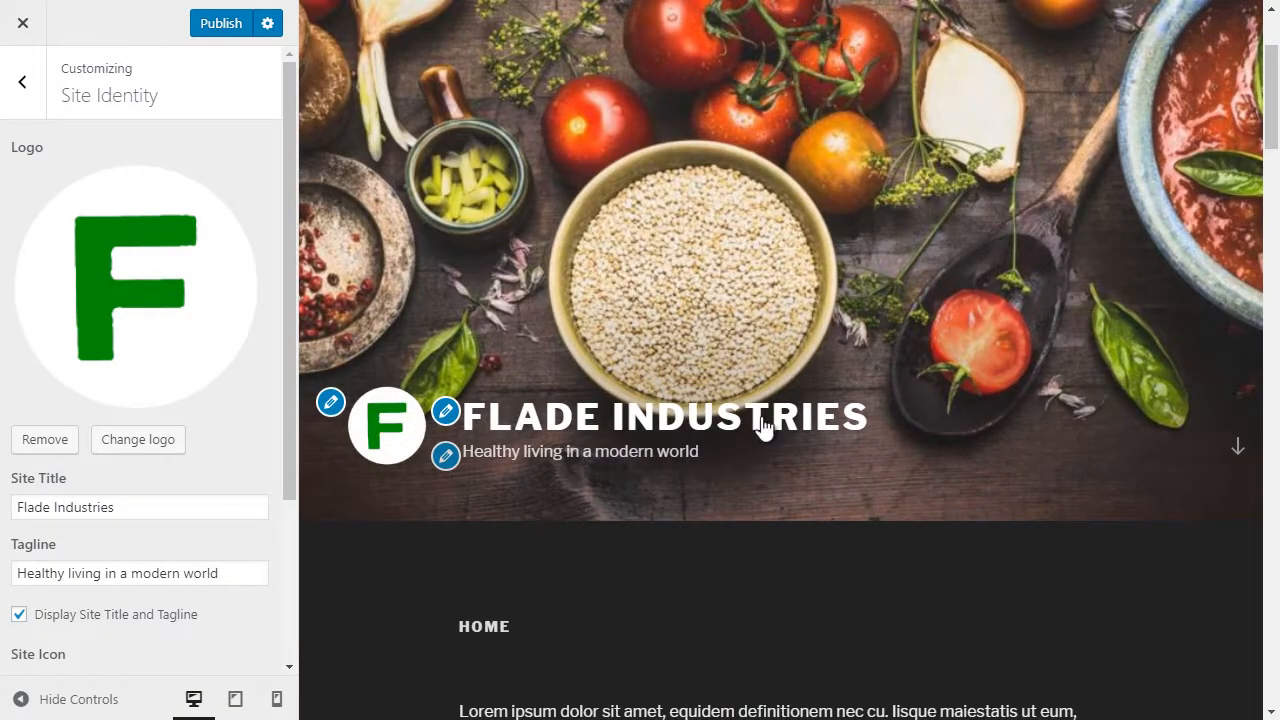
mouse_move(1272, 143)
mouse_down()
mouse_move(1272, 240)
mouse_move(1260, 35)
mouse_up()
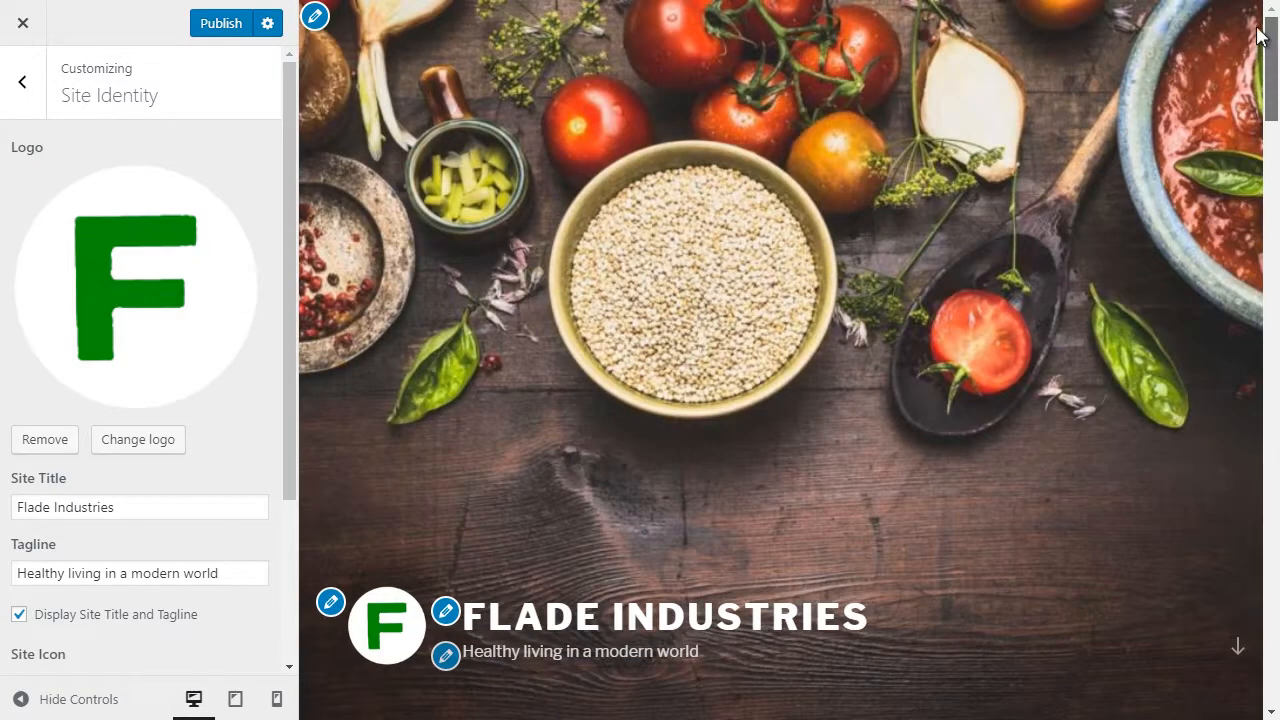
click(211, 24)
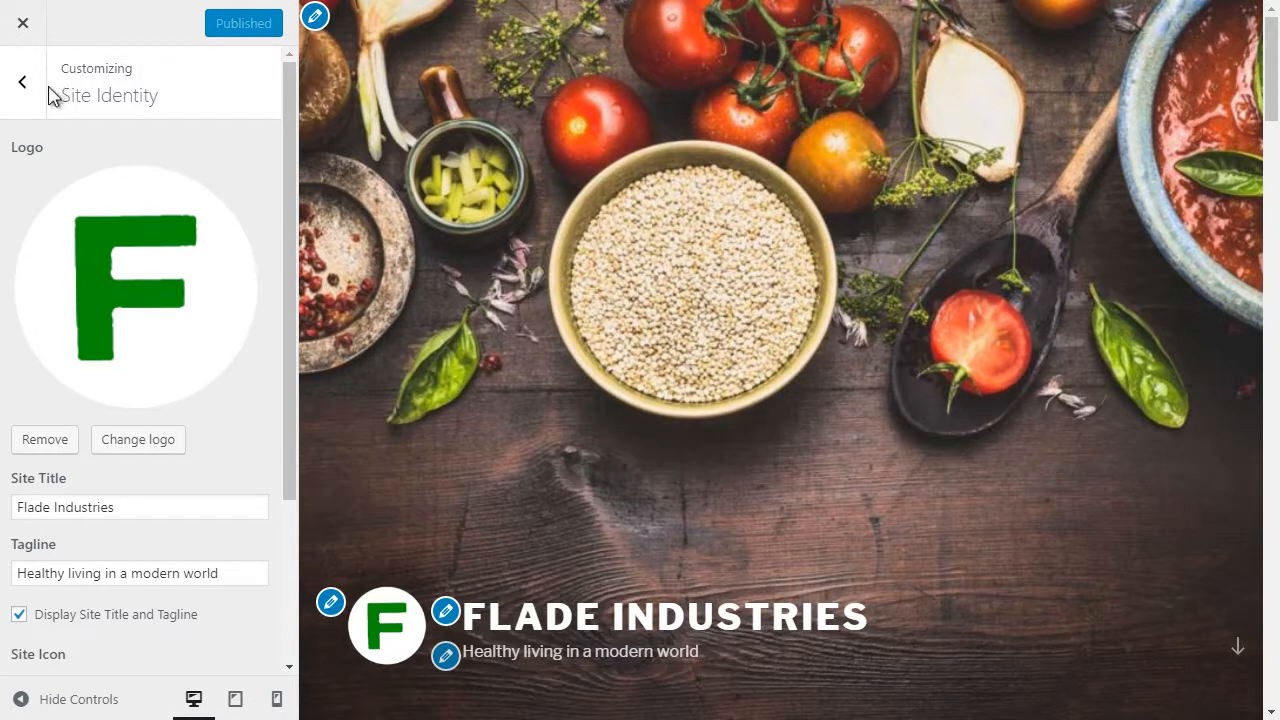
Create a new menu named Main and assign it to the Top Menu location.
click(24, 84)
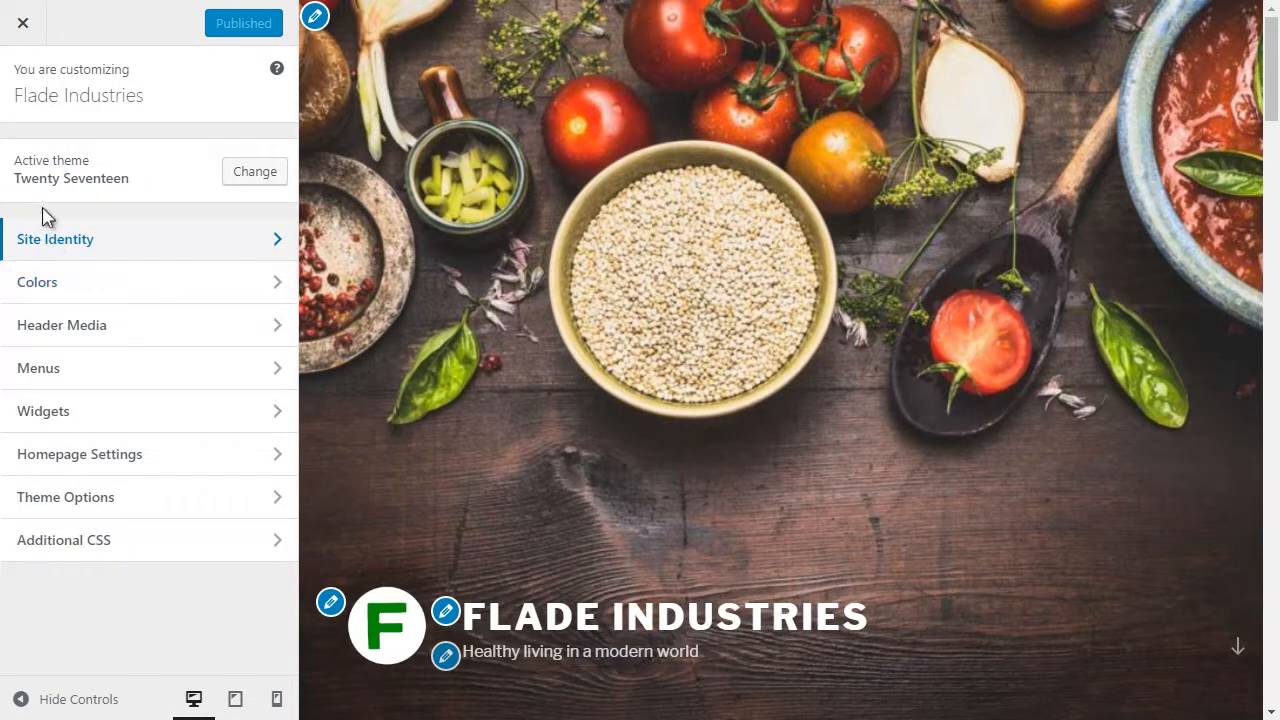
click(40, 378)
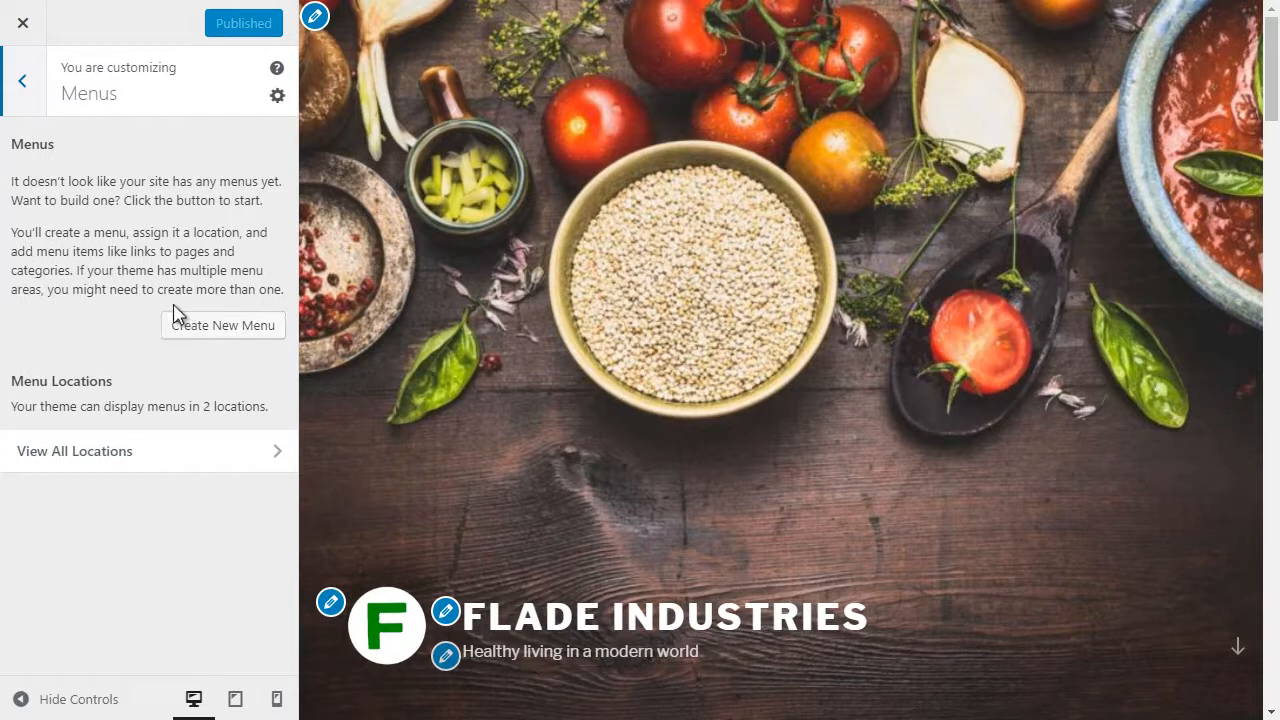
click(214, 452)
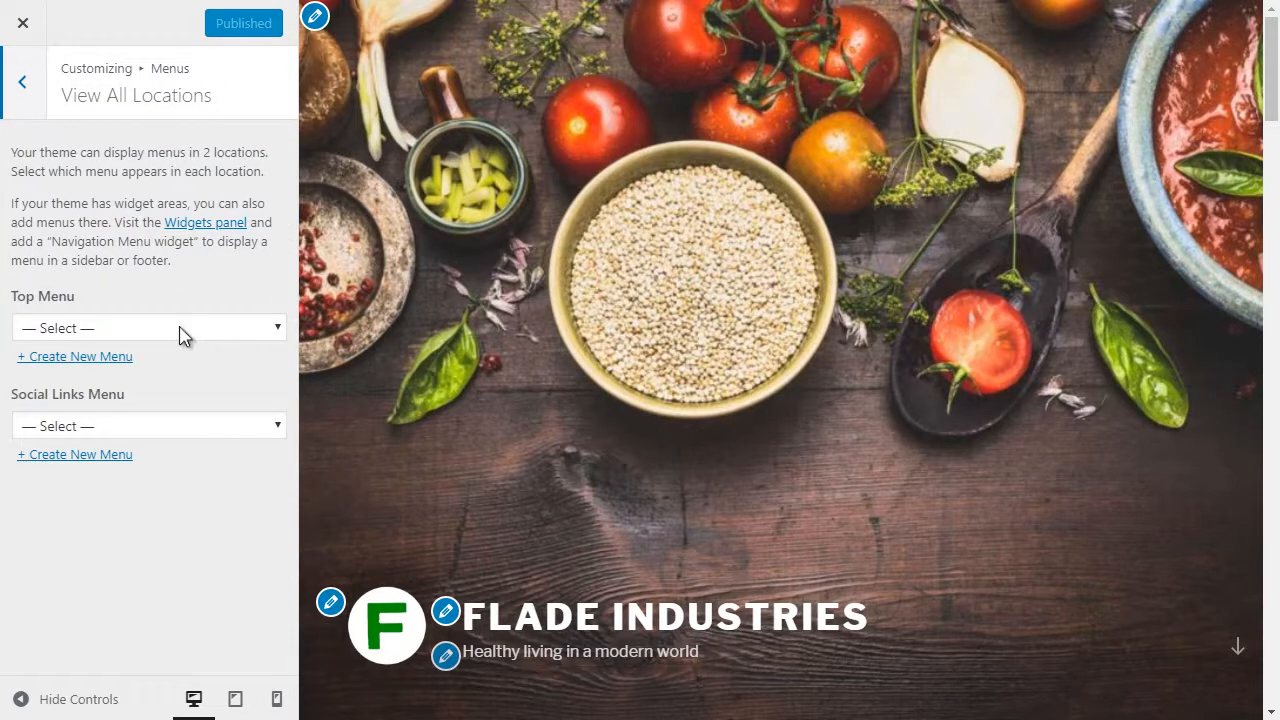
click(114, 322)
click(114, 326)
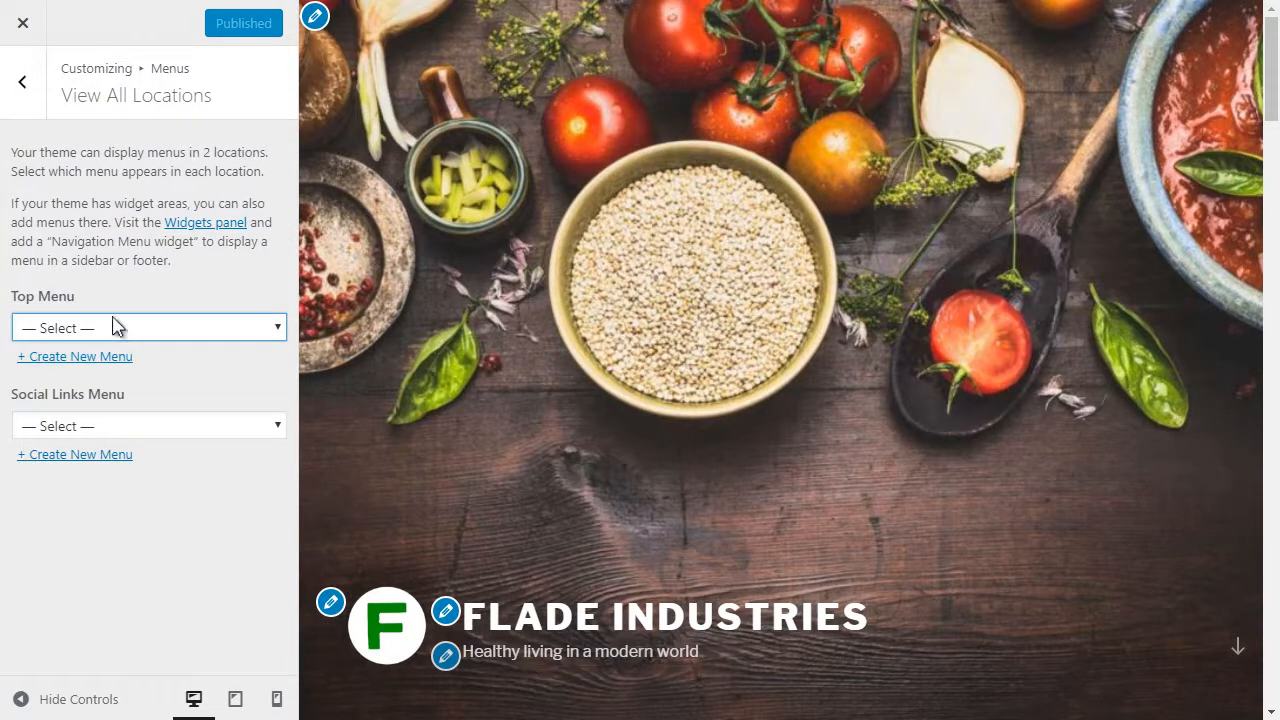
click(92, 358)
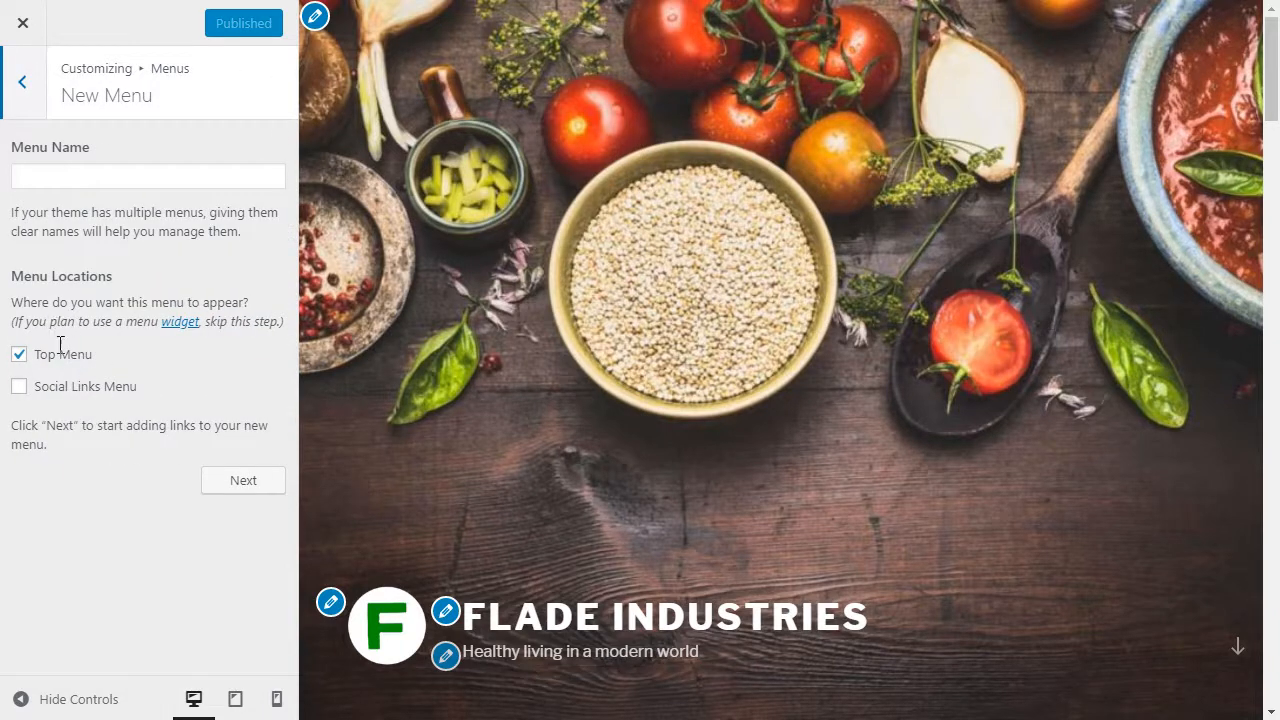
click(240, 483)
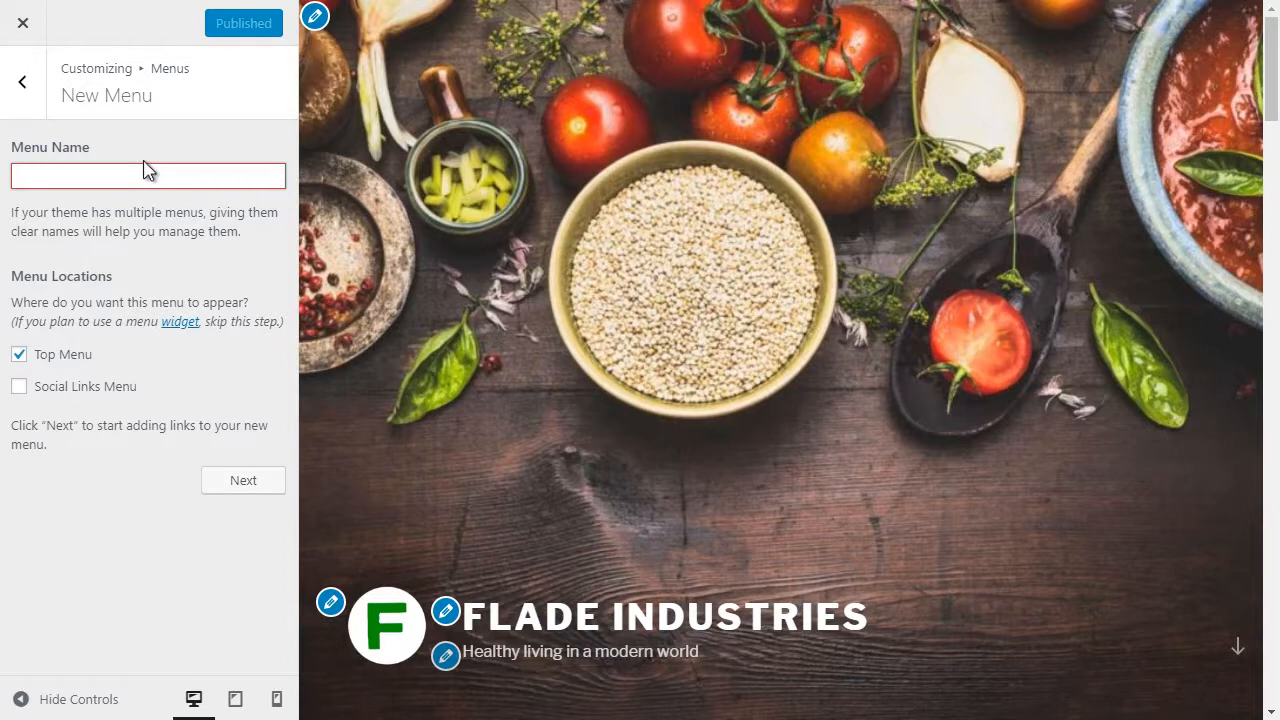
click(260, 488)
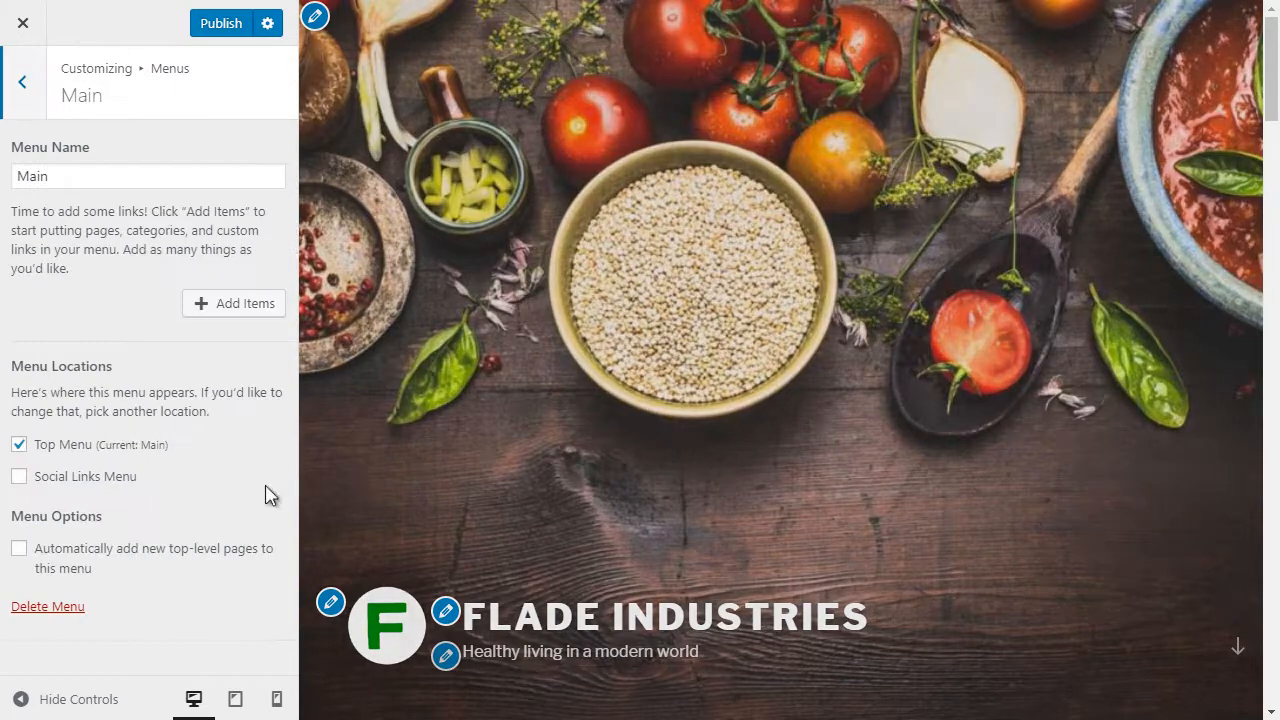
Add the Home custom link and the About Us and Blog pages to the Main menu, then publish and check the preview.
click(200, 310)
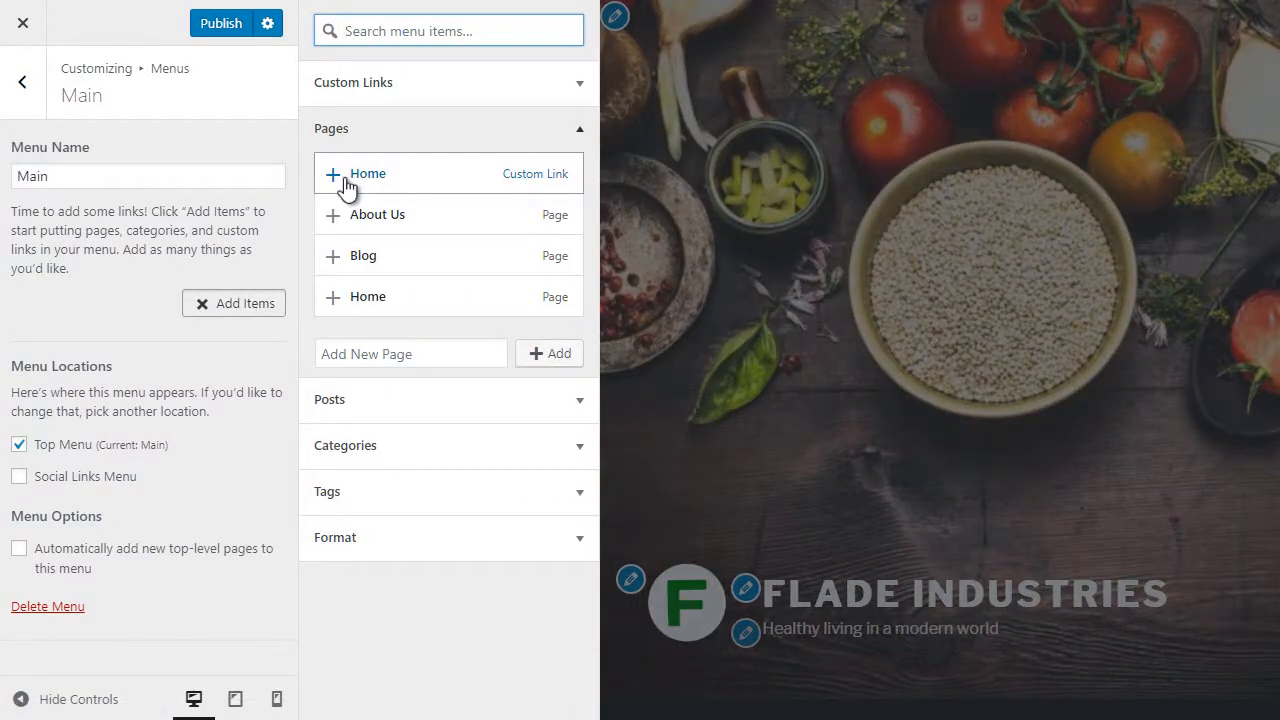
click(357, 187)
click(374, 226)
click(374, 260)
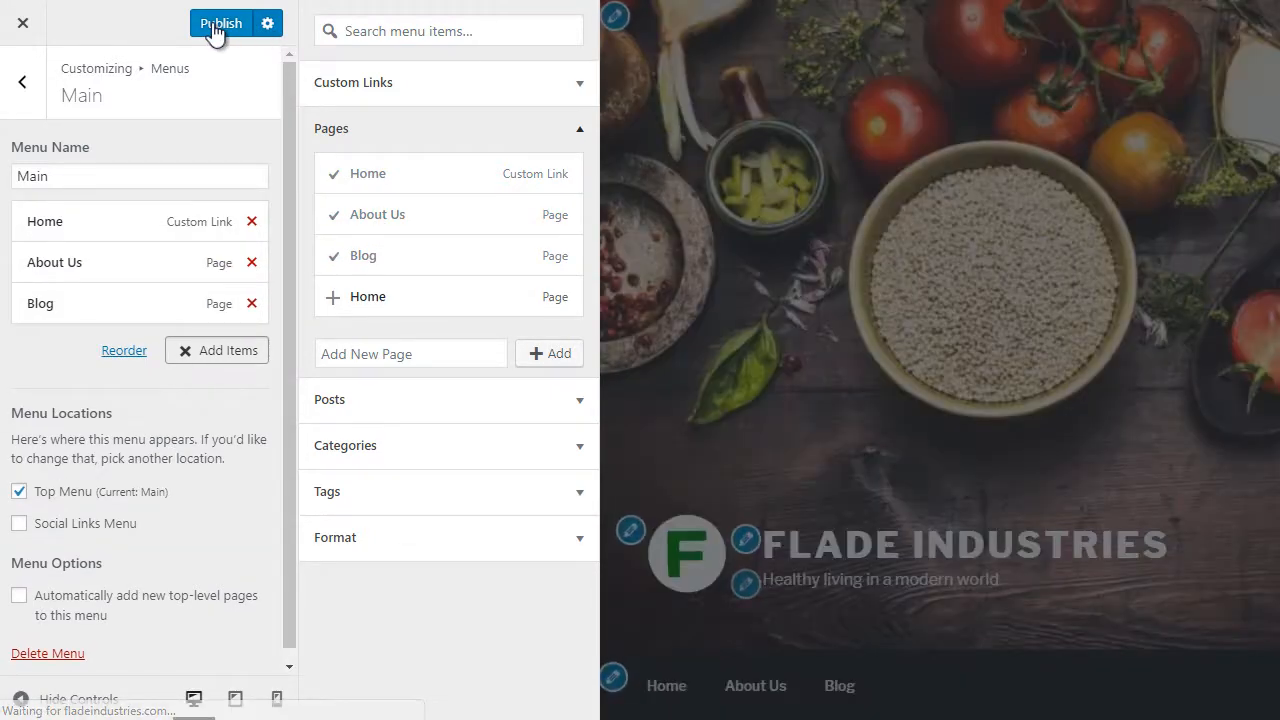
click(213, 31)
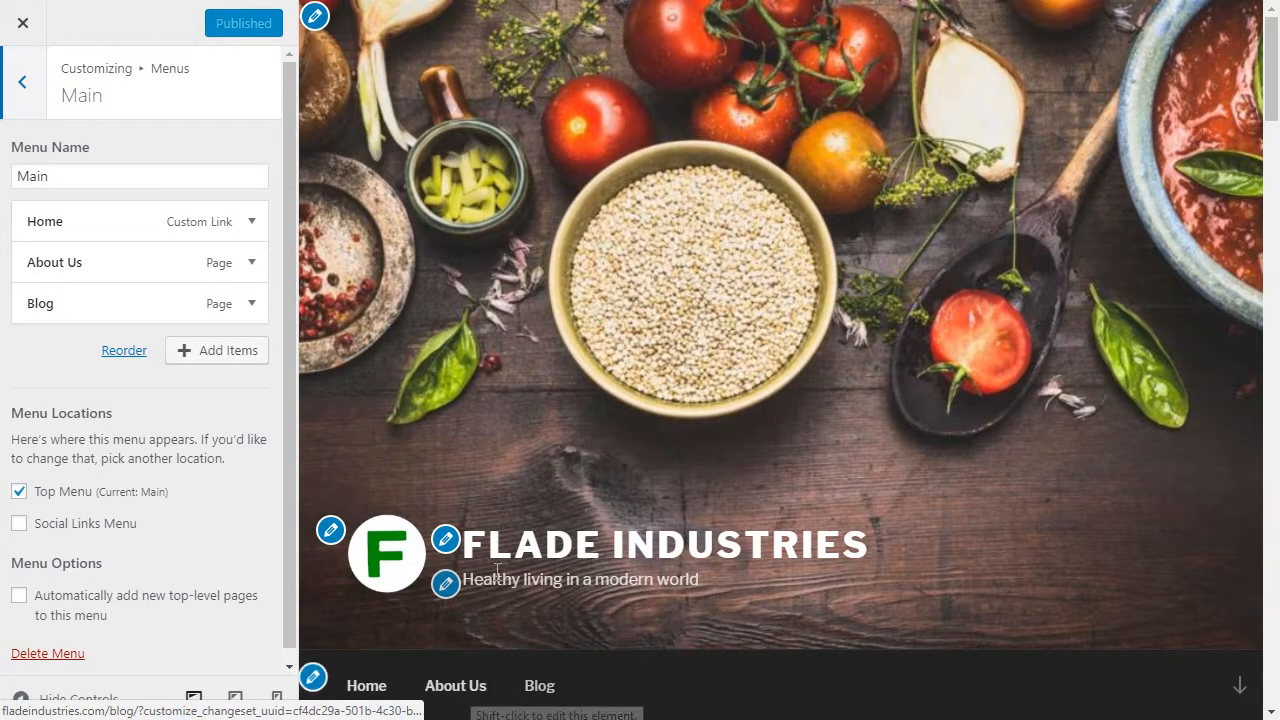
scroll(586, 380, down, 3)
scroll(606, 480, up, 3)
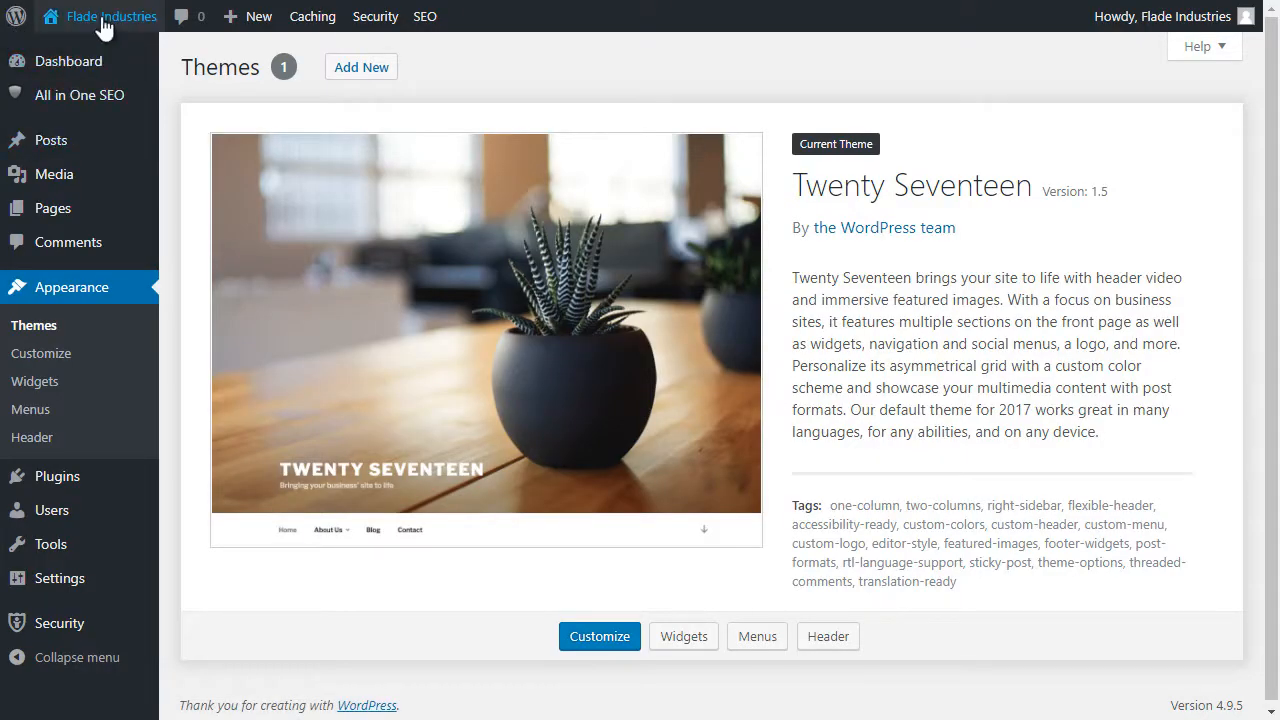
Visit the live Flade Industries site and look through its front page and About Us page.
mouse_move(105, 28)
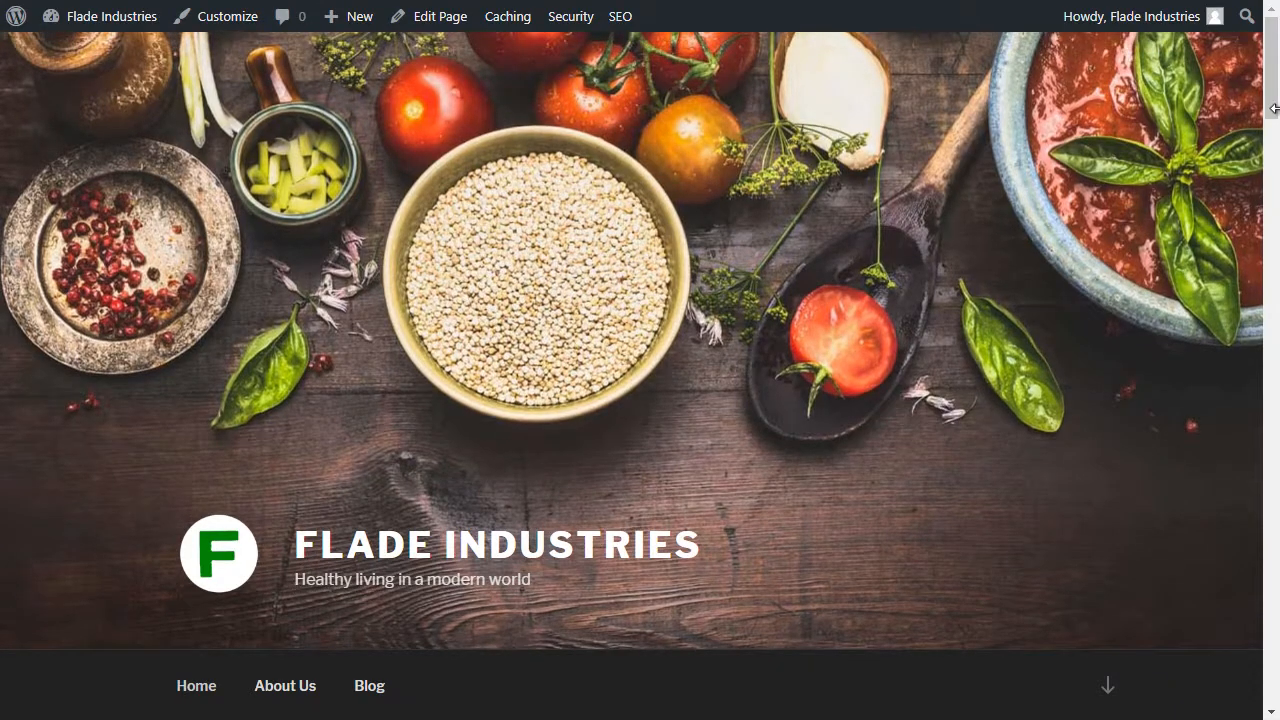
drag(1273, 80, 1274, 355)
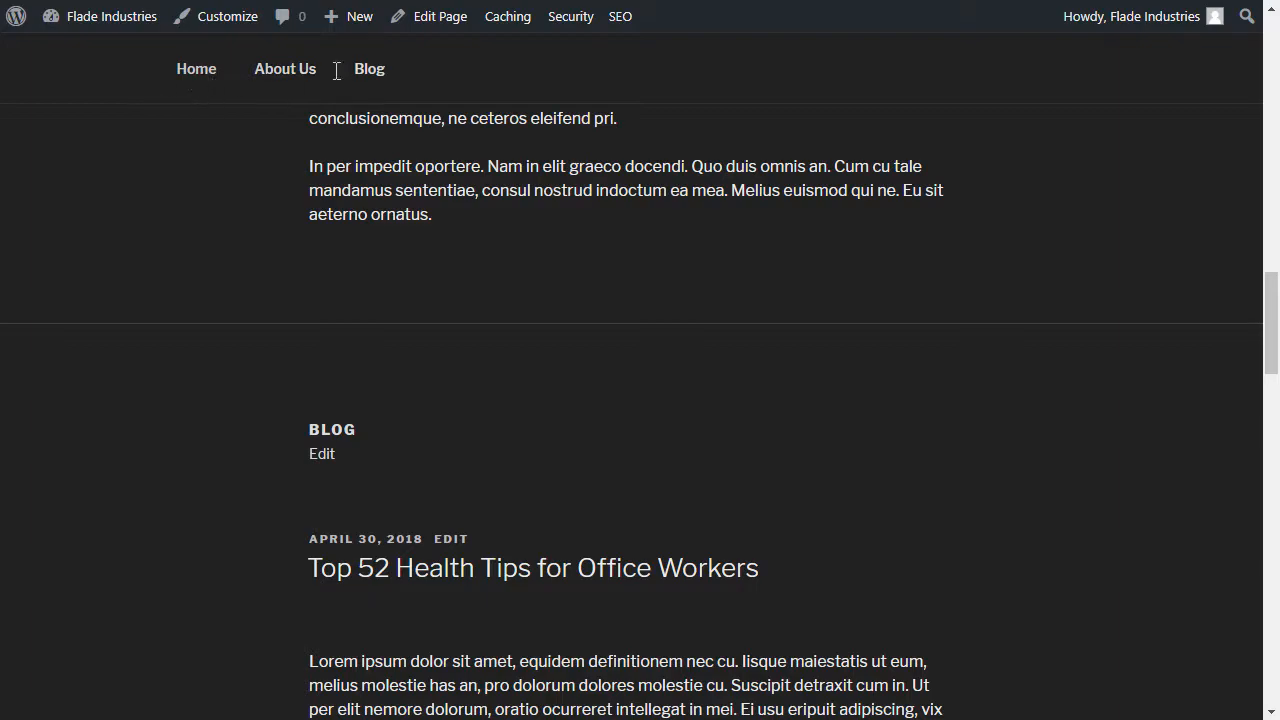
drag(1270, 276, 1271, 45)
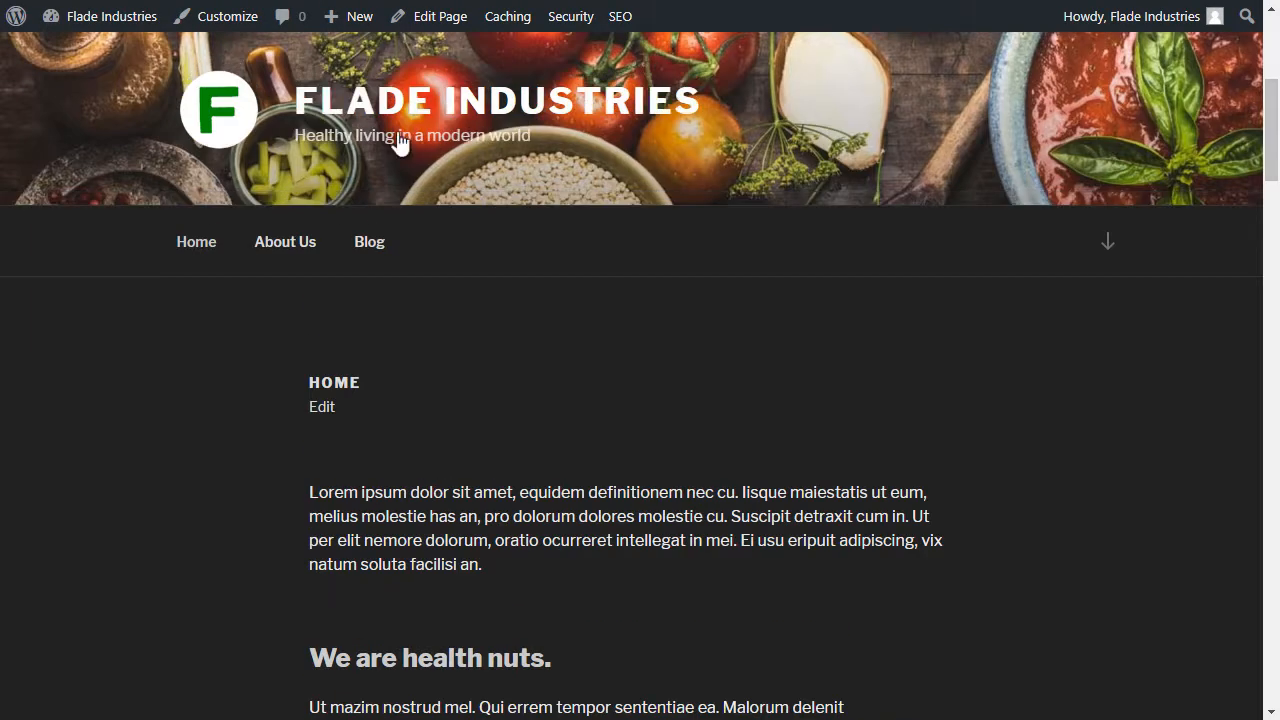
click(314, 256)
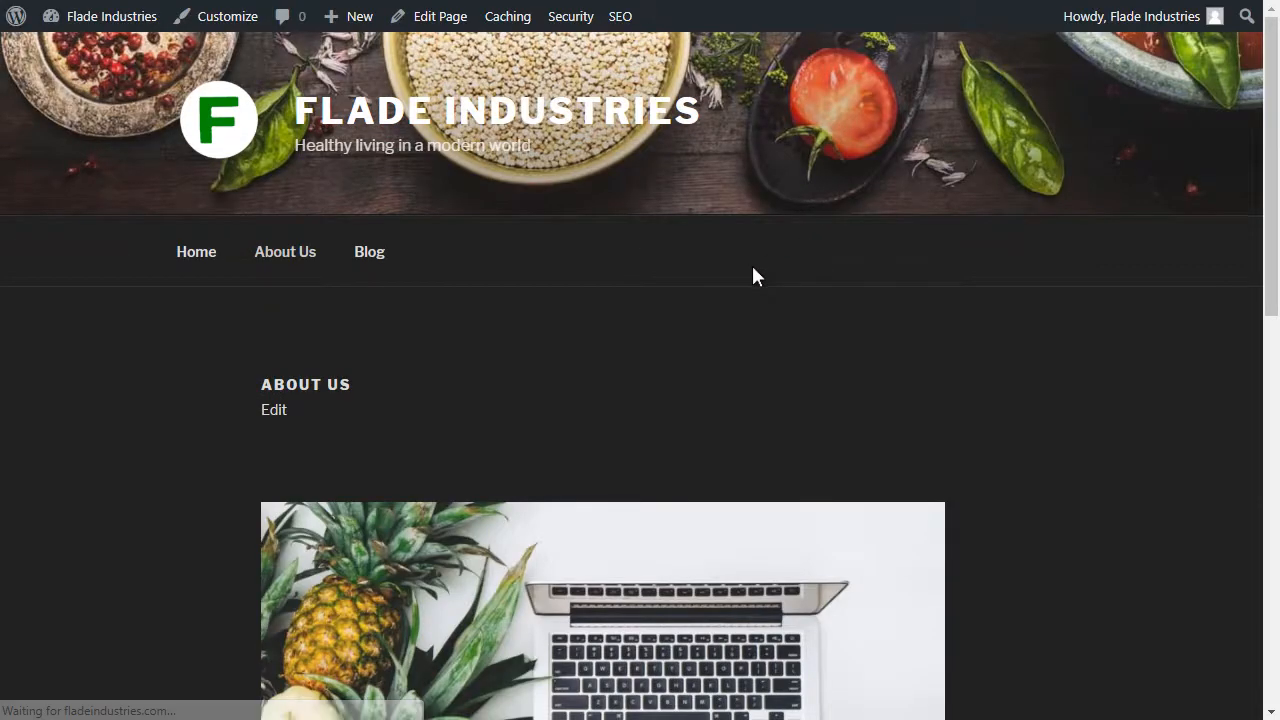
scroll(754, 274, down, 5)
scroll(668, 417, up, 2)
scroll(668, 417, up, 3)
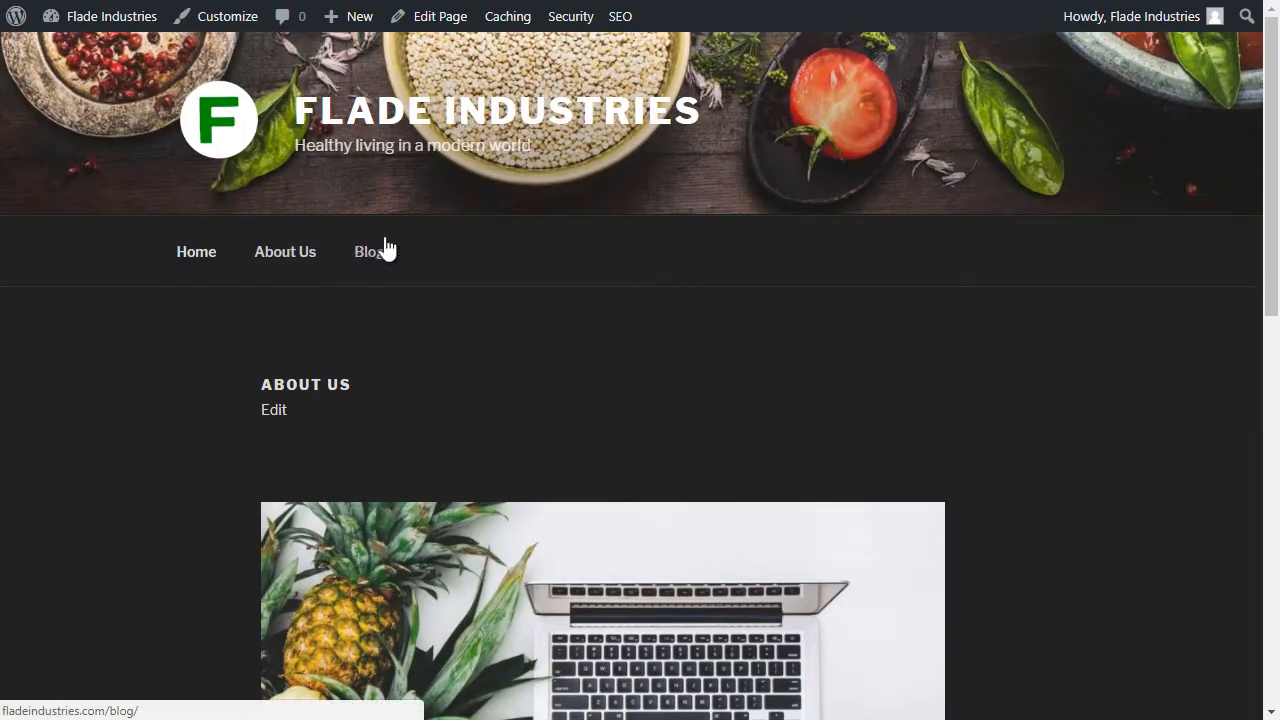
Open the Blog page of the live site and examine its posts and sidebar.
click(381, 249)
scroll(618, 283, down, 15)
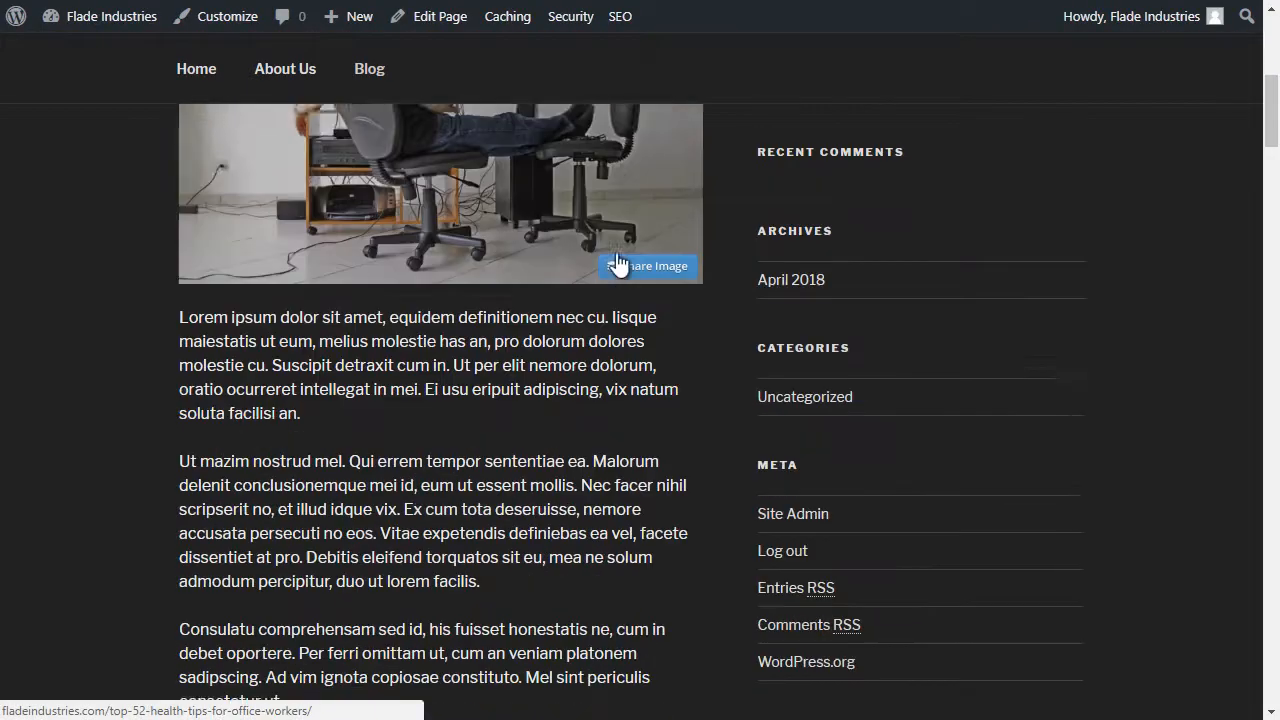
scroll(616, 390, up, 12)
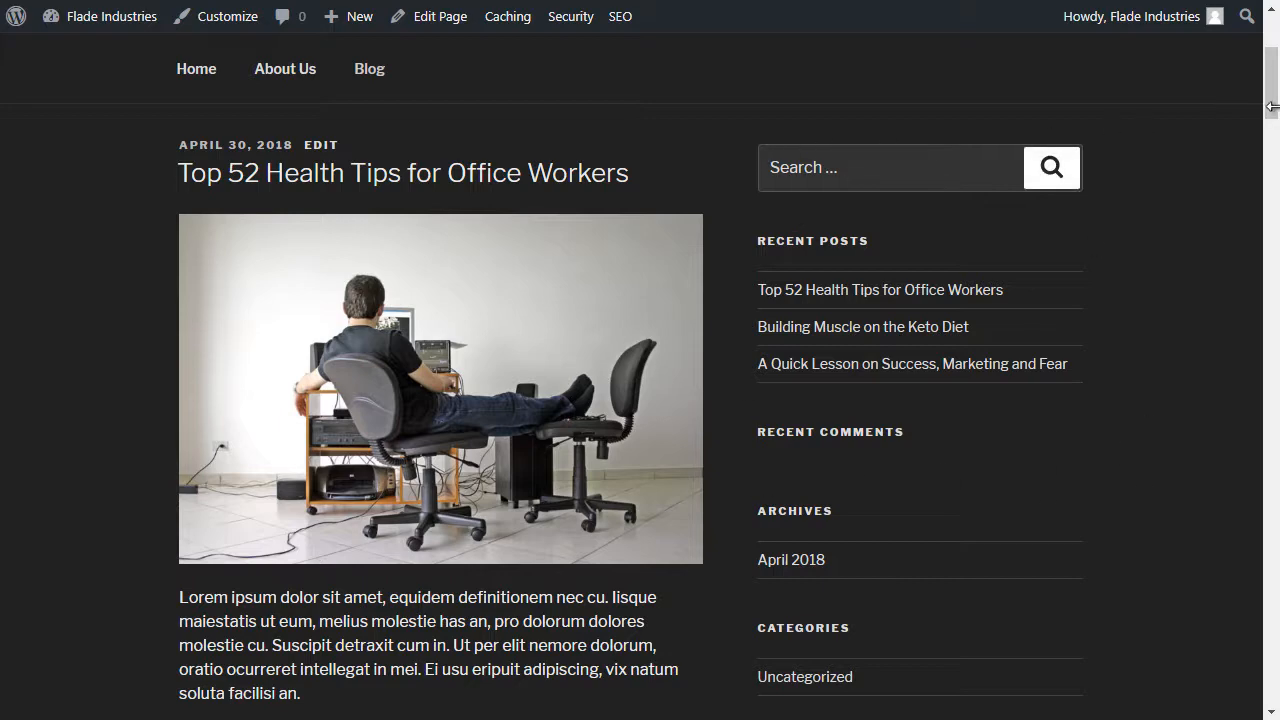
drag(1272, 106, 1274, 80)
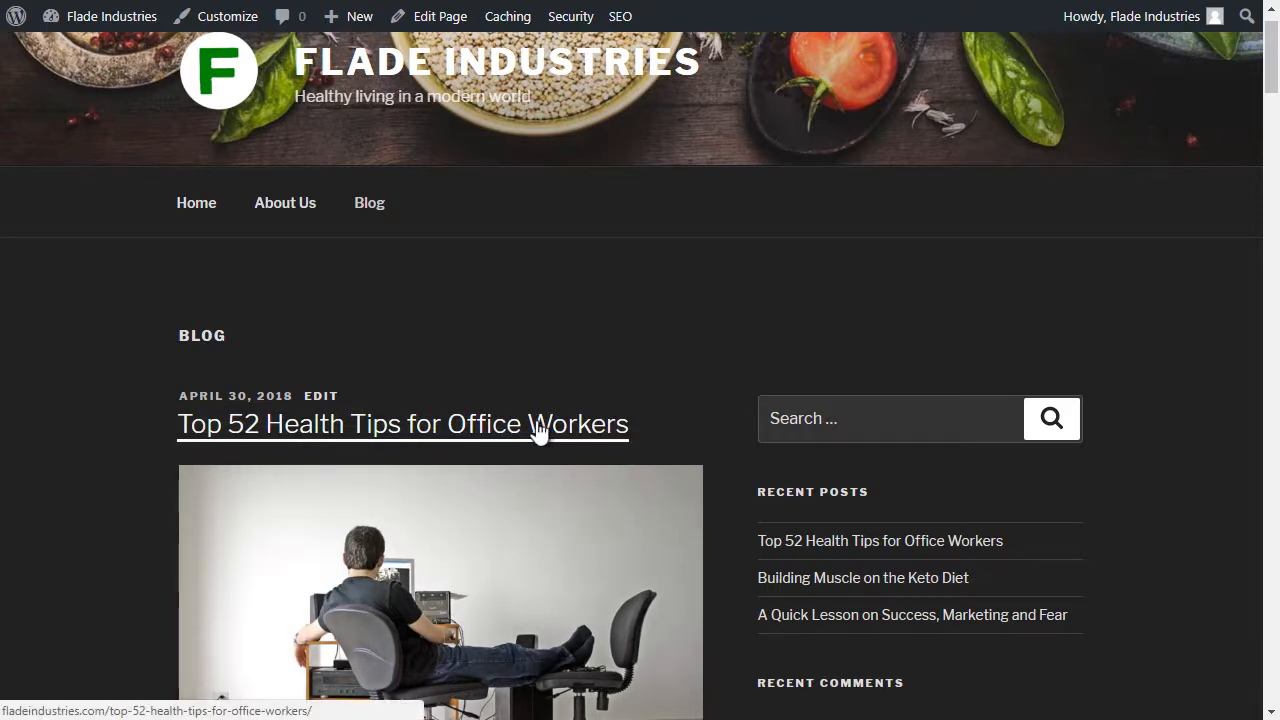
scroll(733, 497, down, 2)
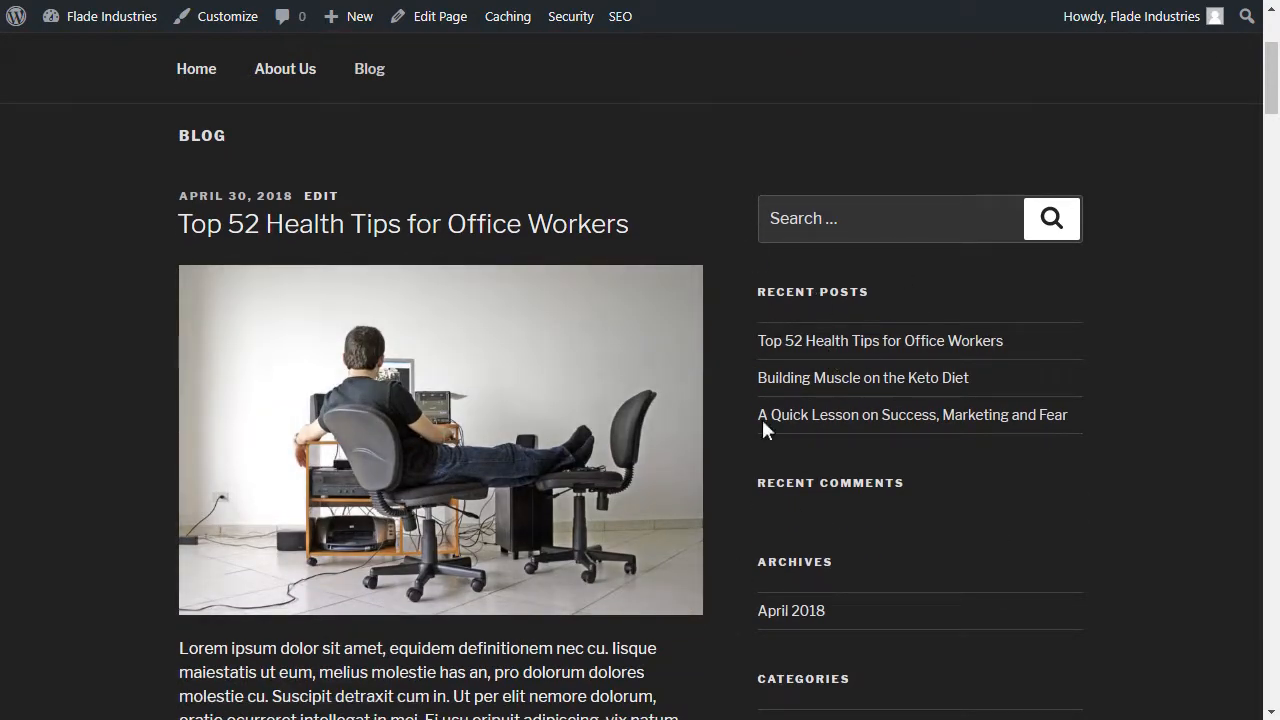
Open the site's widget management and remove Recent Posts, Meta, Categories, Recent Comments and Archives from the Blog Sidebar, keeping Search.
mouse_move(92, 26)
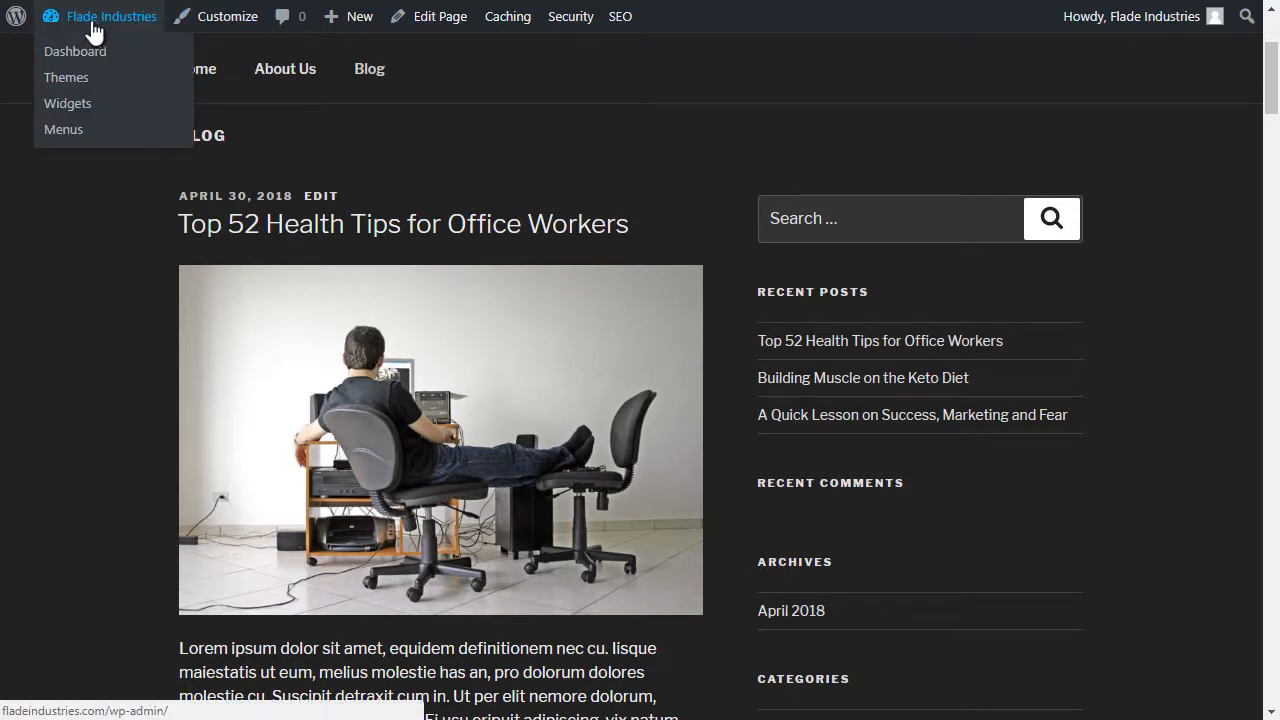
click(78, 107)
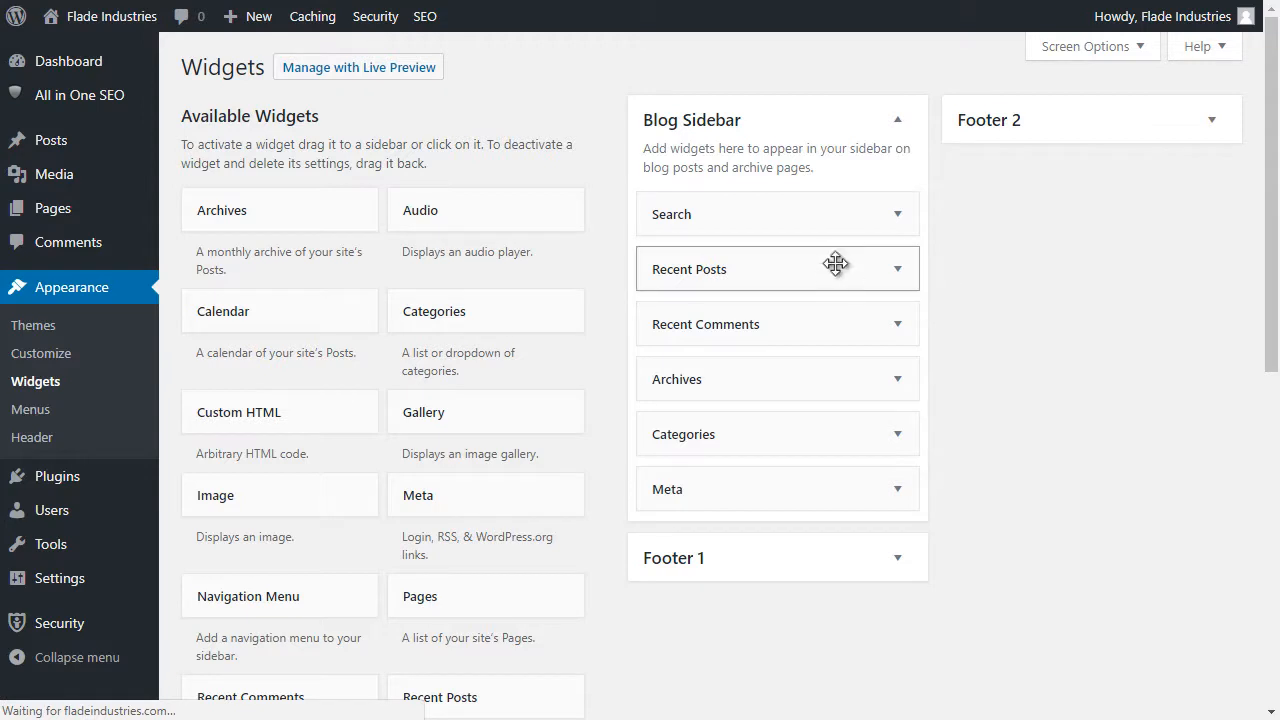
drag(838, 276, 455, 440)
drag(763, 420, 462, 443)
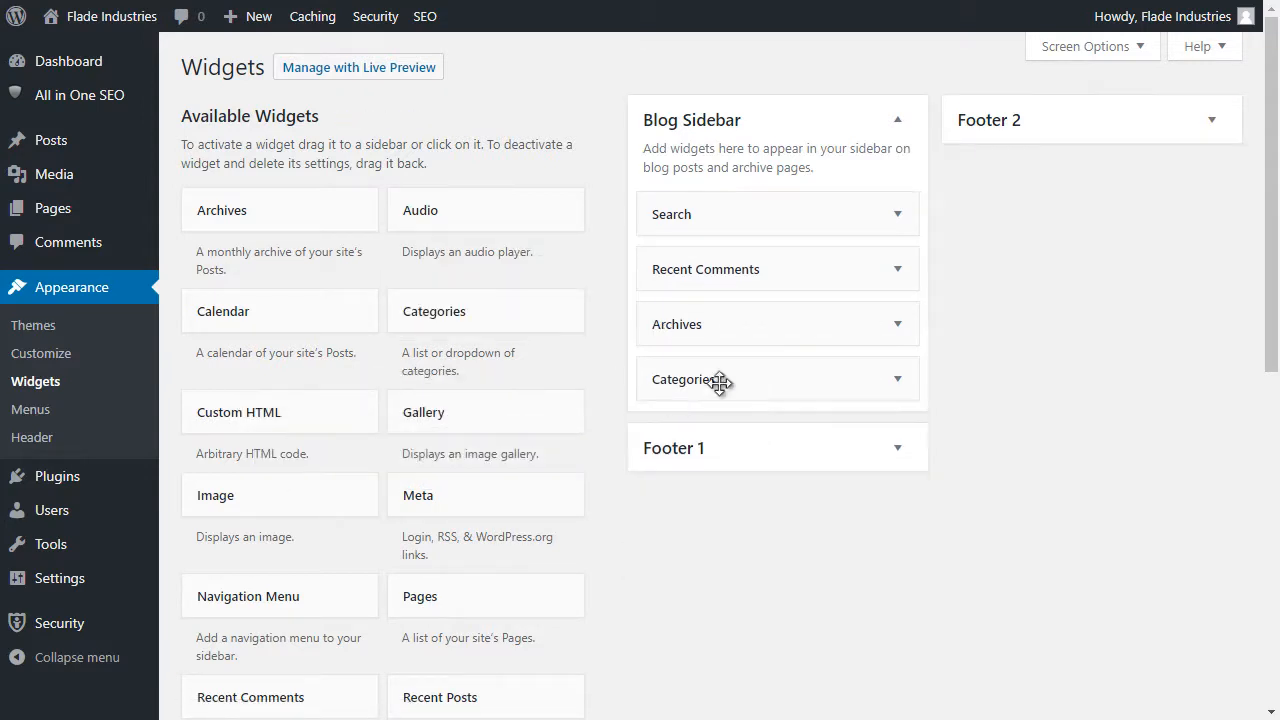
drag(646, 394, 540, 400)
drag(787, 277, 429, 323)
drag(731, 266, 405, 347)
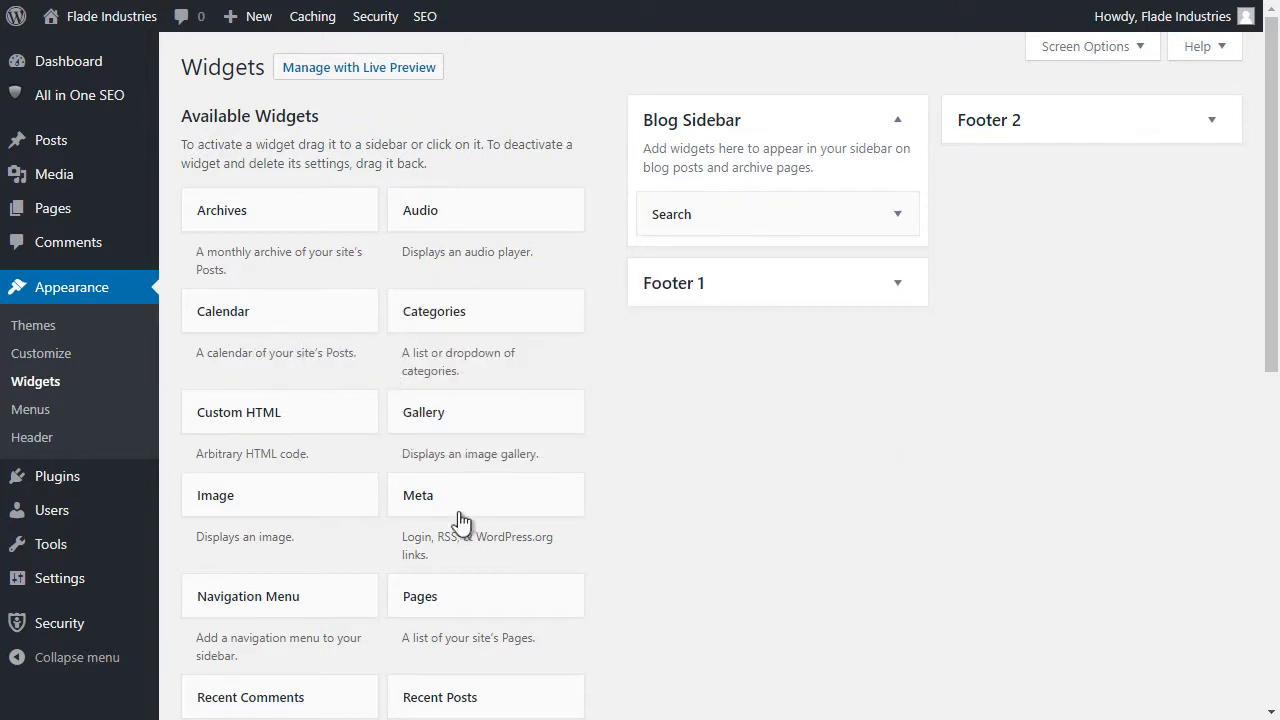
Add a Pages widget above Search in the Blog Sidebar, and place an Image widget above it.
drag(486, 596, 666, 234)
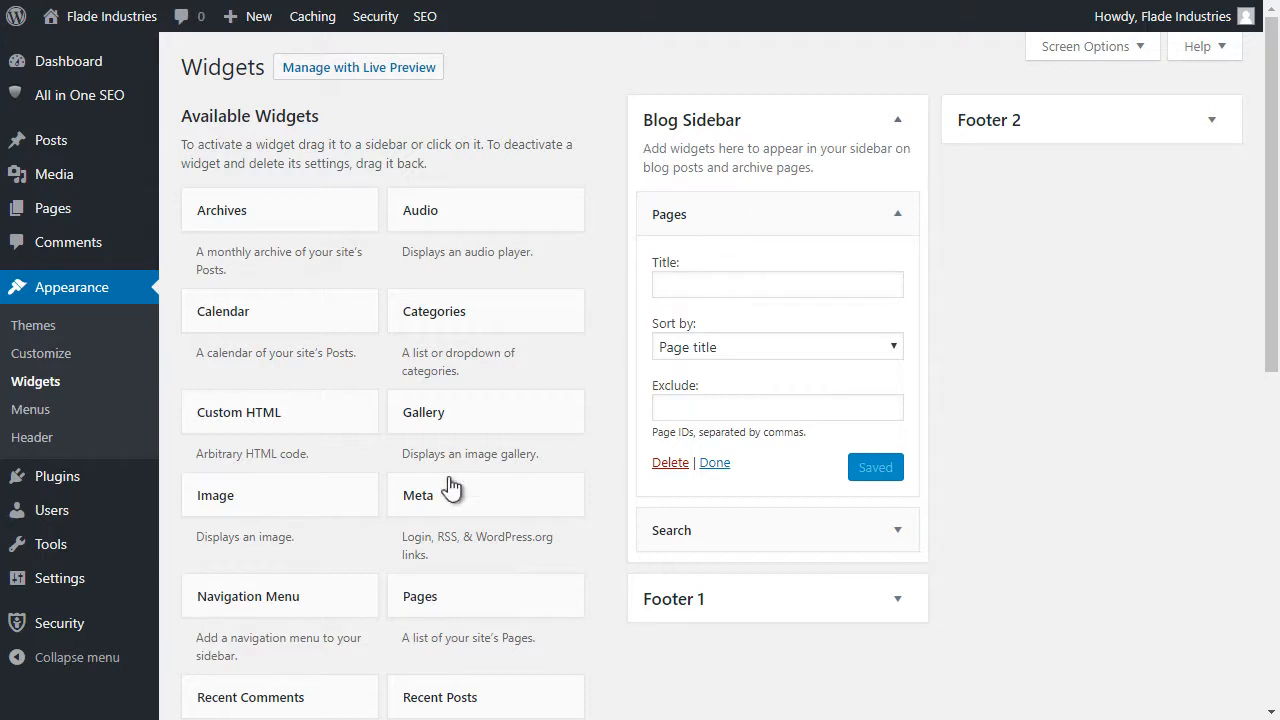
scroll(386, 491, down, 2)
scroll(412, 605, down, 1)
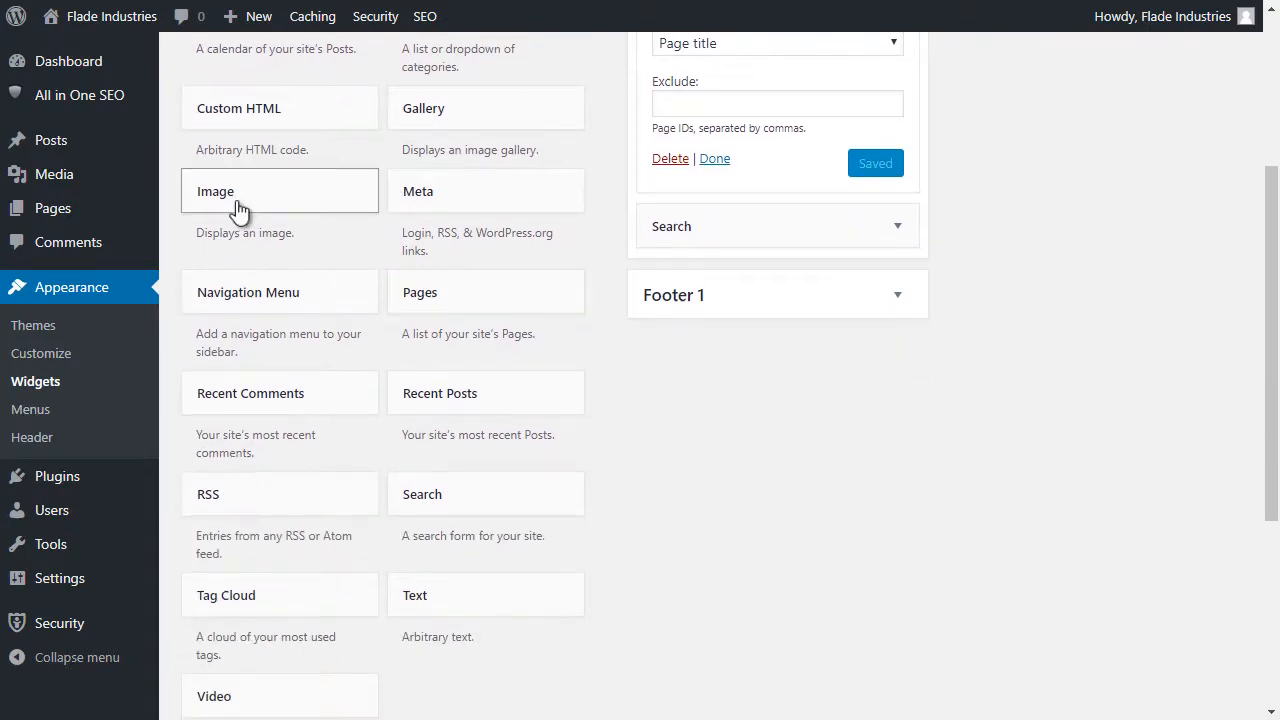
drag(240, 209, 737, 83)
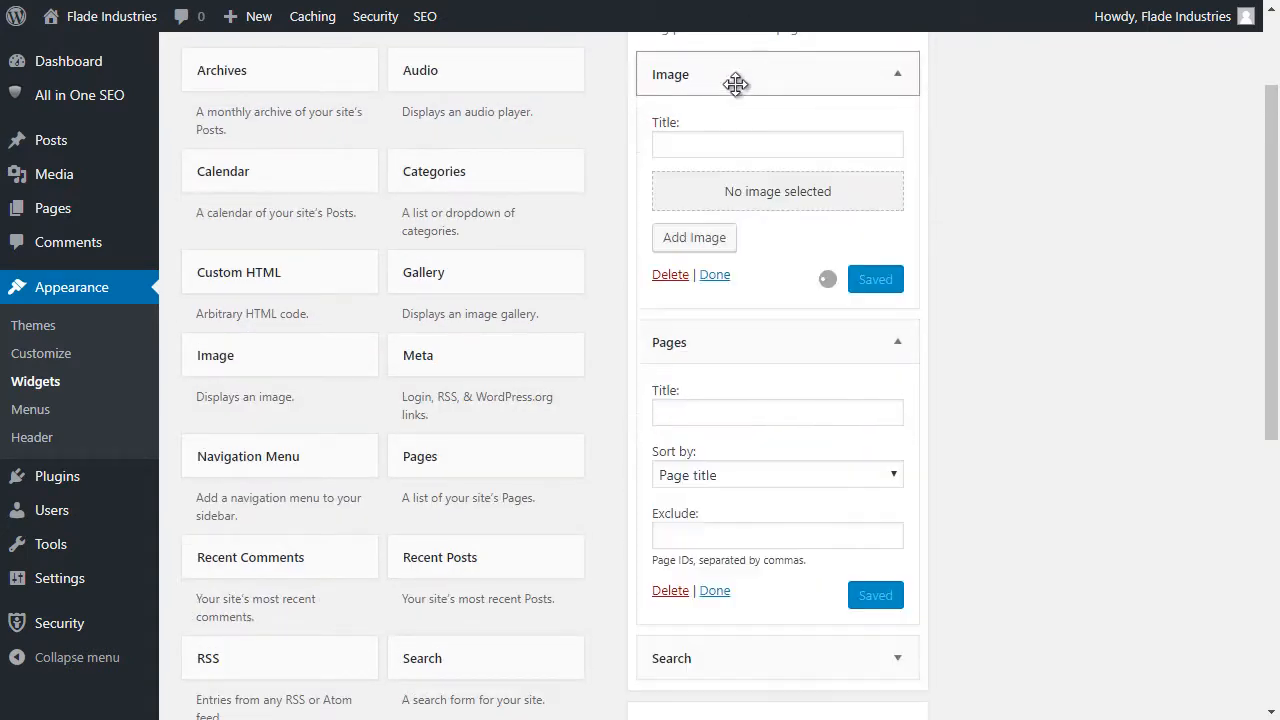
Insert sidebar.jpg from the Media Library into the Image widget, set its link to # and save the widget.
click(705, 240)
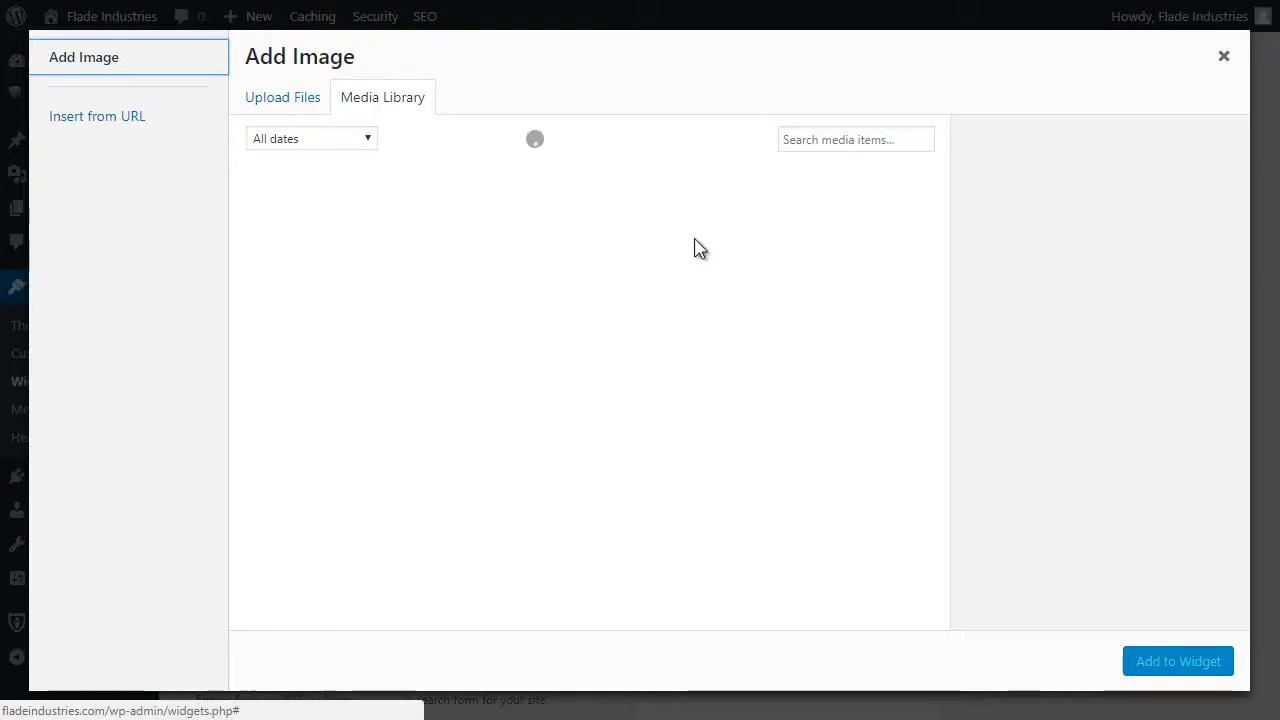
click(432, 378)
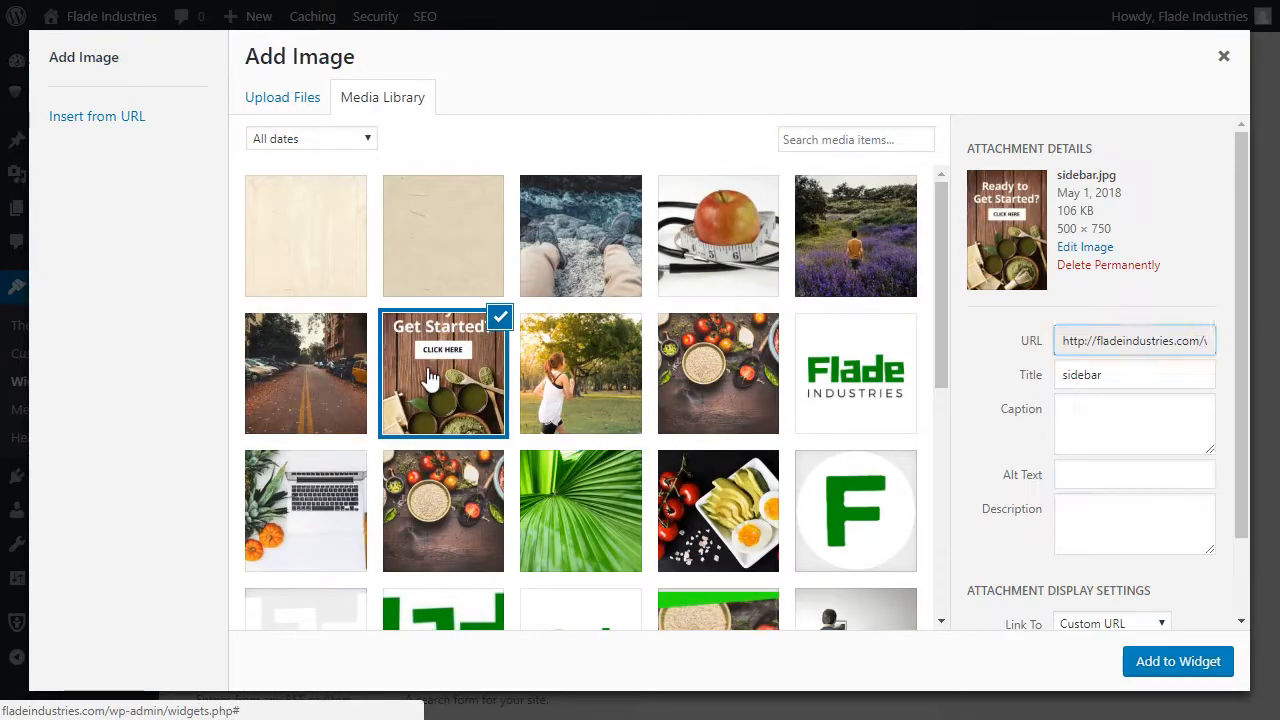
click(1148, 664)
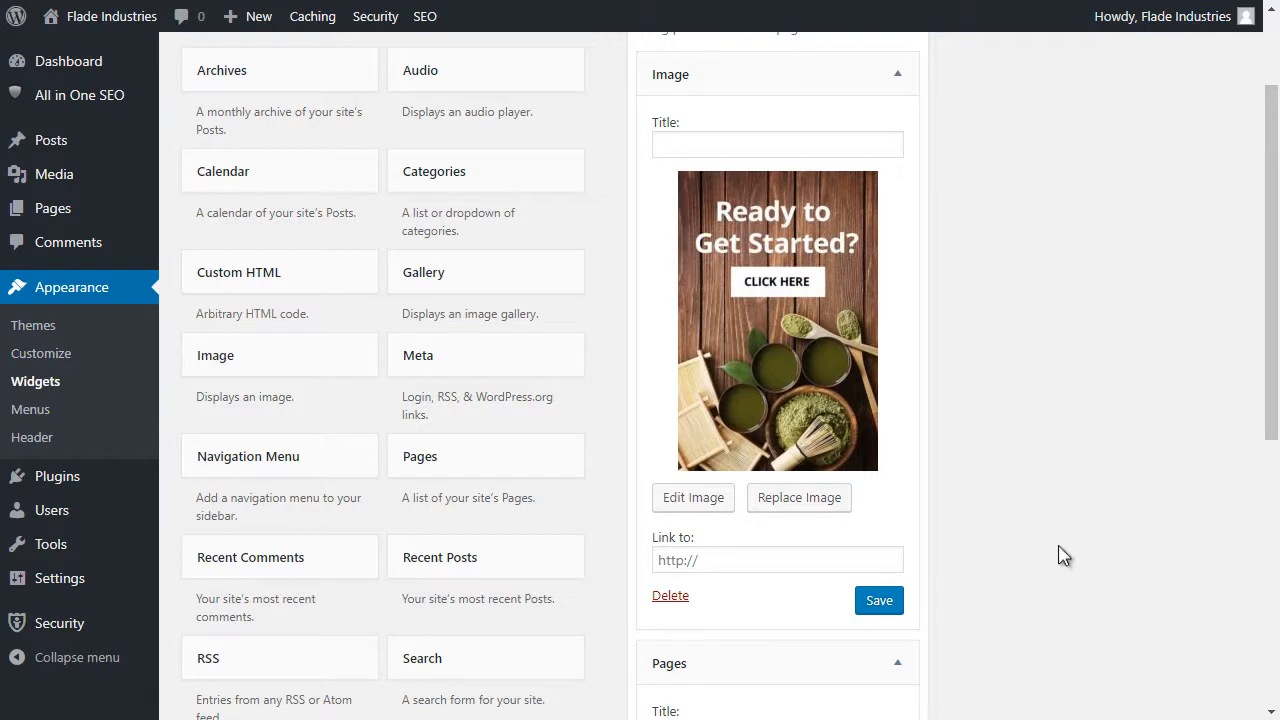
click(717, 559)
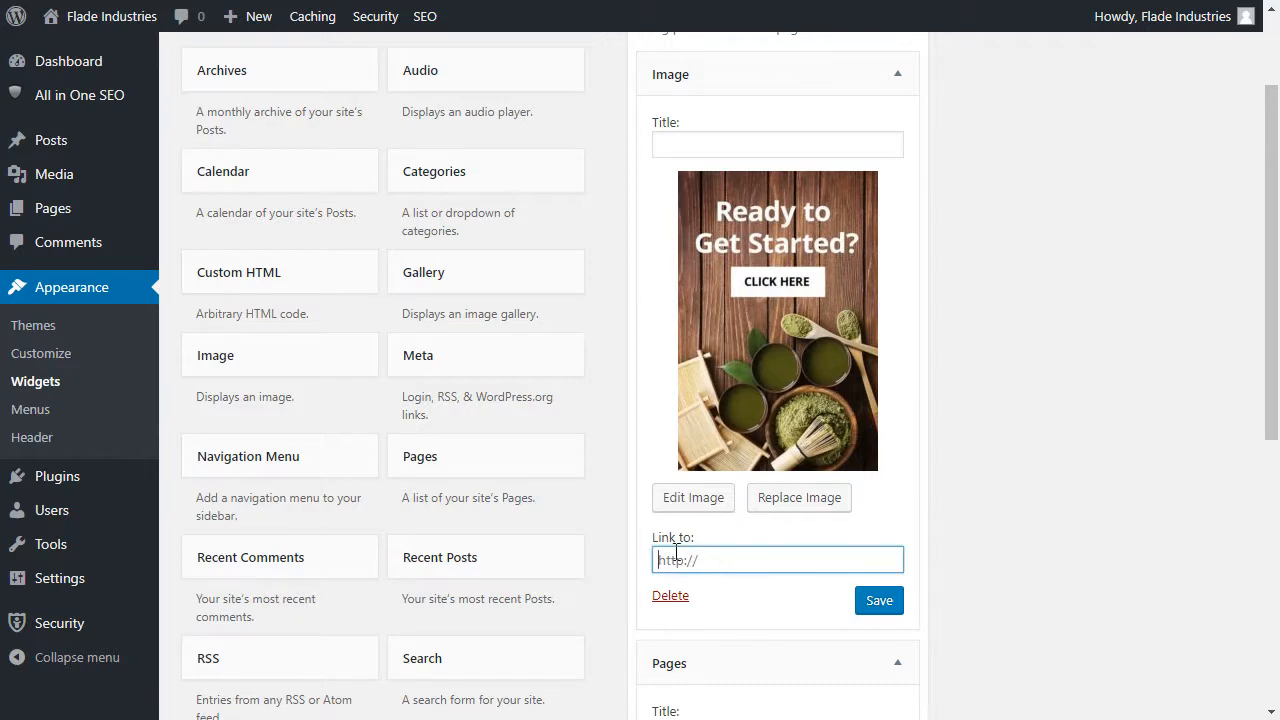
click(868, 604)
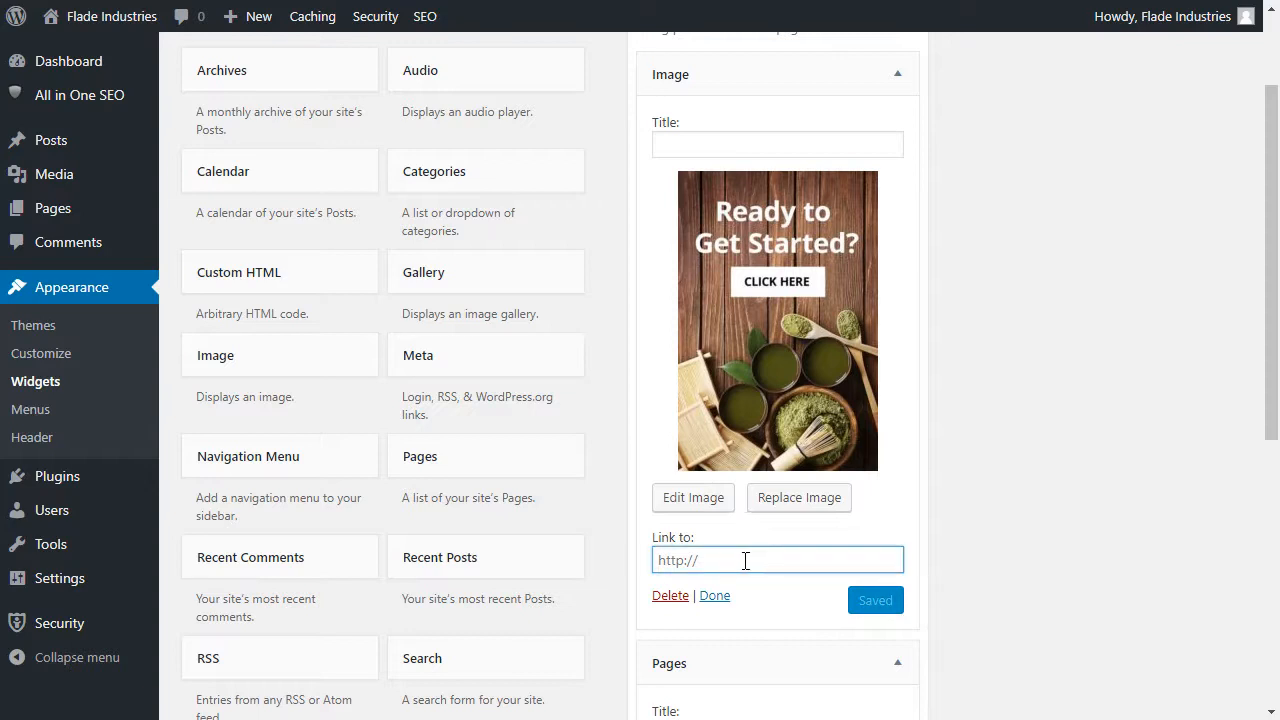
text(#)
click(893, 607)
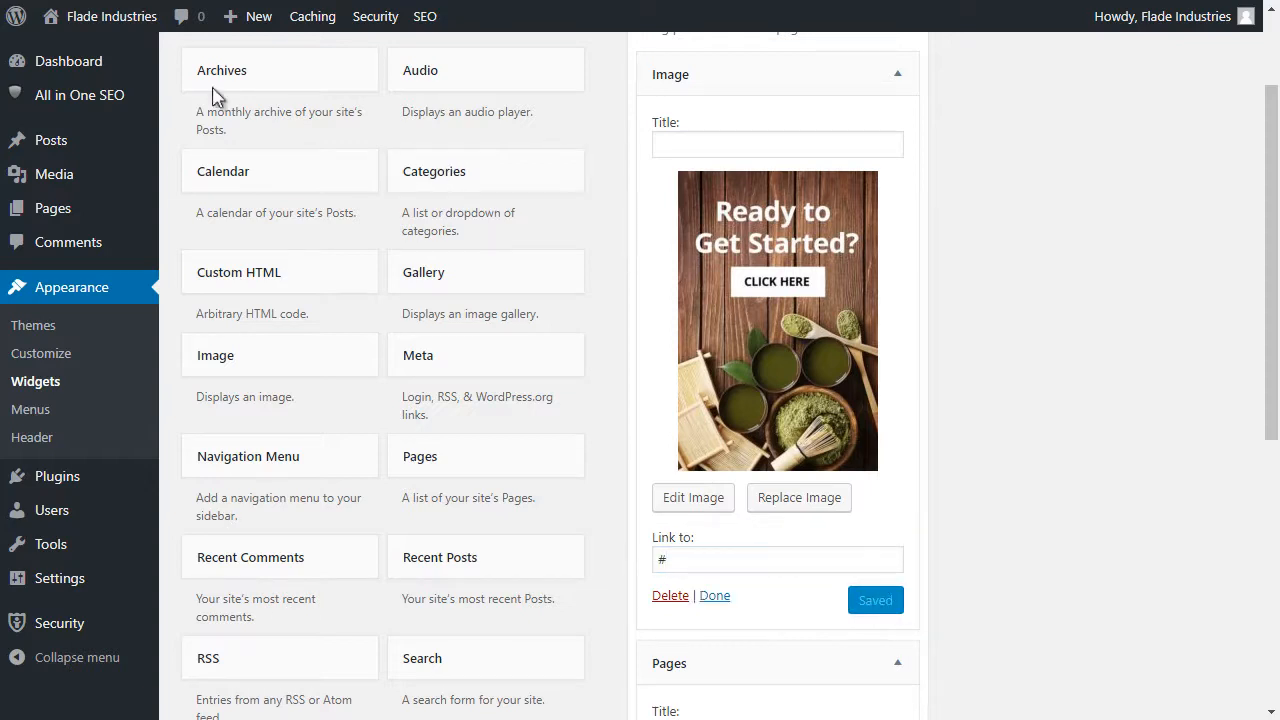
Visit the live site's Blog page and examine the sidebar with the image, page list and search widgets.
click(120, 30)
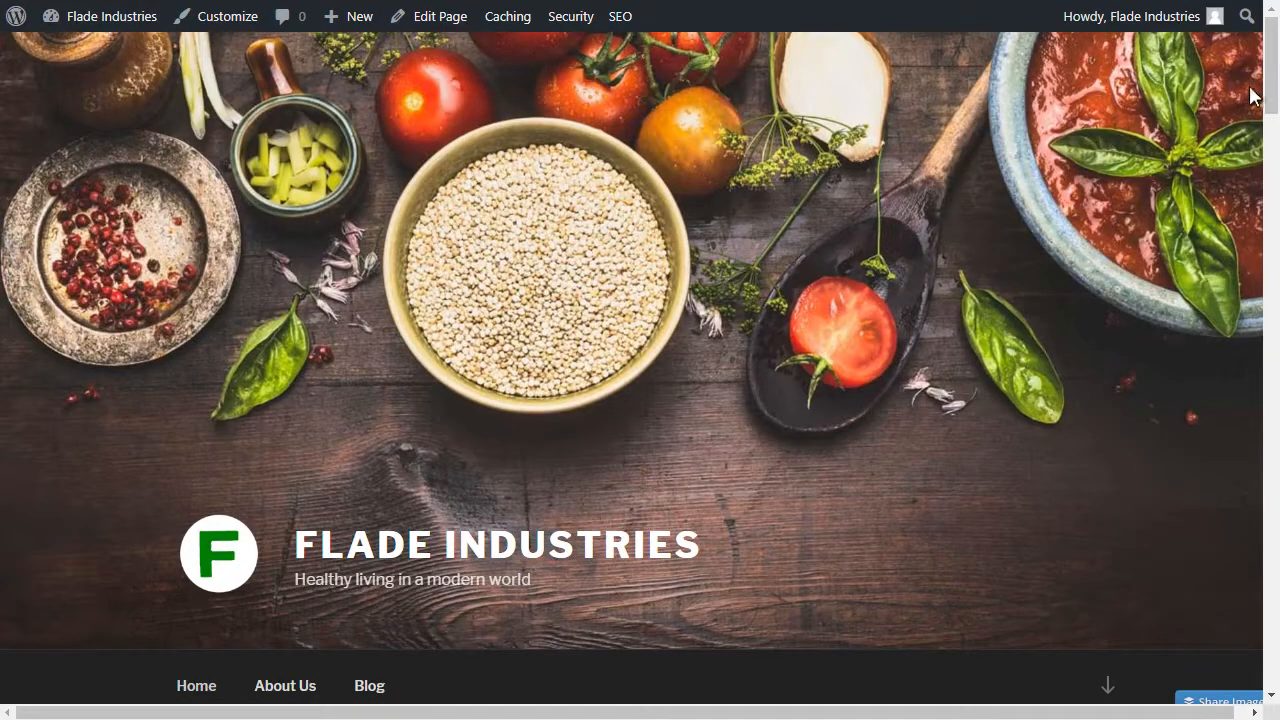
drag(1269, 110, 1250, 150)
click(372, 298)
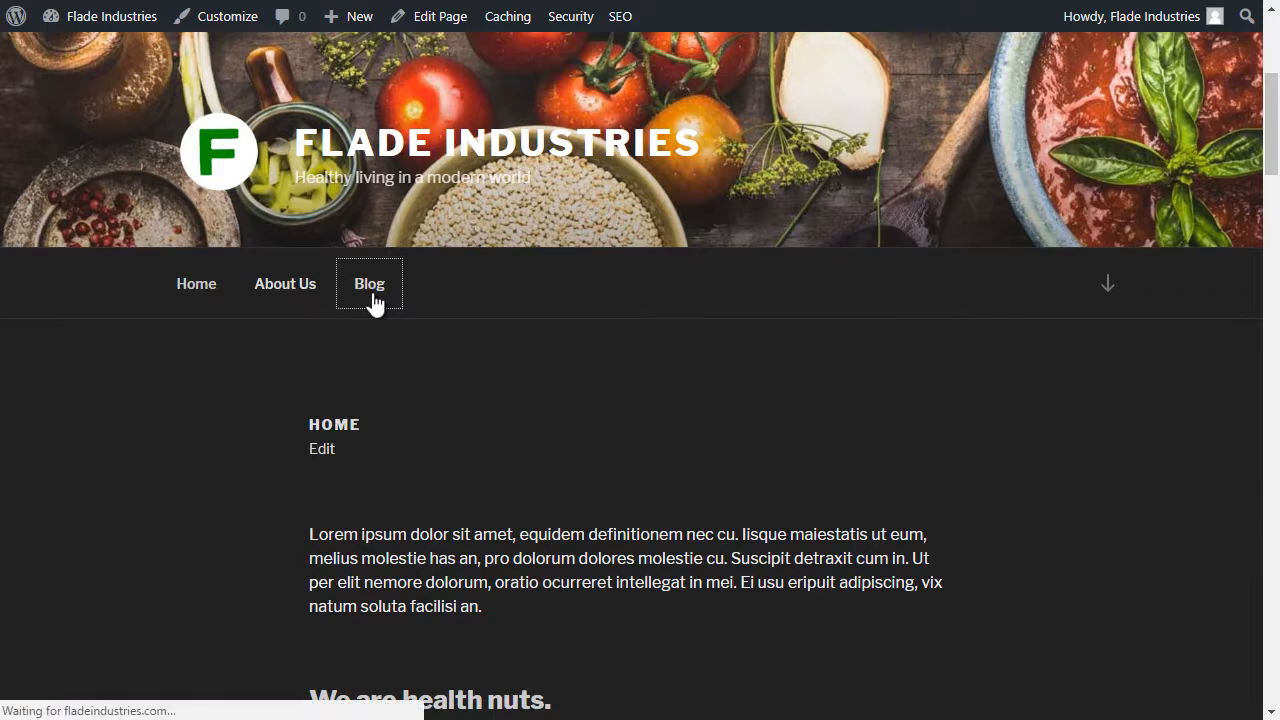
scroll(1041, 345, down, 2)
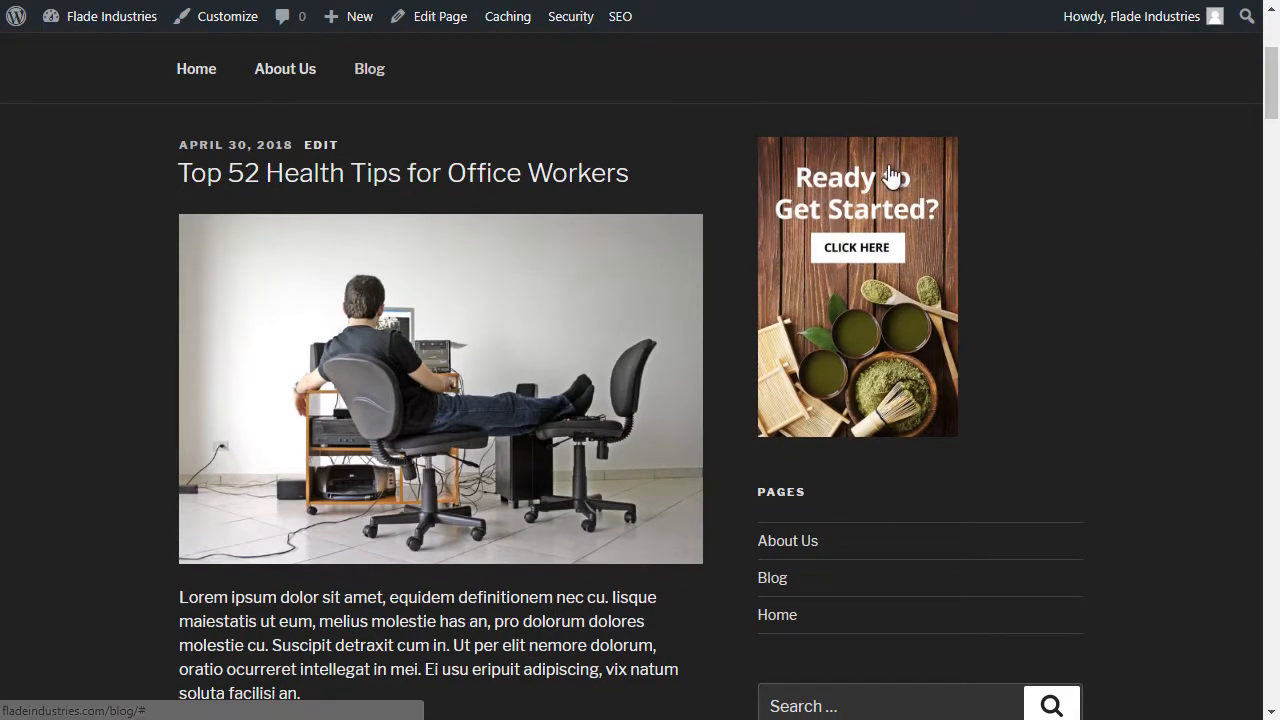
scroll(924, 370, down, 2)
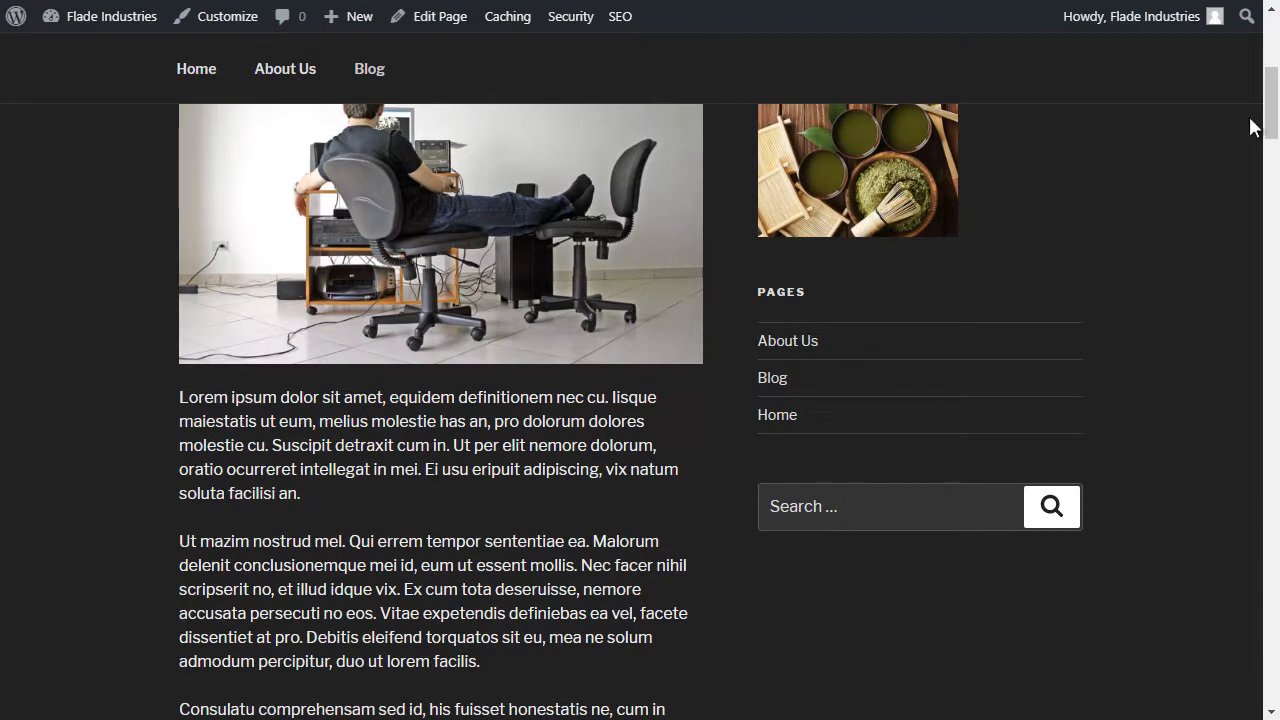
mouse_move(1272, 115)
mouse_down()
mouse_move(1276, 75)
mouse_move(1275, 448)
mouse_move(1150, 95)
mouse_up()
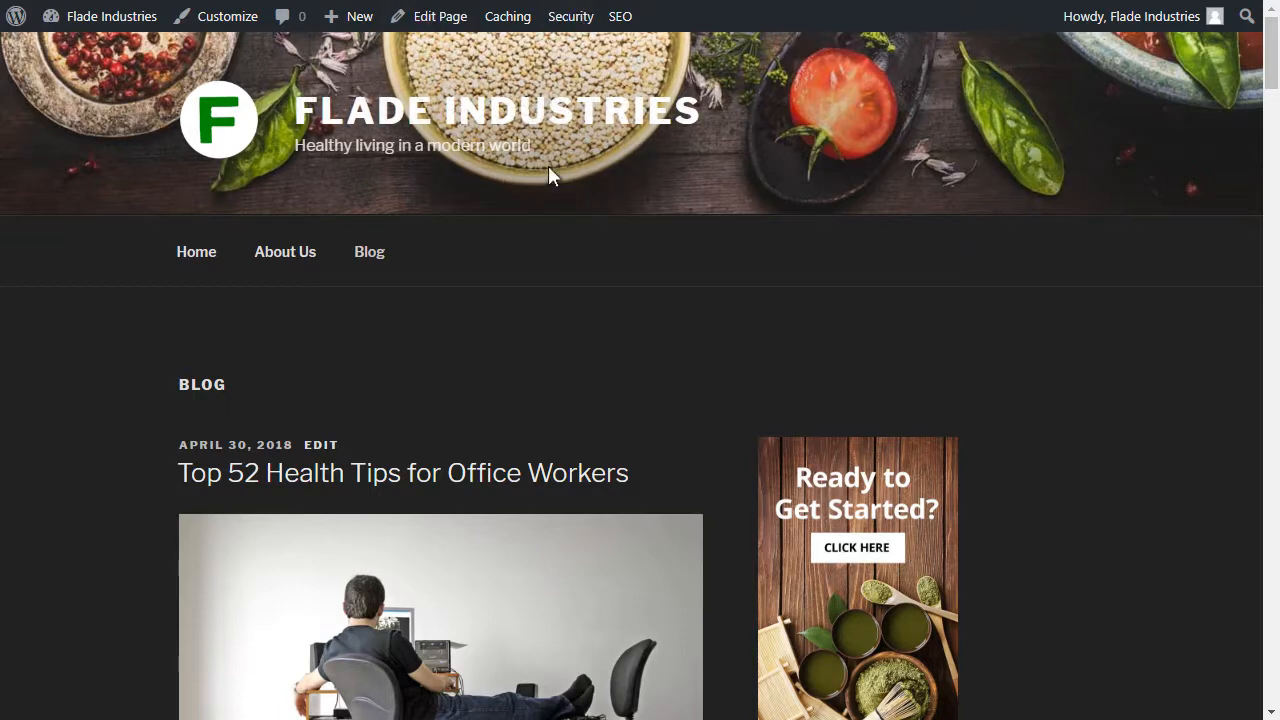
Look over the rest of the Blog page, and view the live About Us and Home pages.
scroll(700, 200, down, 3)
scroll(550, 230, up, 3)
click(291, 258)
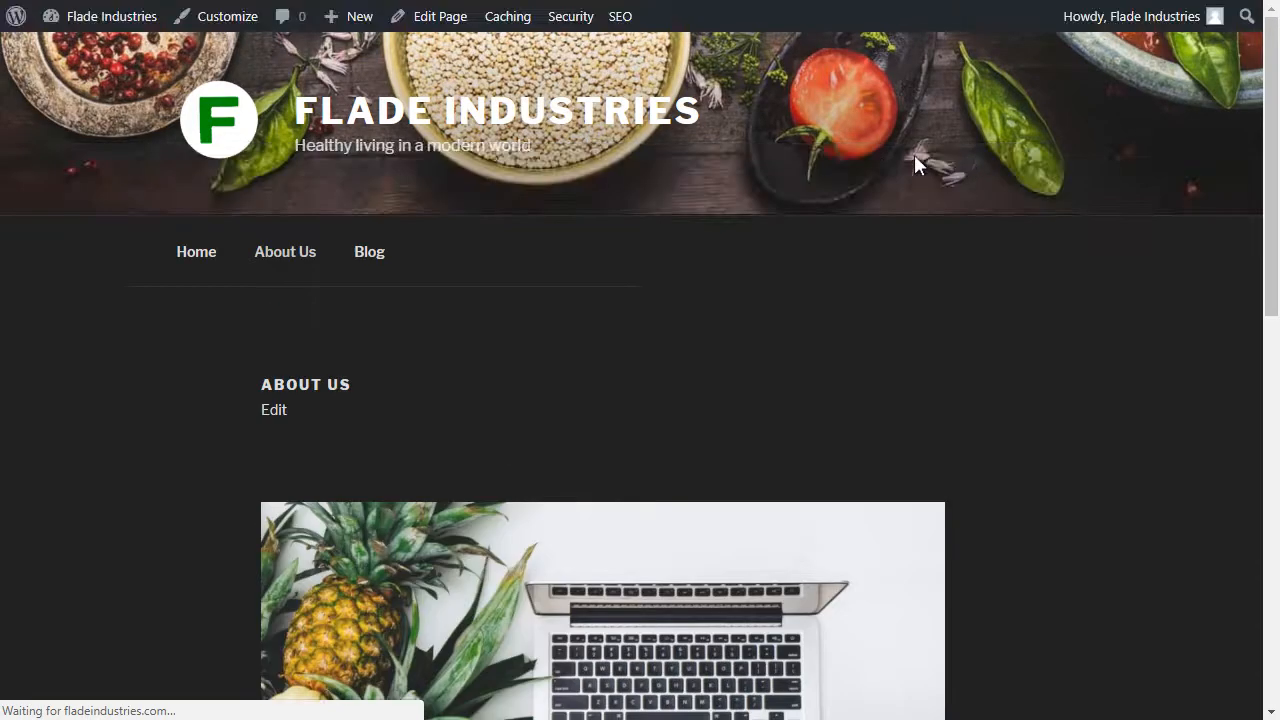
click(197, 258)
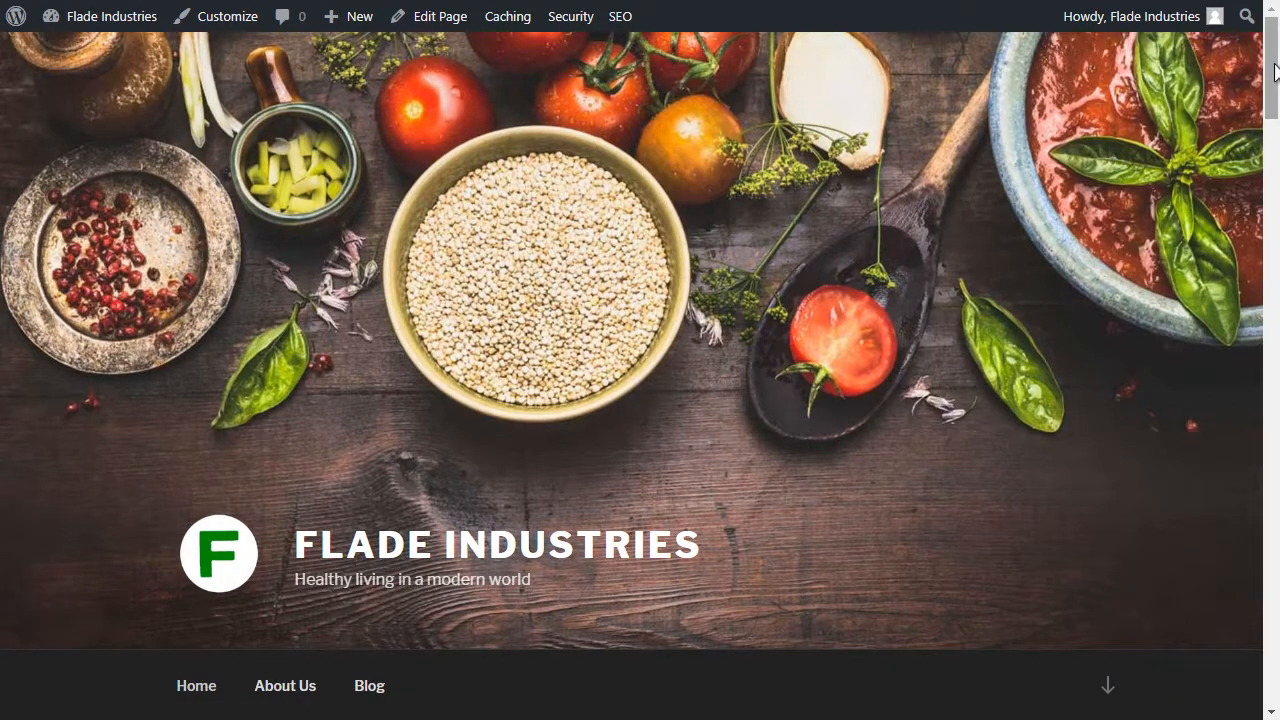
drag(1274, 65, 1275, 17)
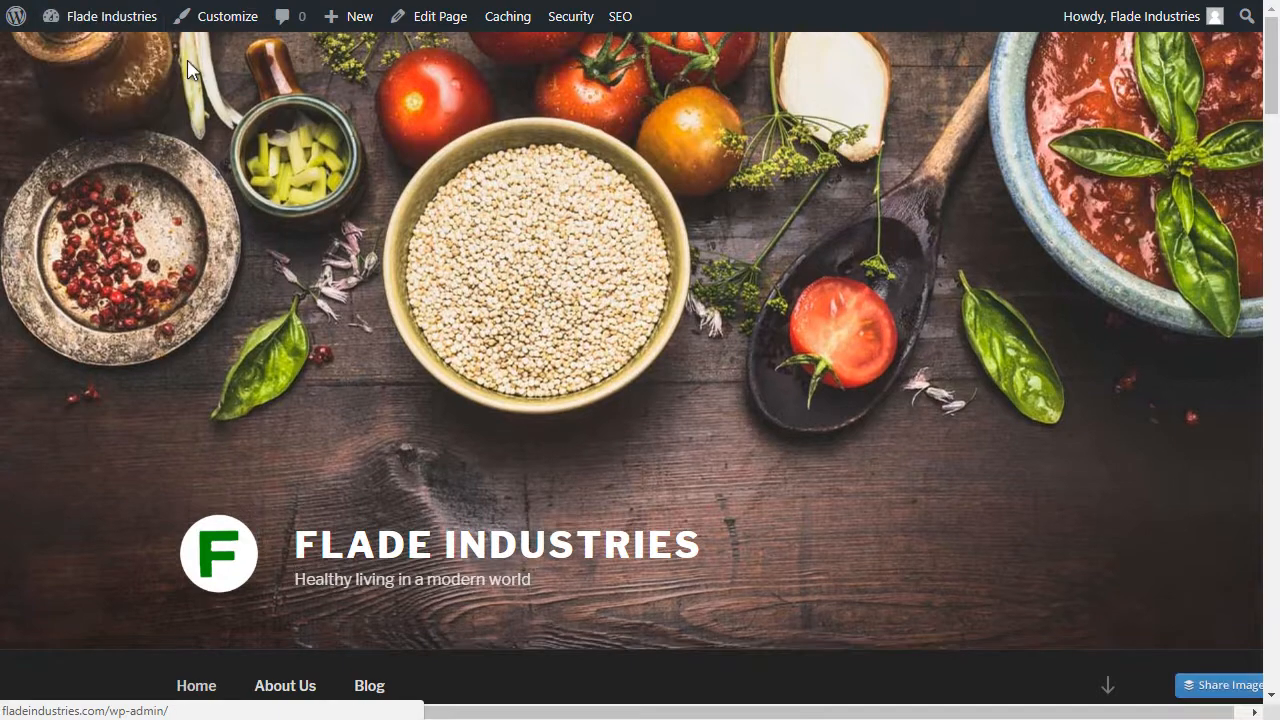
Return to the Dashboard, open the theme management for adding a new theme and browse the featured themes.
mouse_move(100, 24)
click(76, 51)
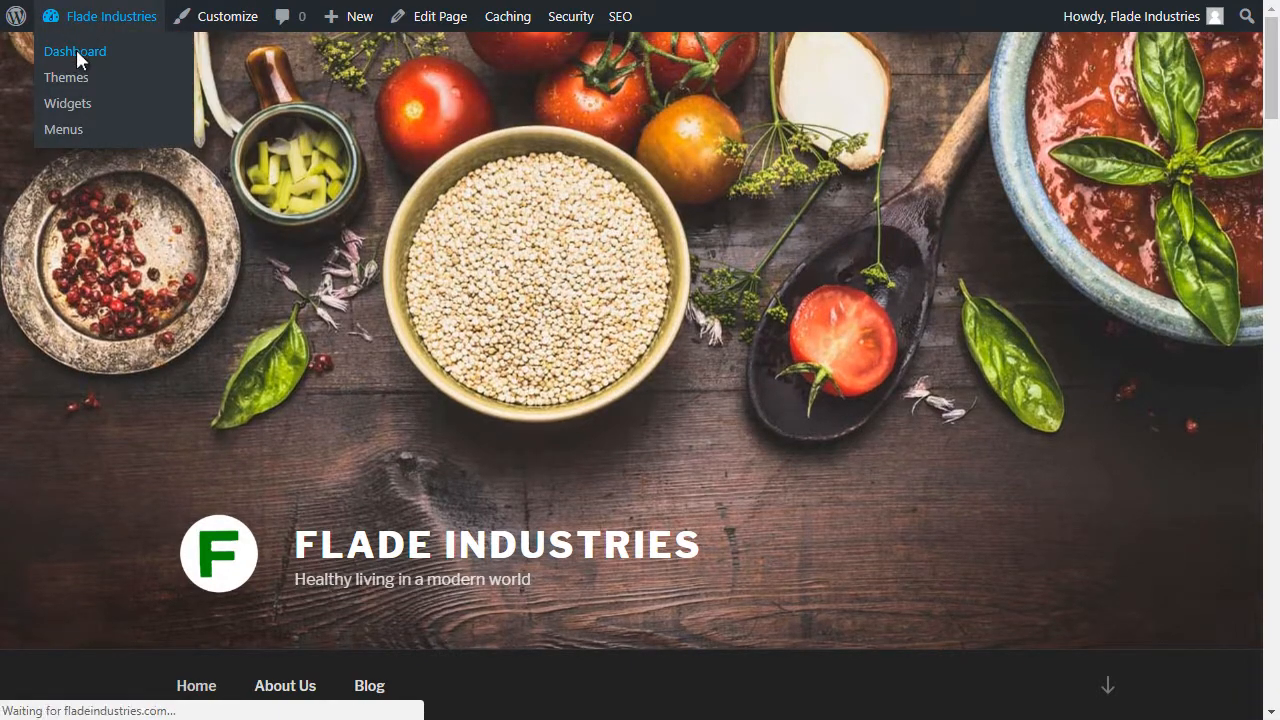
mouse_move(104, 367)
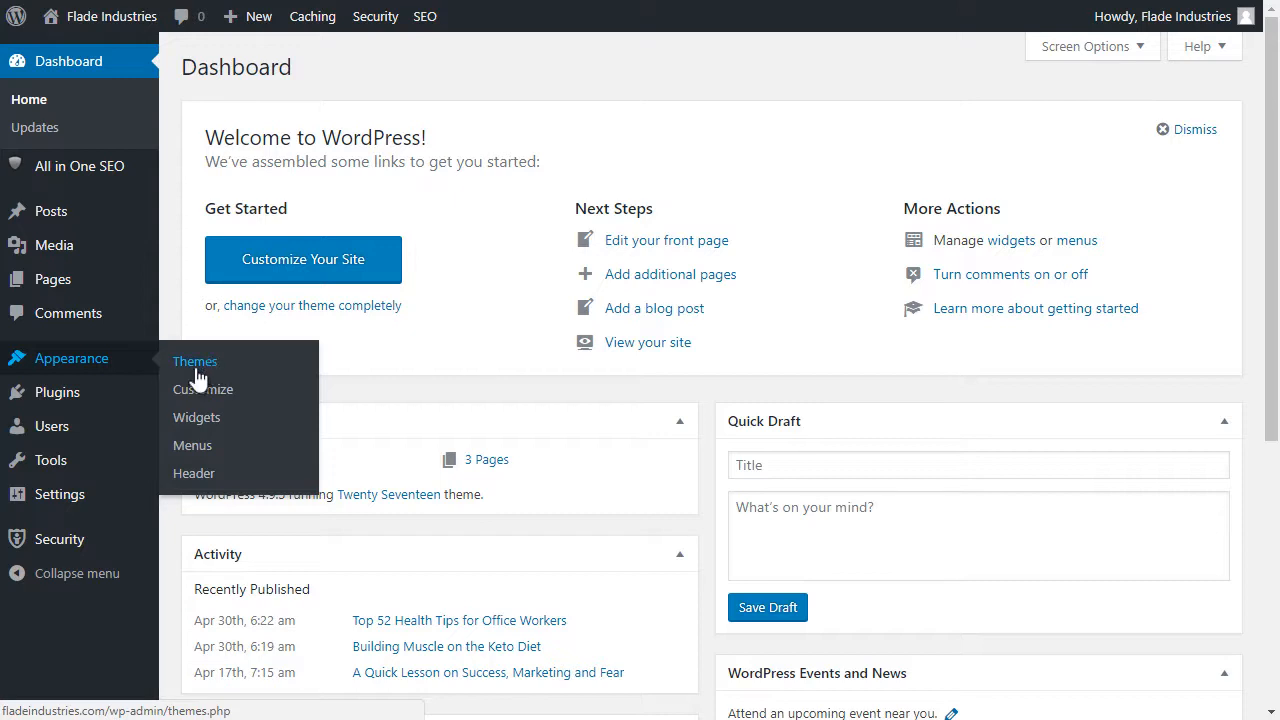
click(197, 373)
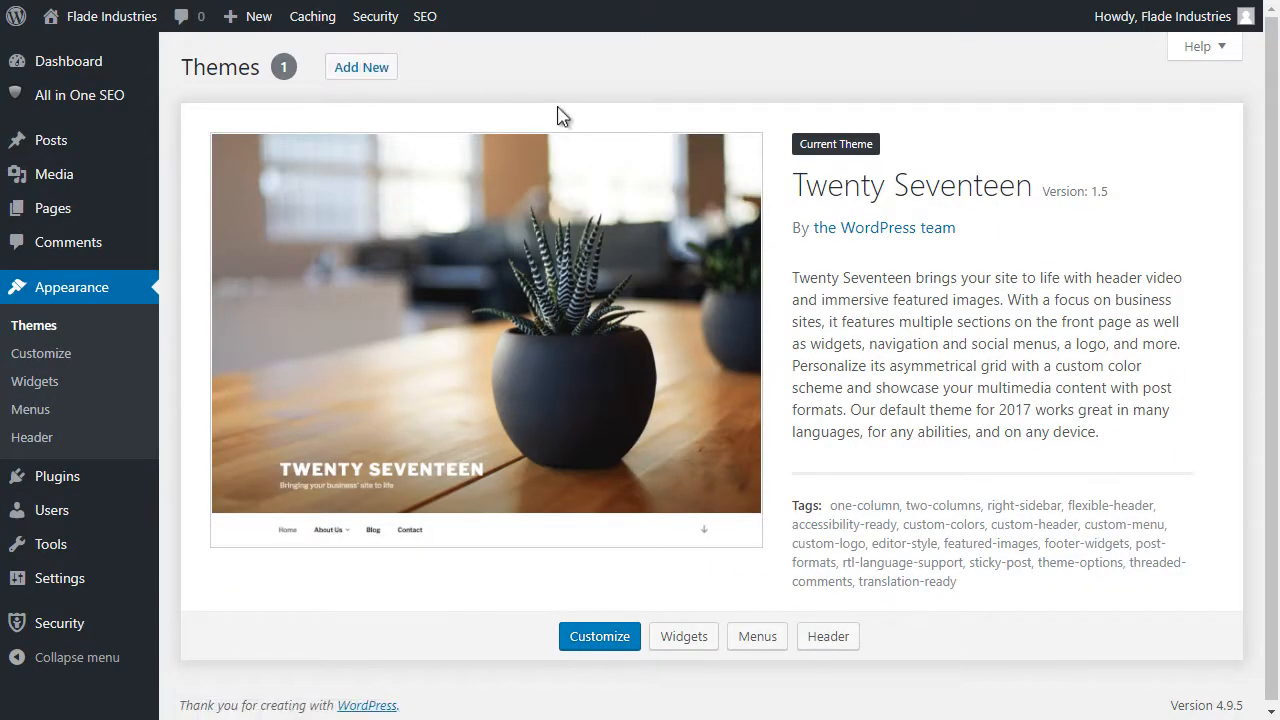
click(368, 72)
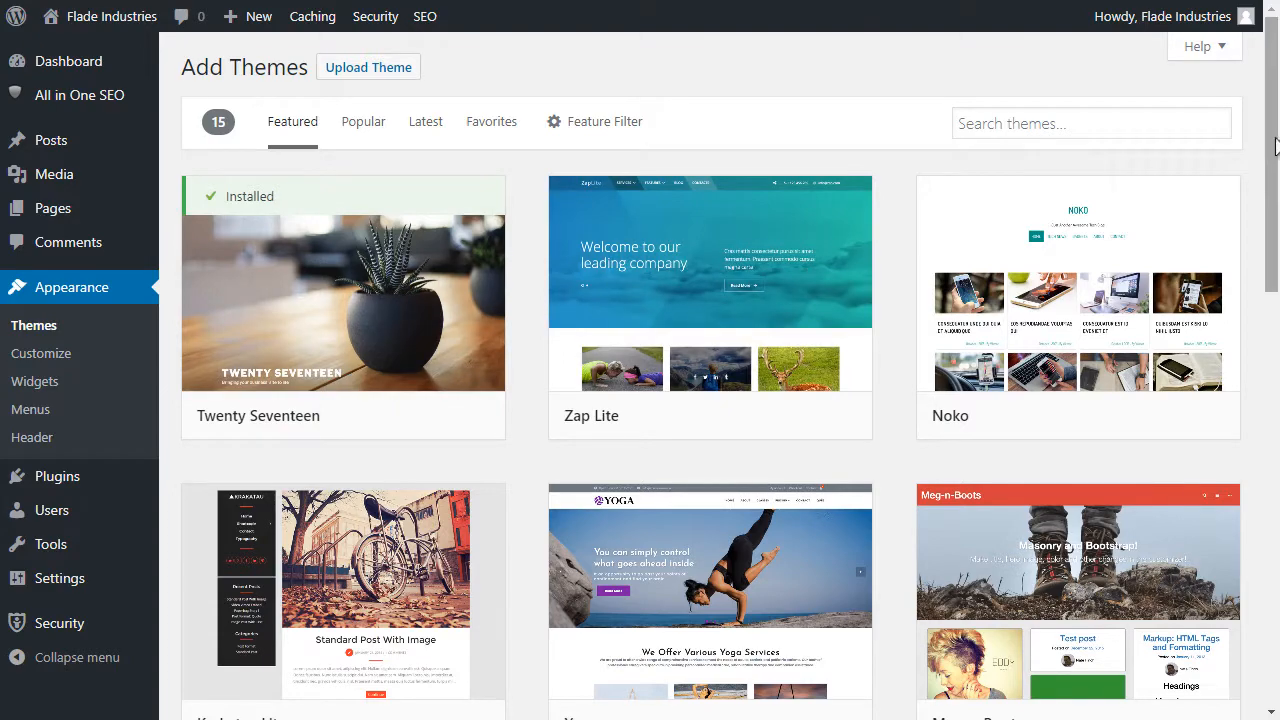
drag(1275, 145, 1230, 106)
Search the theme directory for "baskerville", then install and activate the Baskerville theme.
click(1079, 118)
text(baskerville)
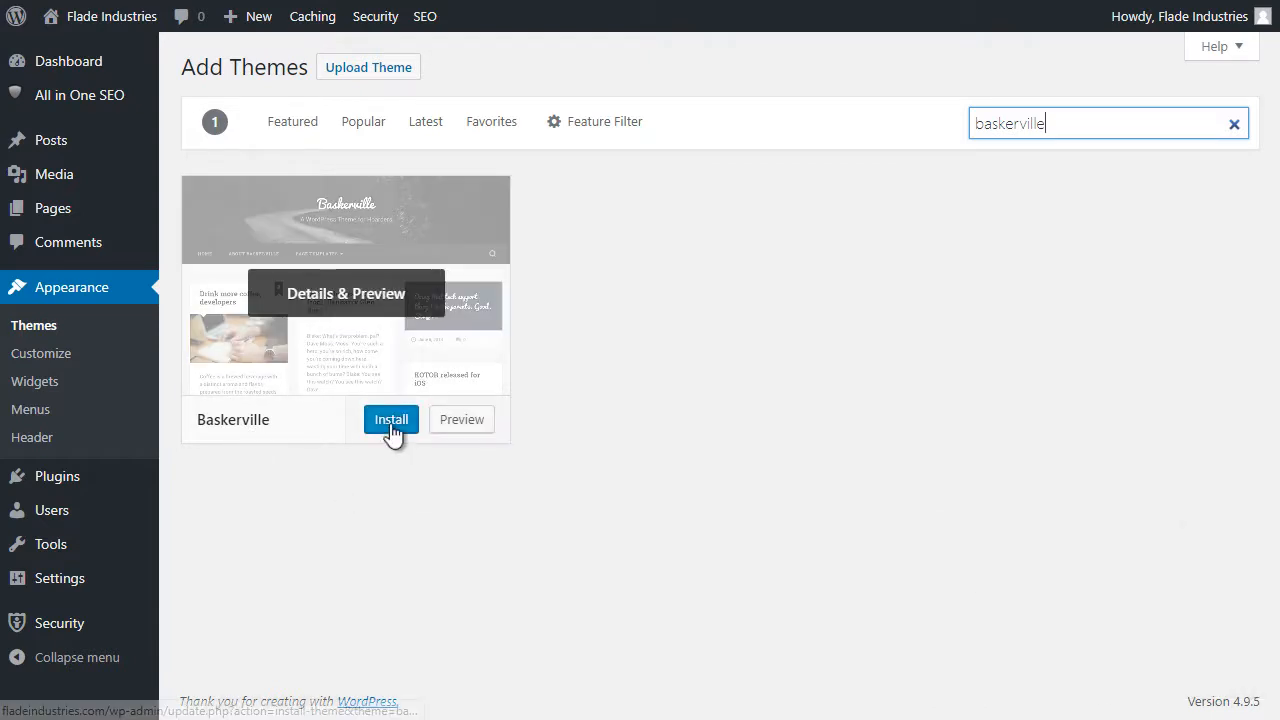
click(391, 420)
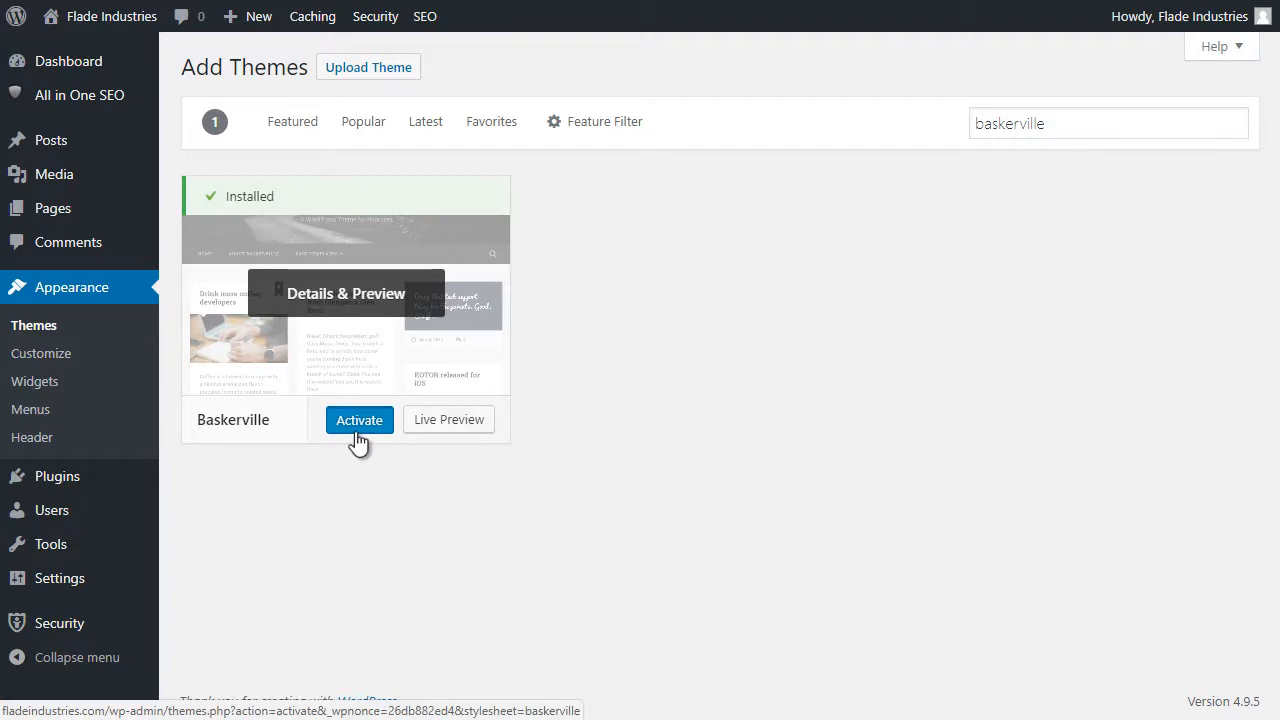
click(358, 440)
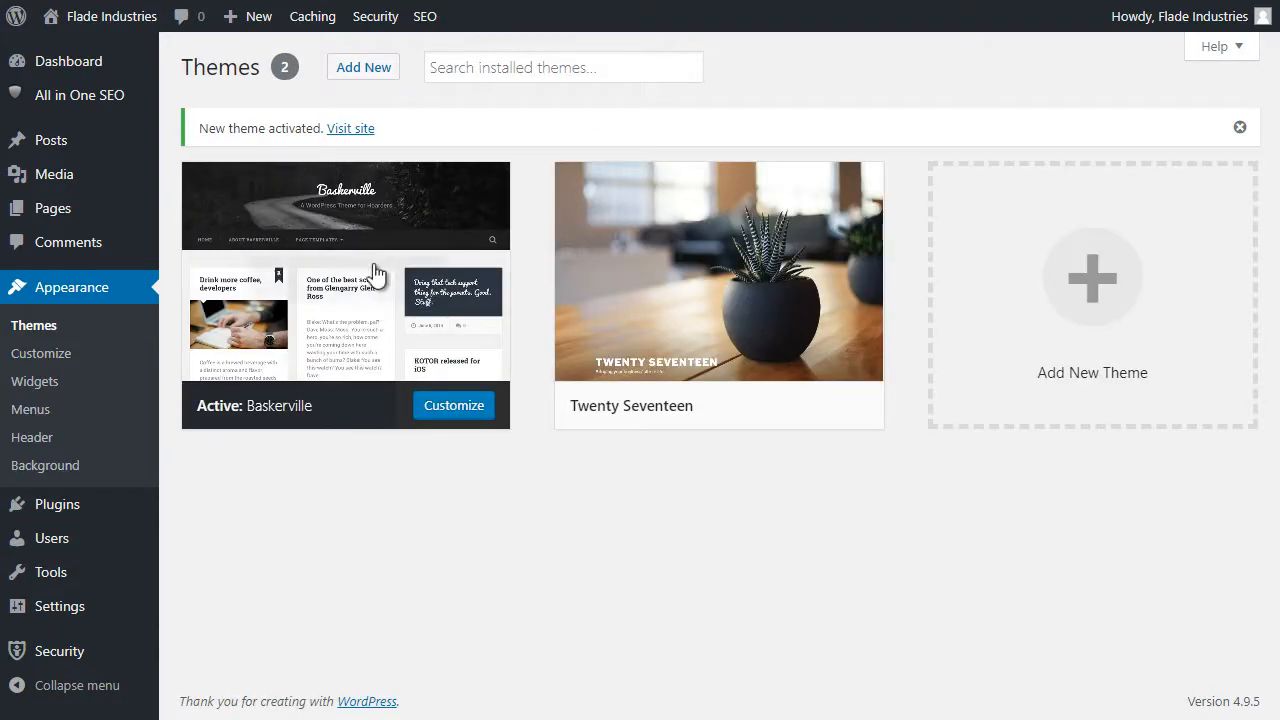
Visit the live site and examine how its home page, menu and sidebar look in the Baskerville theme.
mouse_move(376, 258)
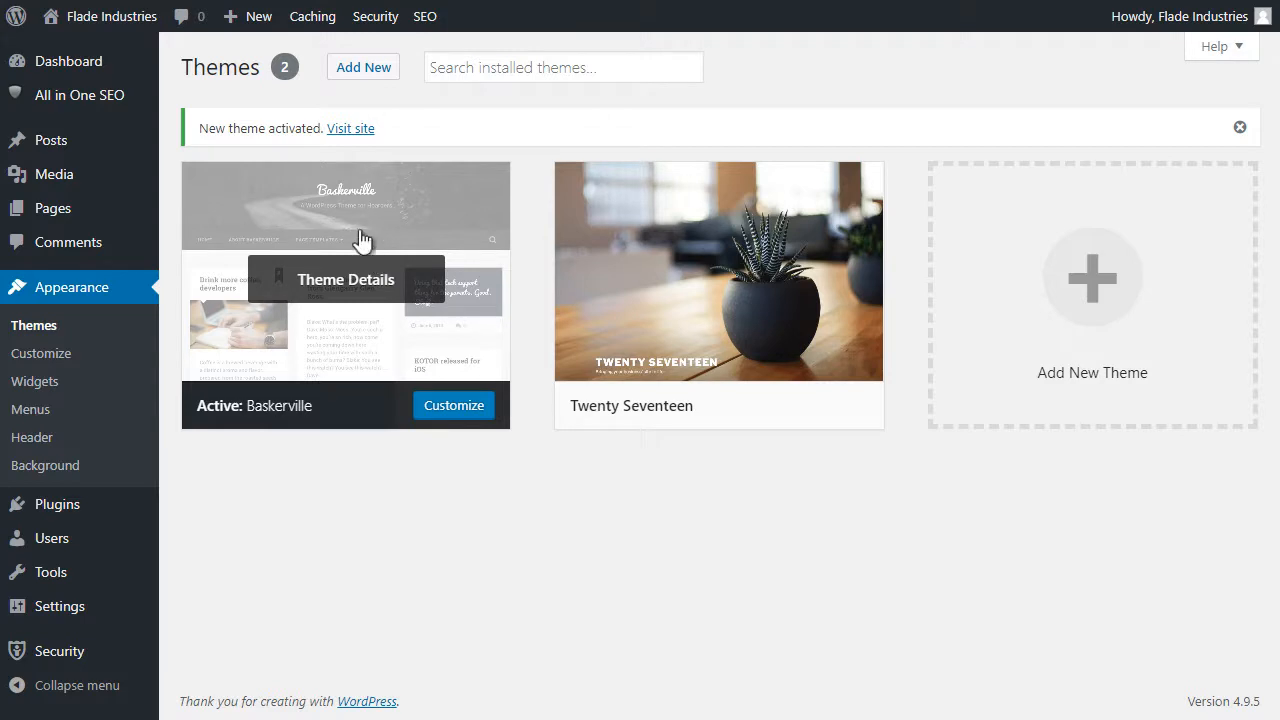
mouse_move(113, 28)
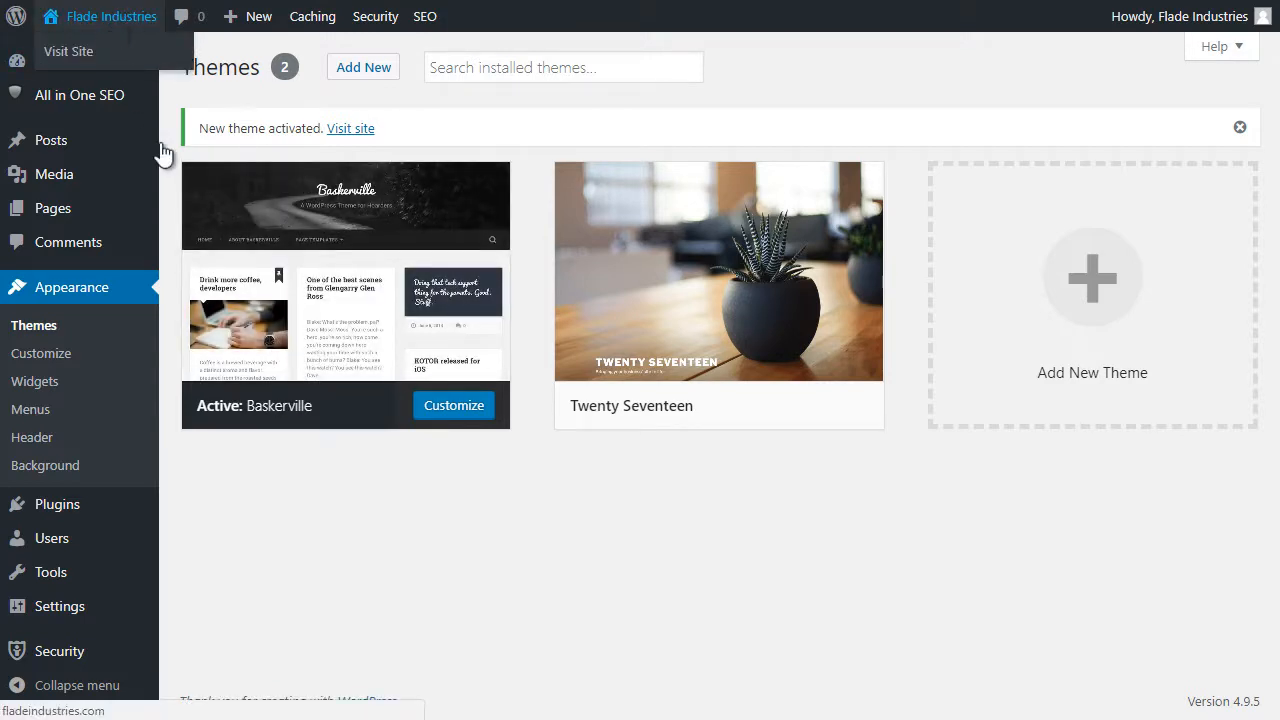
mouse_move(329, 214)
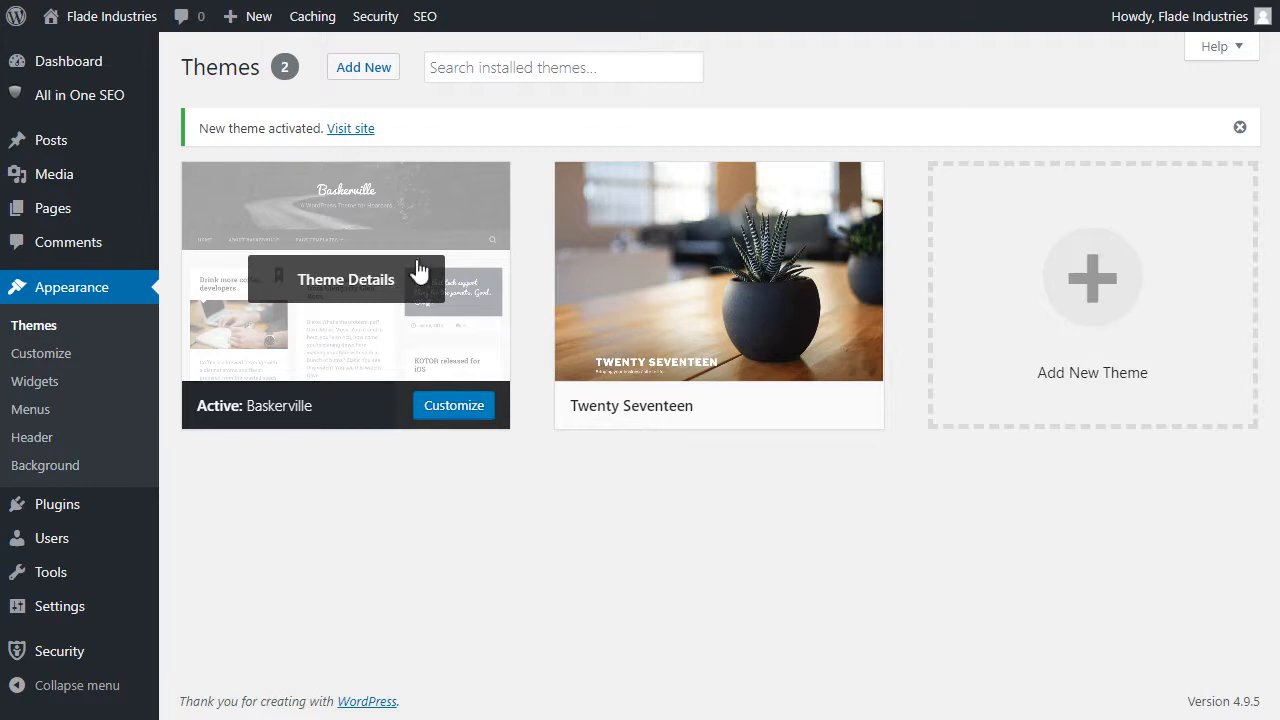
click(105, 27)
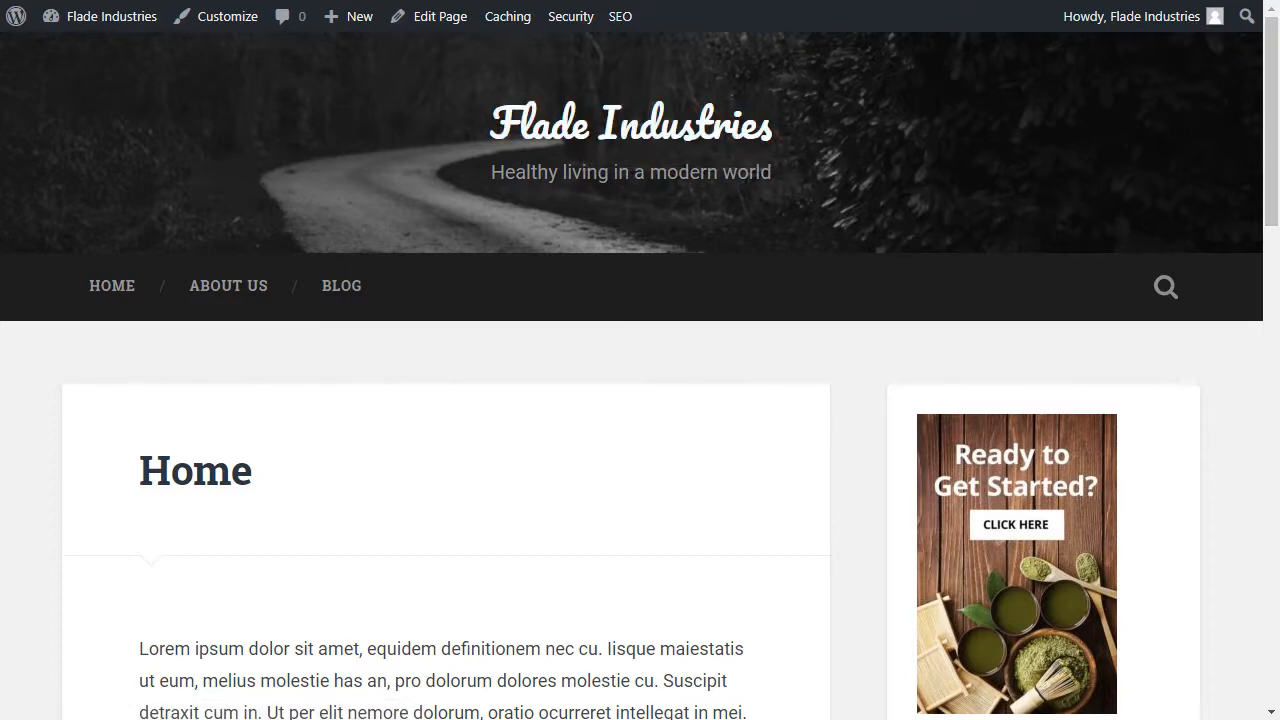
mouse_move(1270, 143)
mouse_down()
mouse_move(1270, 206)
mouse_move(1270, 140)
mouse_up()
scroll(590, 272, down, 5)
scroll(1023, 366, up, 2)
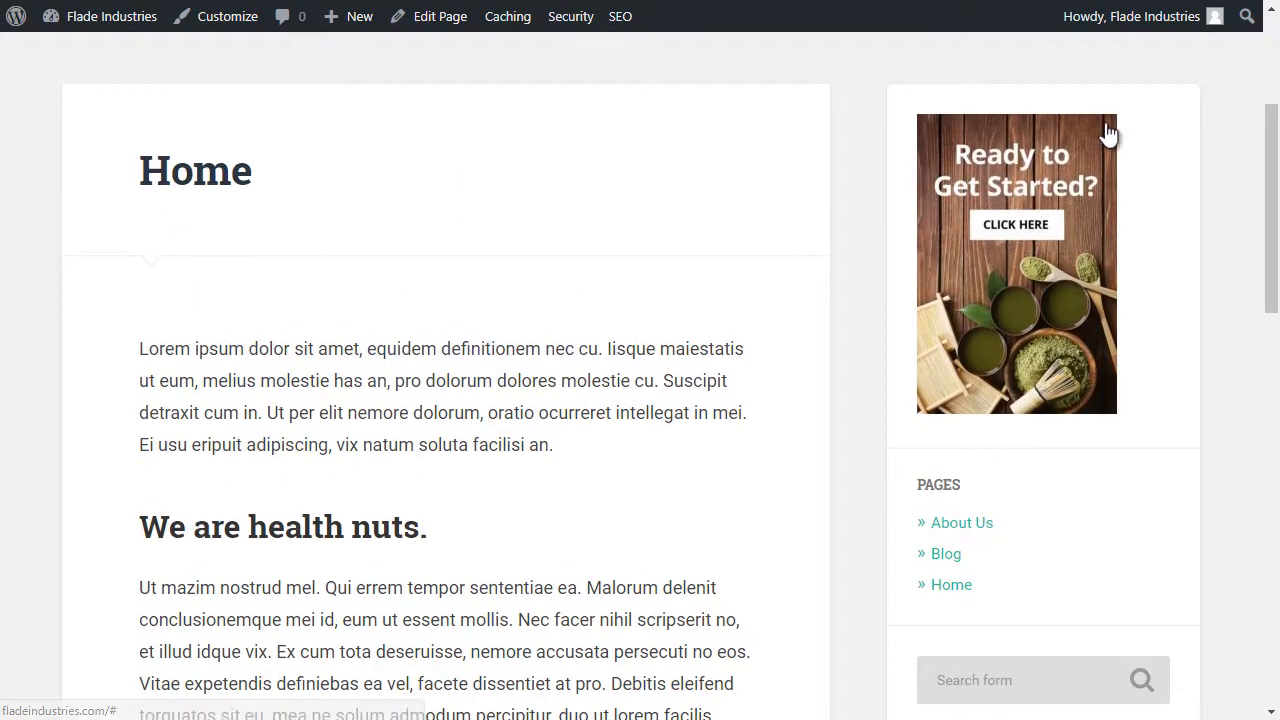
In the Sidebar widget area, set the Image widget's picture size to Full Size – 500 × 750.
mouse_move(112, 18)
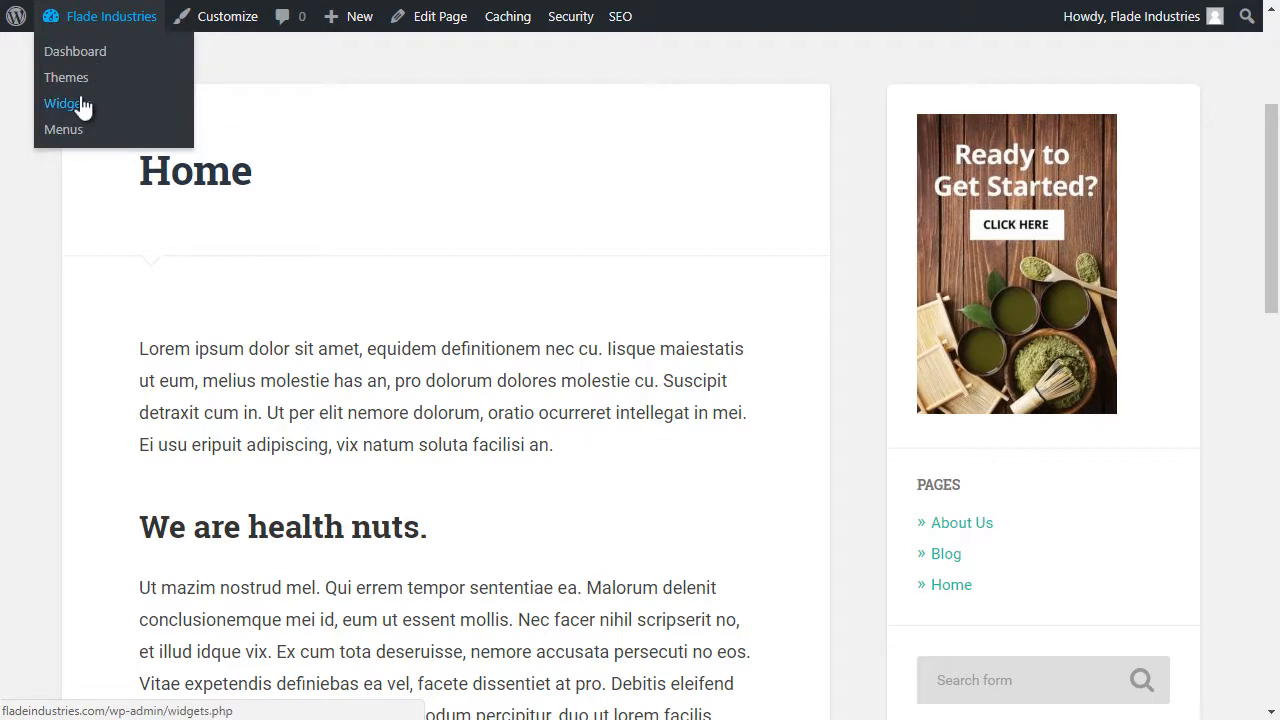
click(80, 104)
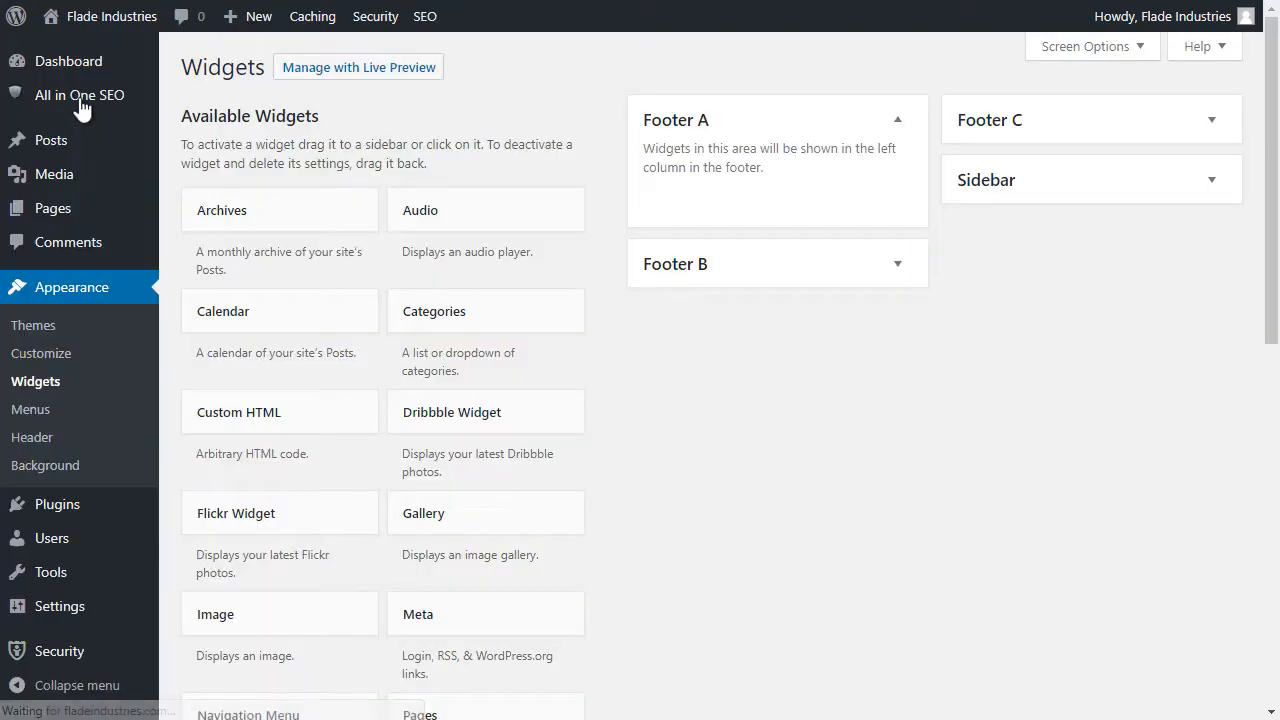
click(1035, 190)
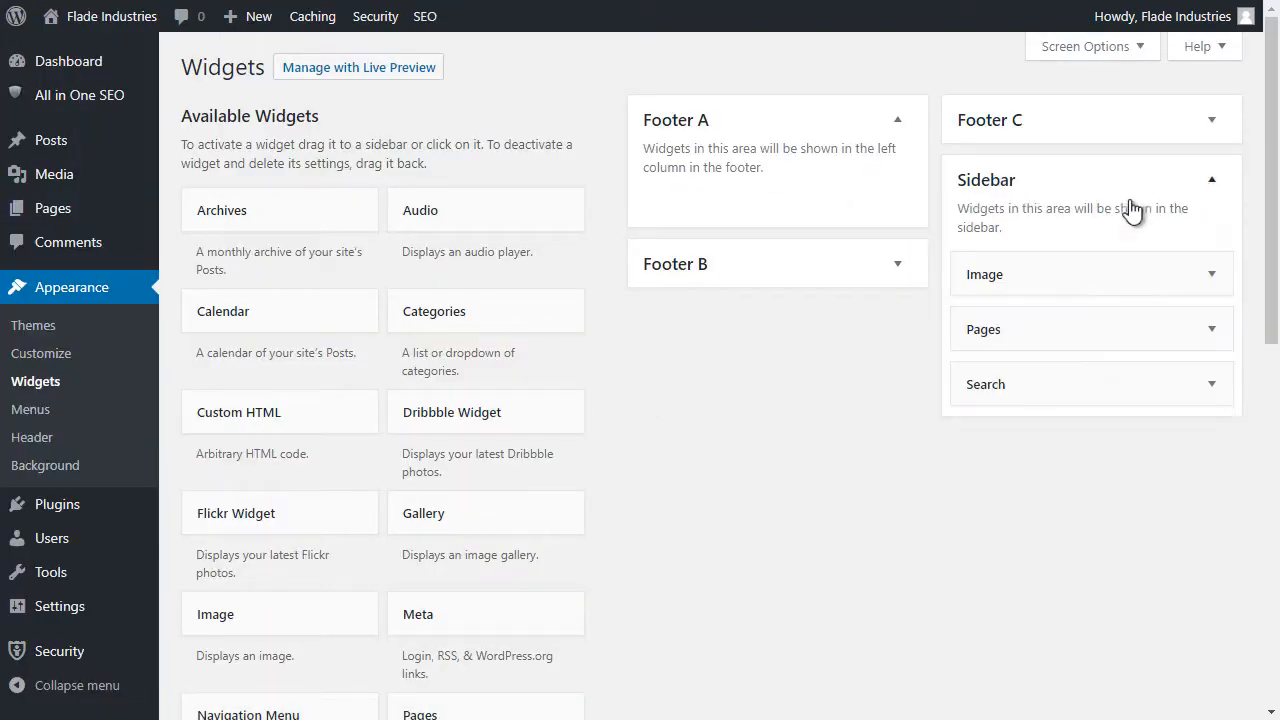
click(1136, 276)
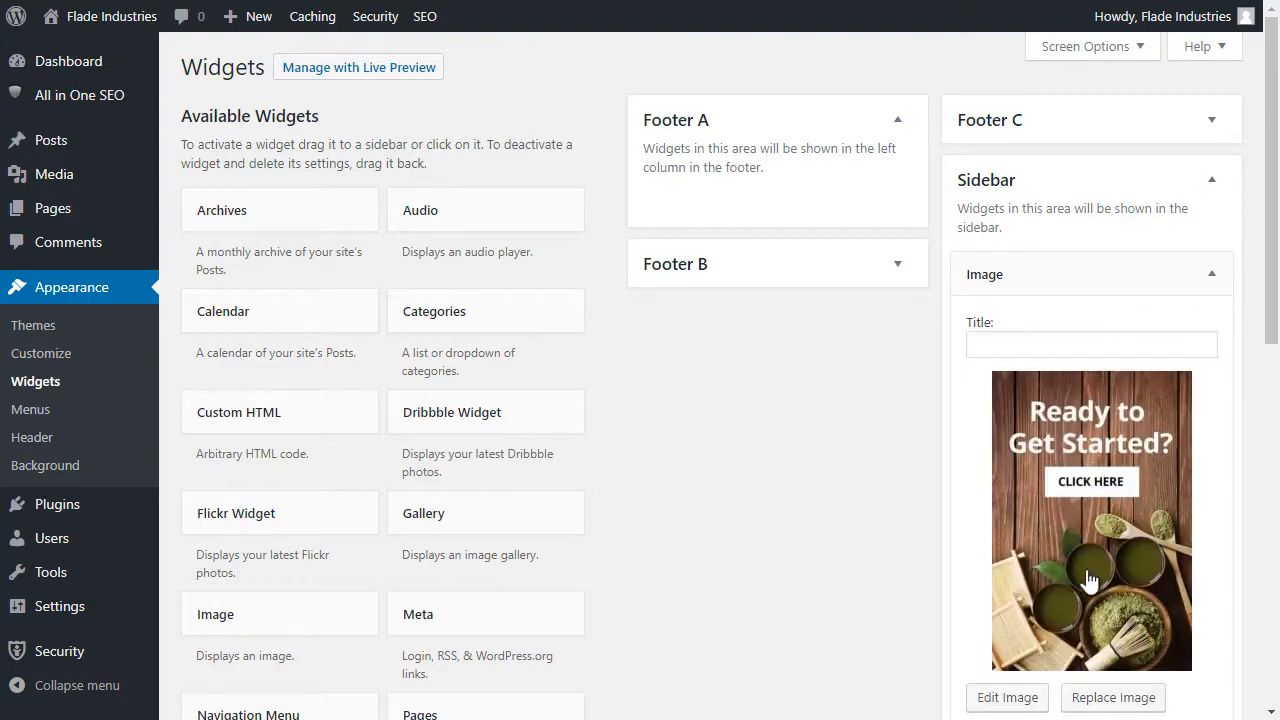
click(1022, 694)
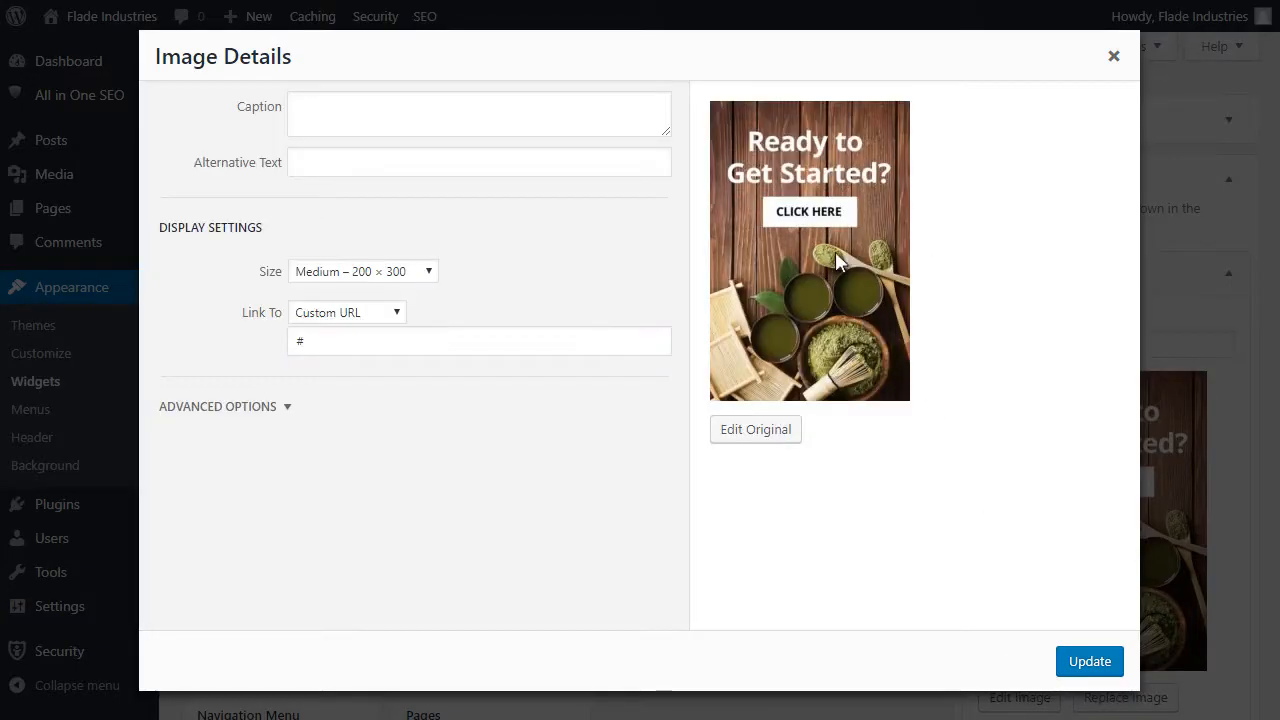
click(371, 272)
click(365, 327)
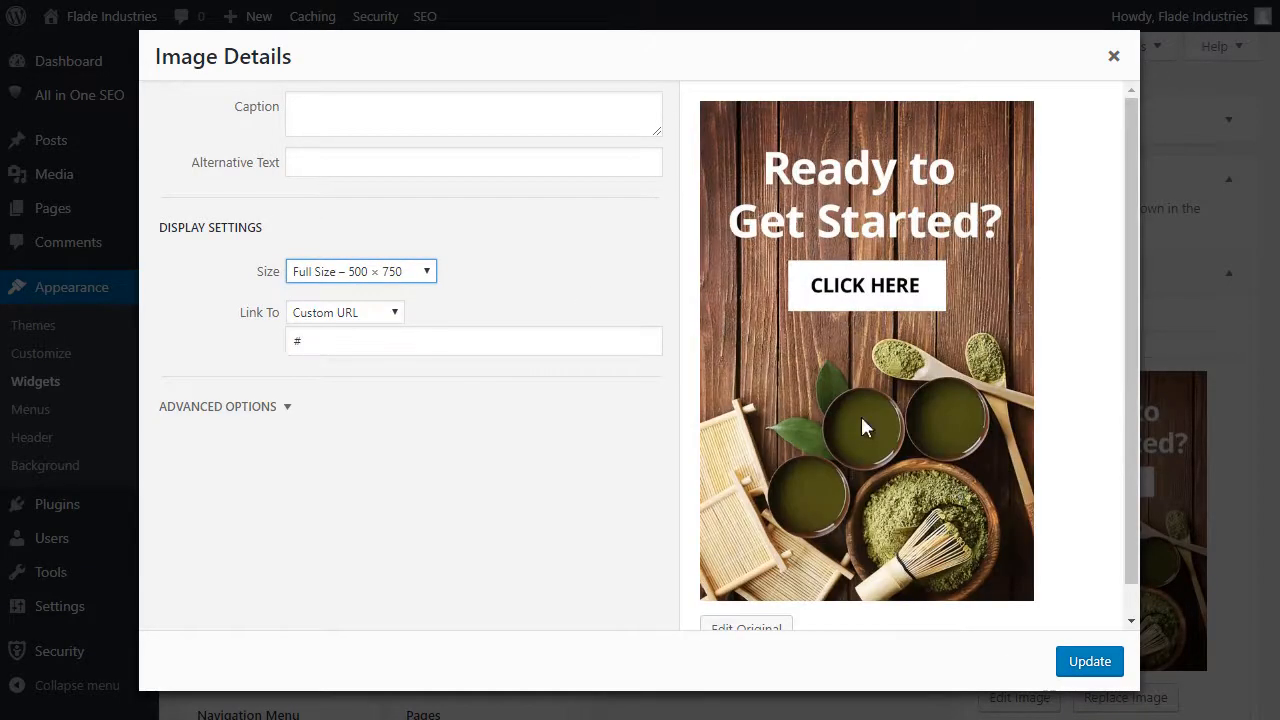
click(1075, 659)
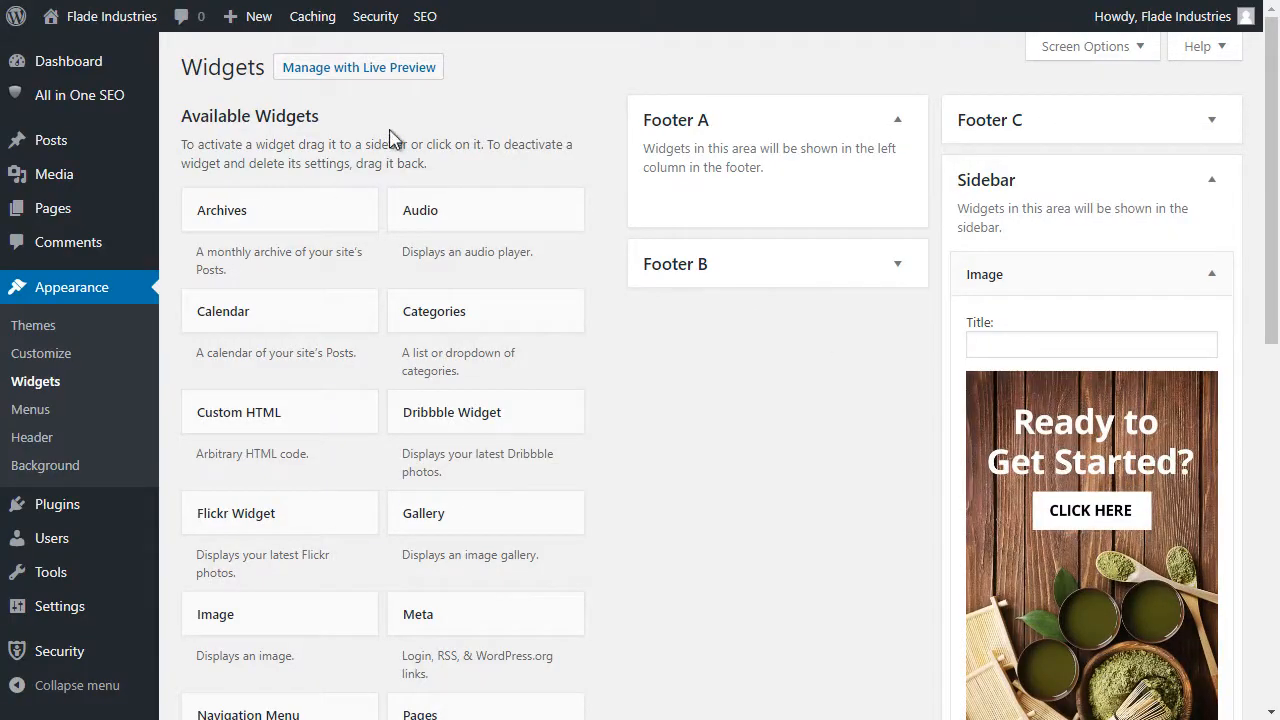
Stay on the Widgets page and save the changed Image widget in the Sidebar.
click(110, 18)
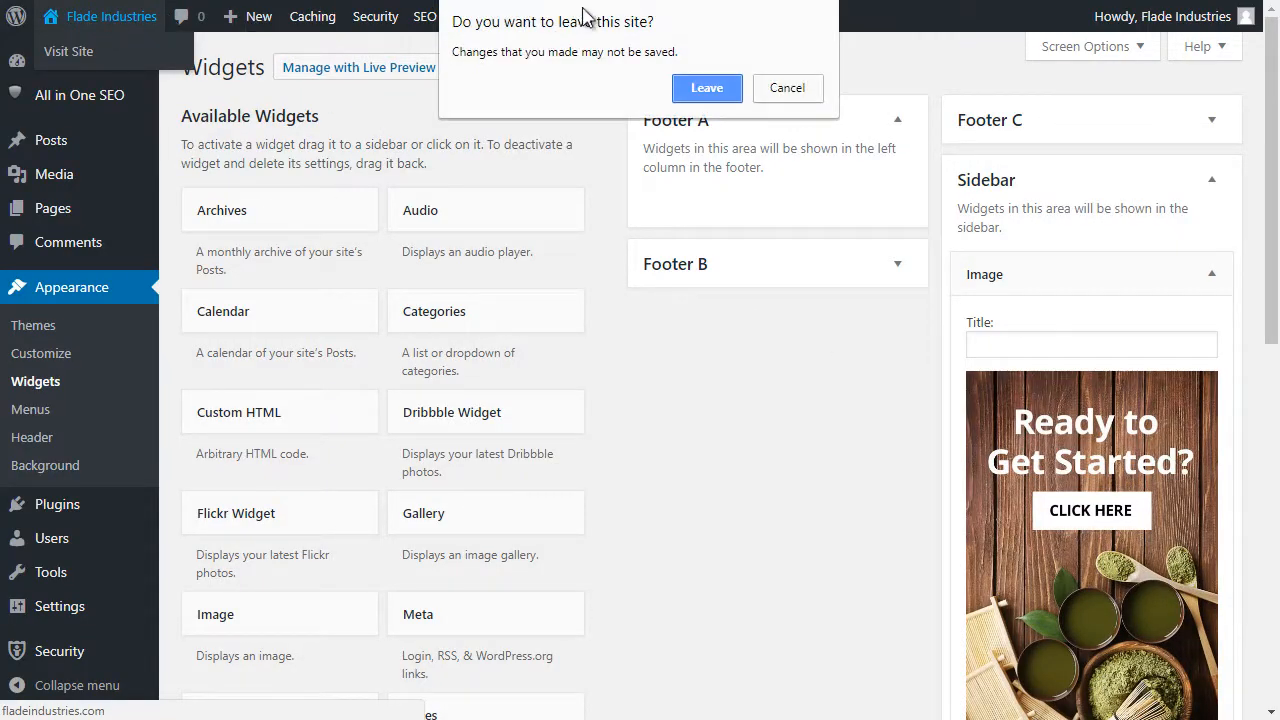
click(787, 88)
scroll(1100, 430, down, 5)
click(1193, 393)
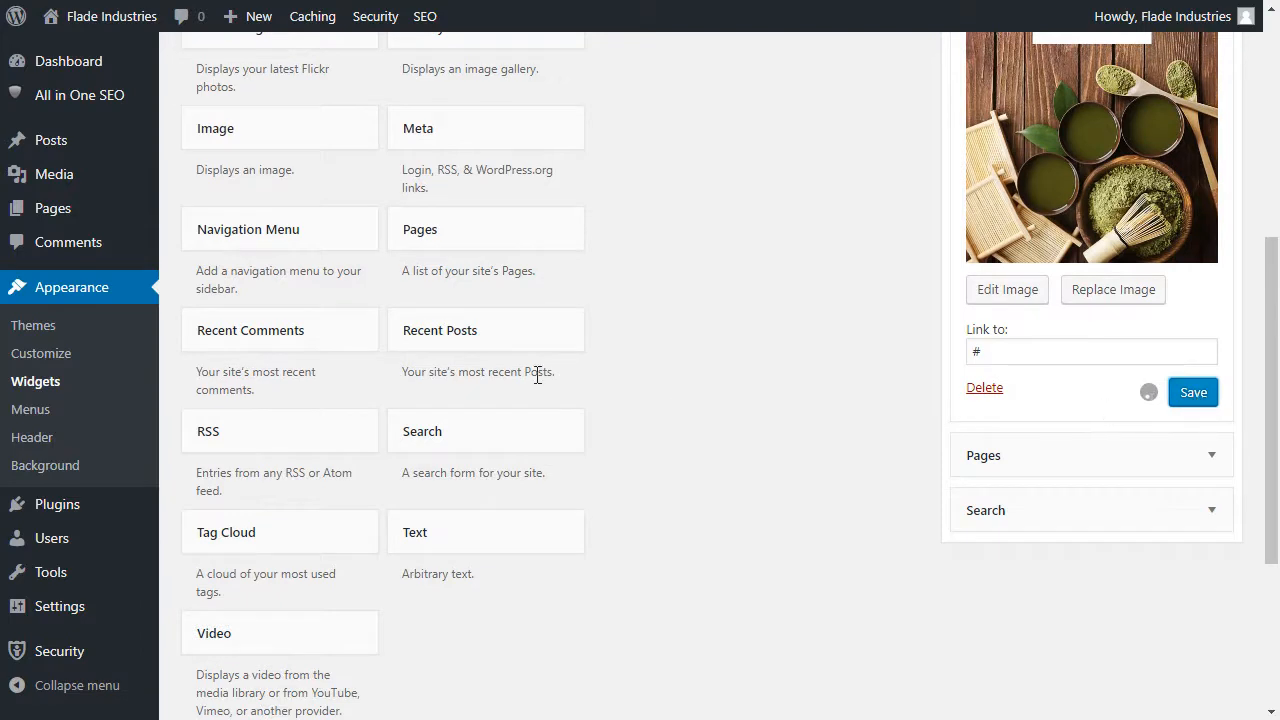
Visit the live site and examine how the enlarged sidebar image fits beside the Home page content.
mouse_move(115, 38)
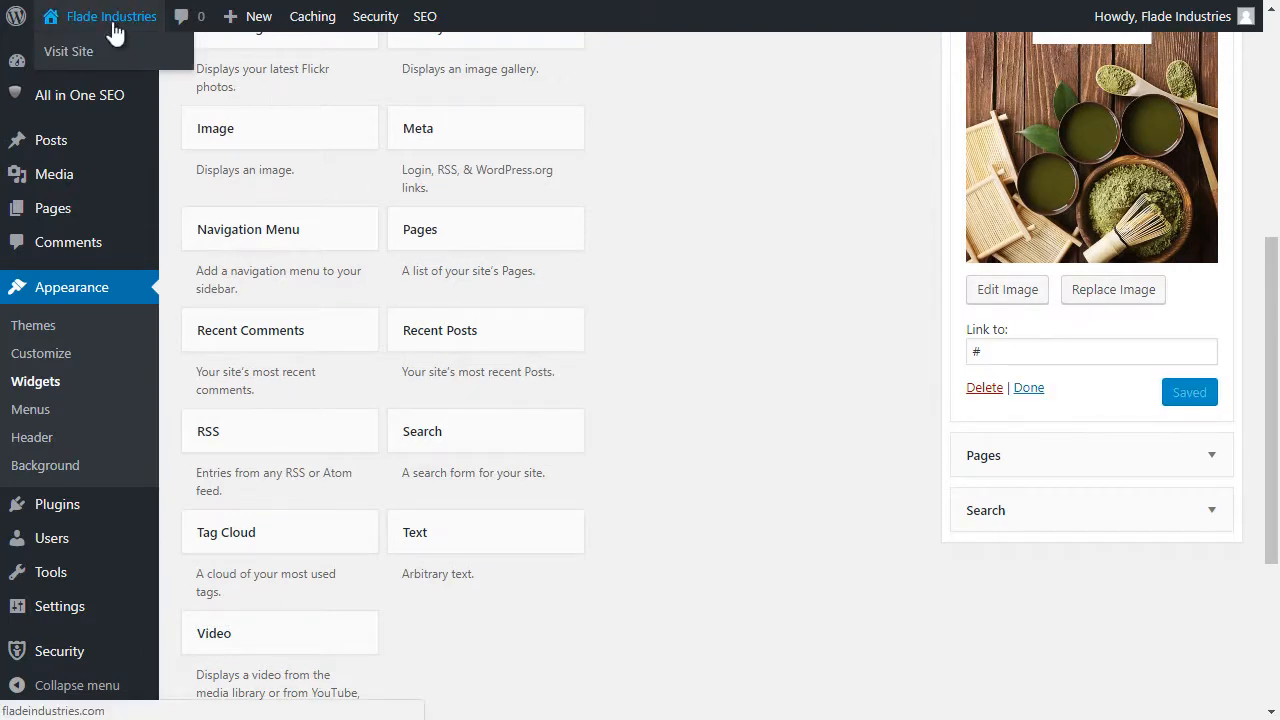
click(114, 24)
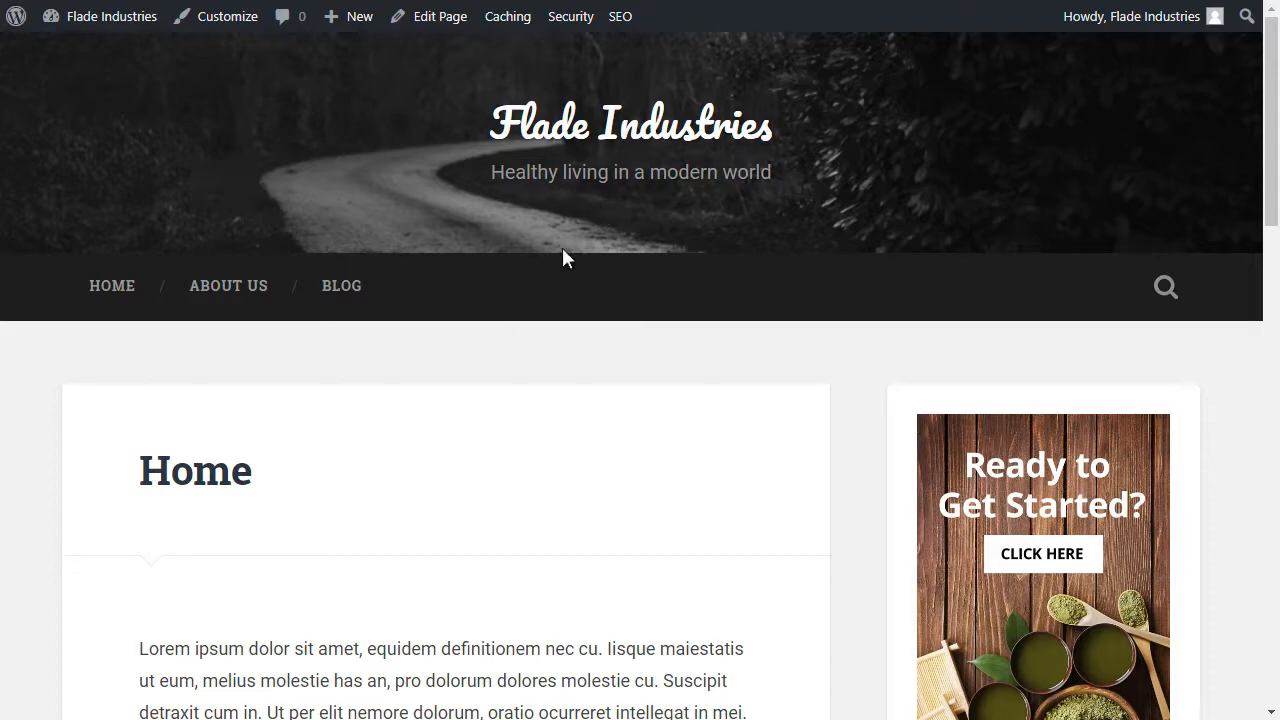
drag(1272, 120, 1277, 188)
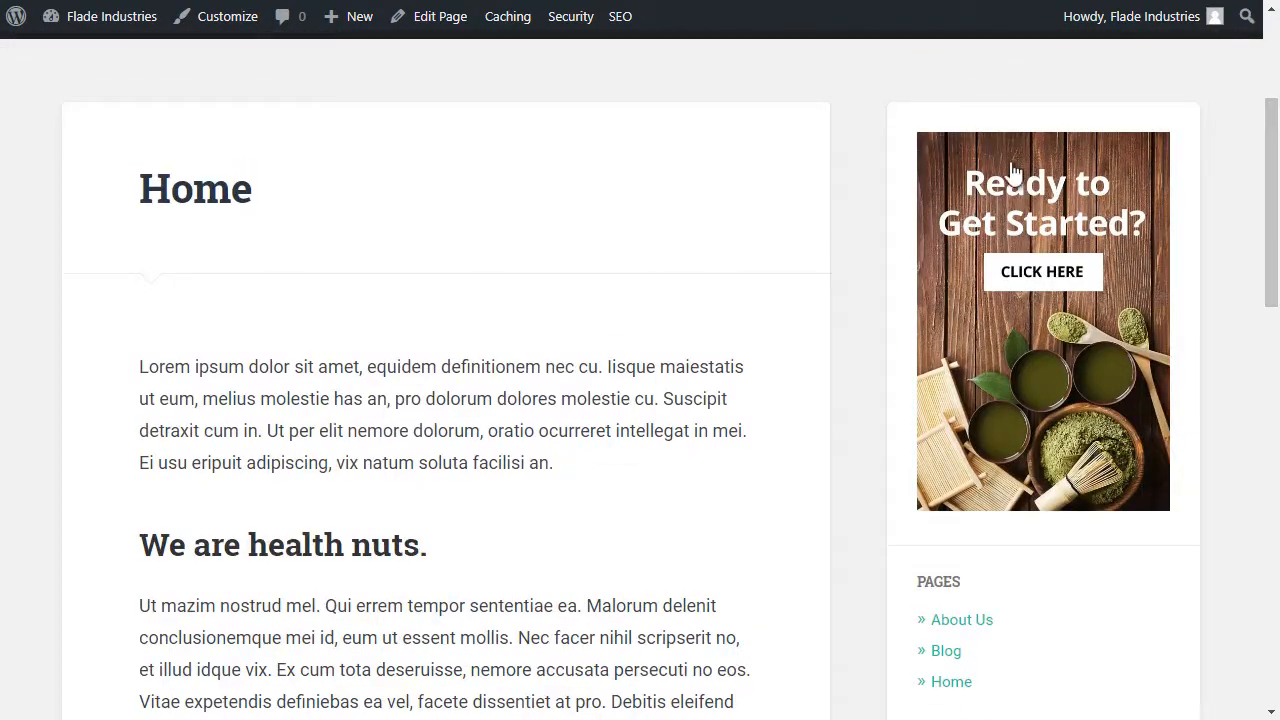
scroll(260, 369, down, 10)
scroll(271, 306, up, 18)
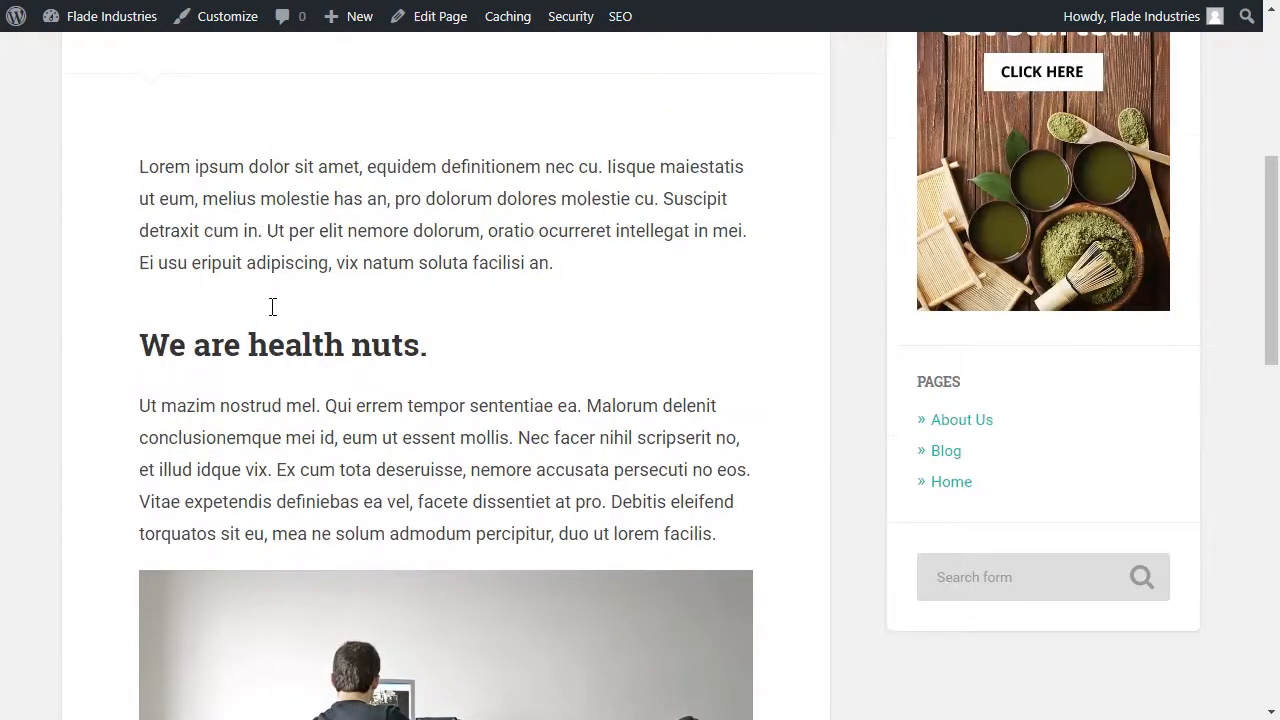
scroll(230, 472, down, 3)
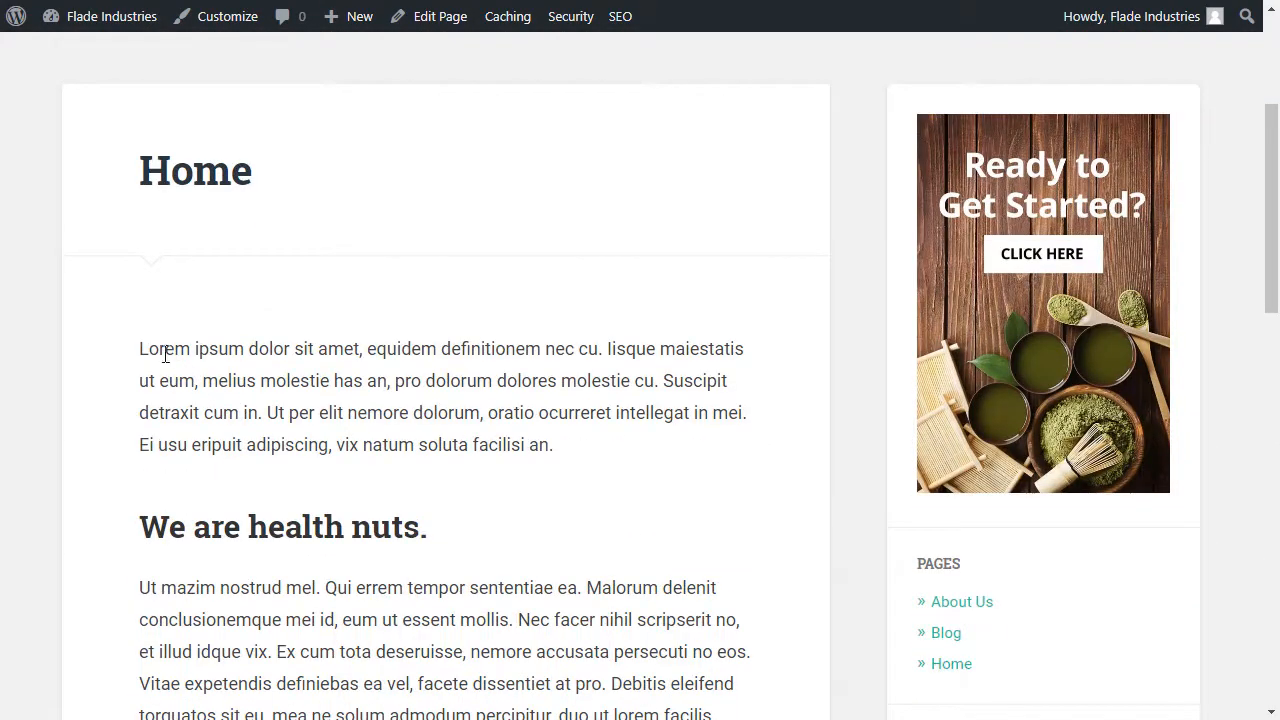
scroll(589, 377, down, 4)
scroll(586, 414, up, 7)
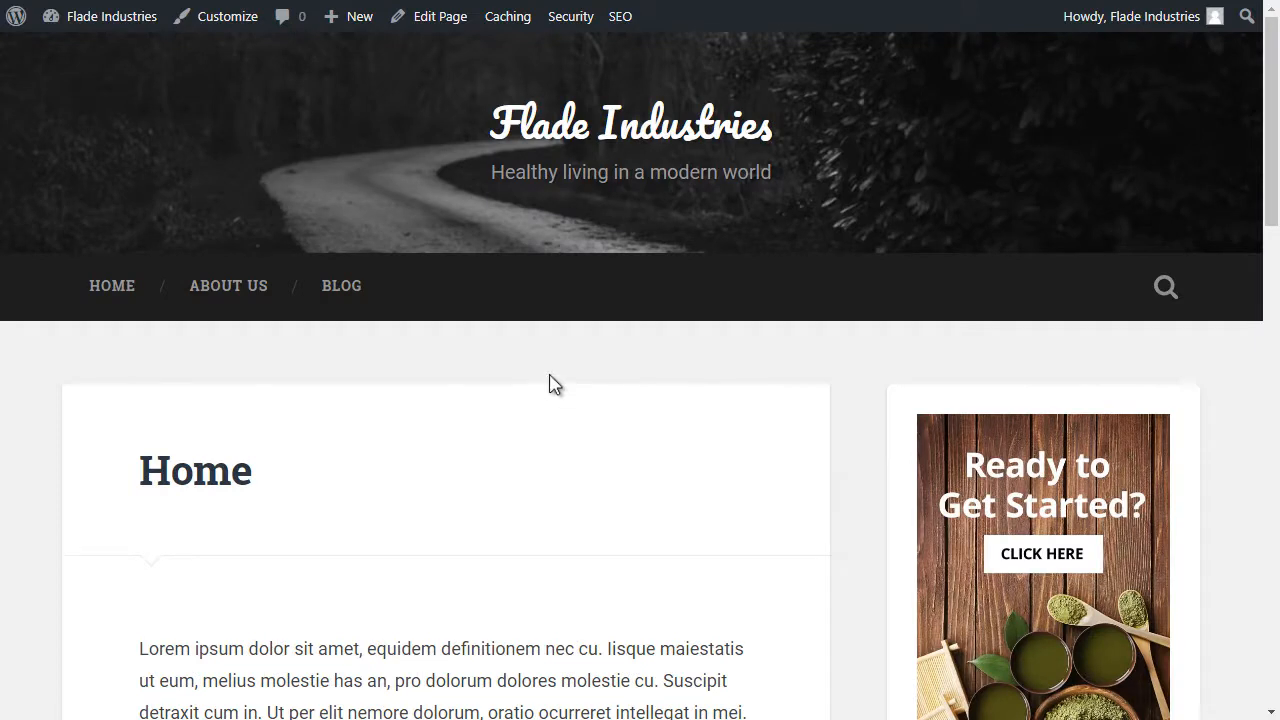
Open the theme customizer, try the menu toggle in the preview, and view the Site Identity settings.
click(218, 20)
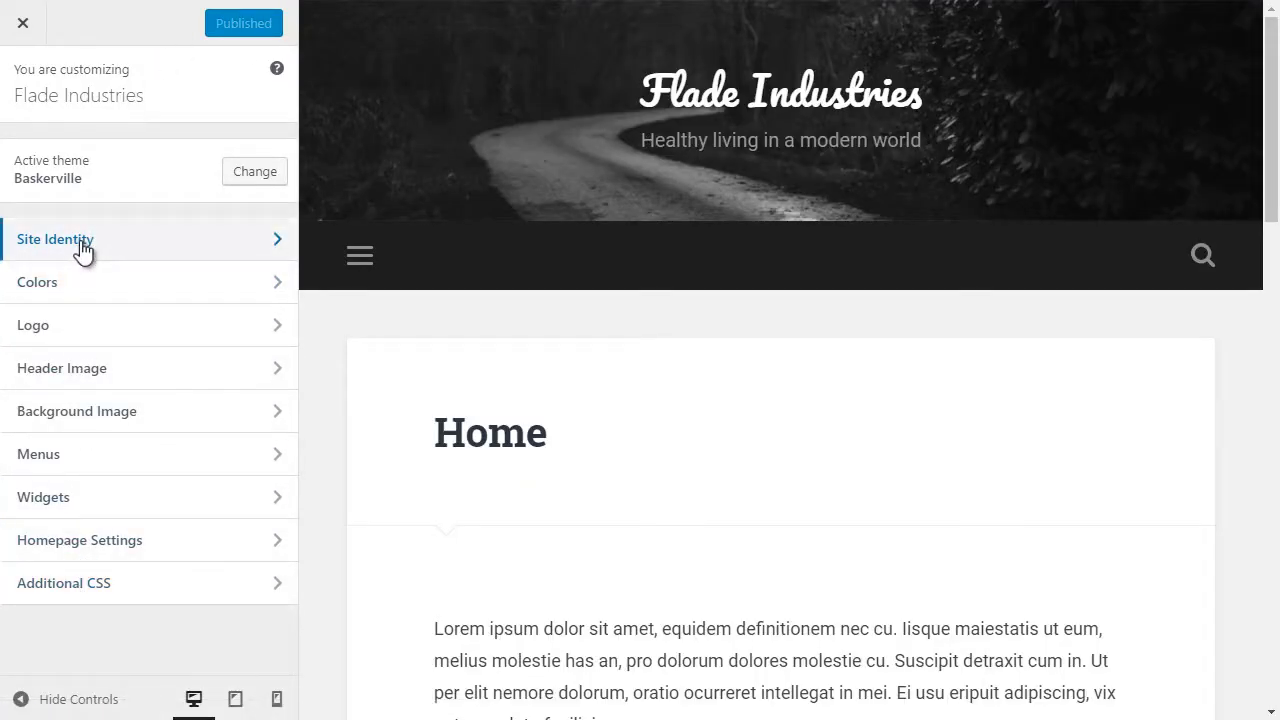
click(363, 258)
click(362, 259)
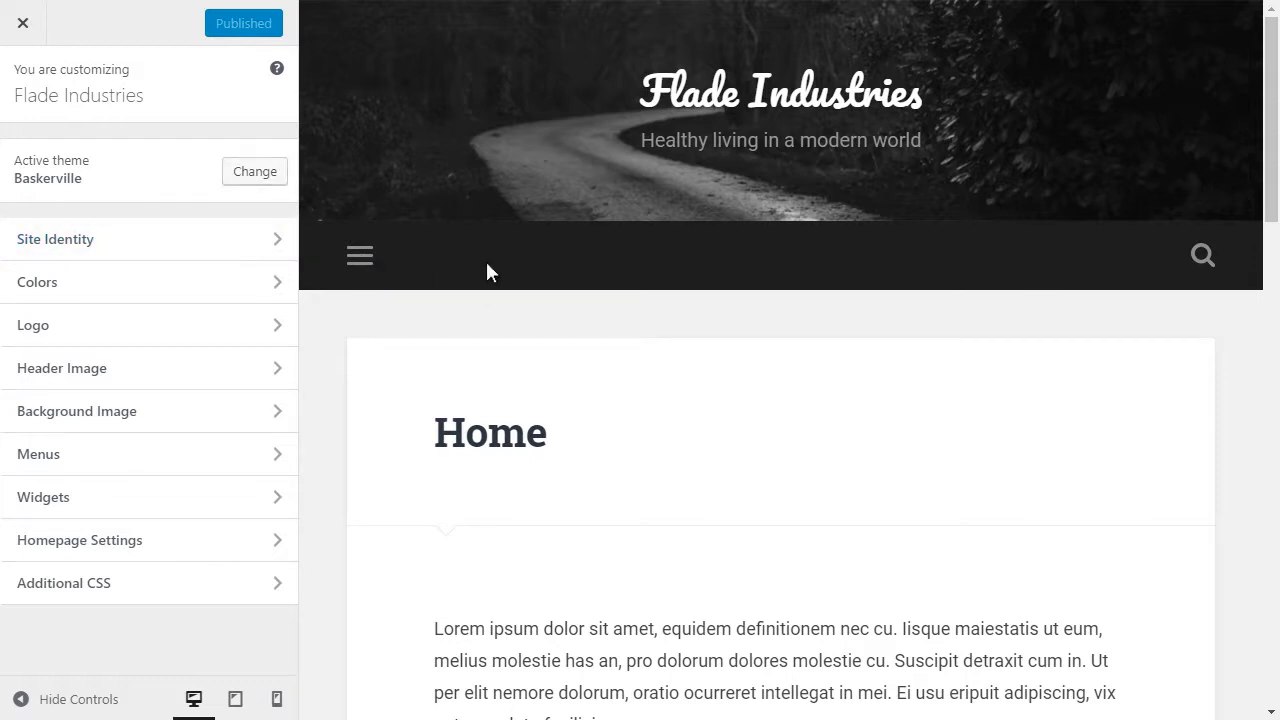
click(163, 243)
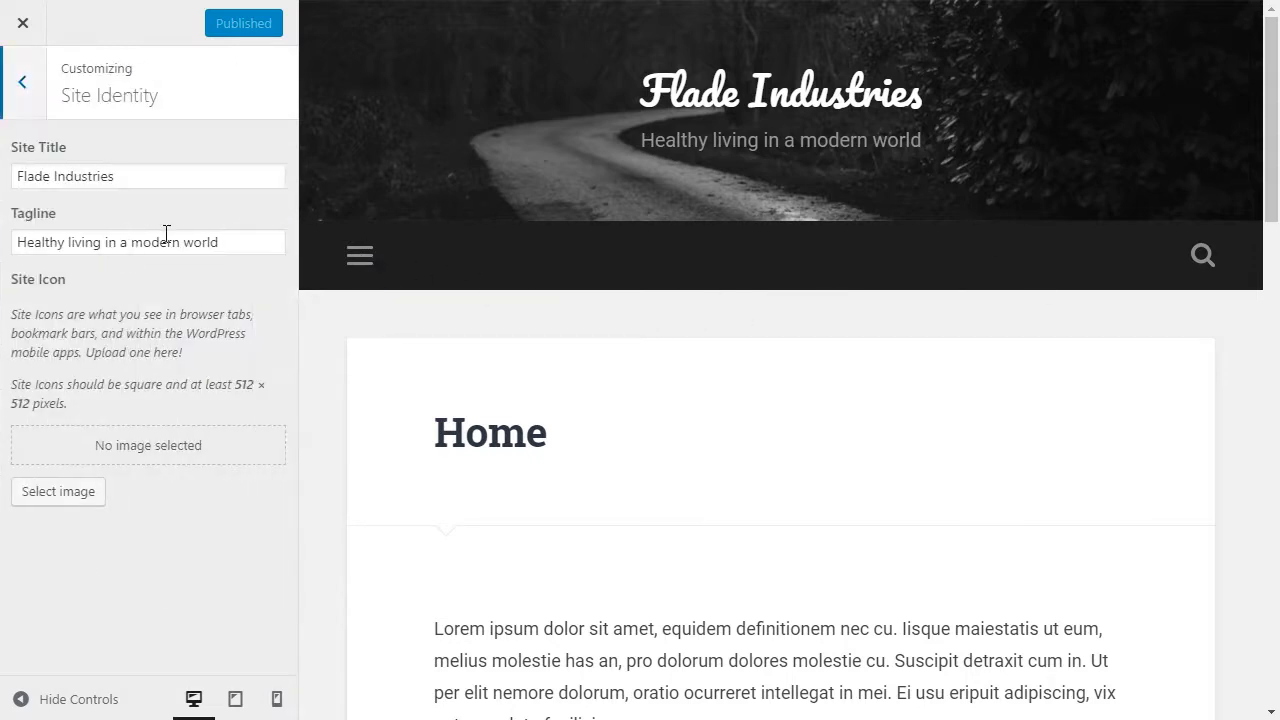
click(25, 84)
Set the site's background color to the muted beige #ccc2b9, starting from the orange swatch, and return to the customizer overview.
click(112, 282)
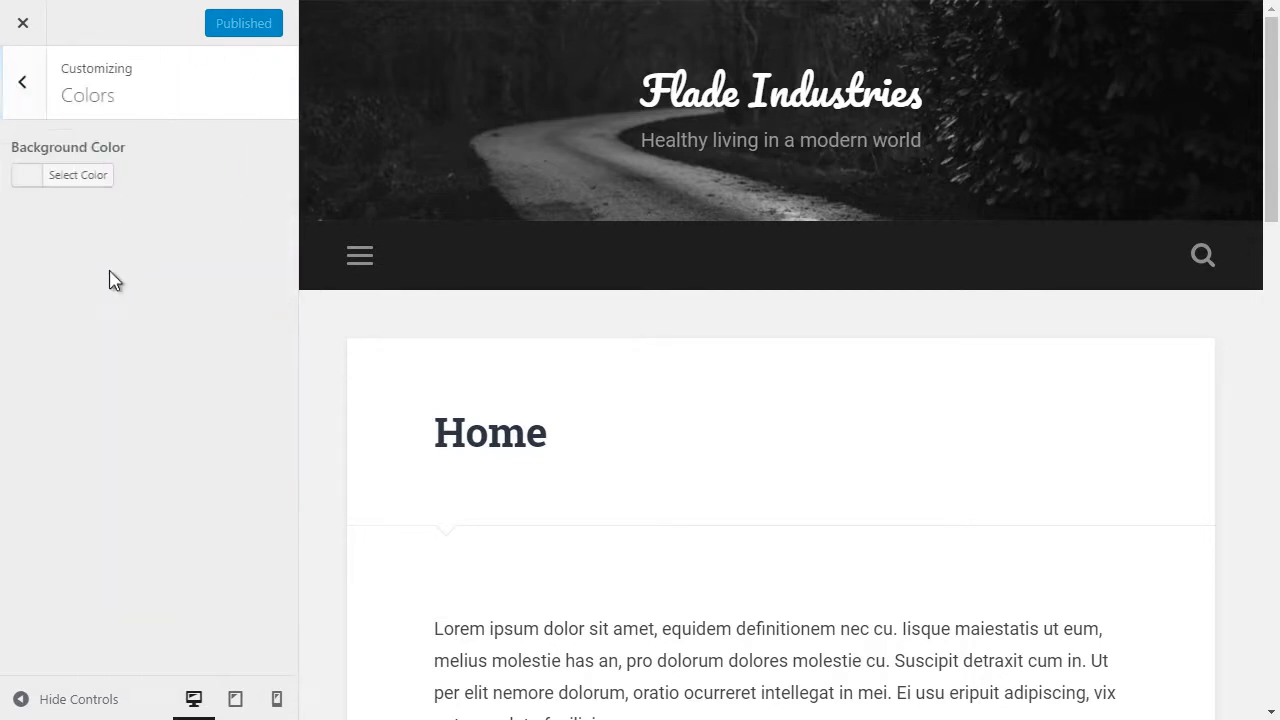
click(73, 190)
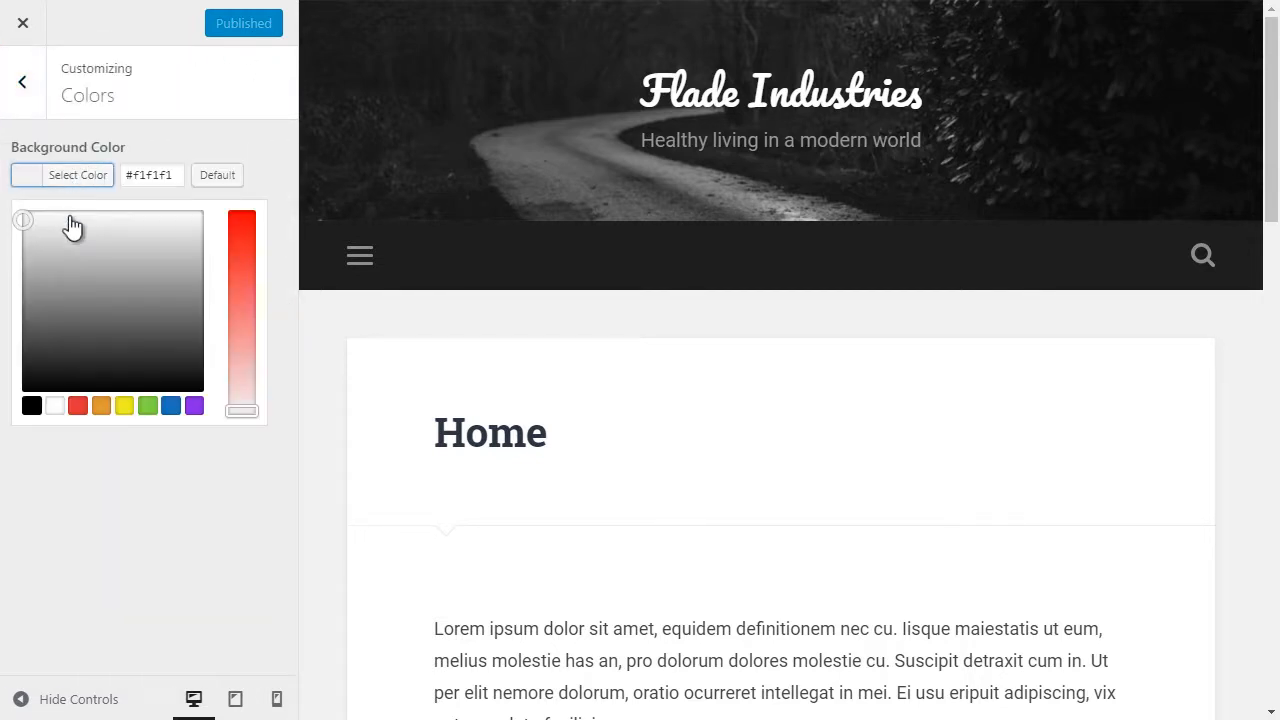
click(101, 405)
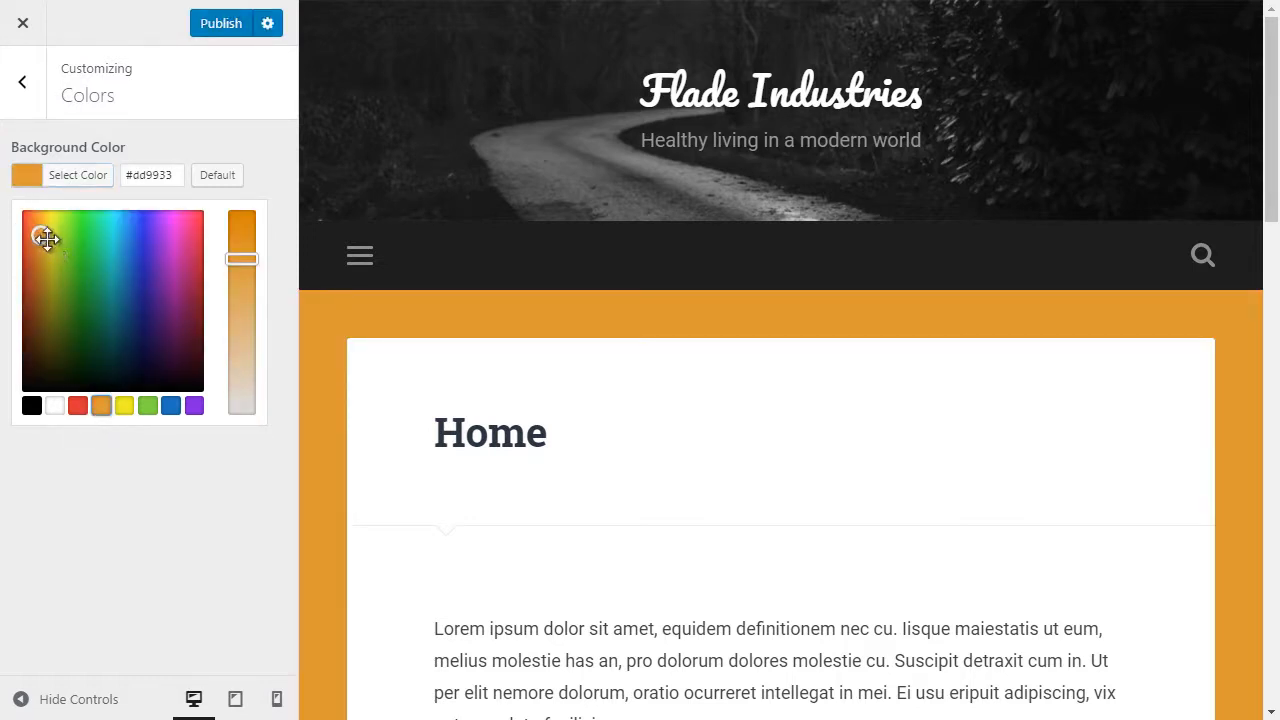
mouse_move(33, 238)
mouse_down()
mouse_move(53, 226)
mouse_move(44, 220)
mouse_up()
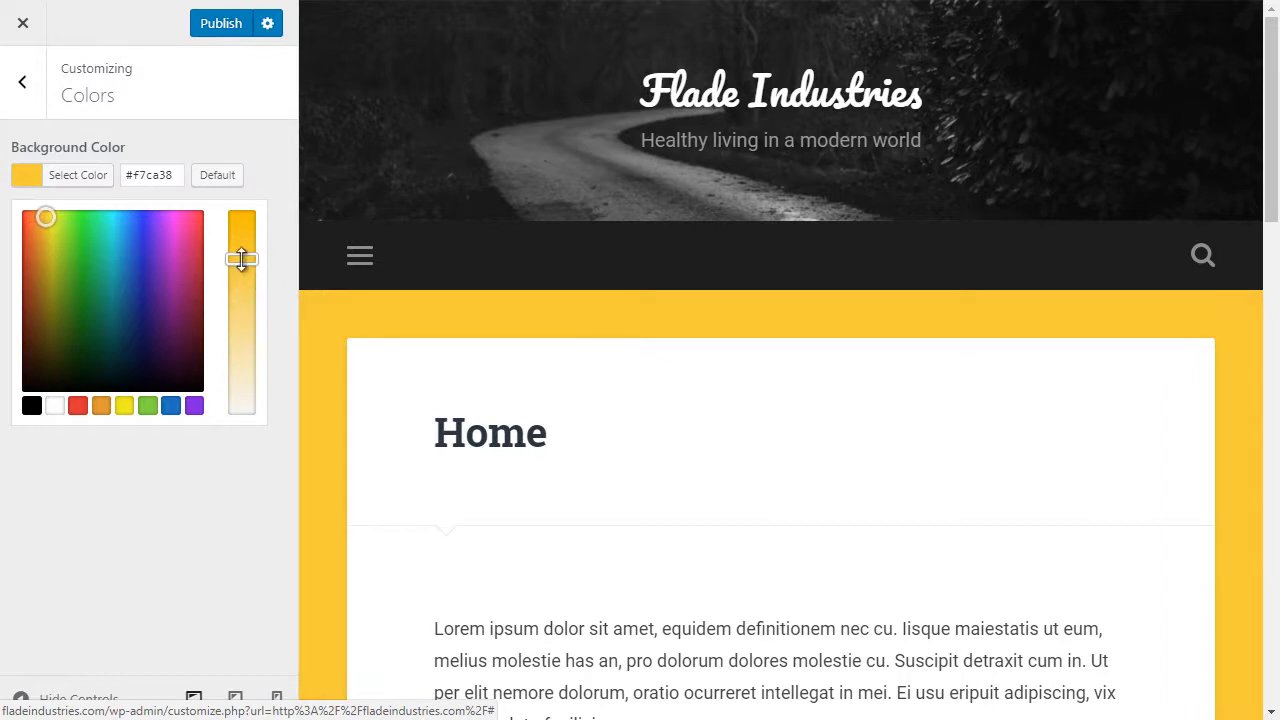
drag(241, 260, 241, 384)
drag(43, 217, 33, 247)
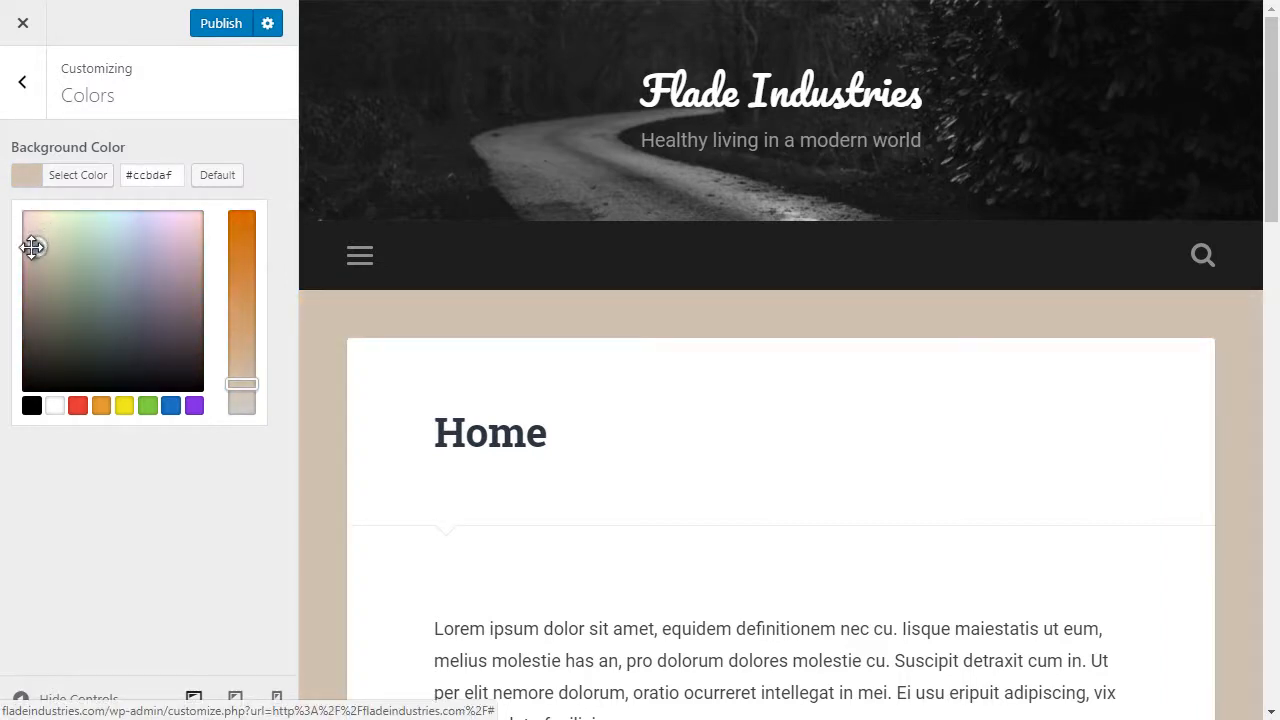
click(241, 394)
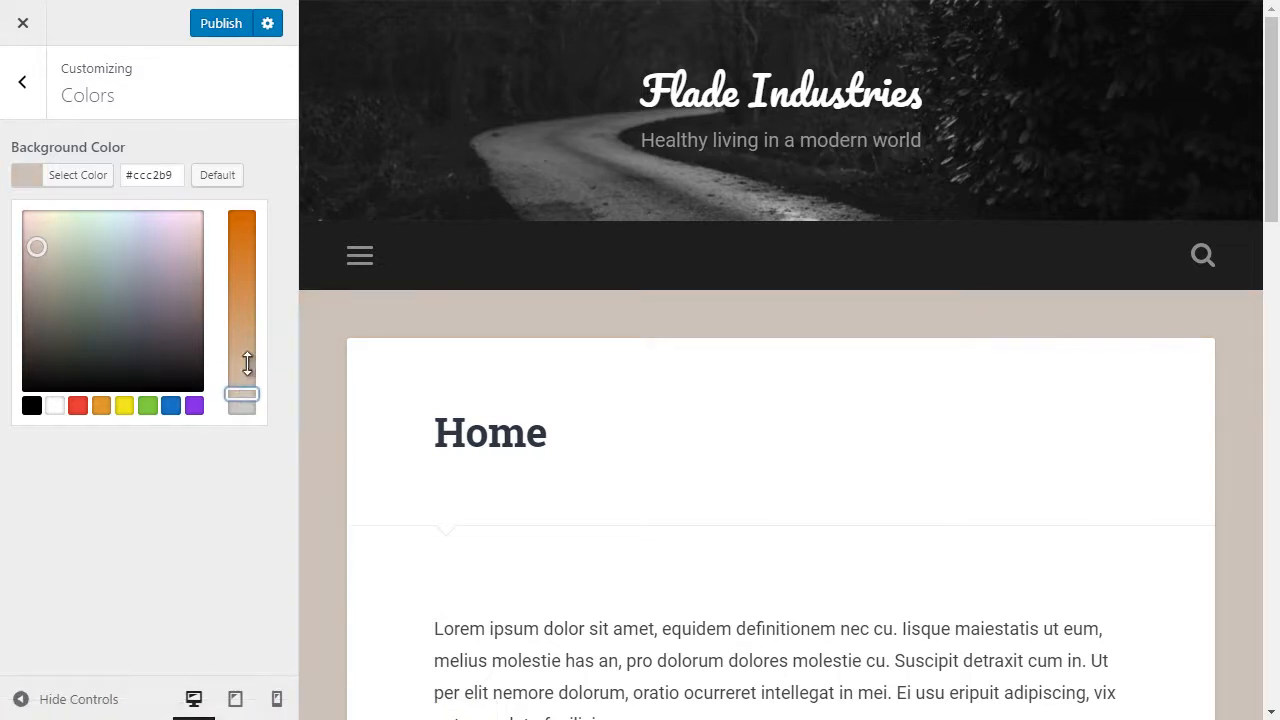
click(23, 88)
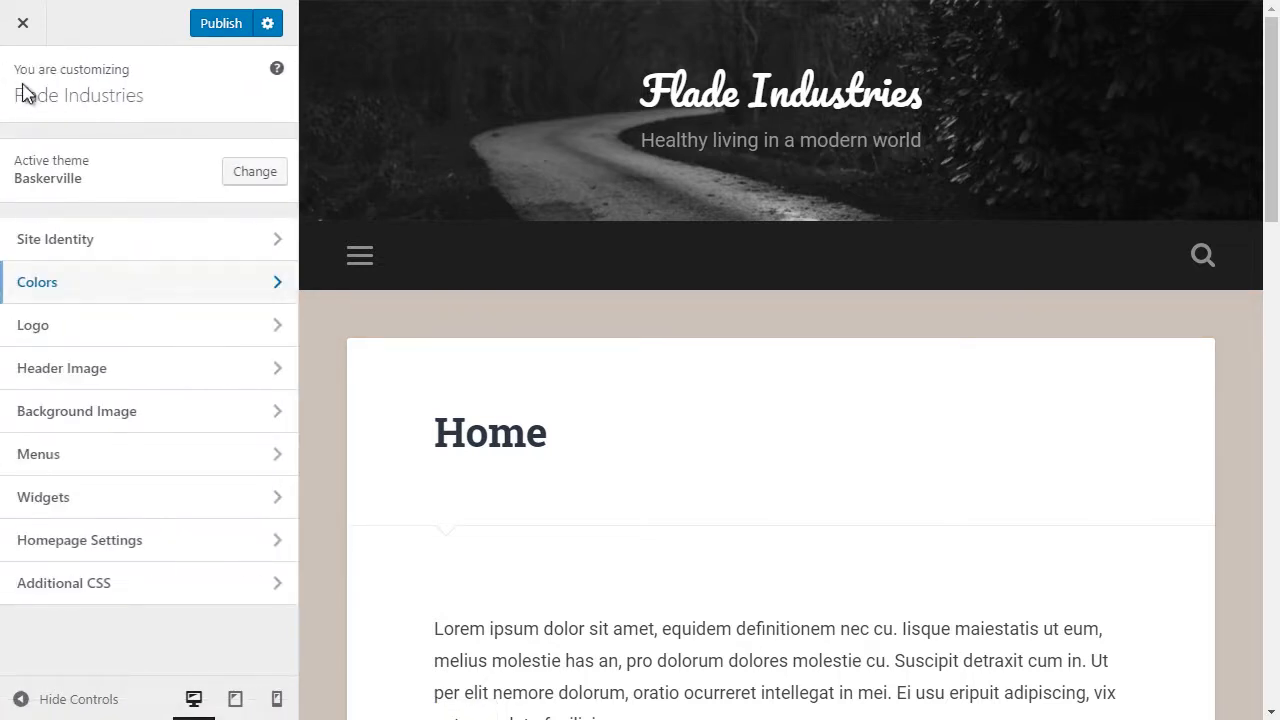
click(147, 295)
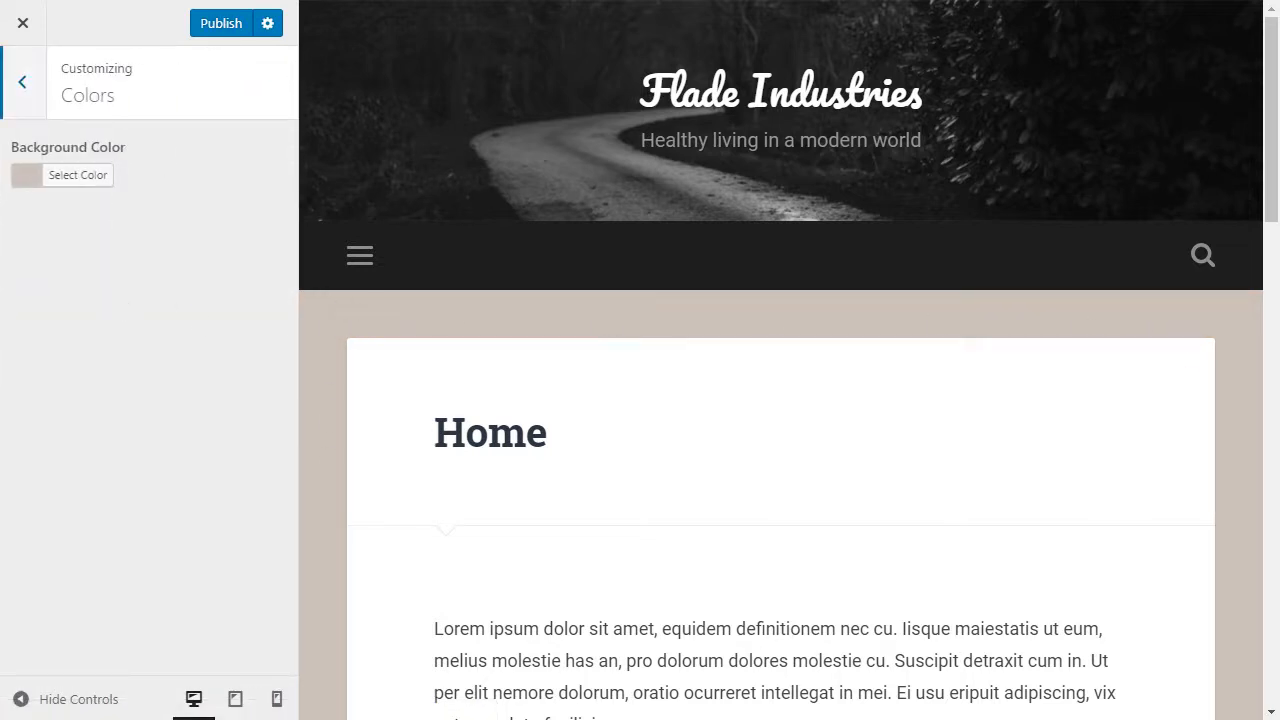
click(43, 108)
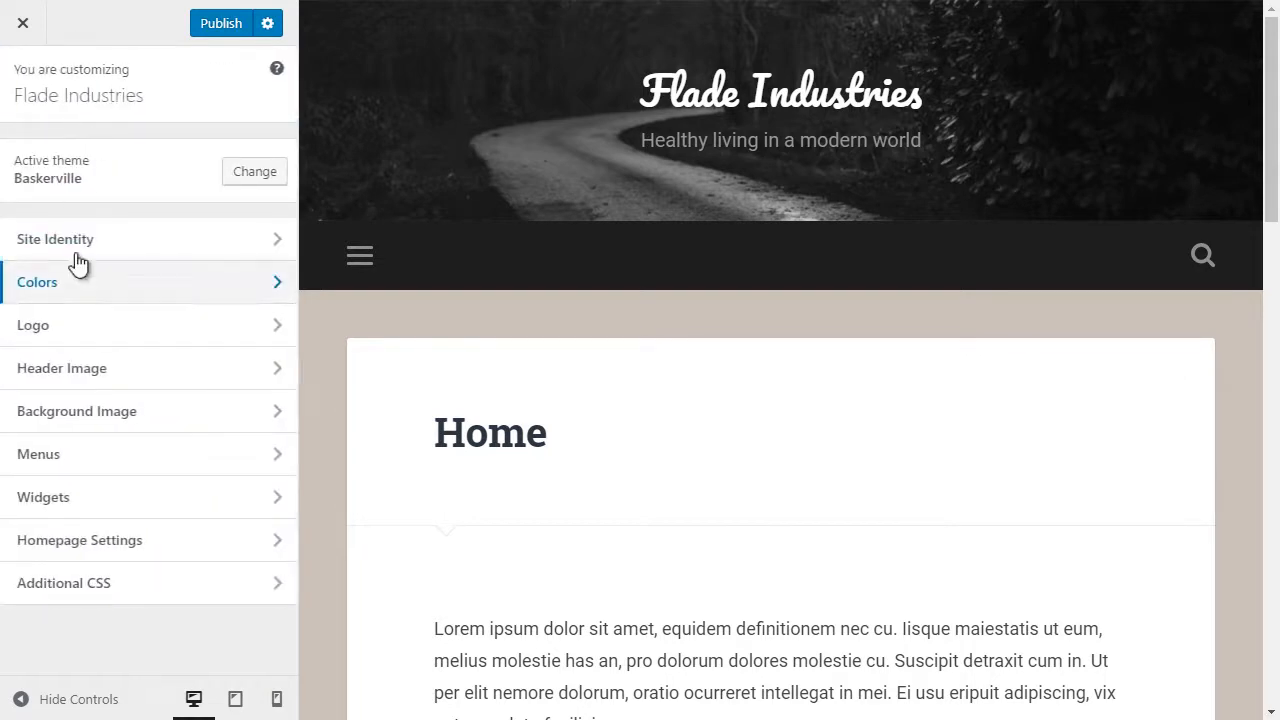
Set the square green-on-white Flade Industries image from the media library as the site logo.
click(52, 337)
click(60, 297)
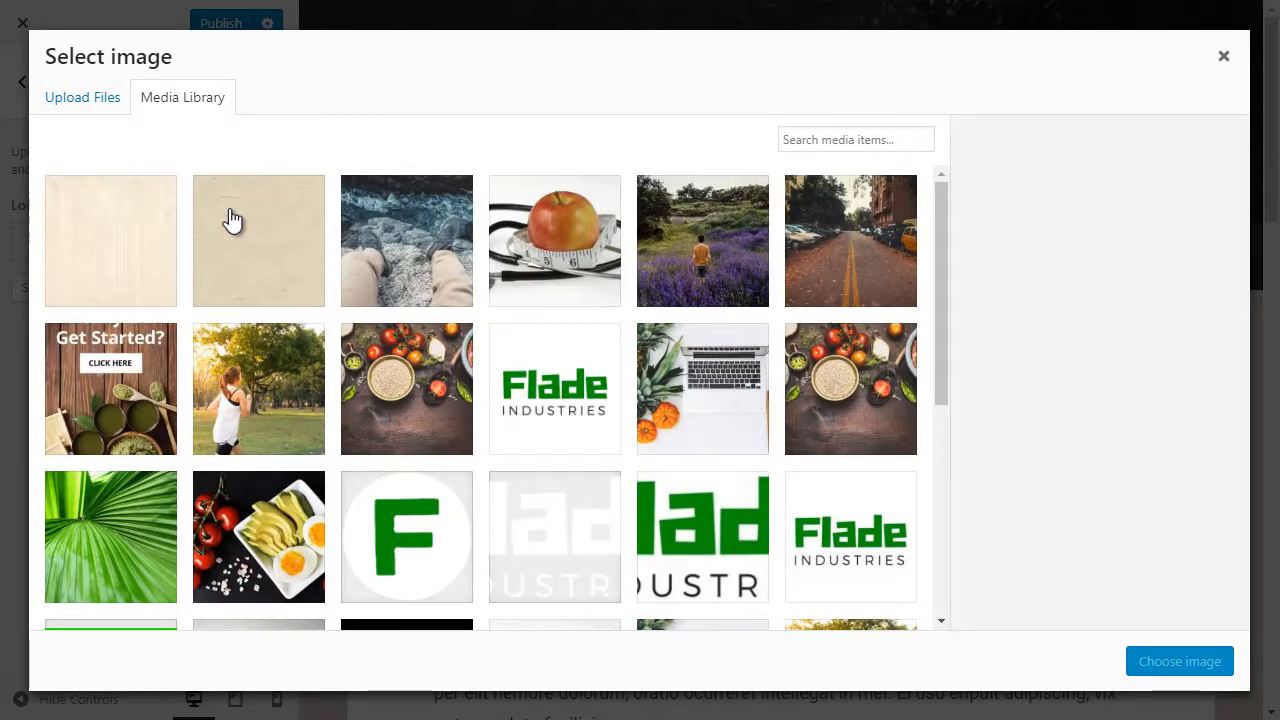
click(549, 385)
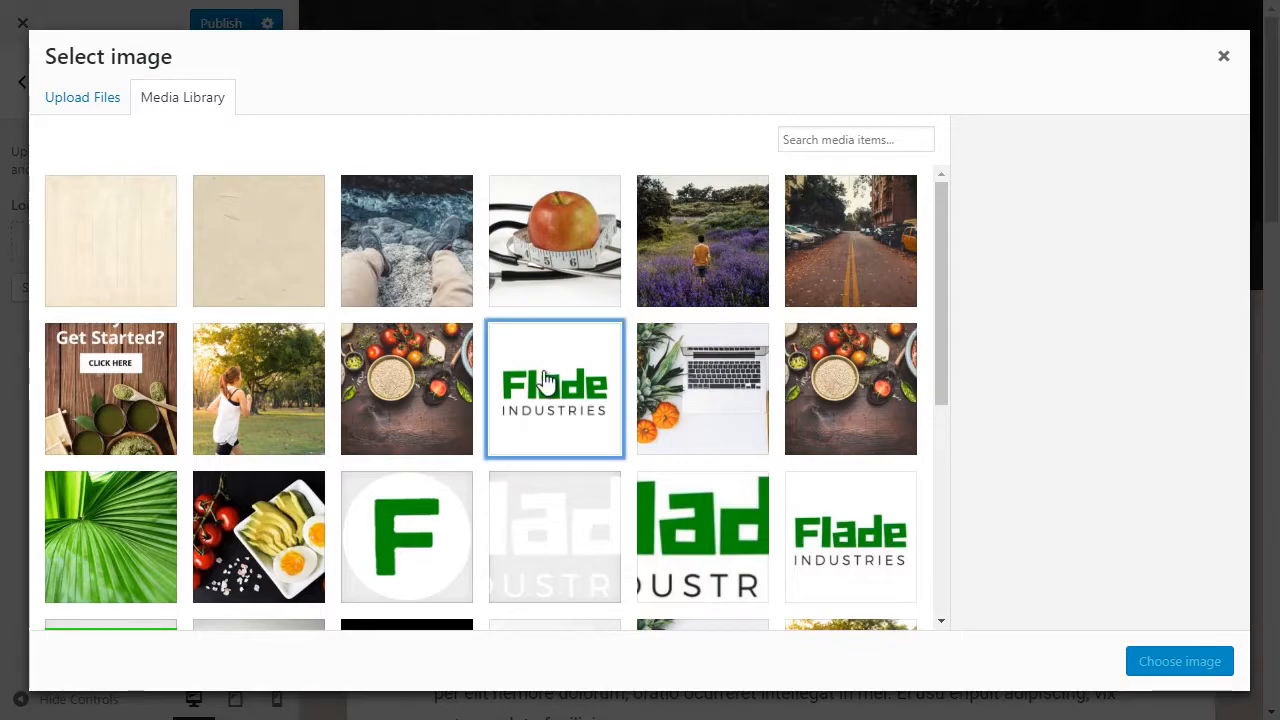
click(1145, 651)
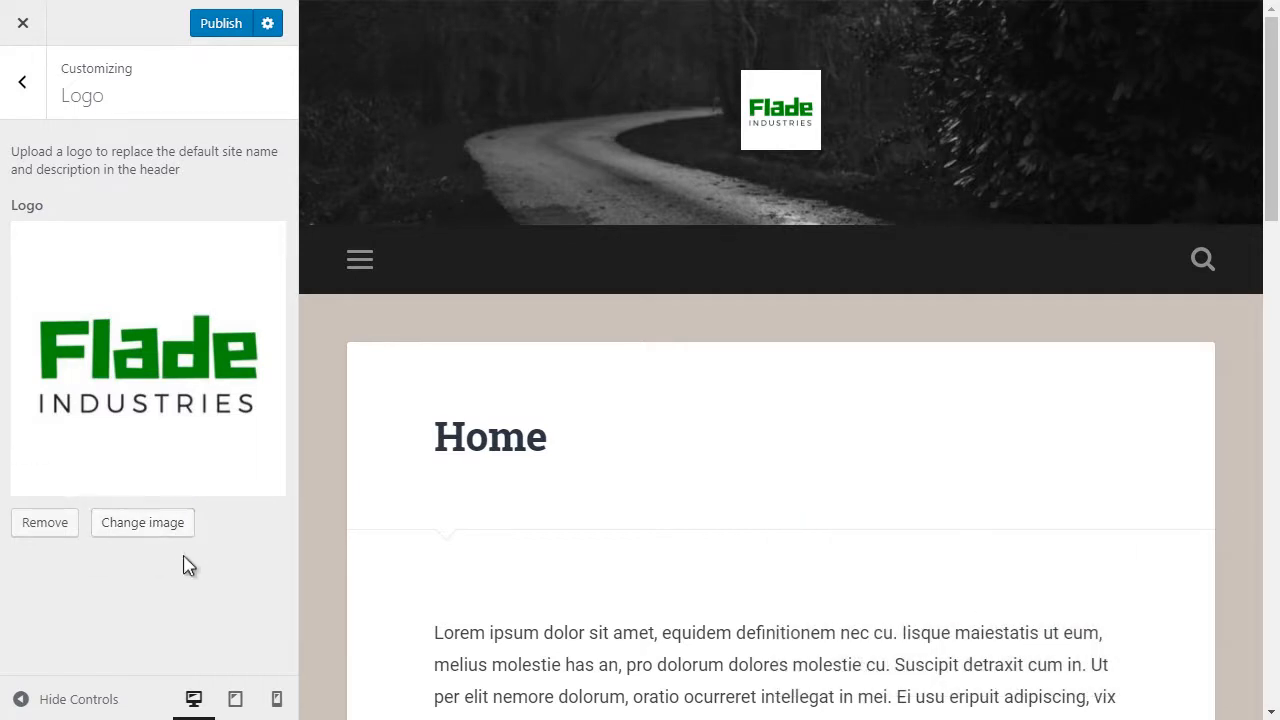
Replace the site logo with the white fladelogo.png (450 × 200) from the media library.
click(150, 525)
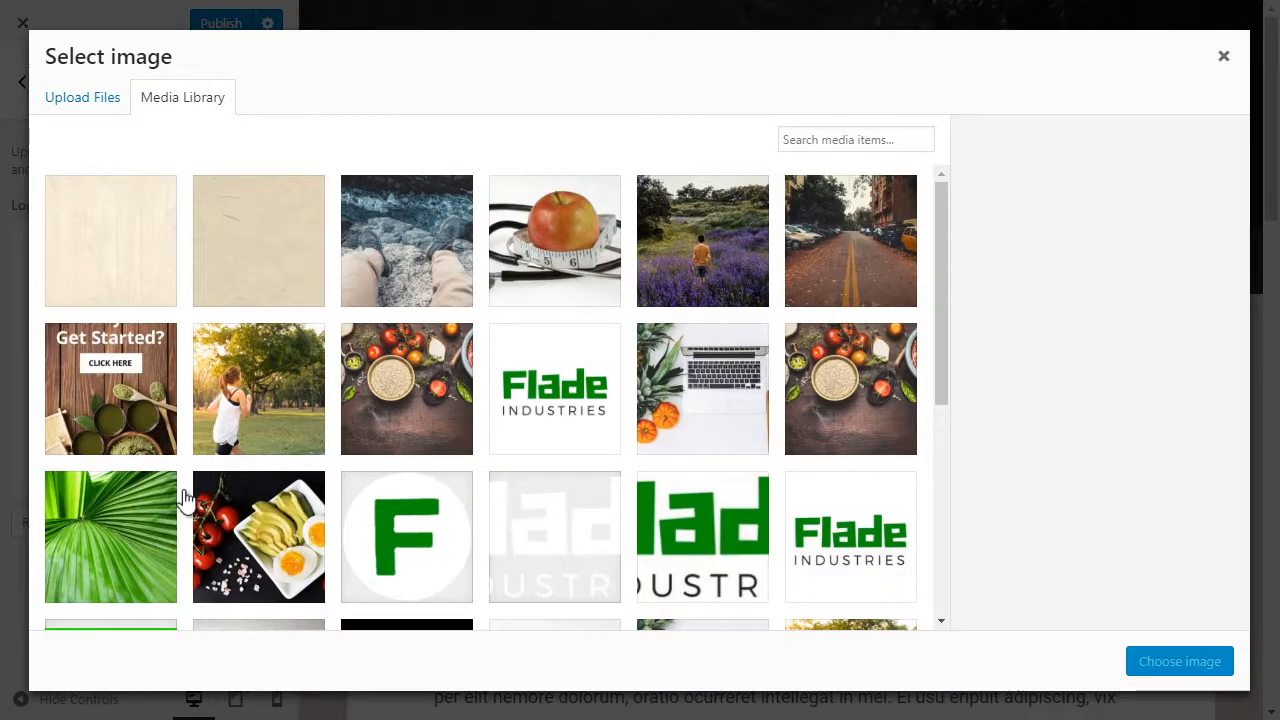
click(555, 530)
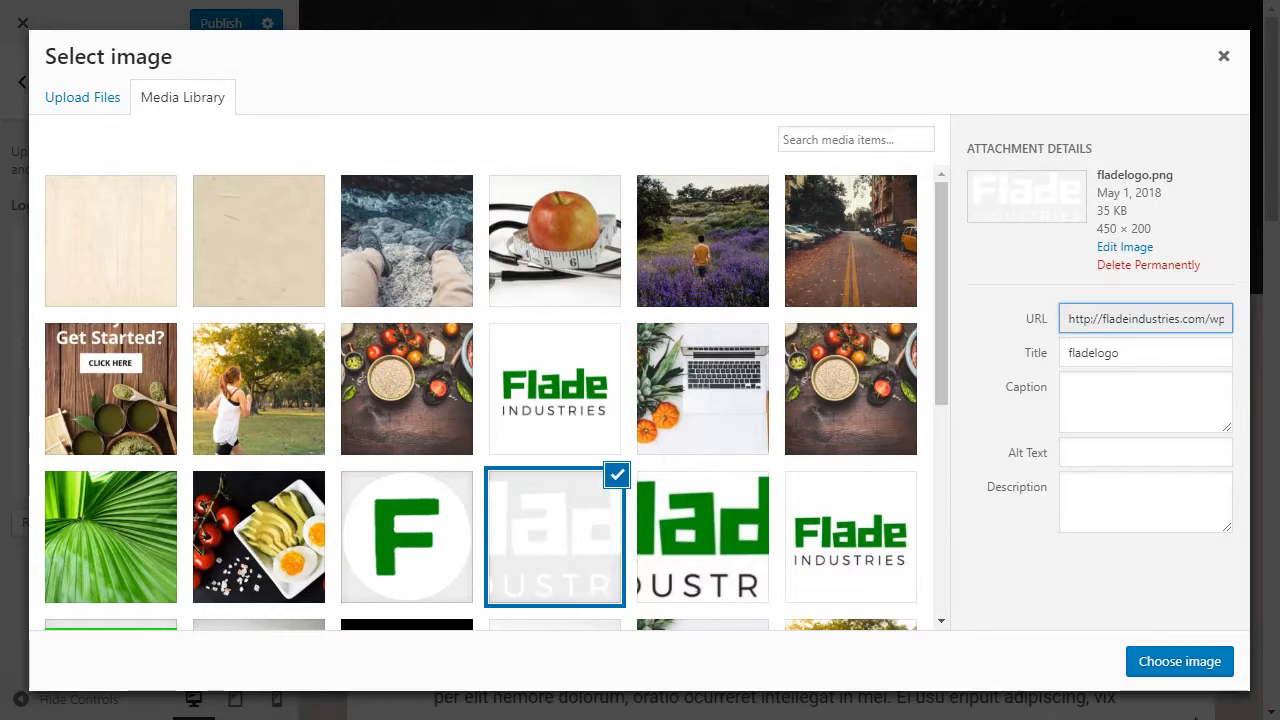
click(1190, 661)
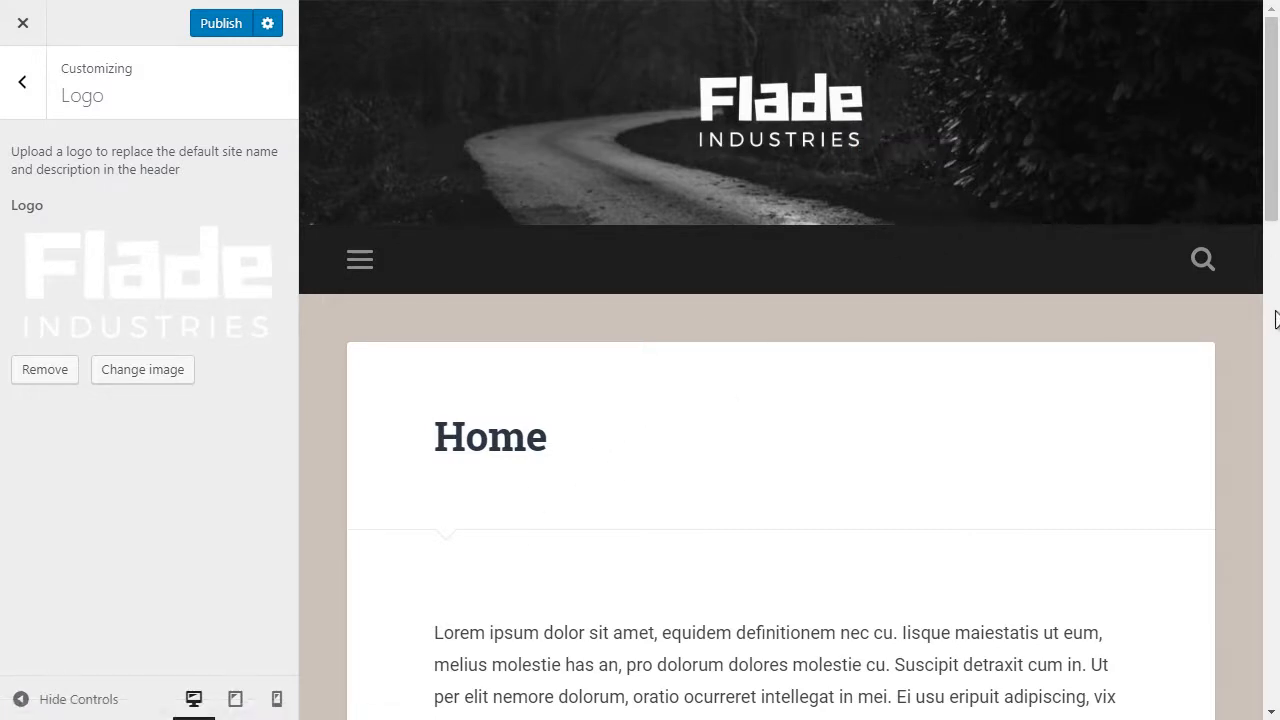
Replace the header image with headweb.jpg from the media library, cropped to a full-width band across its middle, and return to the customizer overview.
click(32, 100)
click(66, 375)
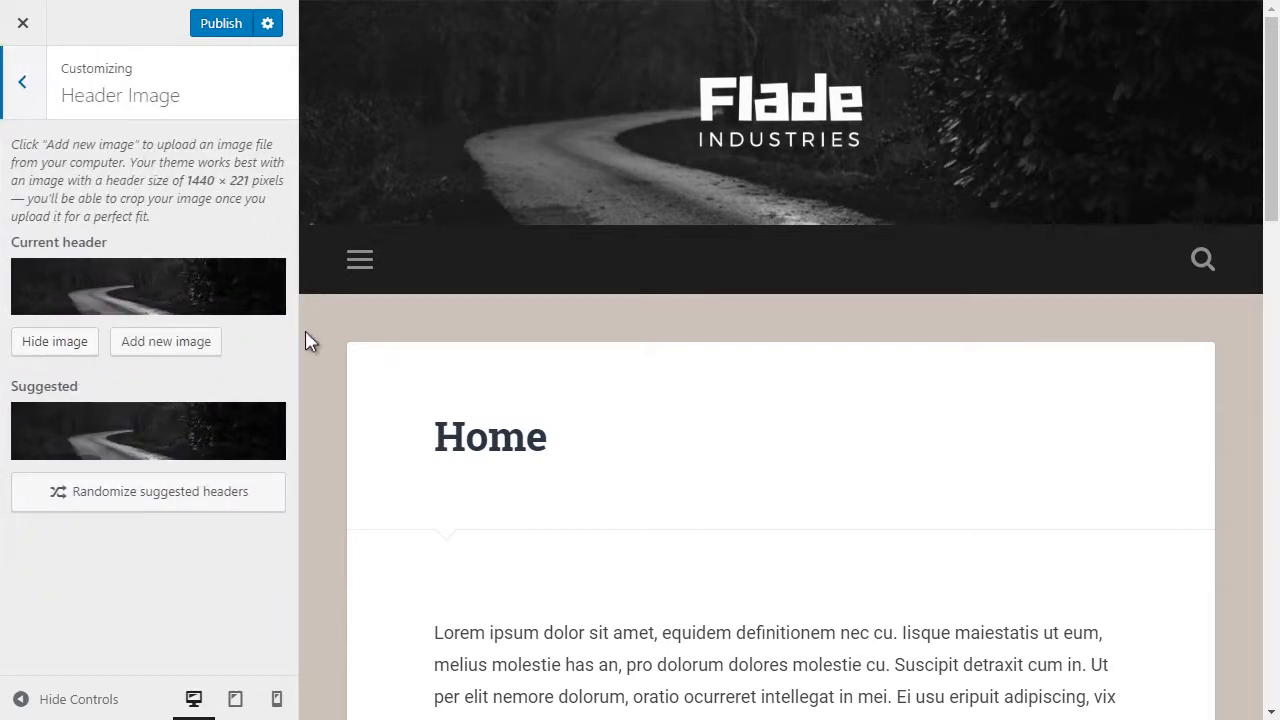
click(178, 346)
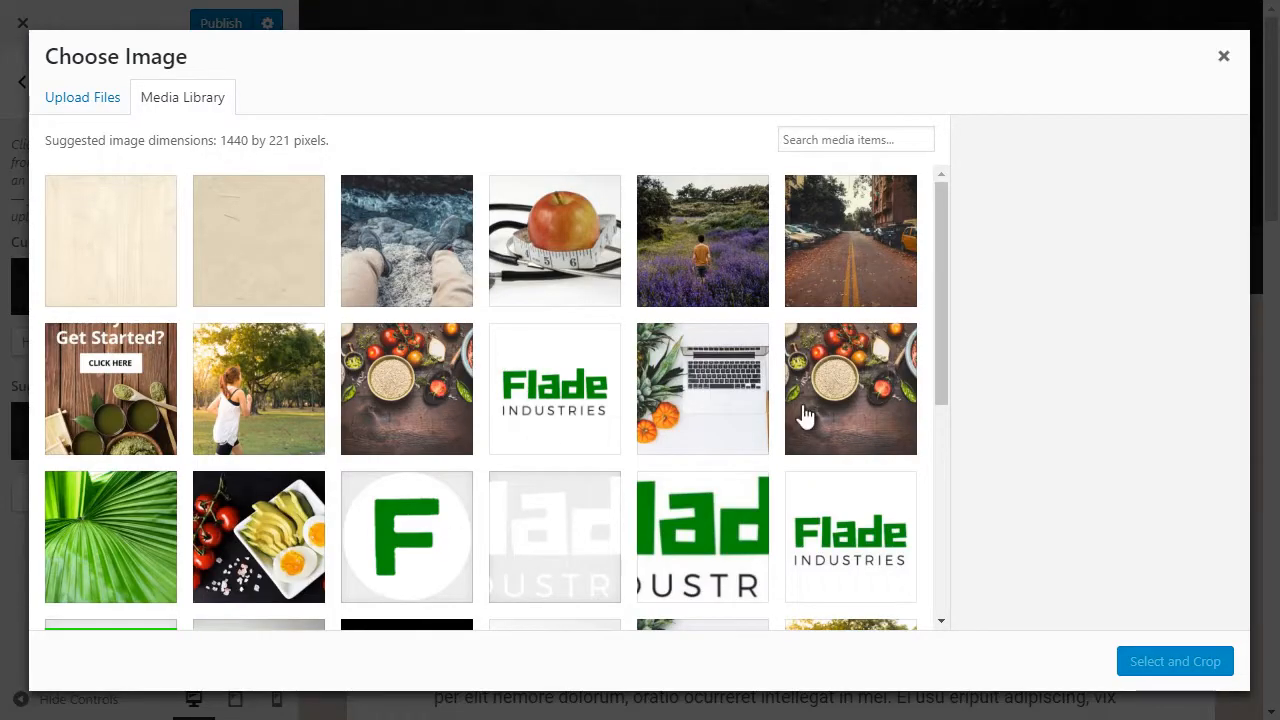
click(849, 406)
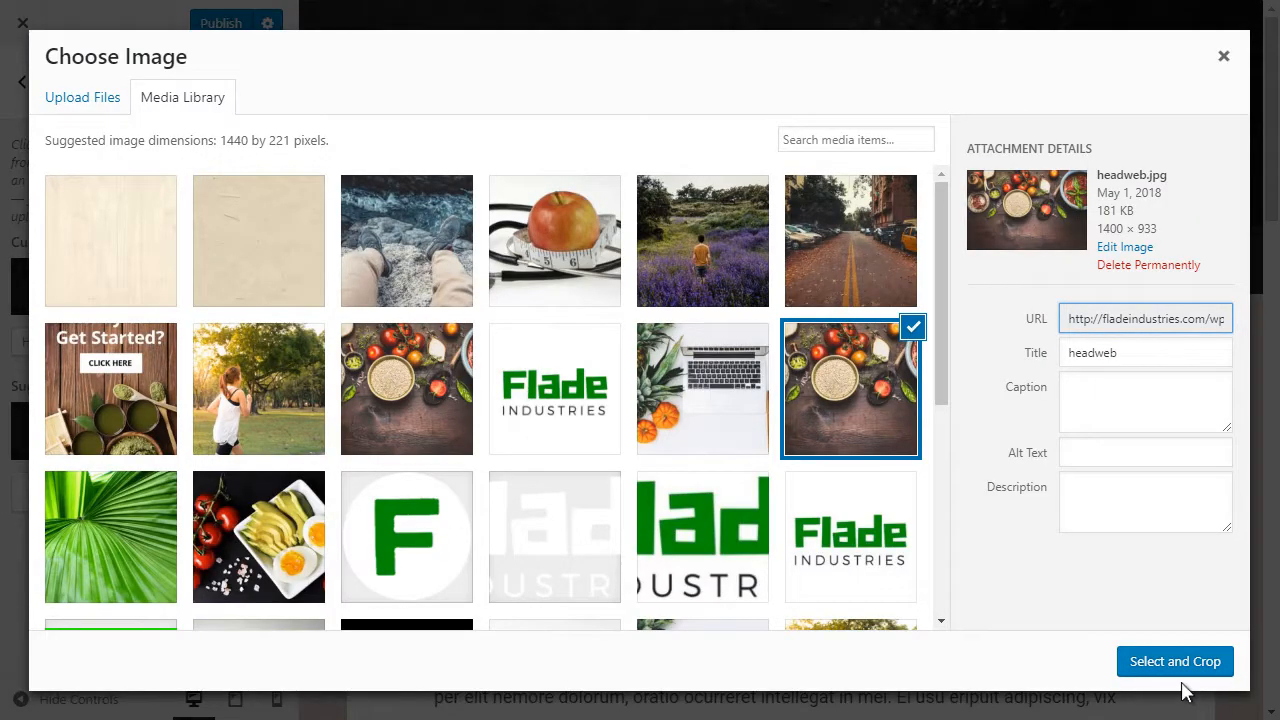
click(1175, 661)
drag(834, 190, 890, 442)
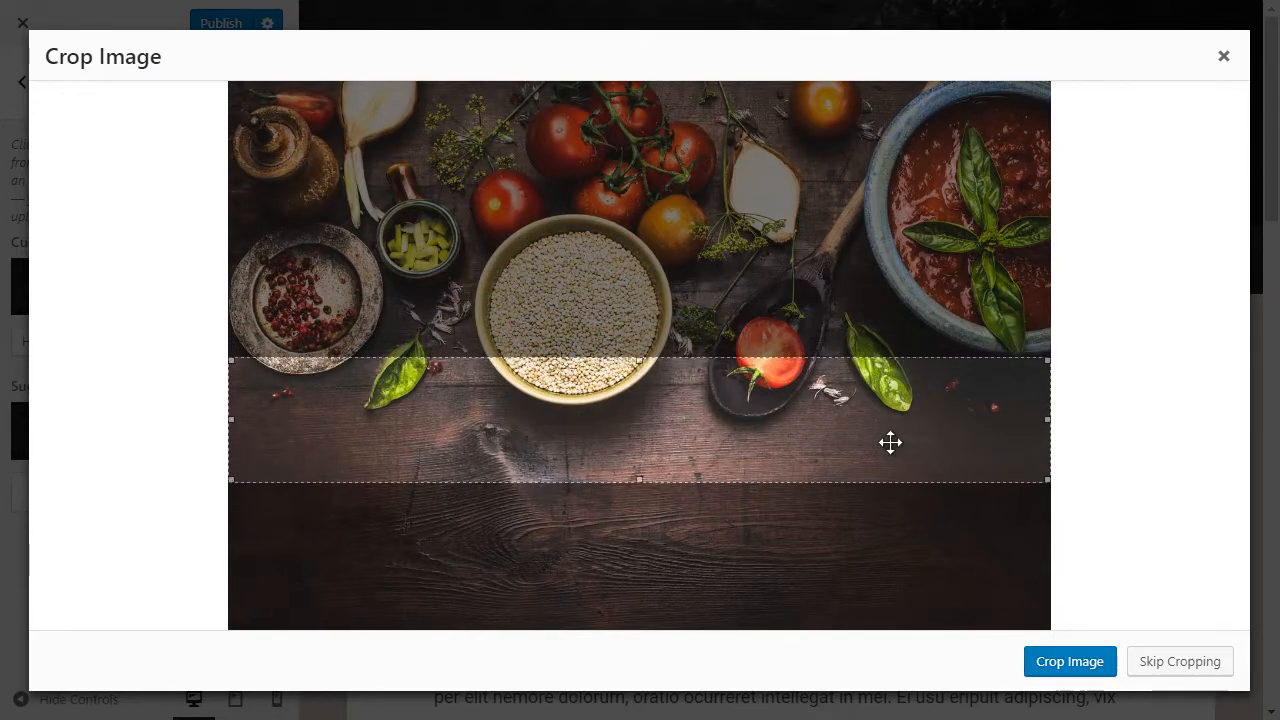
click(1088, 670)
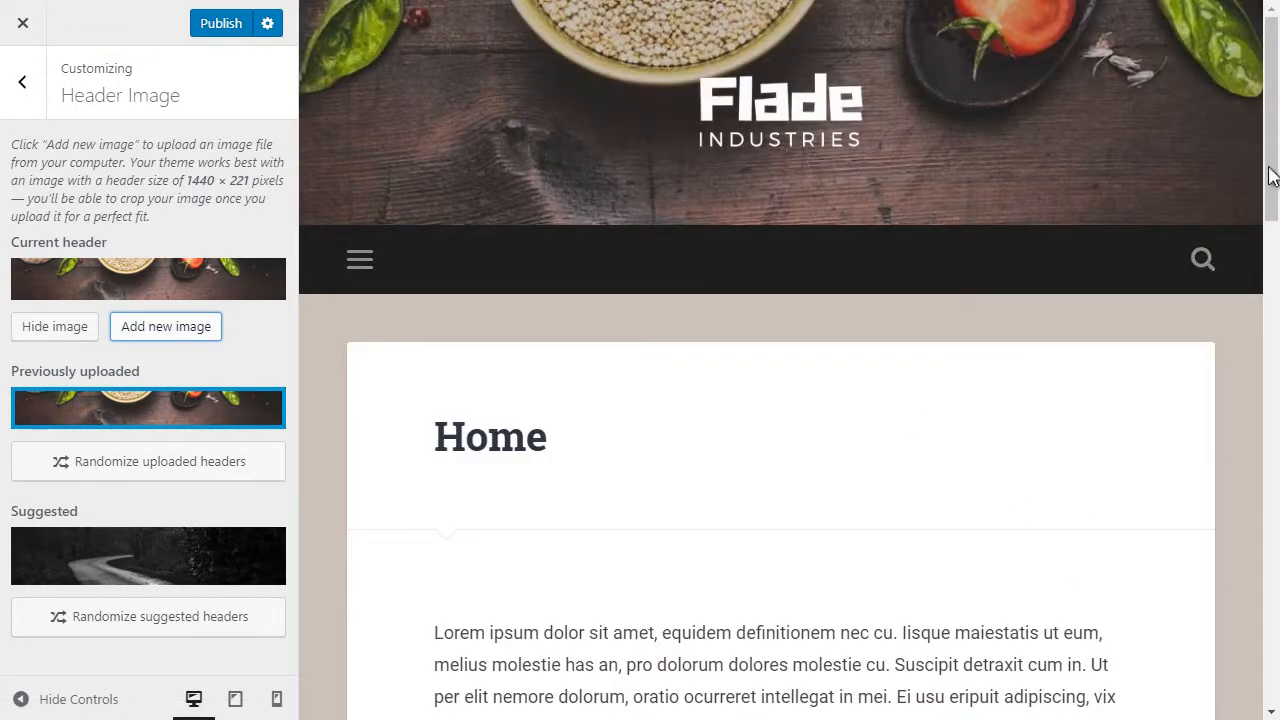
click(22, 82)
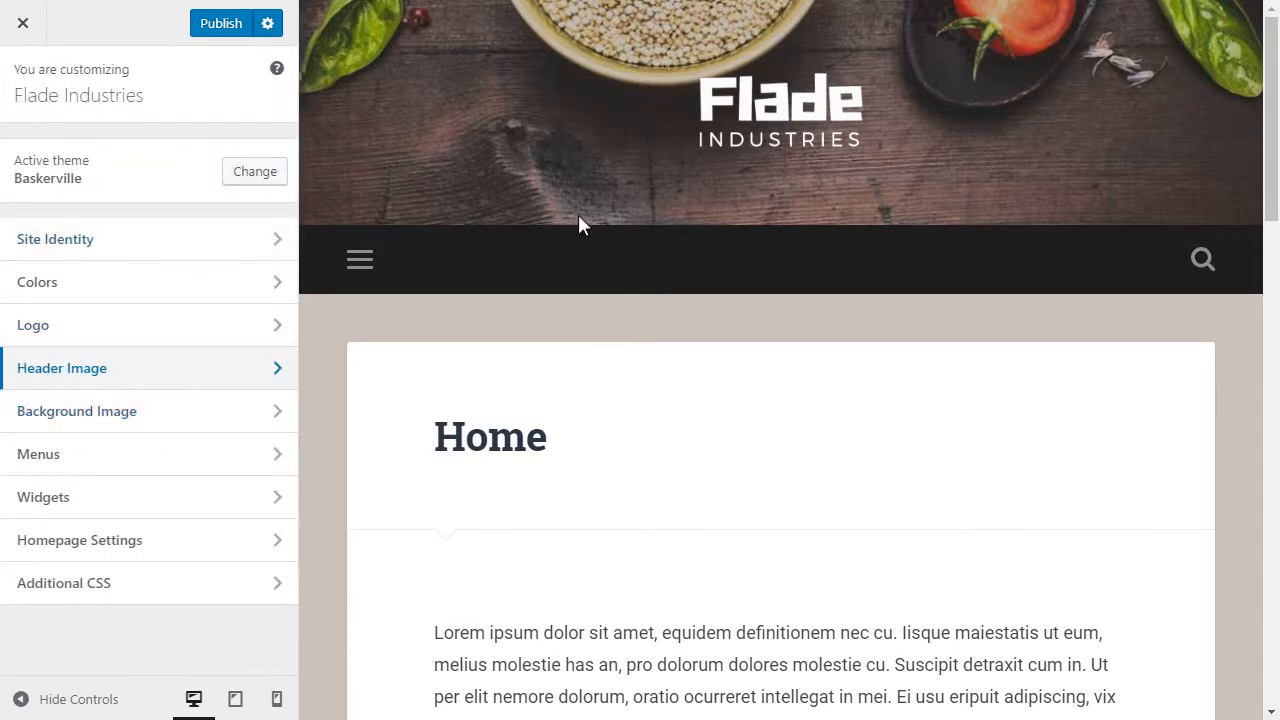
scroll(1271, 163, down, 2)
scroll(1271, 163, up, 2)
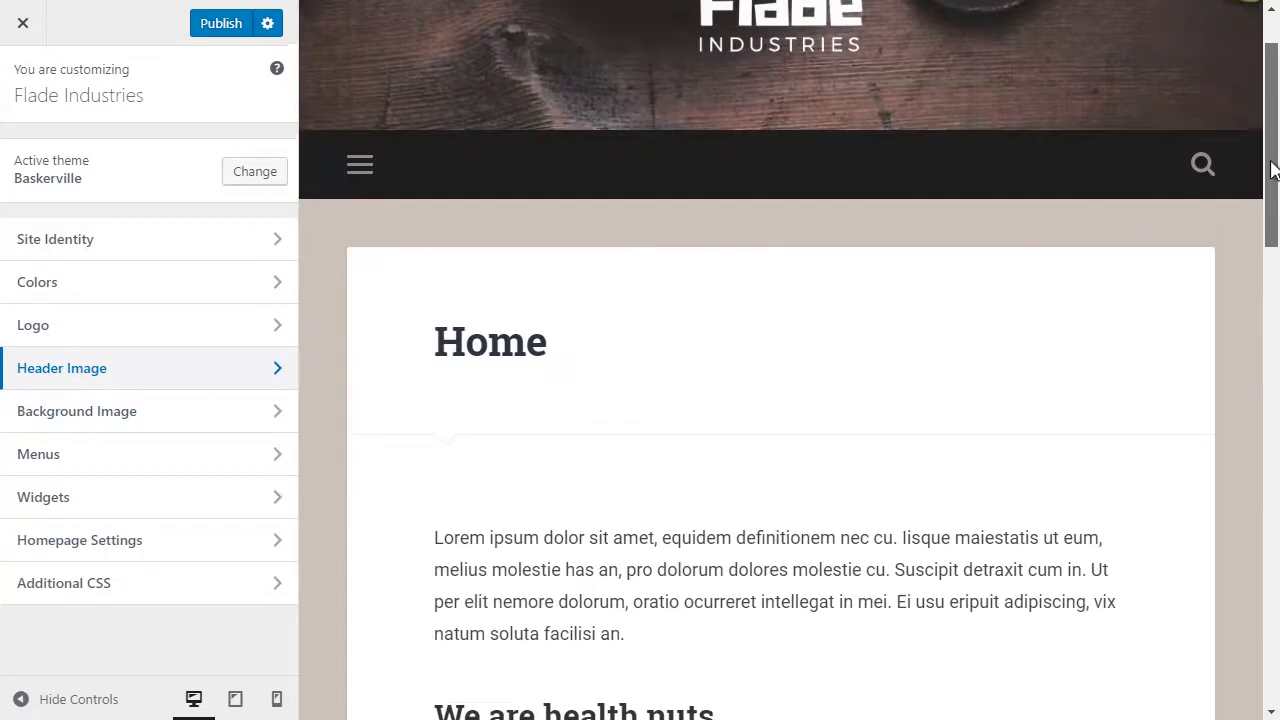
Set texture.jpg (1800 × 1311) from the media library as the site's background image.
click(150, 430)
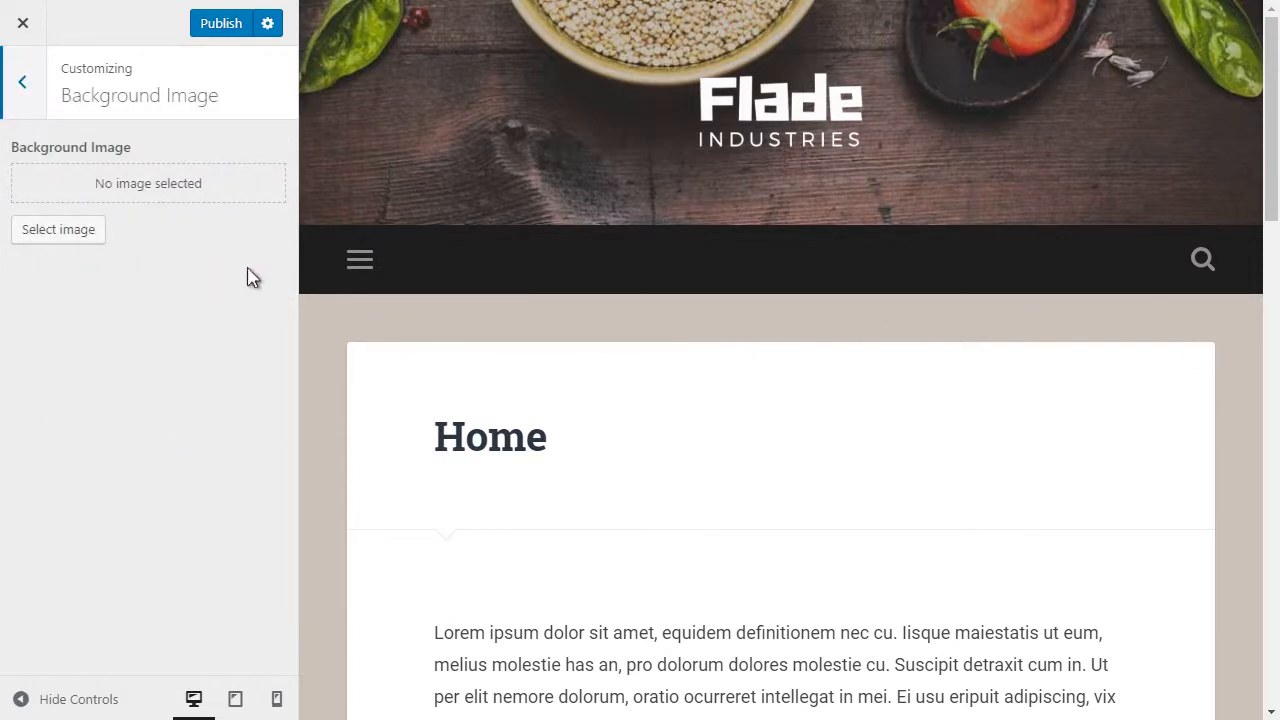
click(58, 232)
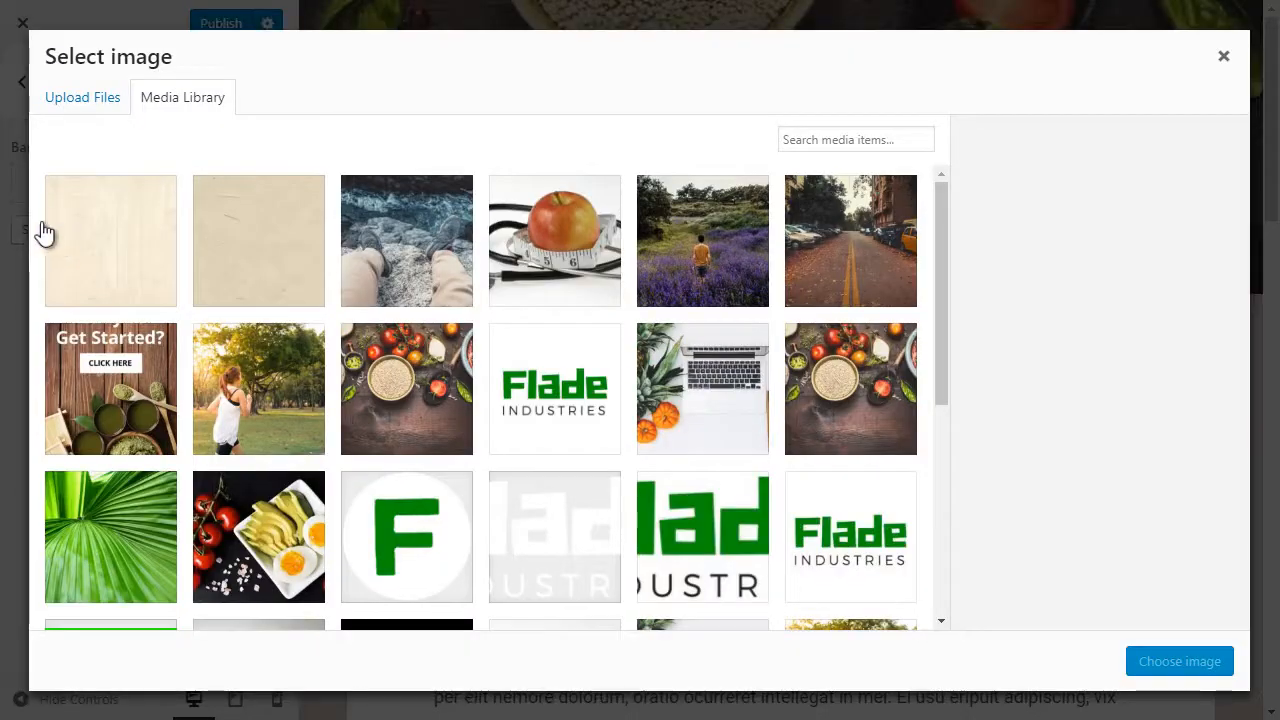
click(130, 275)
click(292, 250)
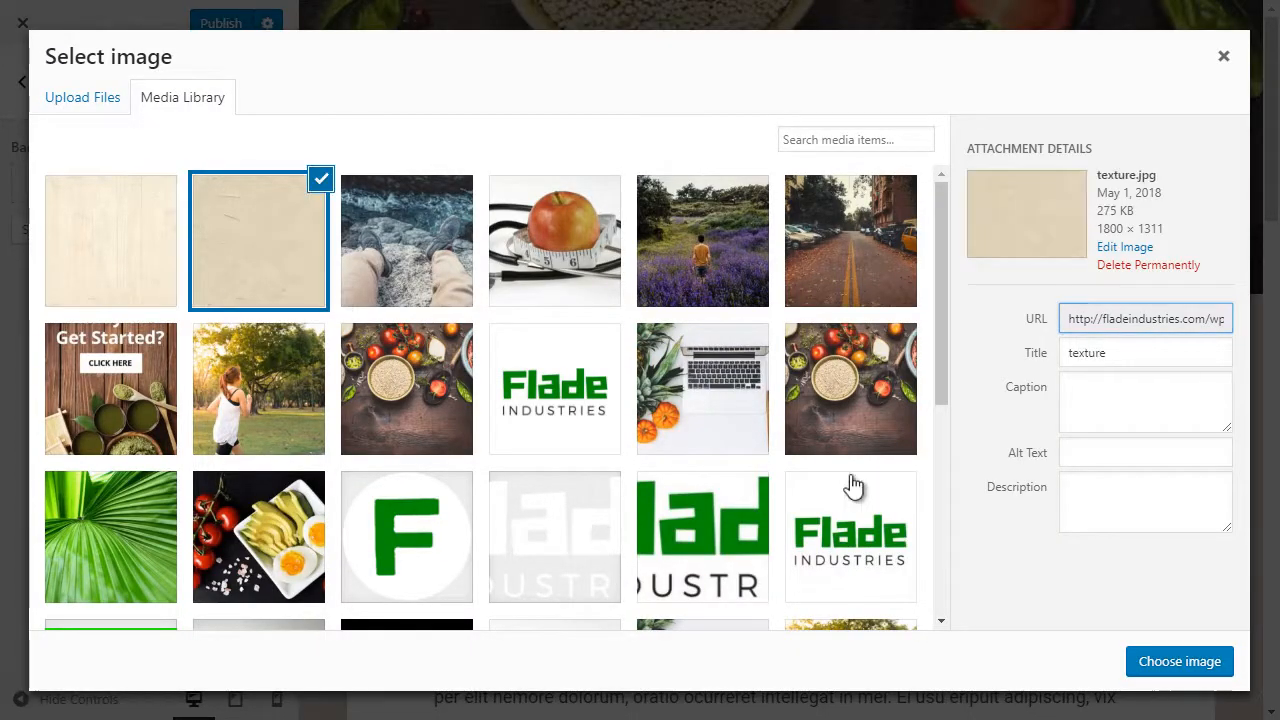
click(1146, 672)
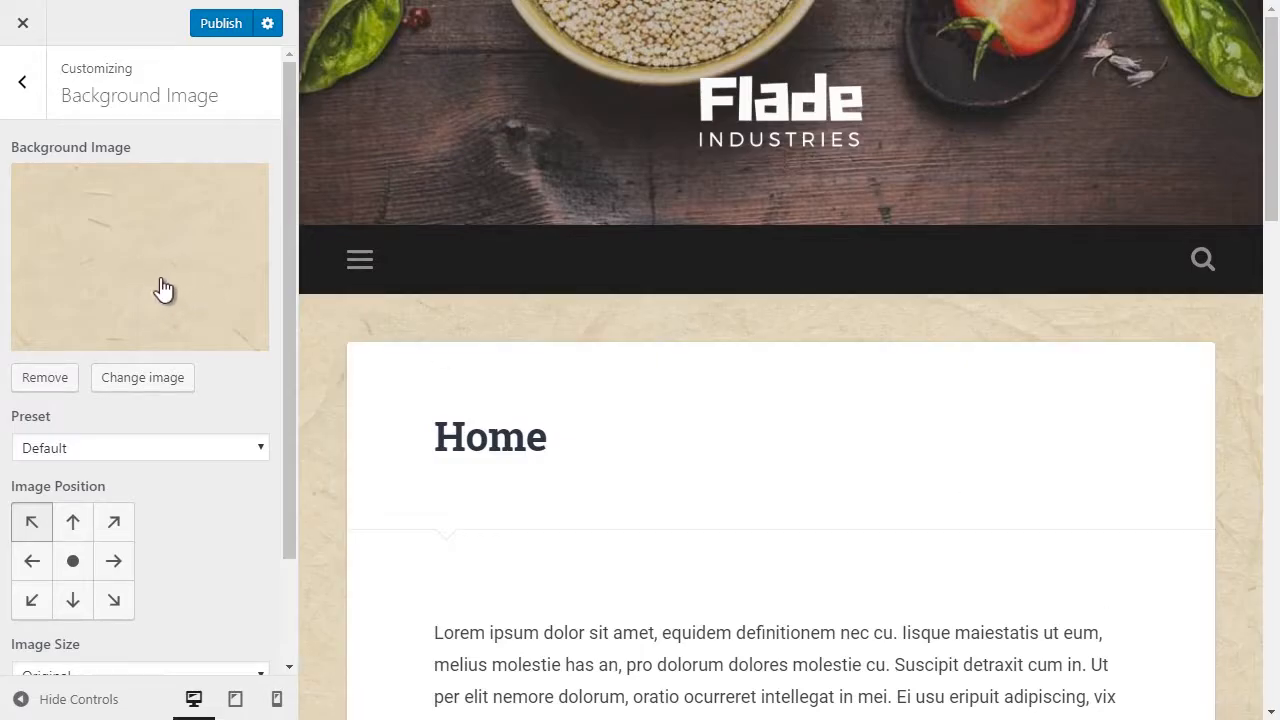
Swap the paper texture background for the light wood texture image from the media library.
click(94, 289)
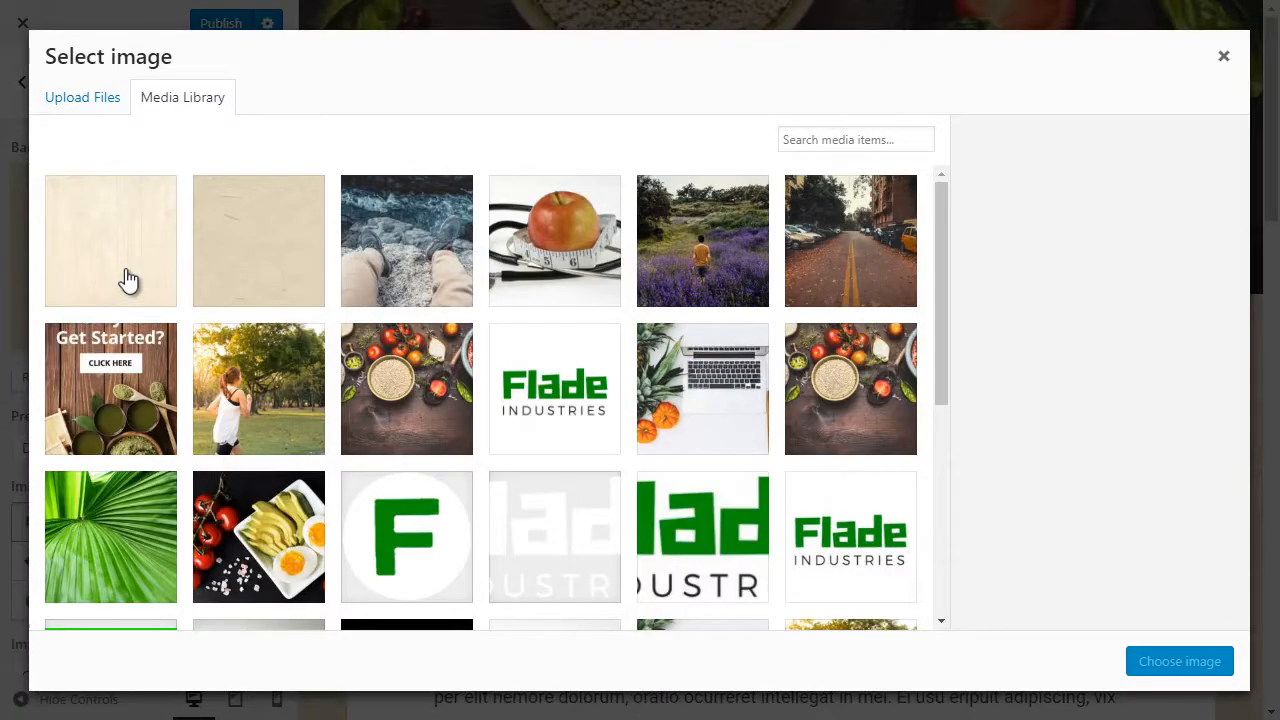
click(134, 257)
click(1188, 665)
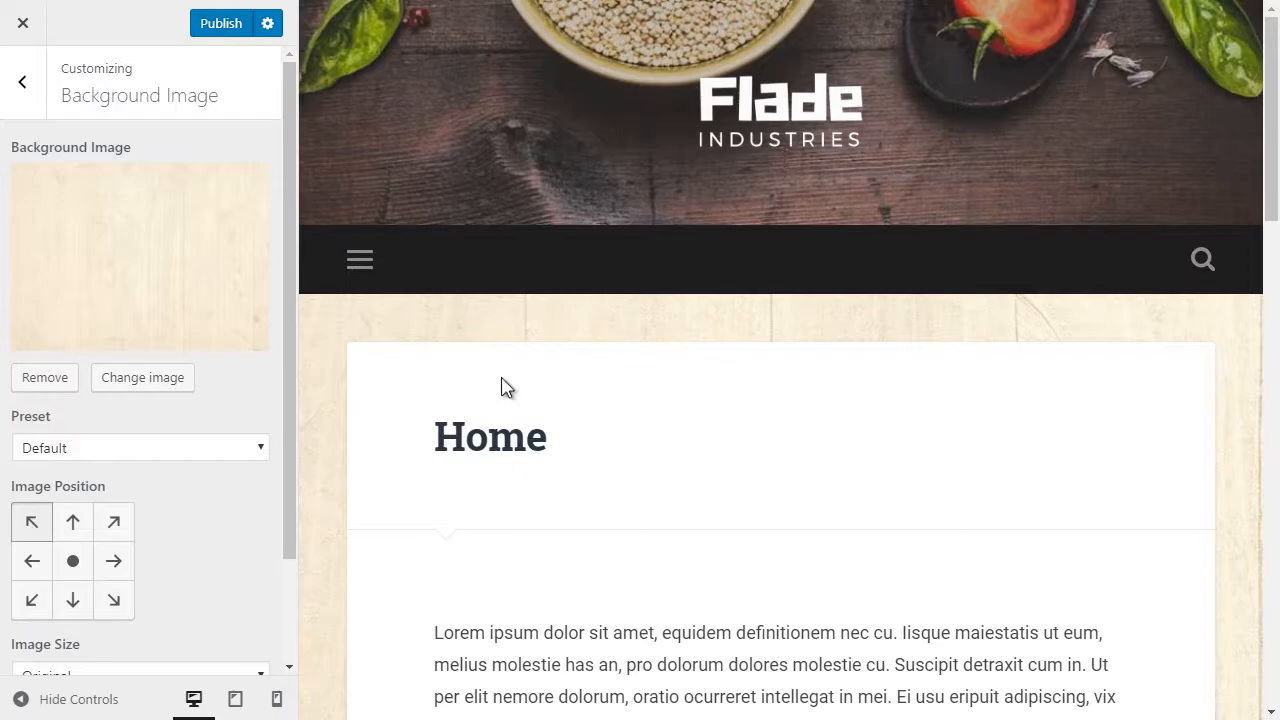
Try the photo of the leaf-strewn street with parked cars as the background image and check it in the preview.
click(37, 250)
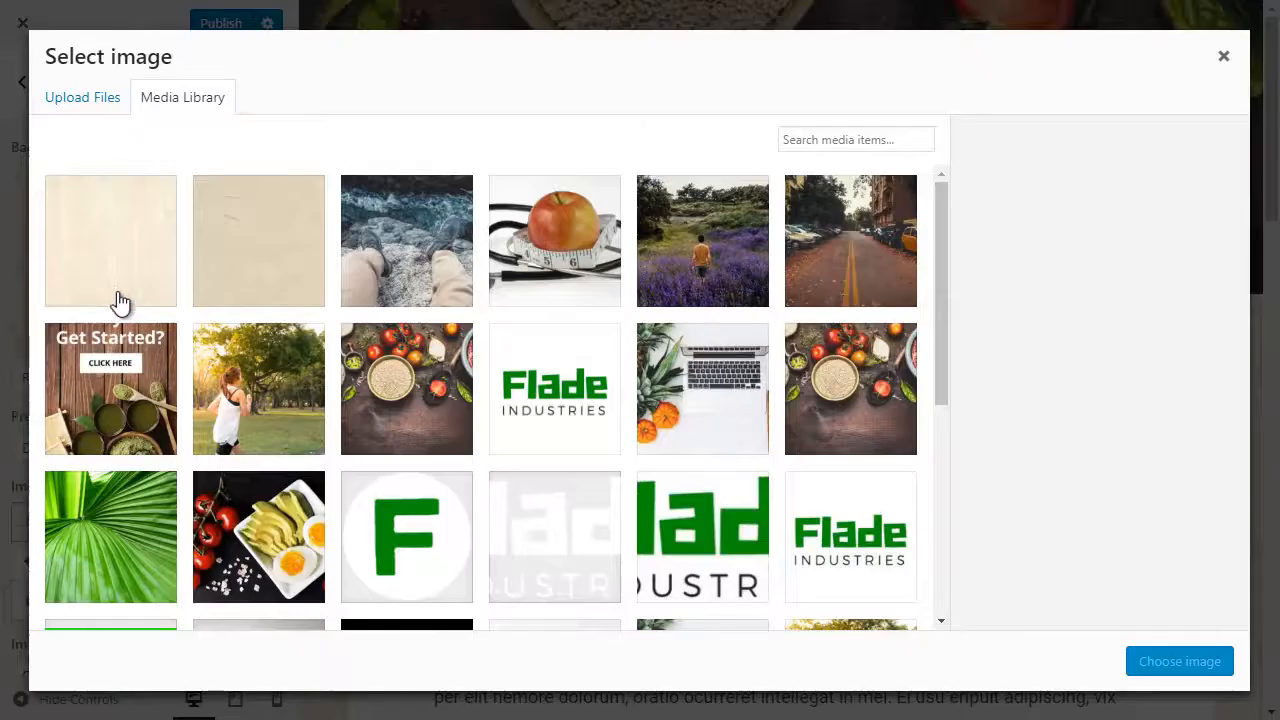
click(820, 229)
click(1180, 667)
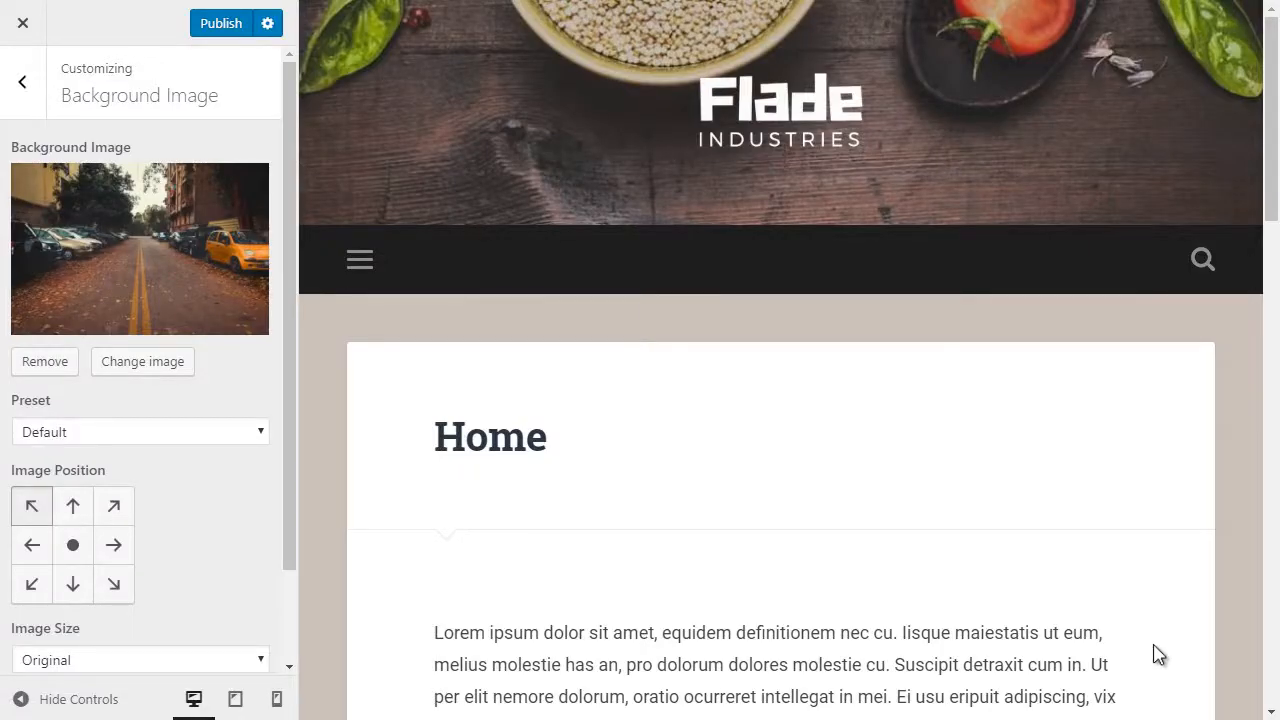
mouse_move(1275, 188)
mouse_down()
mouse_move(1273, 352)
mouse_move(1268, 155)
mouse_up()
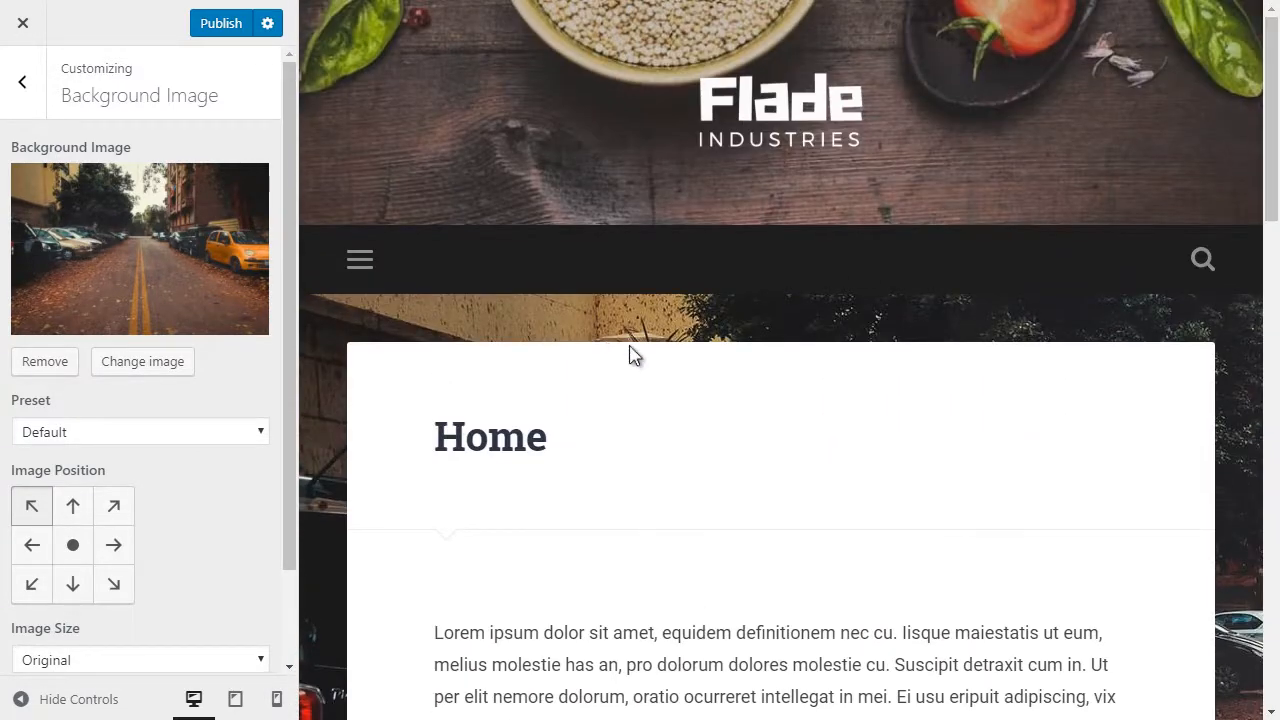
Change the background image from the street photo to woodtexture.jpg (1800 × 1311) and check the preview.
click(127, 368)
click(136, 254)
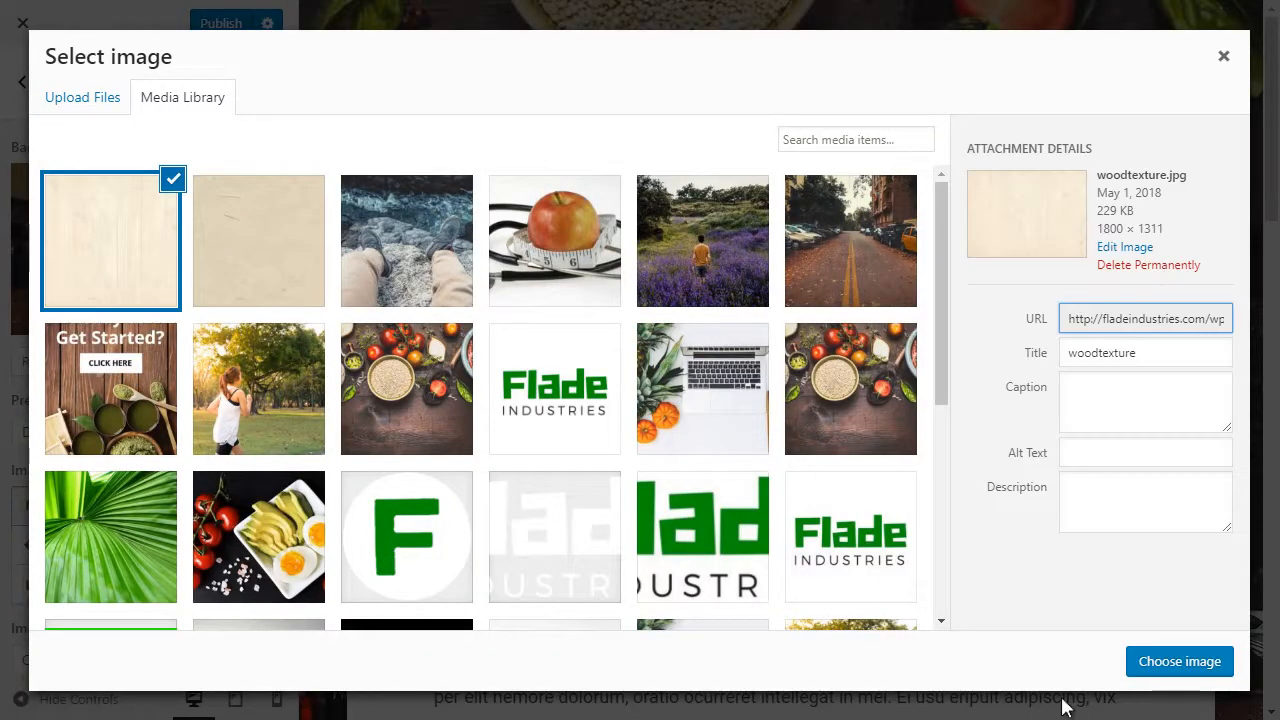
click(1224, 656)
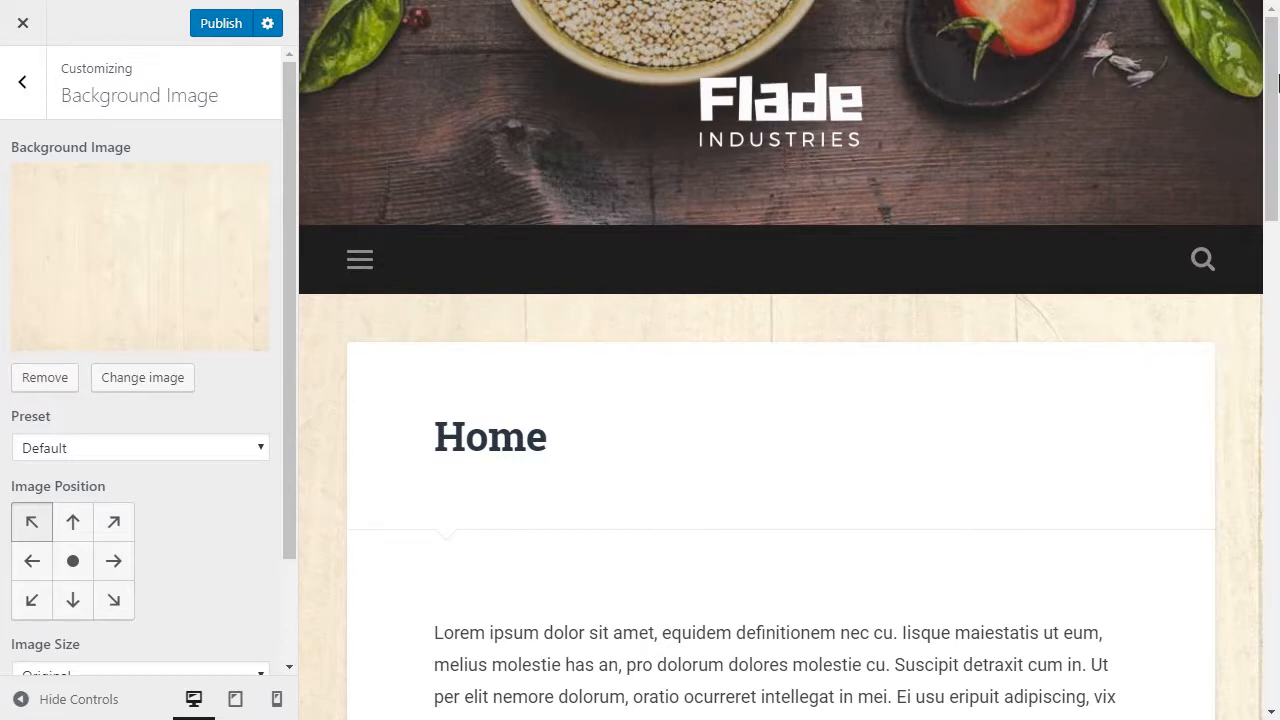
mouse_move(1275, 121)
mouse_down()
mouse_move(1275, 494)
mouse_move(1275, 110)
mouse_up()
Examine the Image Size options of the background image, keeping Original.
scroll(160, 550, down, 1)
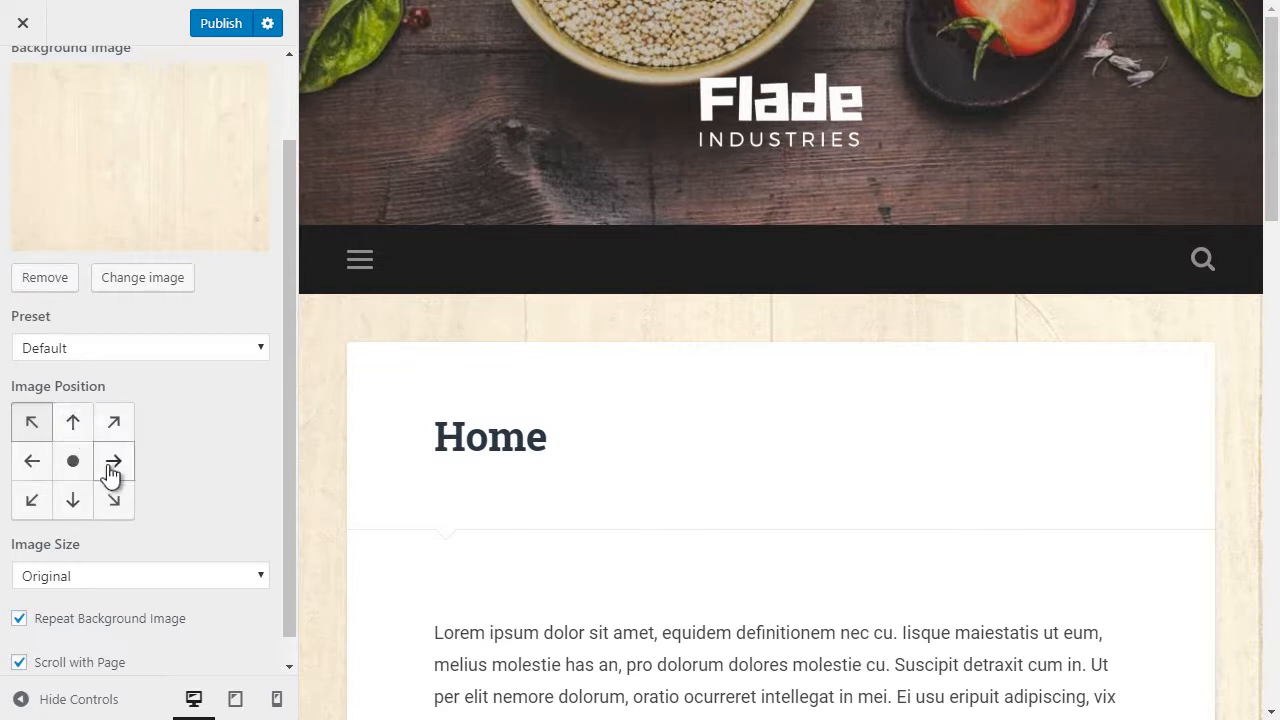
click(96, 578)
click(100, 590)
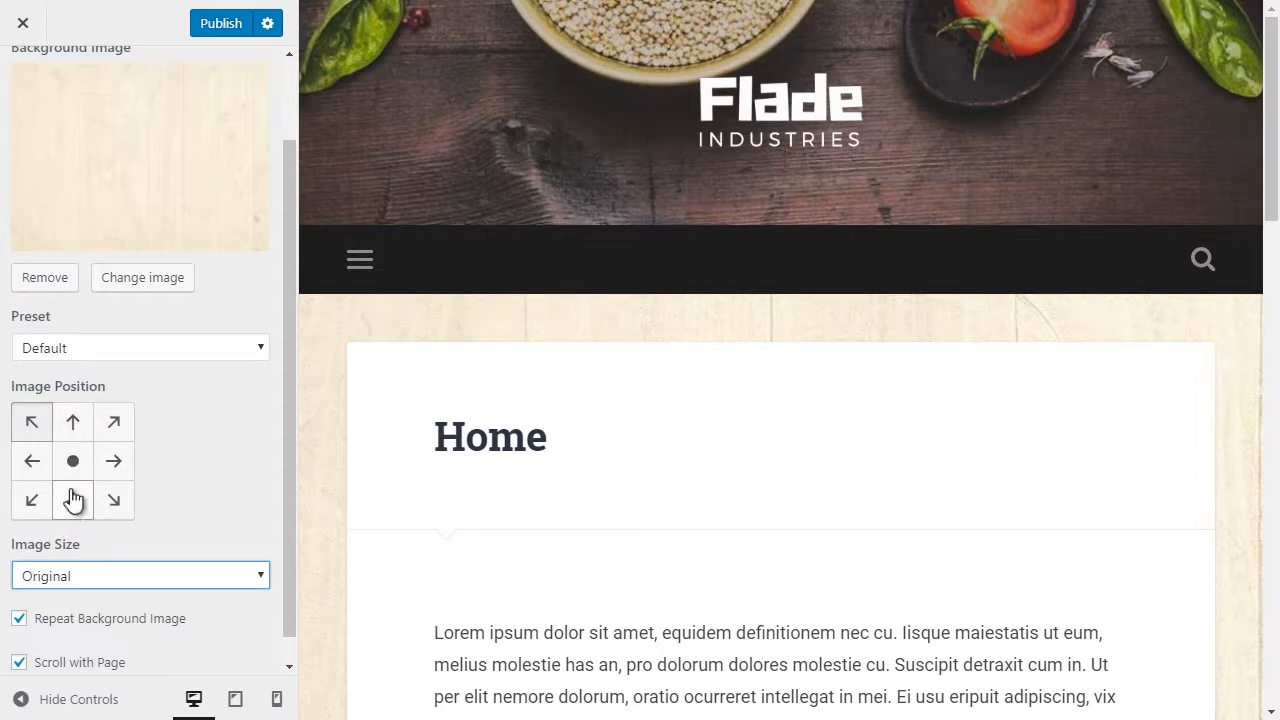
click(147, 578)
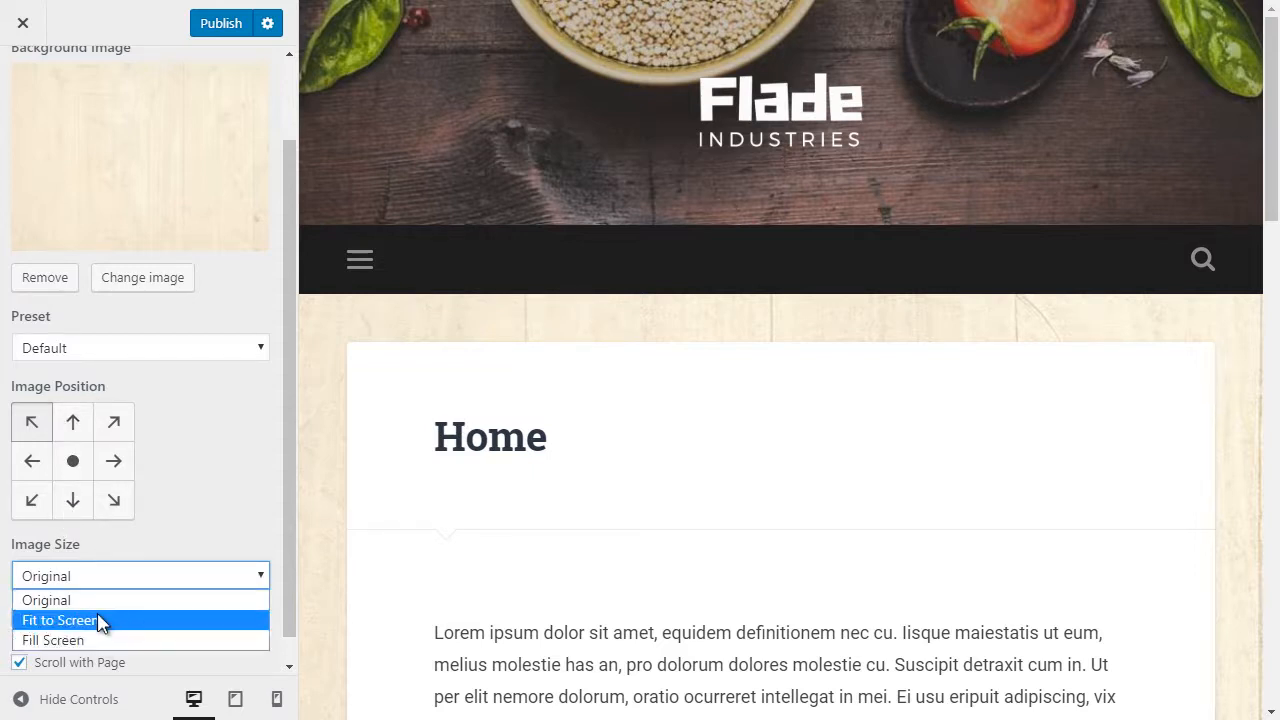
click(188, 462)
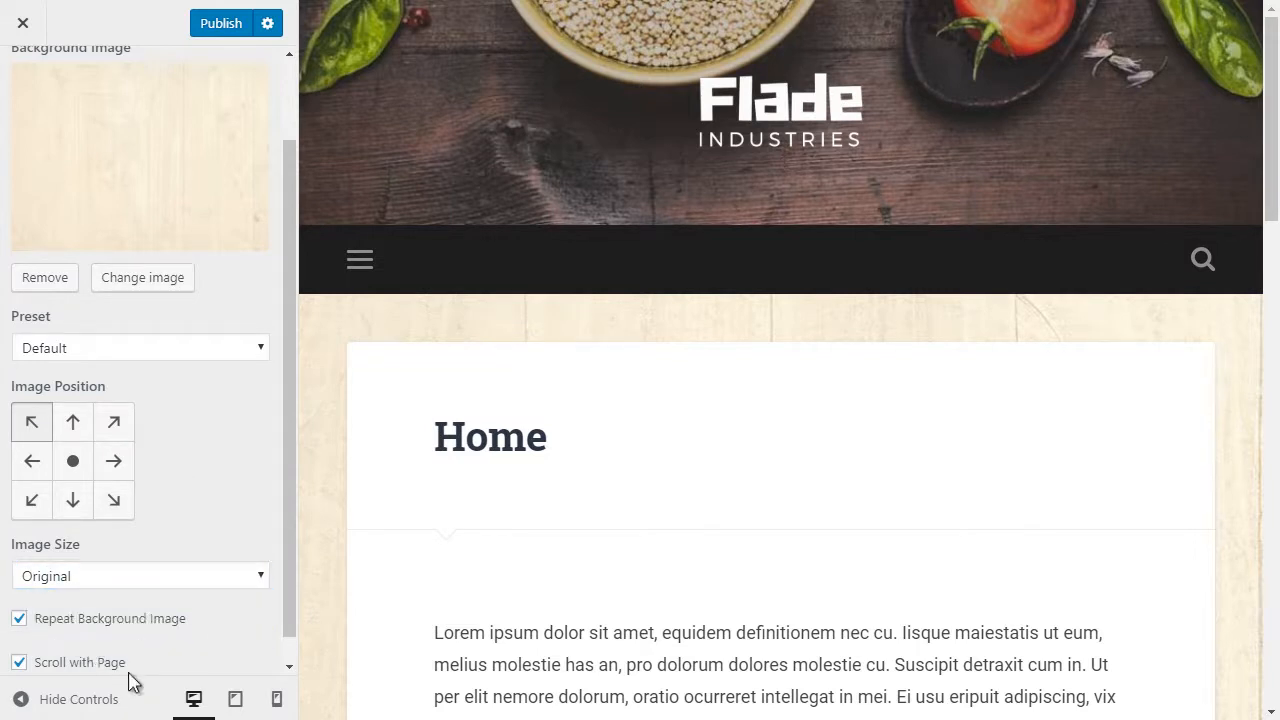
Turn off Scroll with Page for the background image, check the fixed background in the preview, and return to the customizer overview.
scroll(129, 612, down, 1)
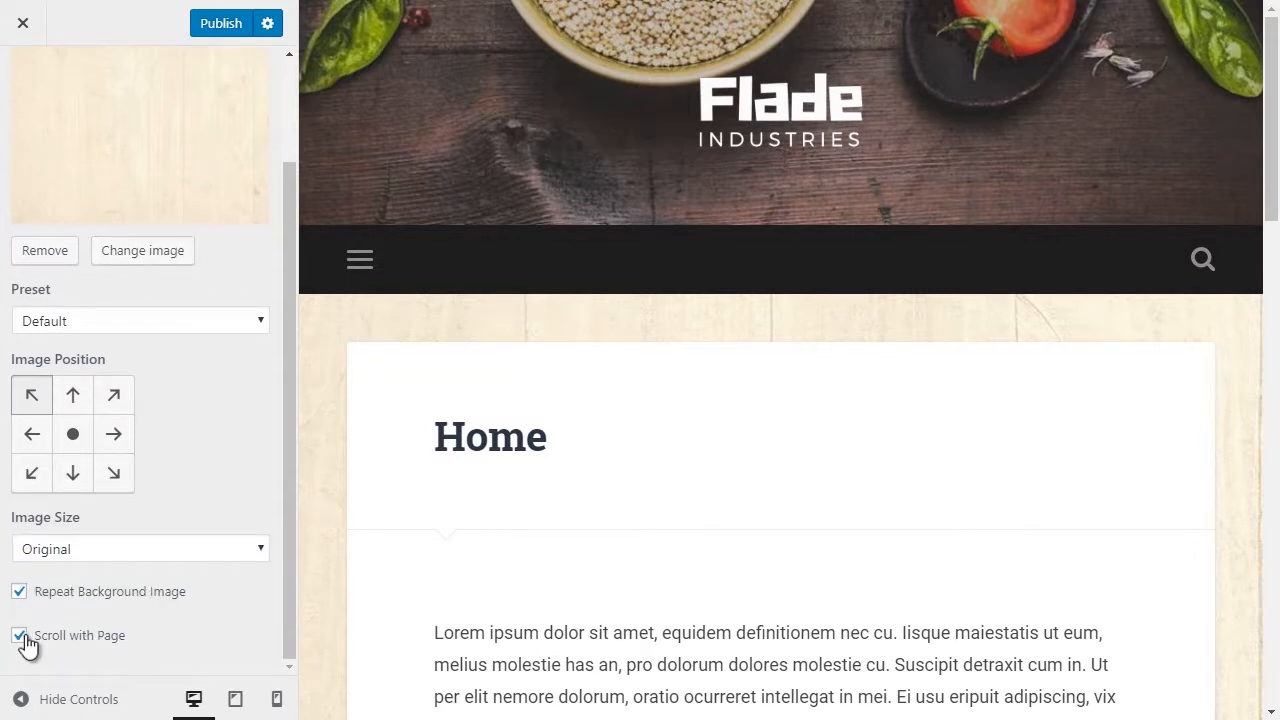
scroll(1270, 170, down, 2)
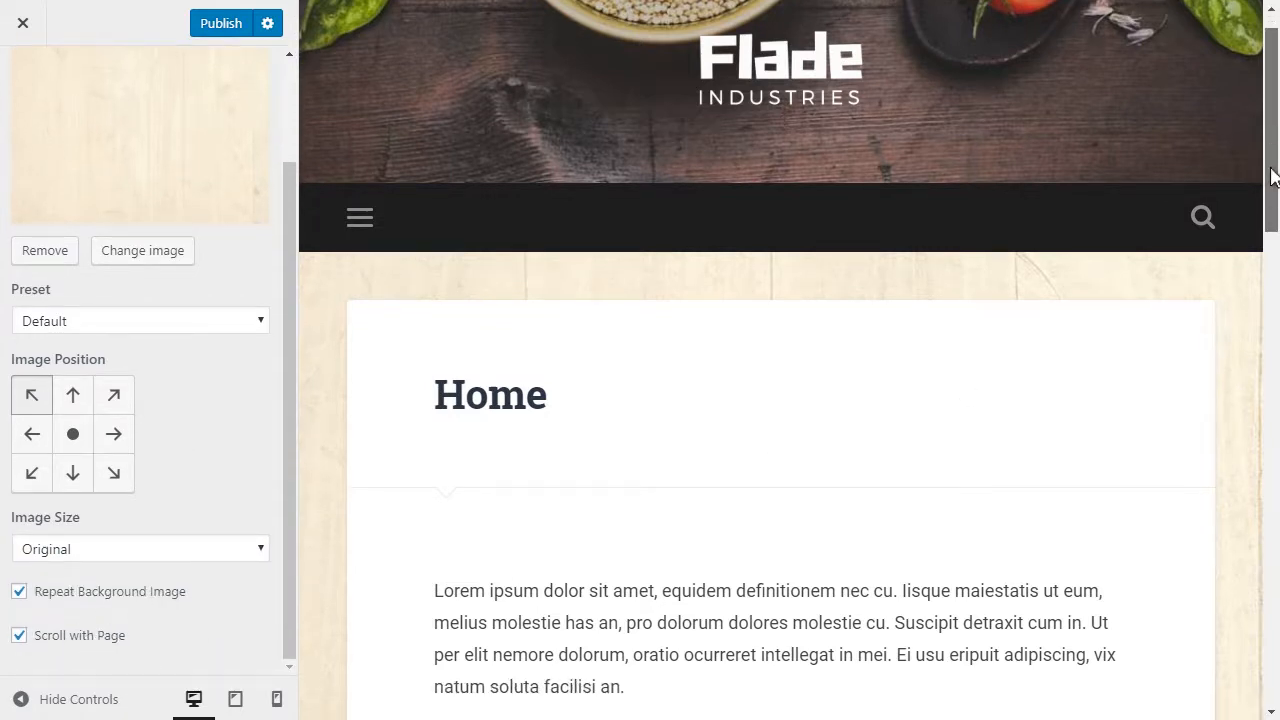
click(19, 636)
scroll(1272, 163, down, 1)
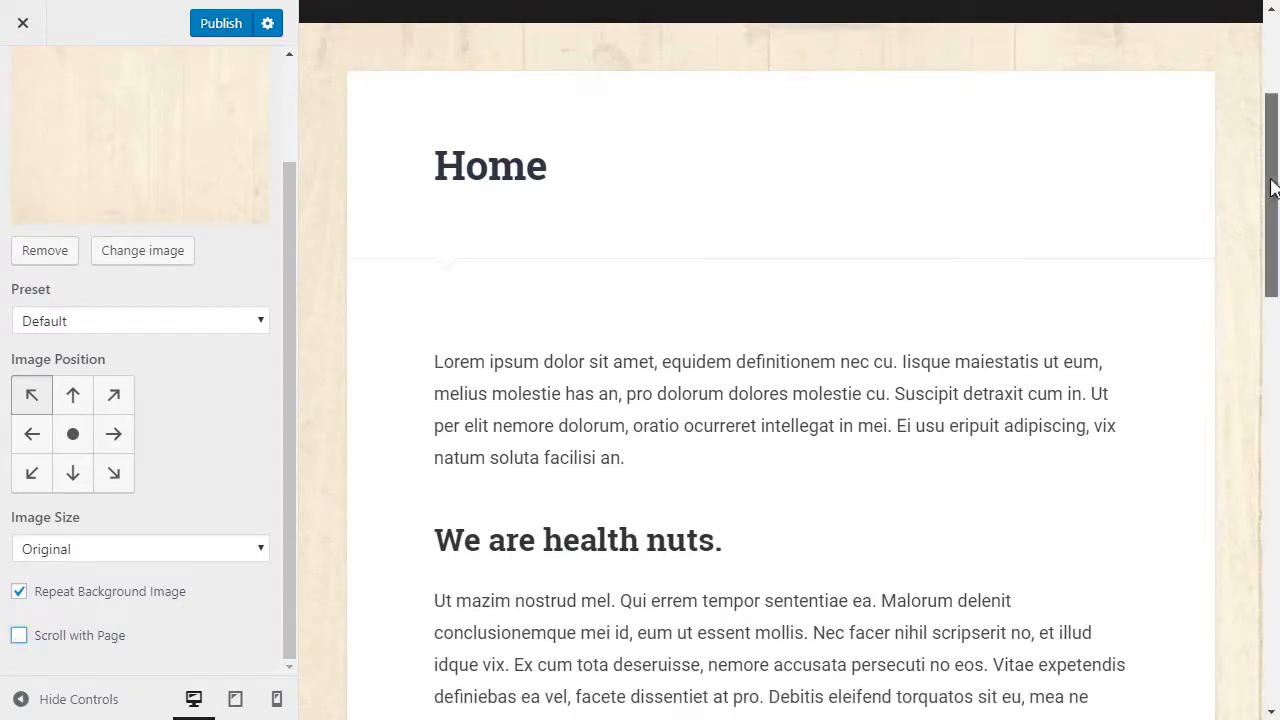
scroll(1274, 150, up, 3)
mouse_move(1276, 137)
mouse_down()
mouse_move(1276, 162)
mouse_move(1276, 144)
mouse_up()
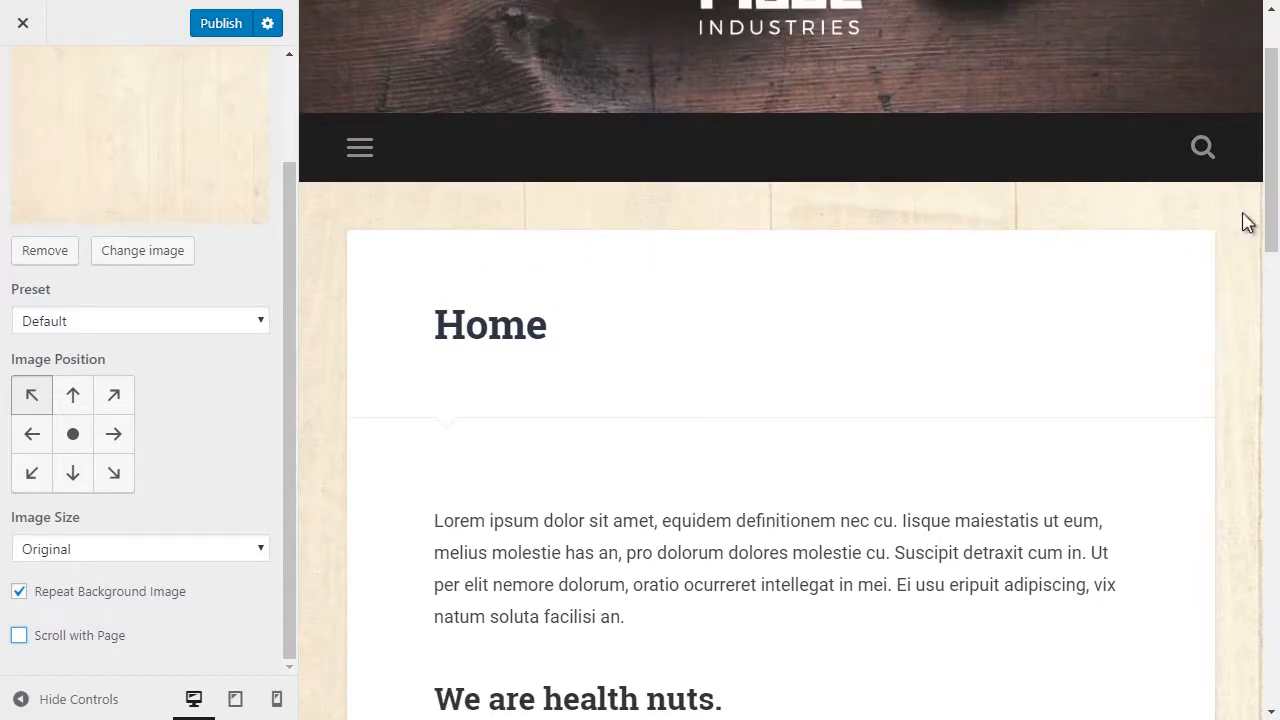
drag(1276, 215, 1276, 206)
scroll(172, 434, up, 3)
scroll(302, 205, up, 1)
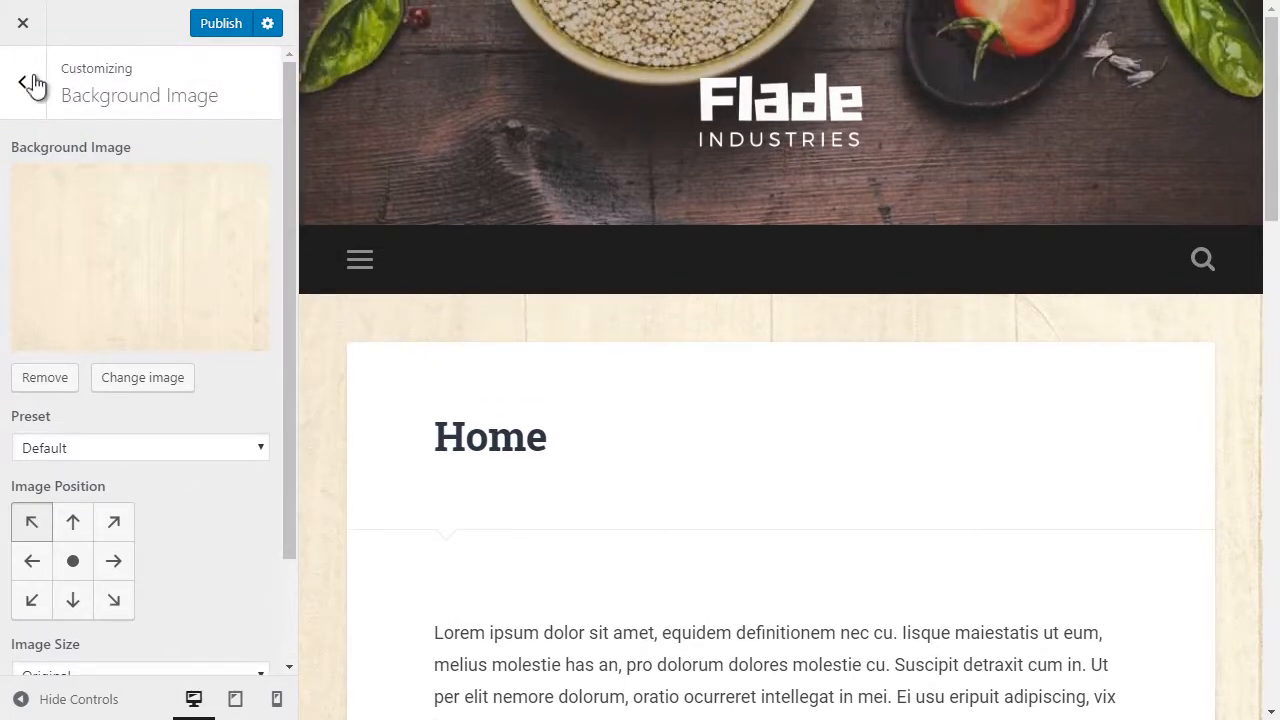
click(32, 84)
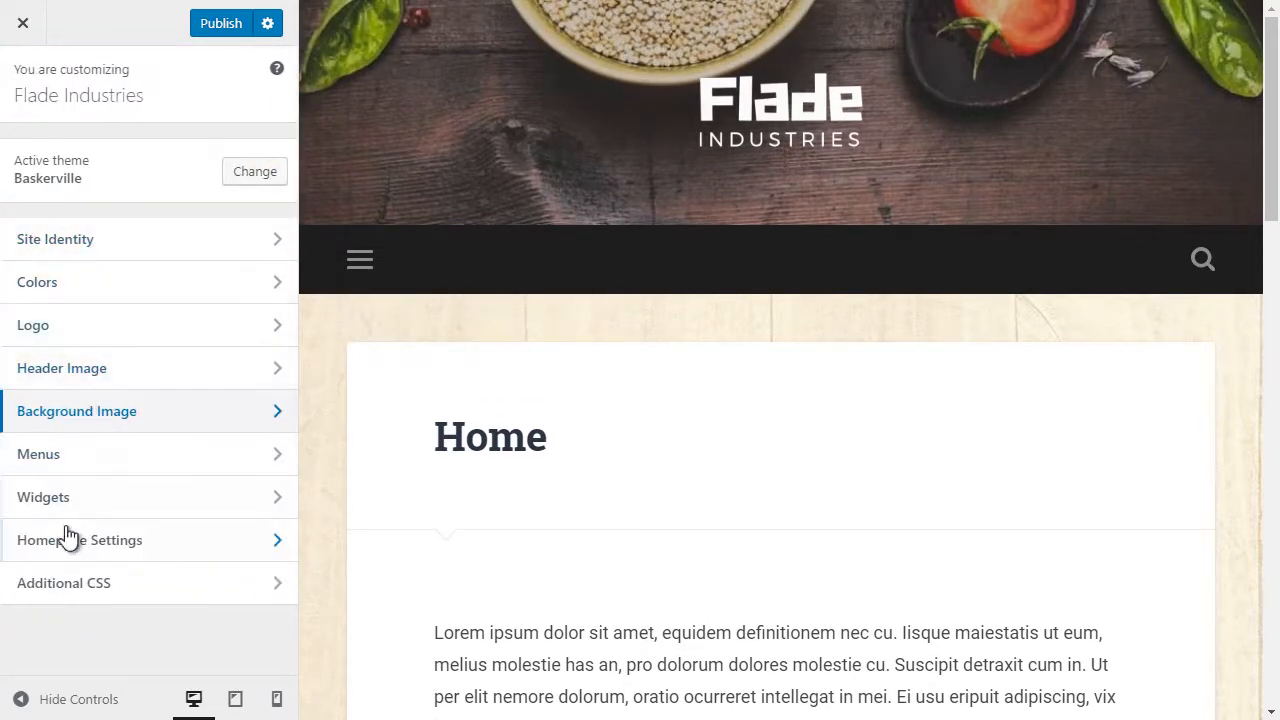
View the Menus and Widgets sections of the customizer and return to the overview.
click(81, 463)
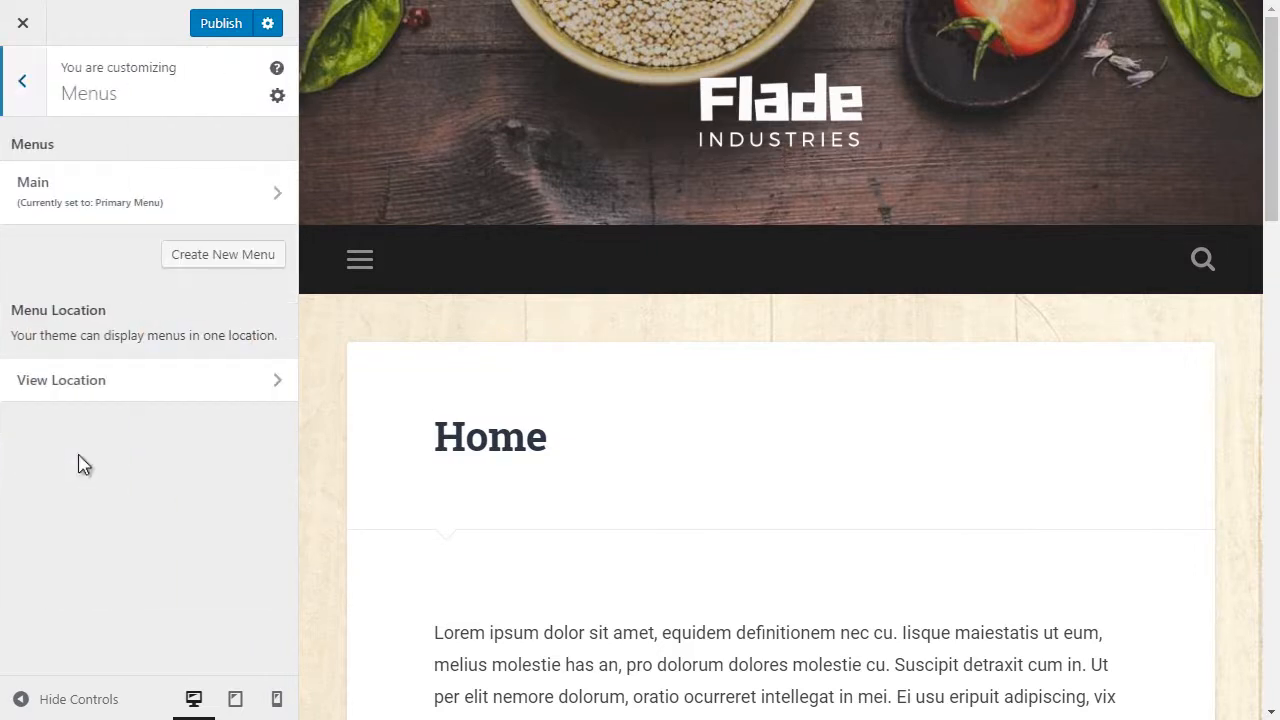
click(24, 82)
click(90, 490)
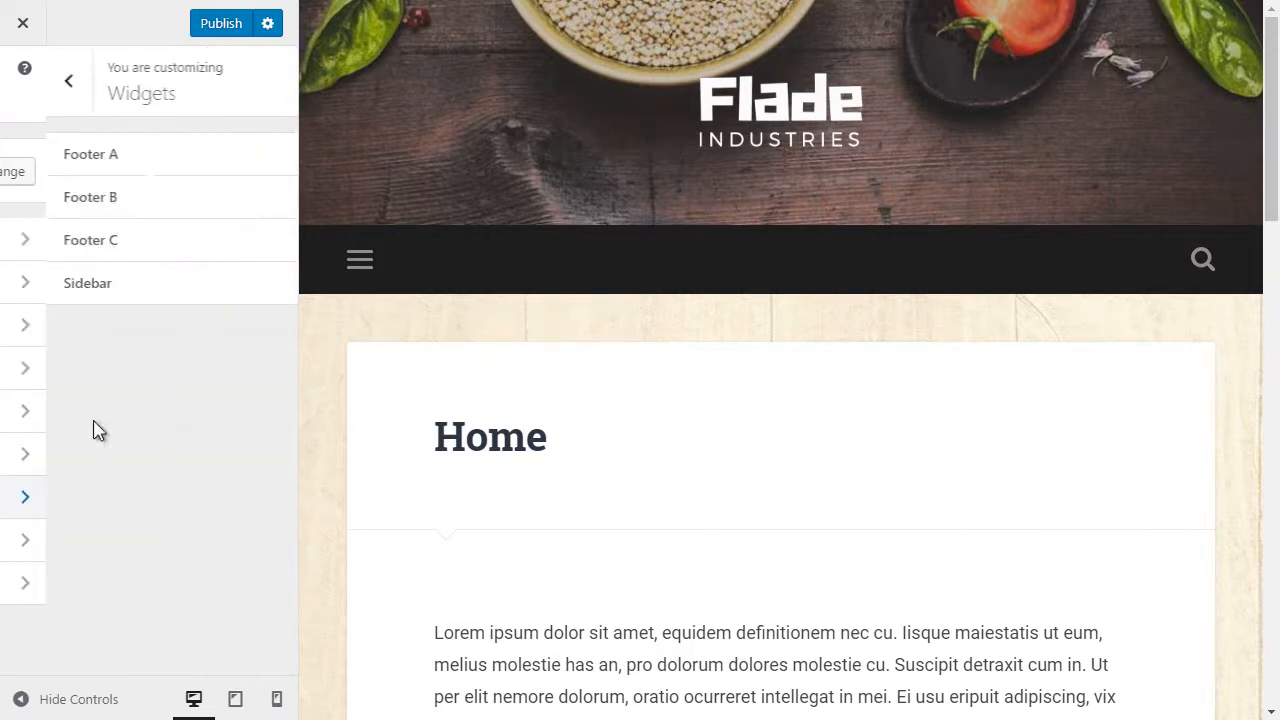
click(24, 82)
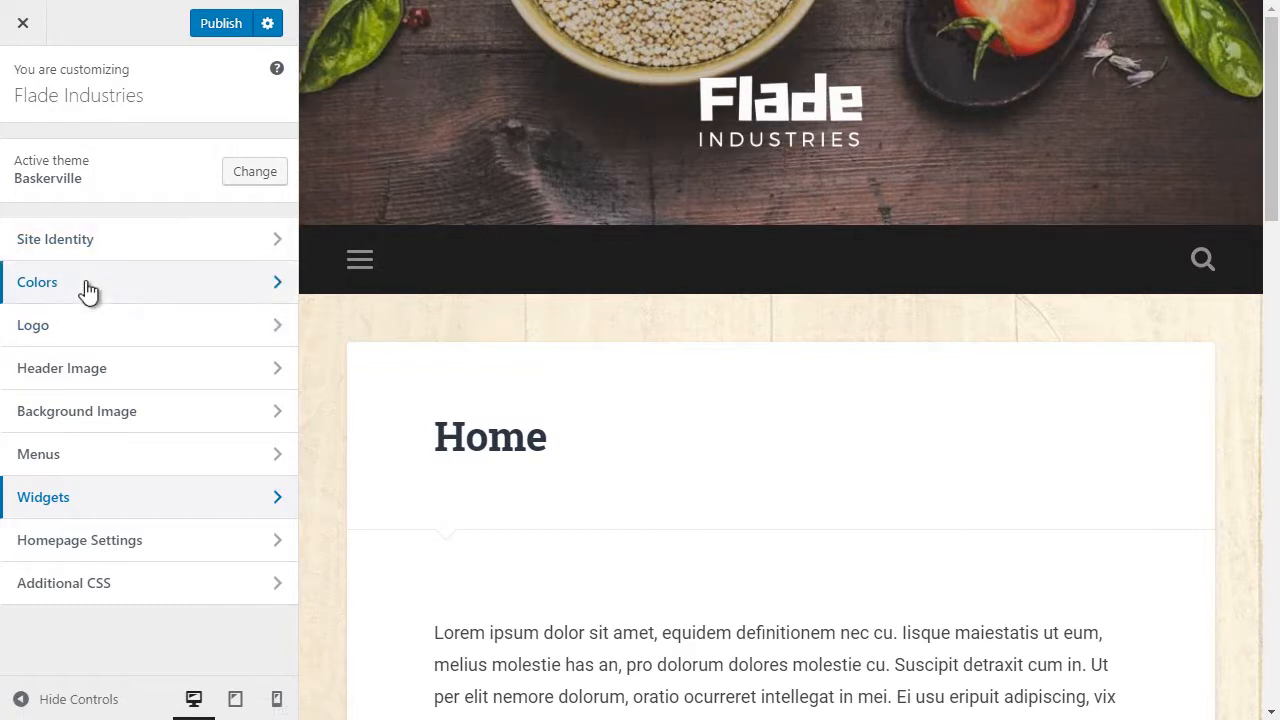
Publish the theme customizations and close the customizer.
click(224, 24)
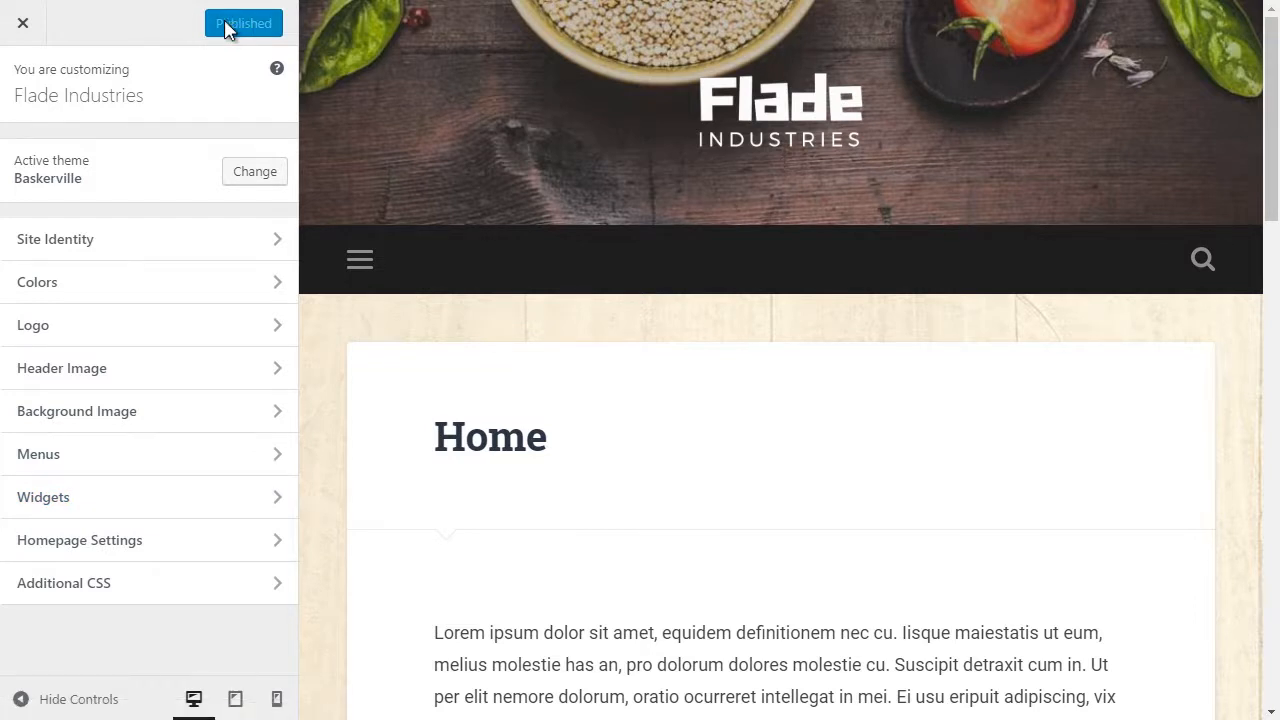
click(35, 37)
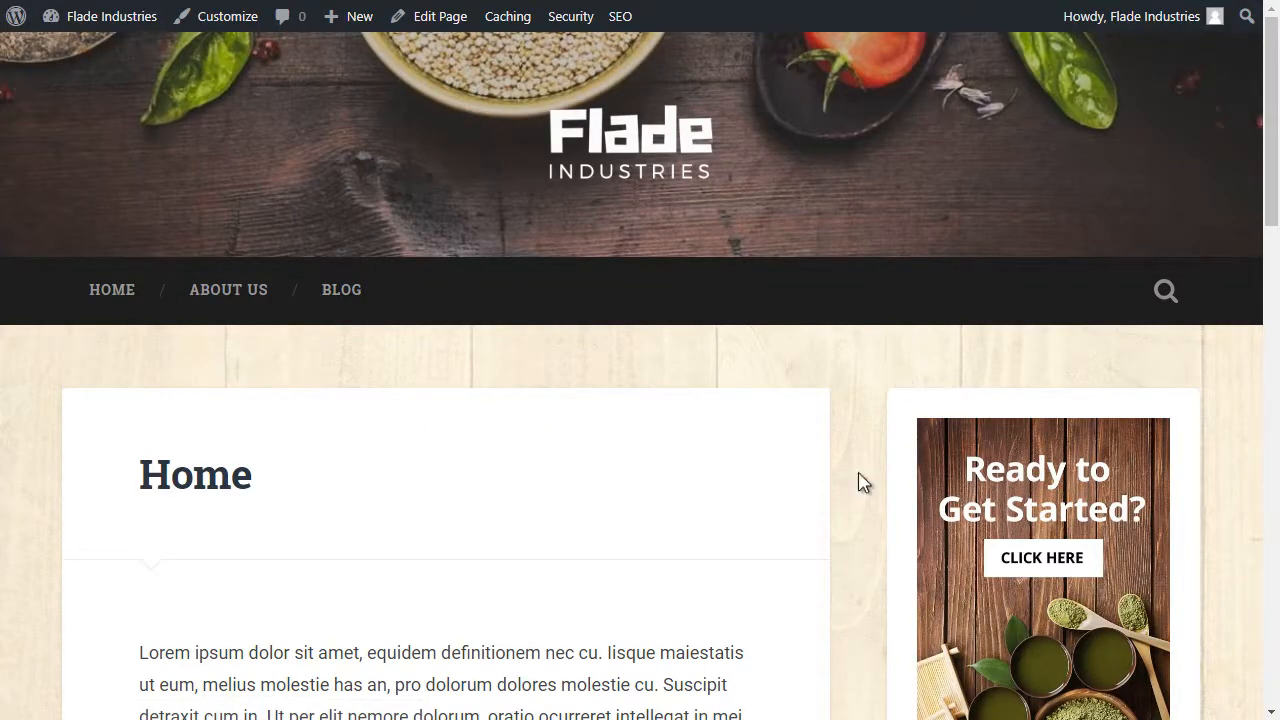
Look over the site's Home, About Us and Blog pages to check the new header, logo and background.
drag(1275, 215, 1246, 104)
scroll(438, 262, down, 3)
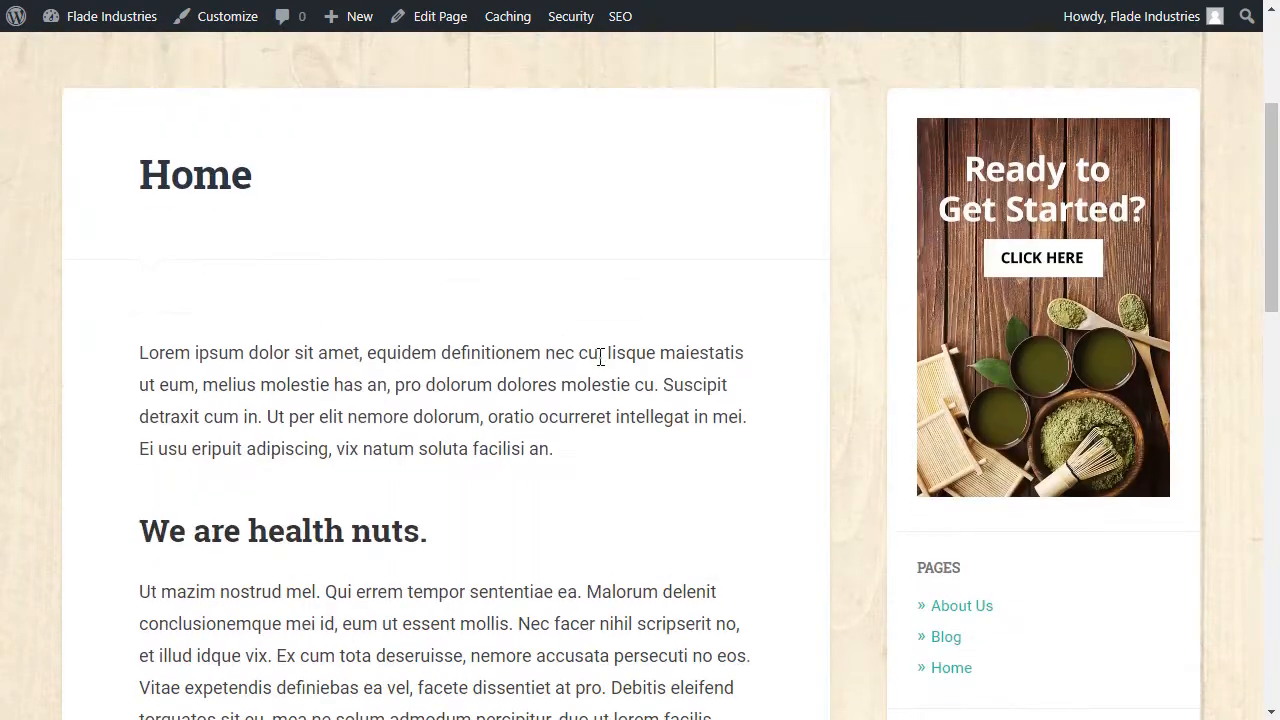
scroll(463, 360, up, 3)
scroll(649, 340, down, 1)
scroll(240, 320, up, 1)
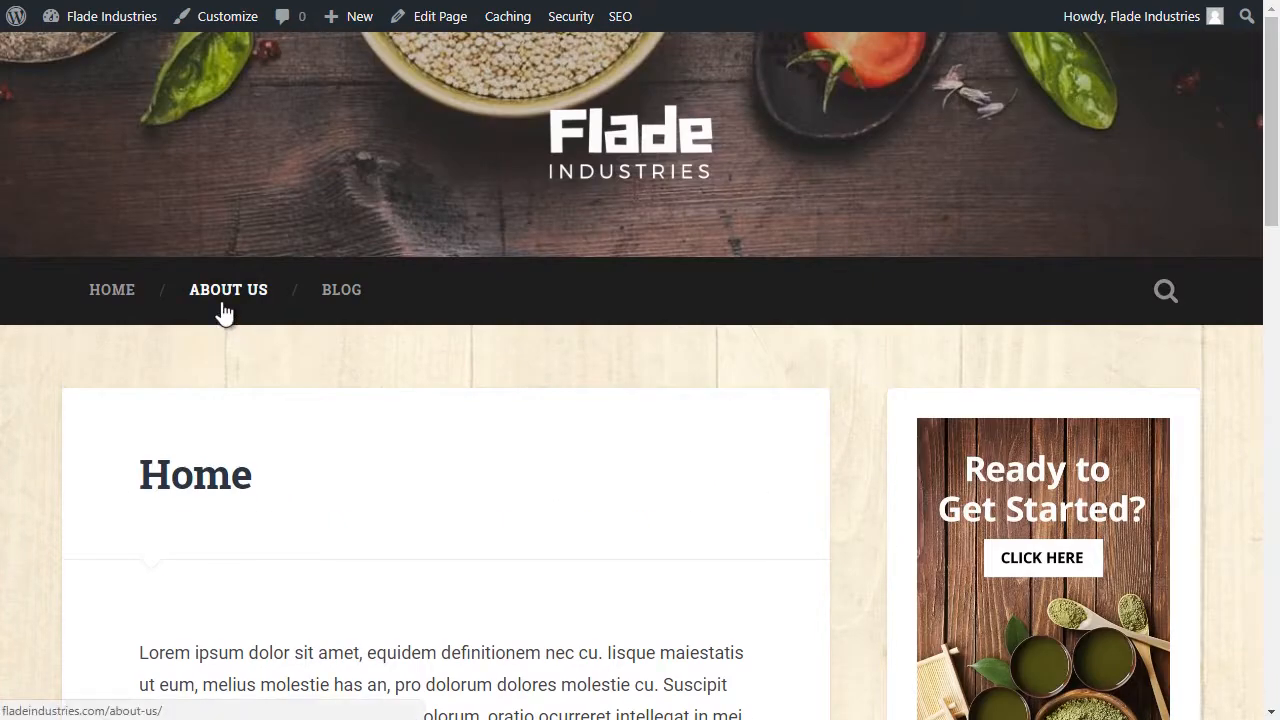
click(224, 300)
scroll(600, 371, down, 8)
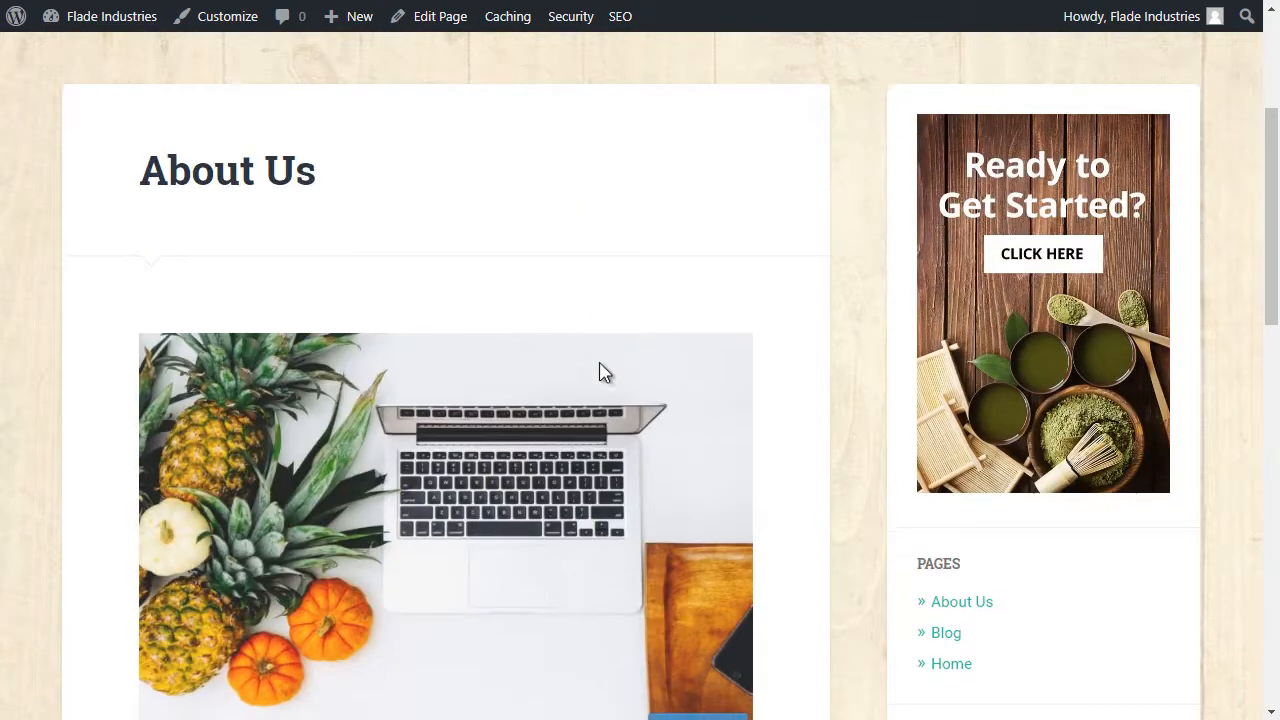
scroll(560, 380, up, 8)
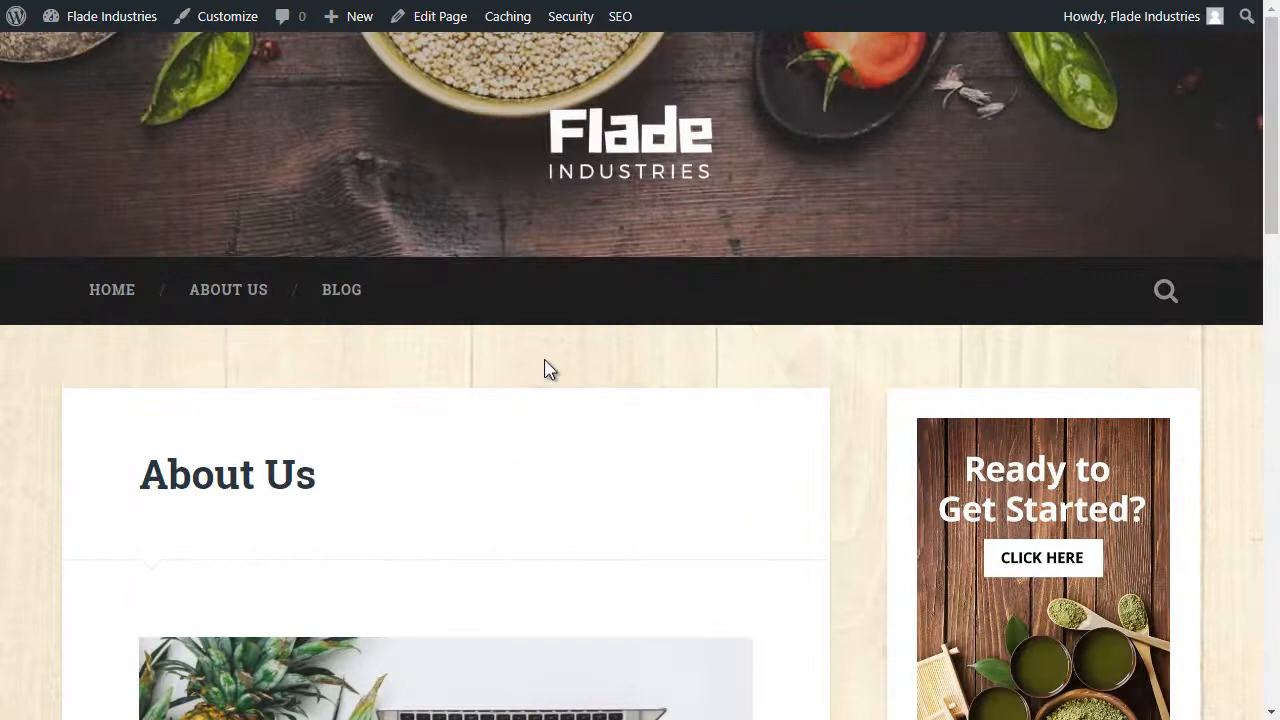
click(352, 300)
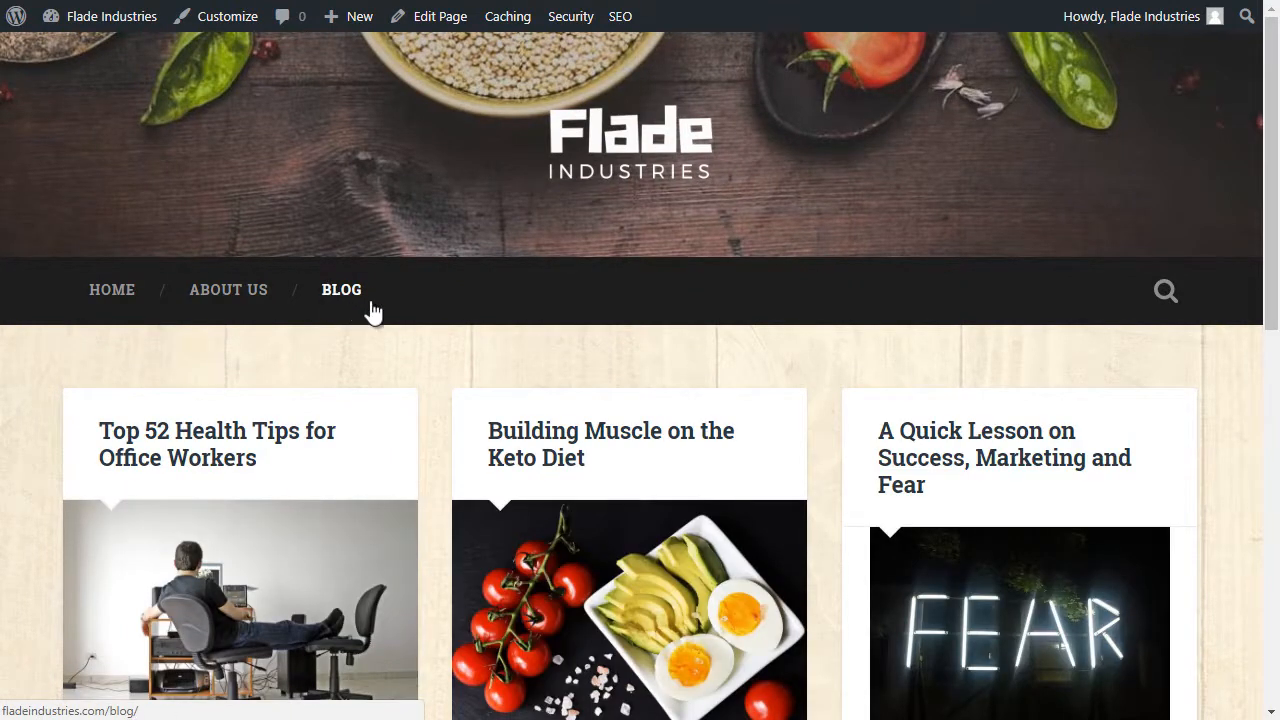
scroll(400, 320, down, 3)
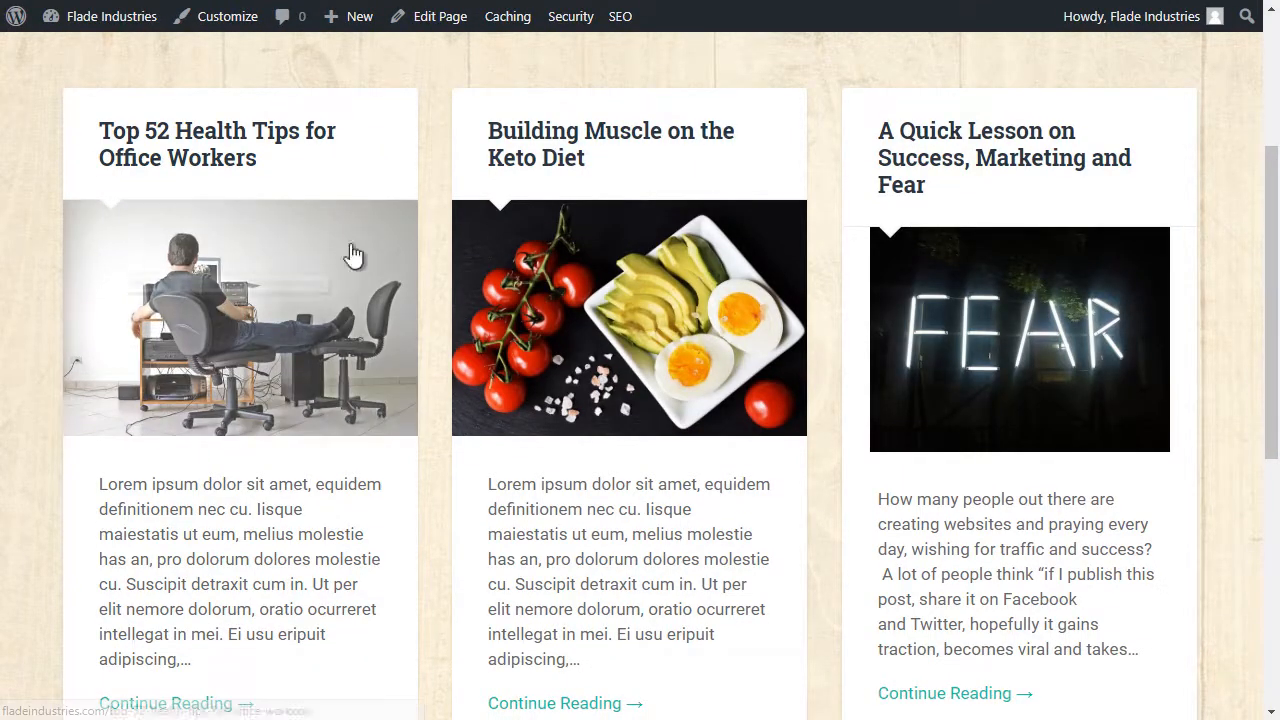
Open the "Building Muscle on the Keto Diet" post and examine its header, featured image, body text and sidebar layout.
scroll(1251, 246, up, 1)
drag(1271, 208, 1271, 257)
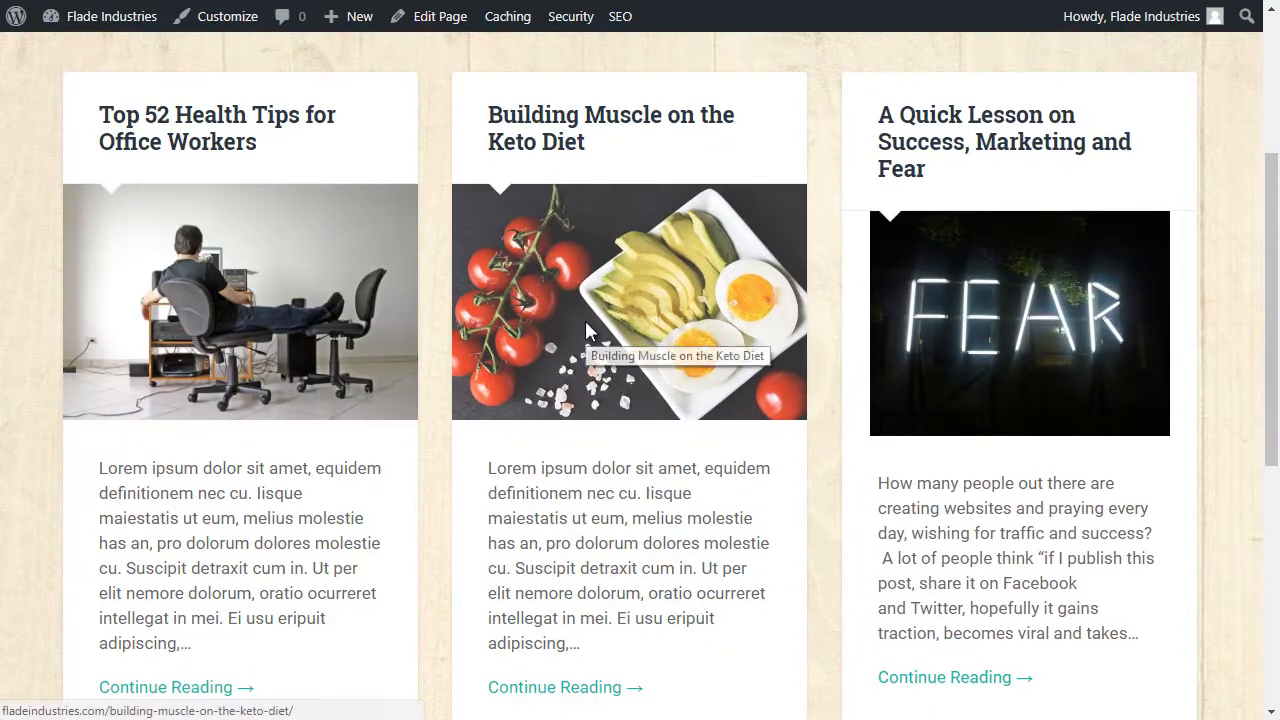
click(589, 332)
scroll(522, 366, down, 7)
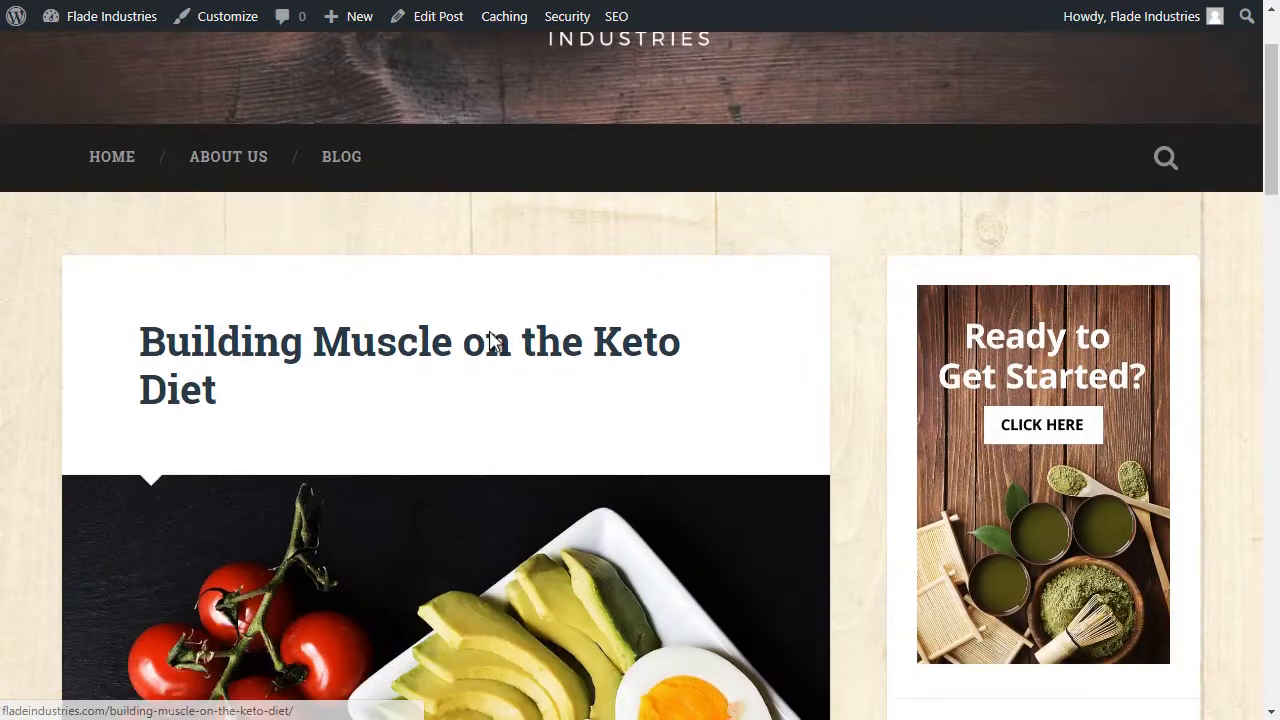
scroll(369, 403, up, 3)
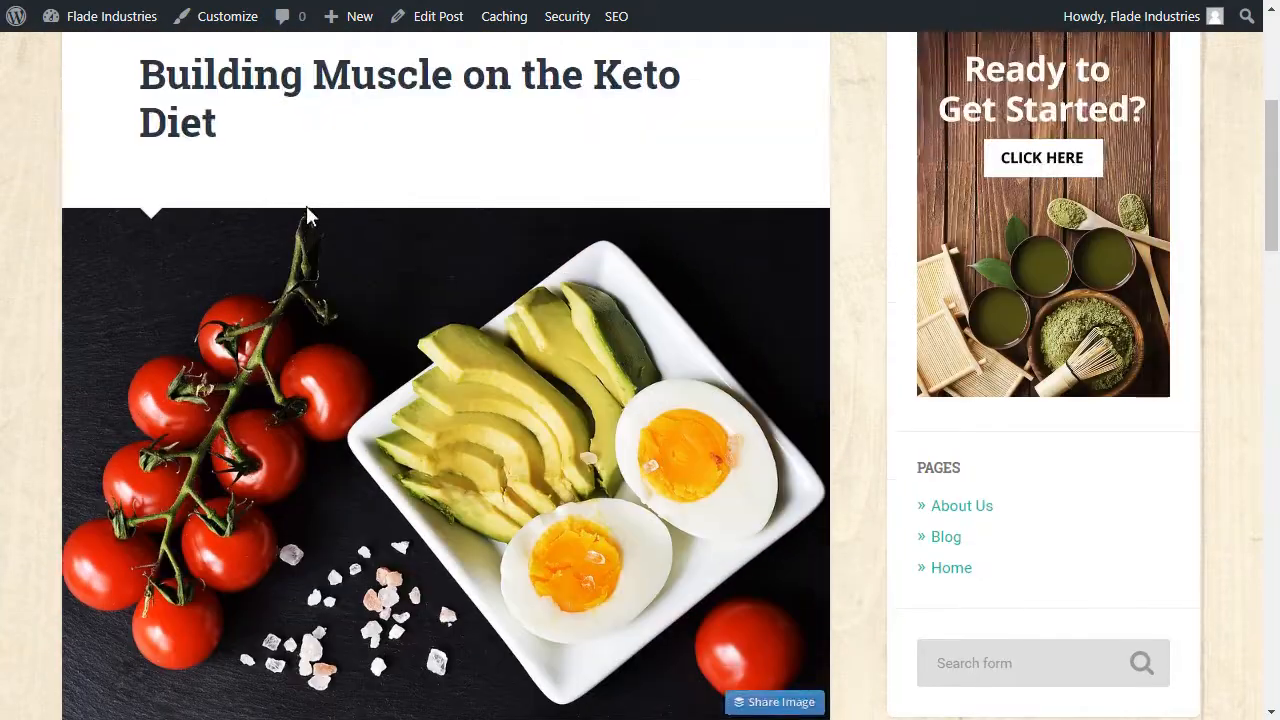
scroll(417, 409, up, 2)
scroll(591, 318, down, 3)
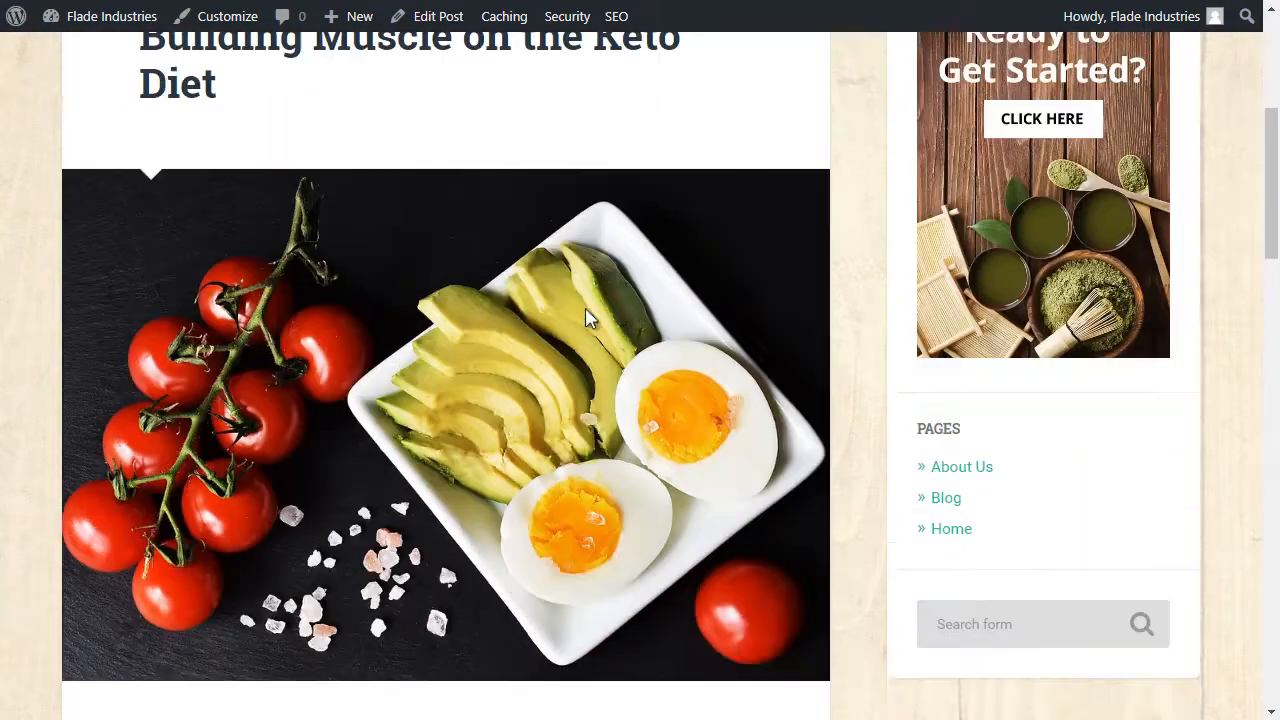
scroll(423, 562, down, 6)
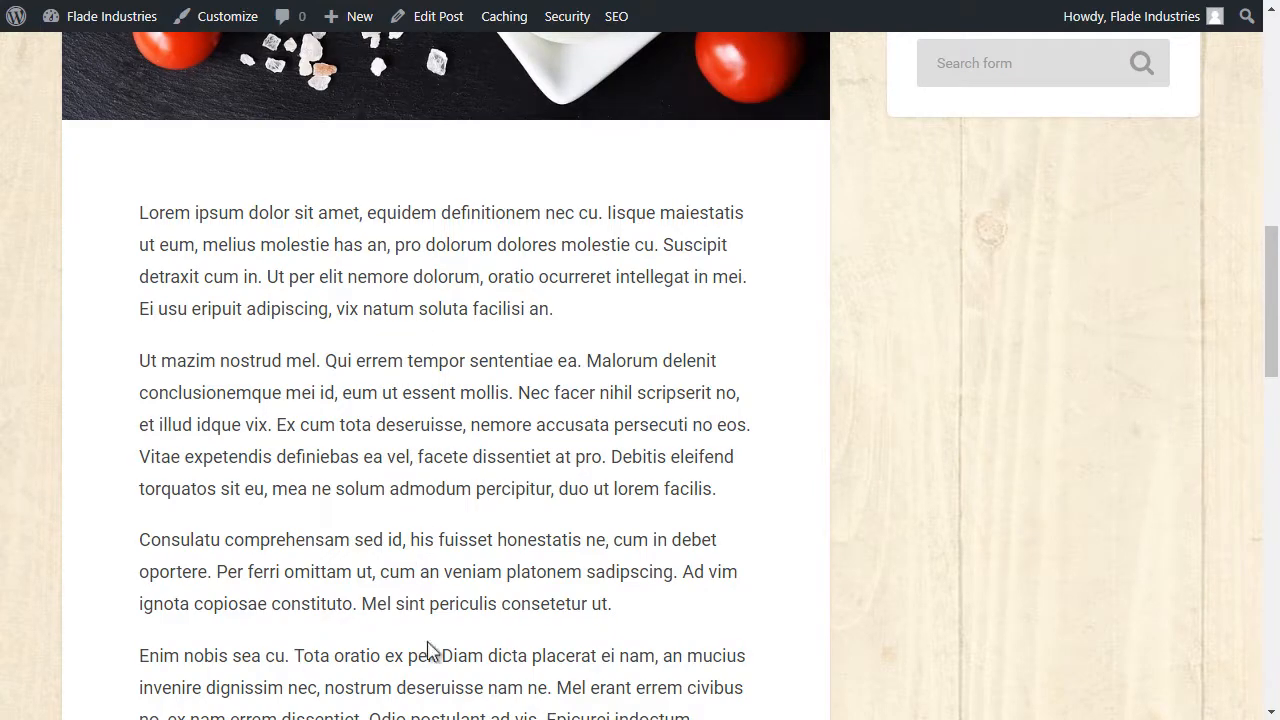
scroll(431, 520, down, 6)
scroll(1066, 574, up, 12)
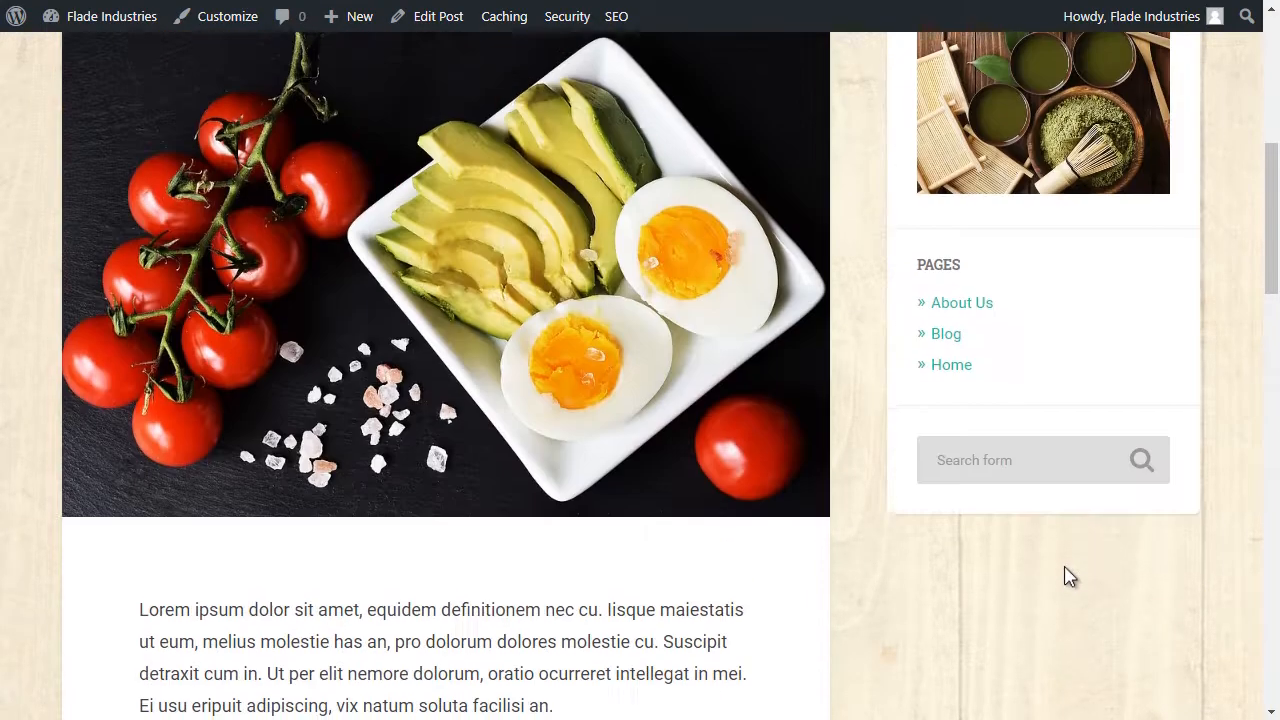
scroll(277, 340, down, 3)
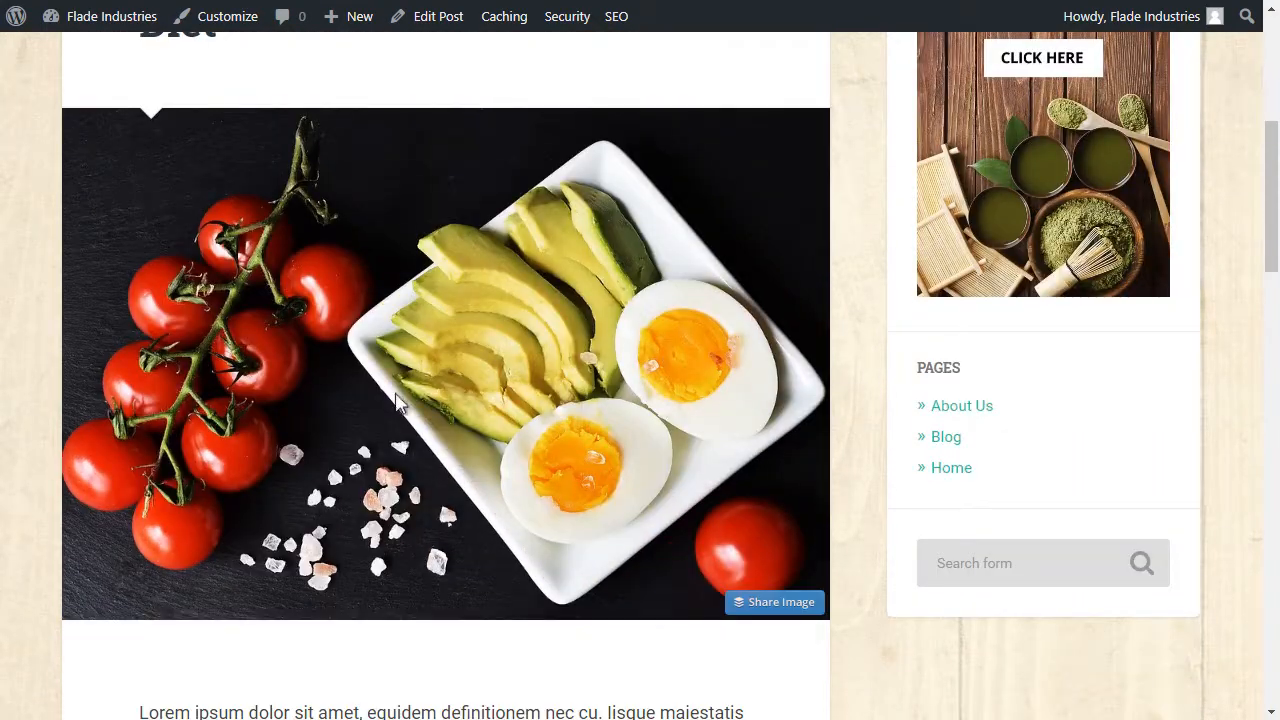
scroll(396, 400, up, 5)
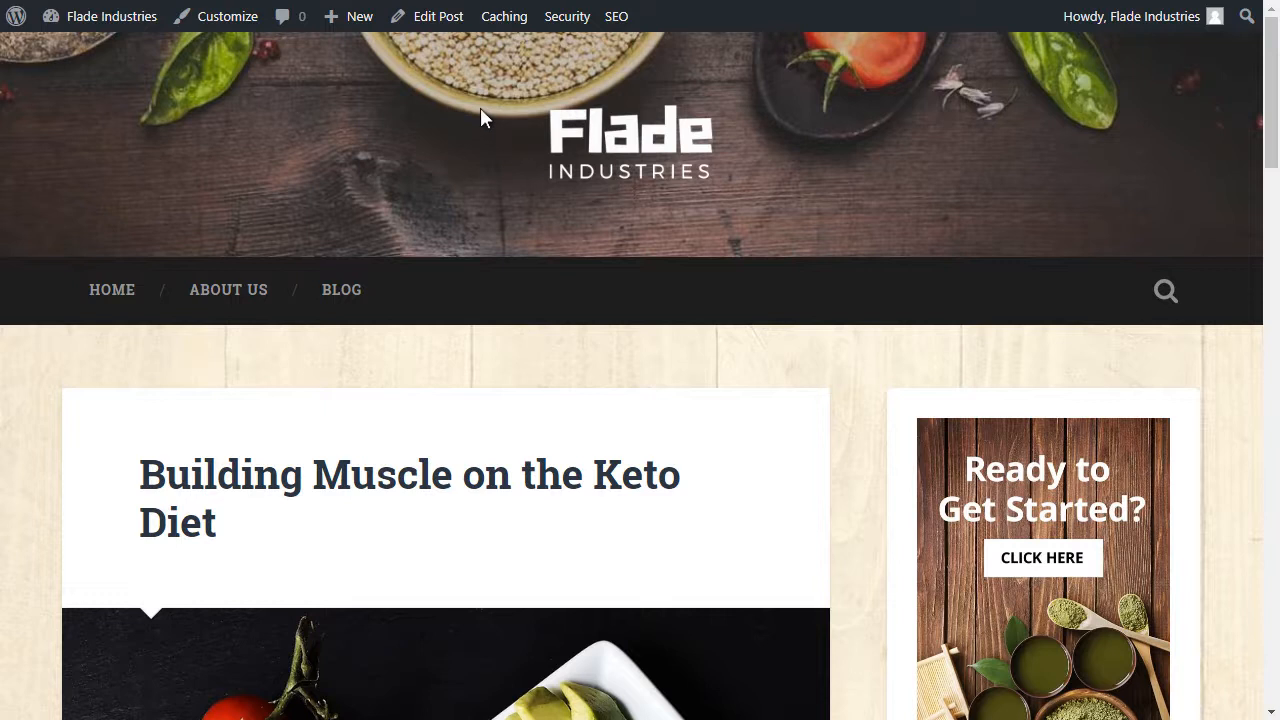
Go to the site's admin dashboard and open the installed themes page.
mouse_move(88, 30)
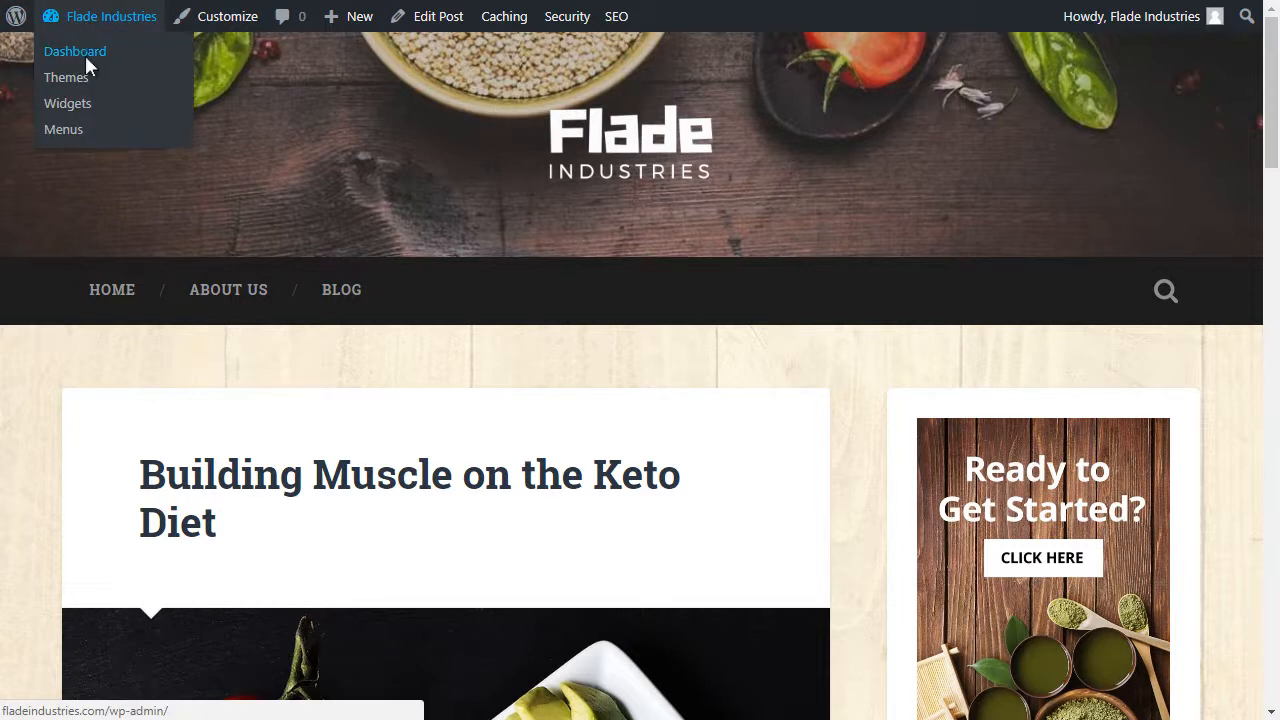
click(86, 60)
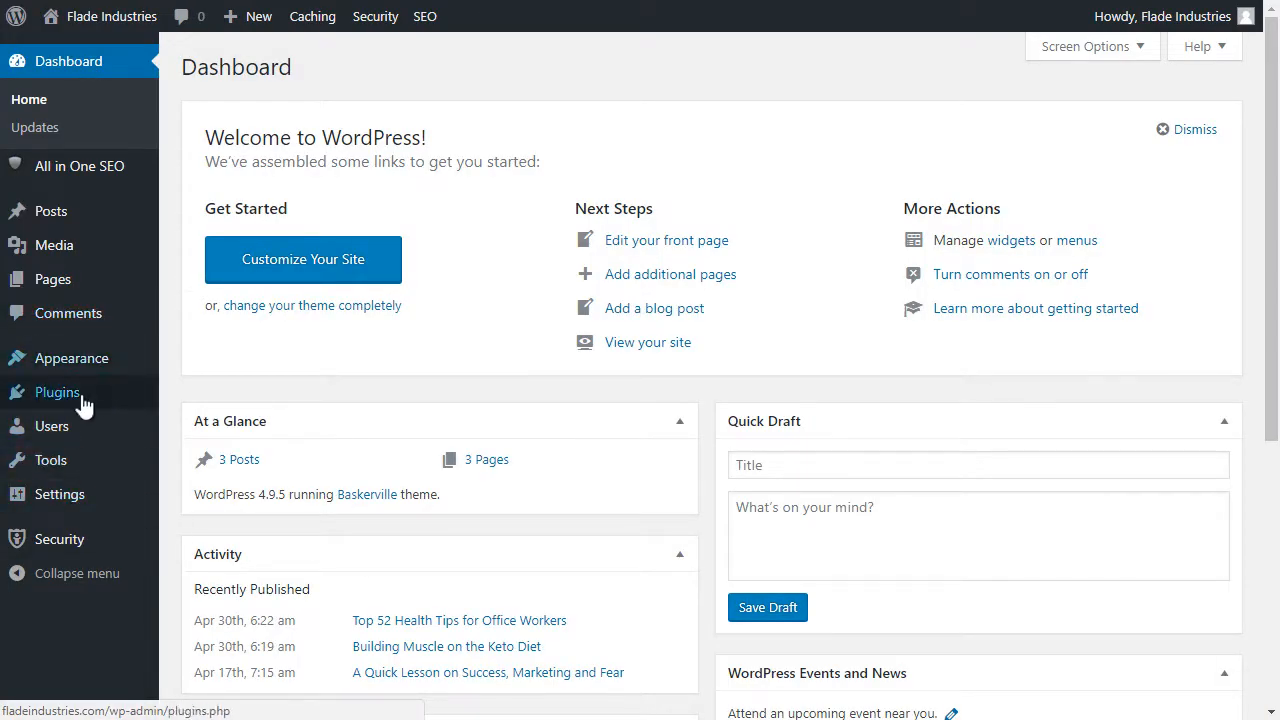
mouse_move(106, 366)
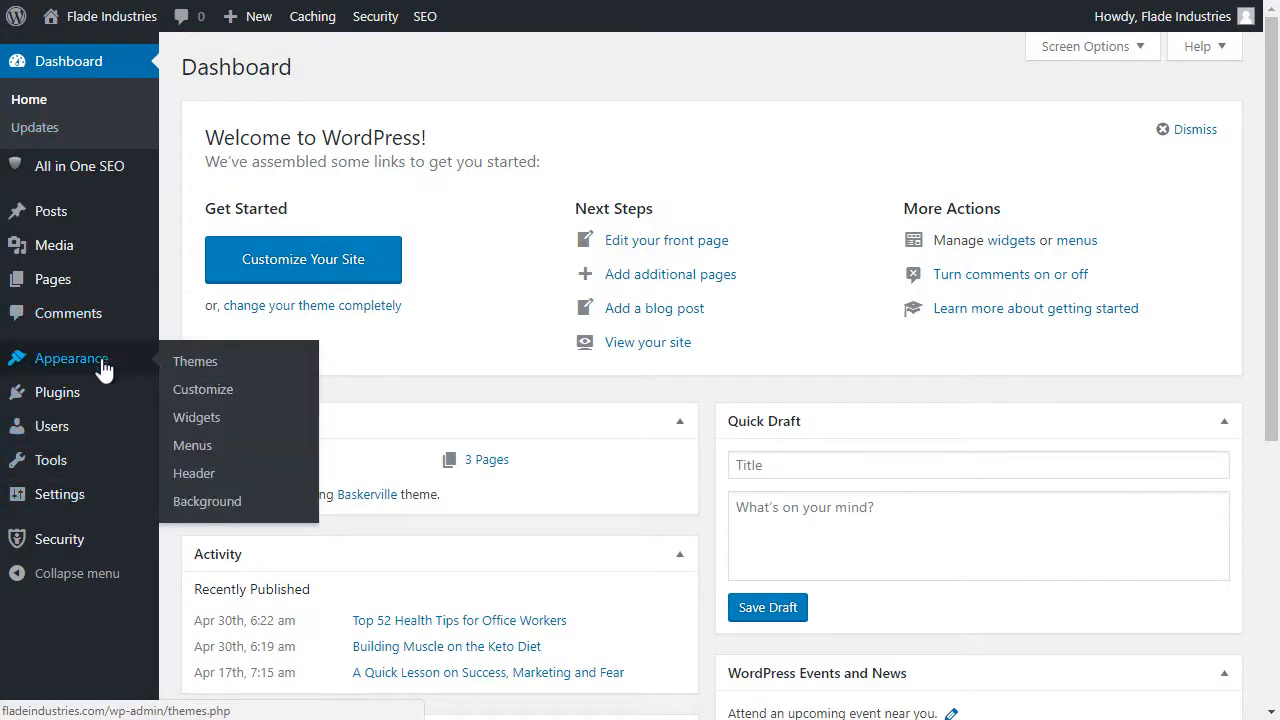
click(205, 364)
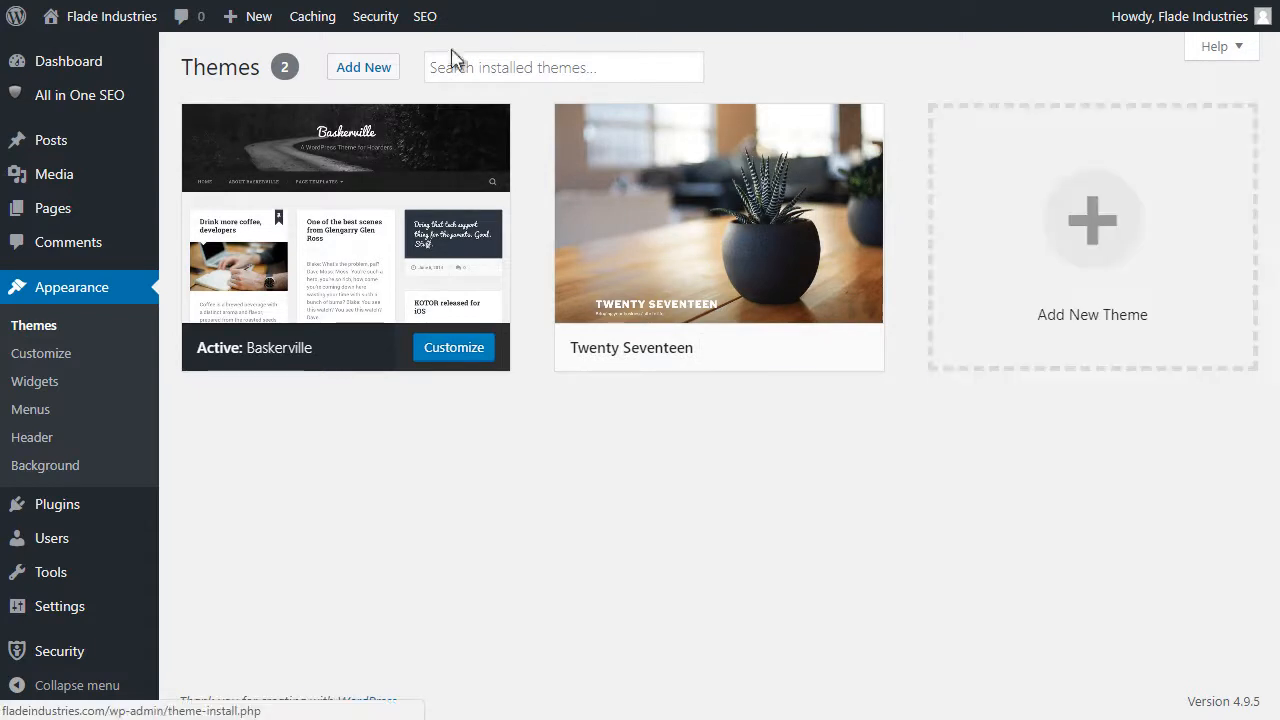
Start adding a new theme and search the theme directory for "Sydney".
click(382, 80)
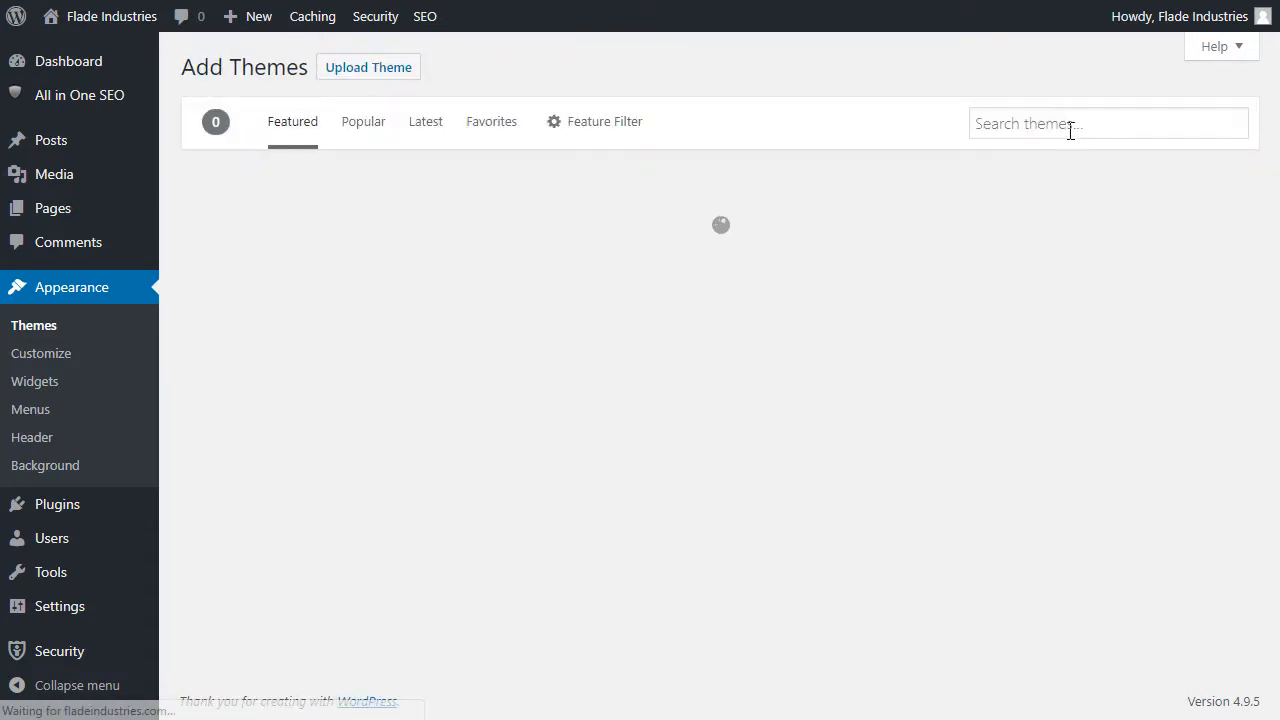
text(SYdney)
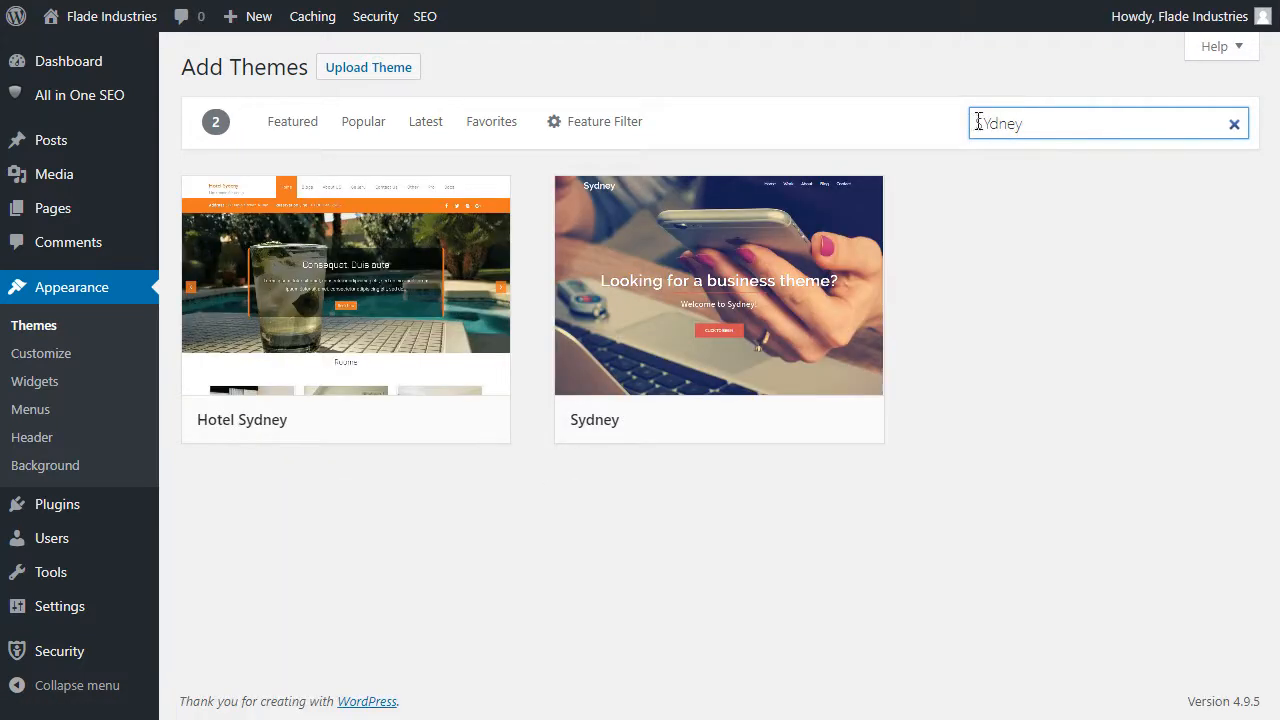
drag(985, 119, 990, 116)
text(y)
Install the Sydney theme and activate it on the site.
mouse_move(711, 357)
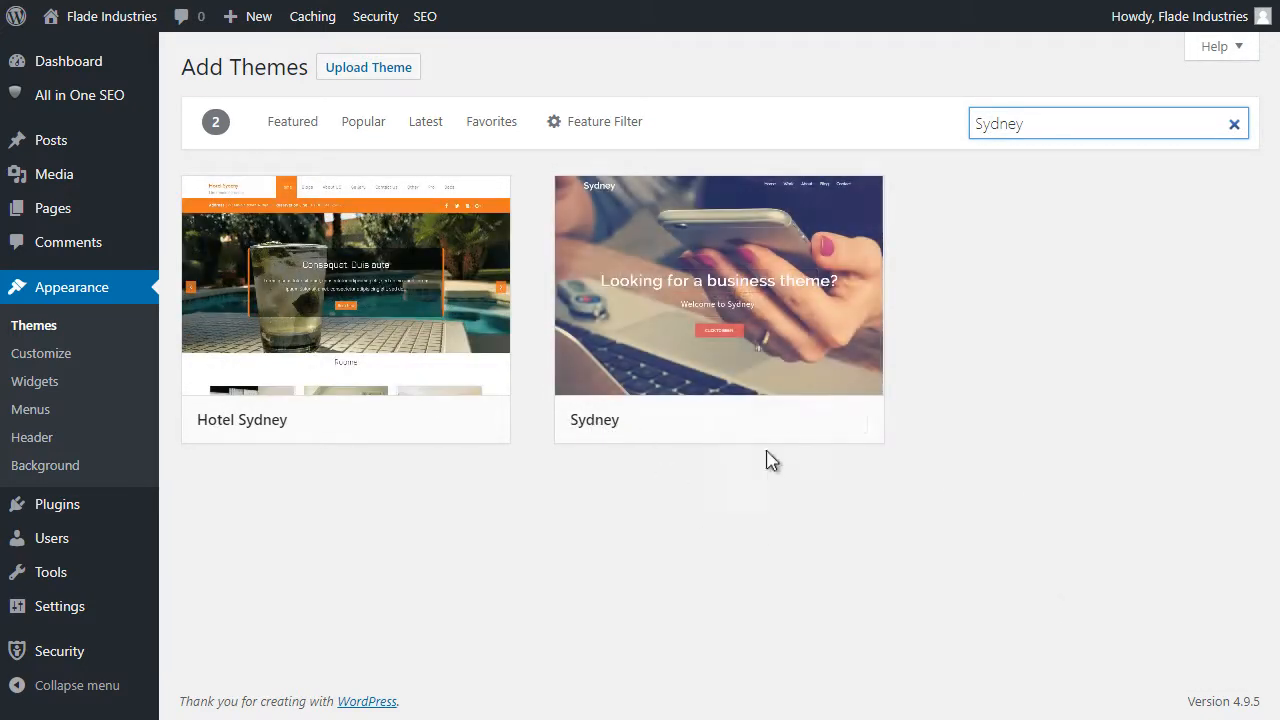
click(765, 421)
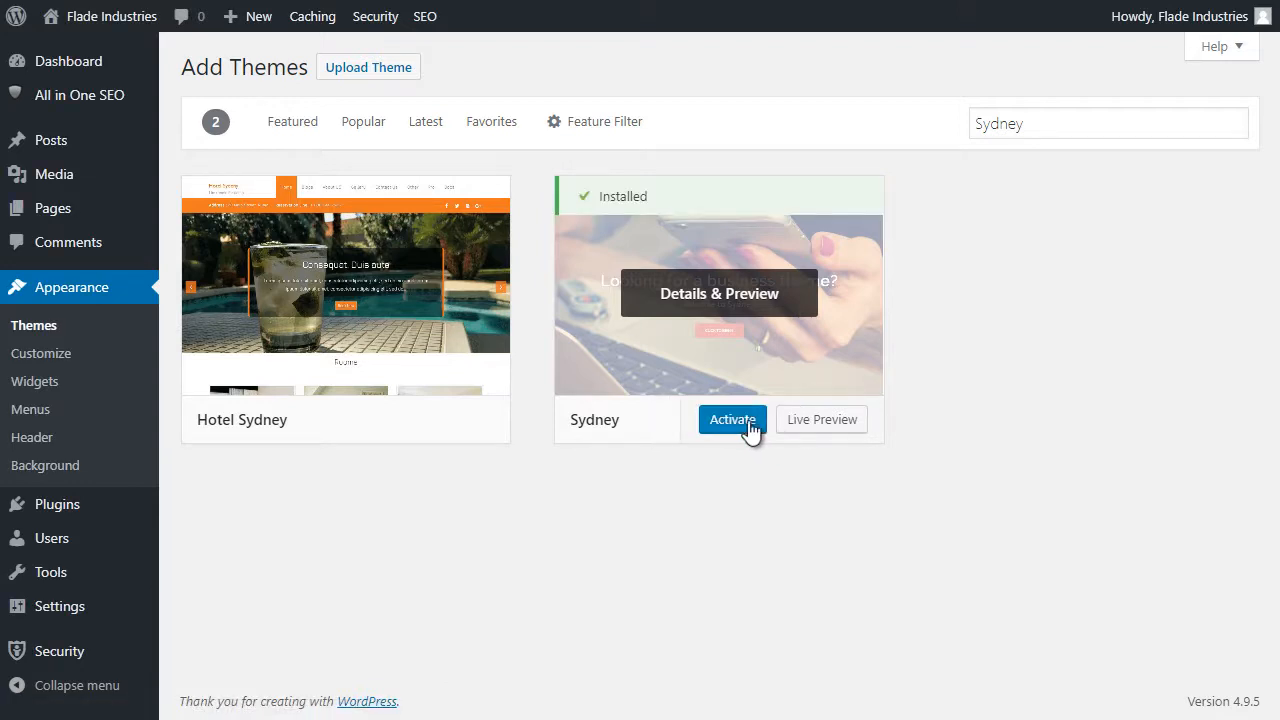
click(725, 427)
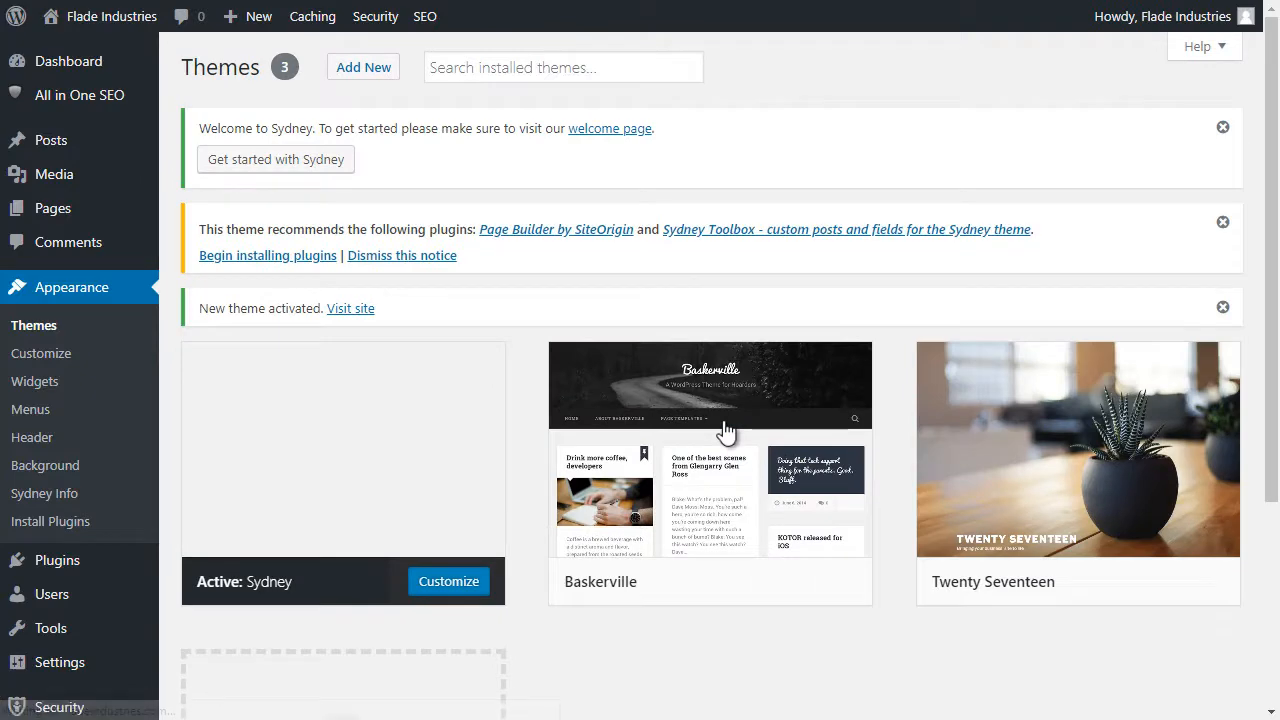
View the live site with the Sydney theme, examining the layout of the home page and the About Us page.
click(97, 22)
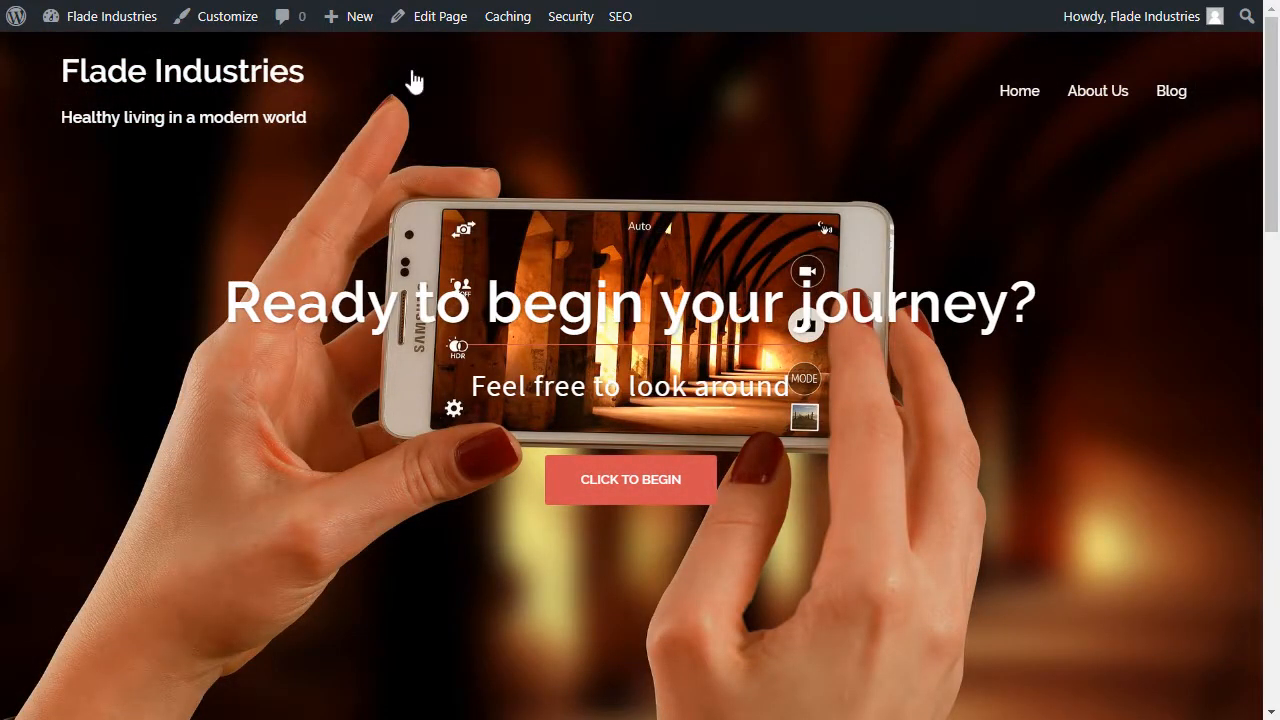
scroll(1271, 166, down, 5)
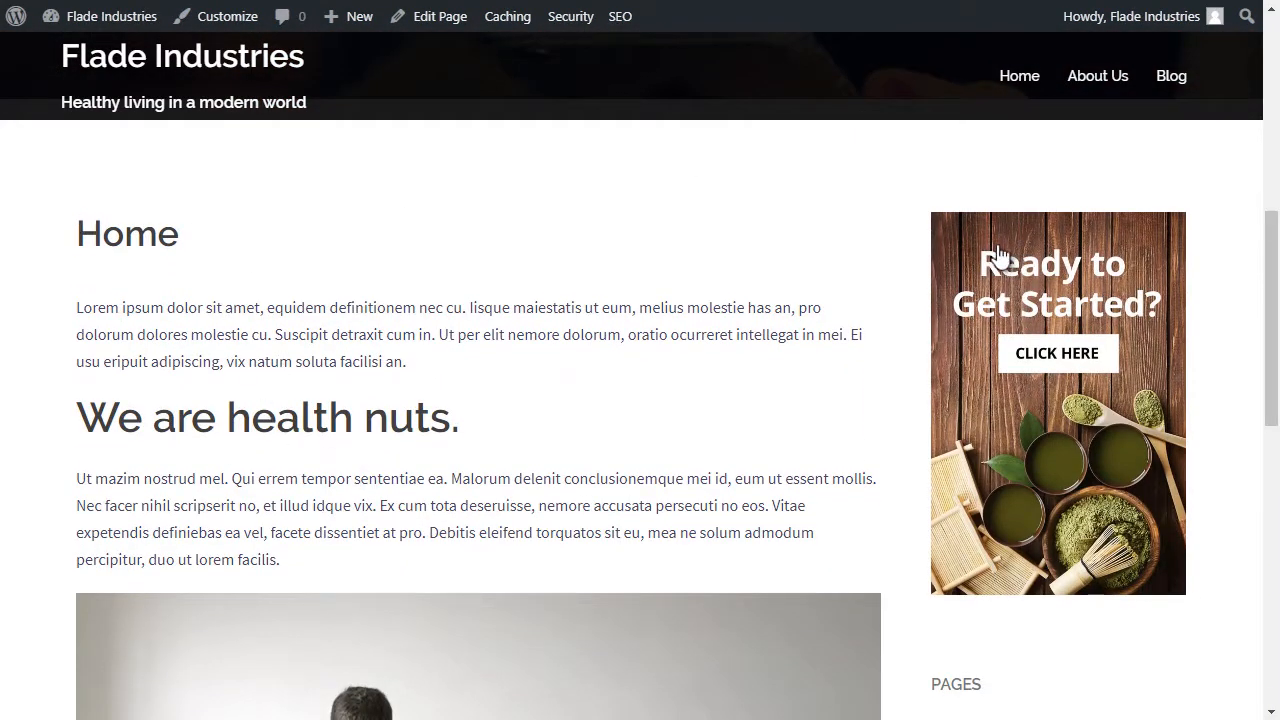
drag(1273, 297, 1270, 497)
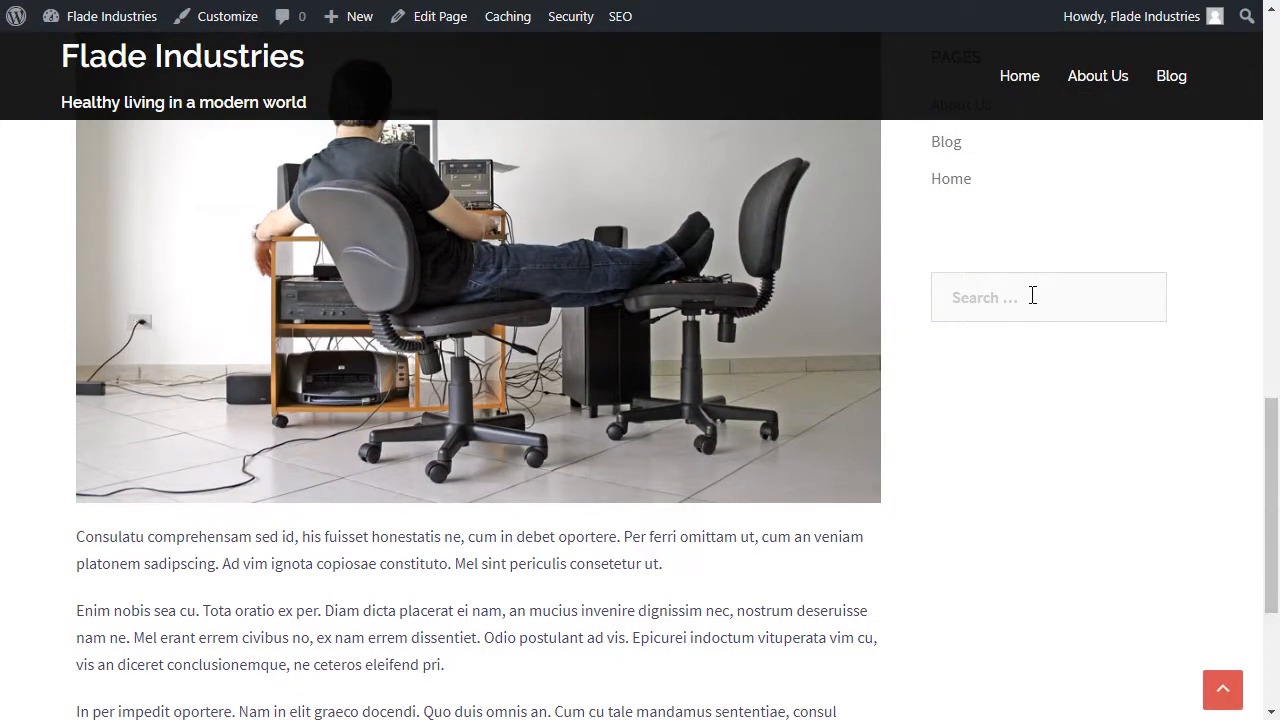
click(1034, 295)
scroll(1009, 375, down, 3)
scroll(990, 500, up, 4)
scroll(980, 560, up, 10)
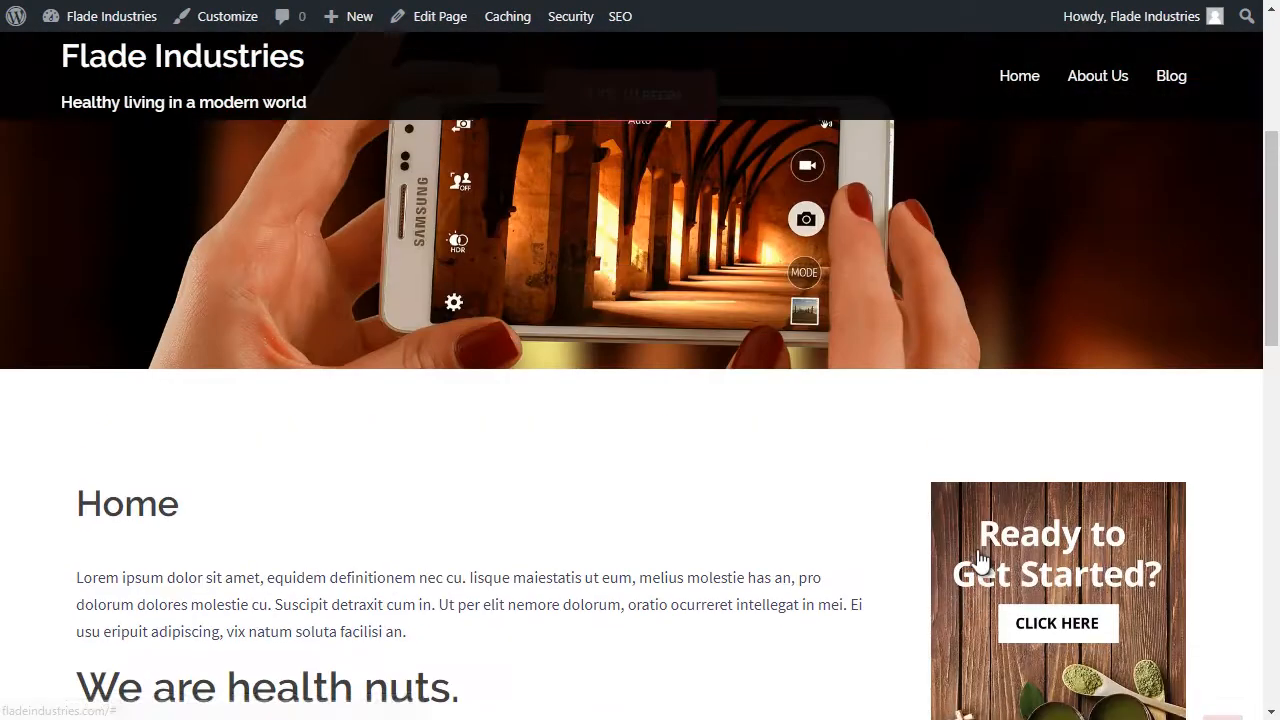
click(1092, 93)
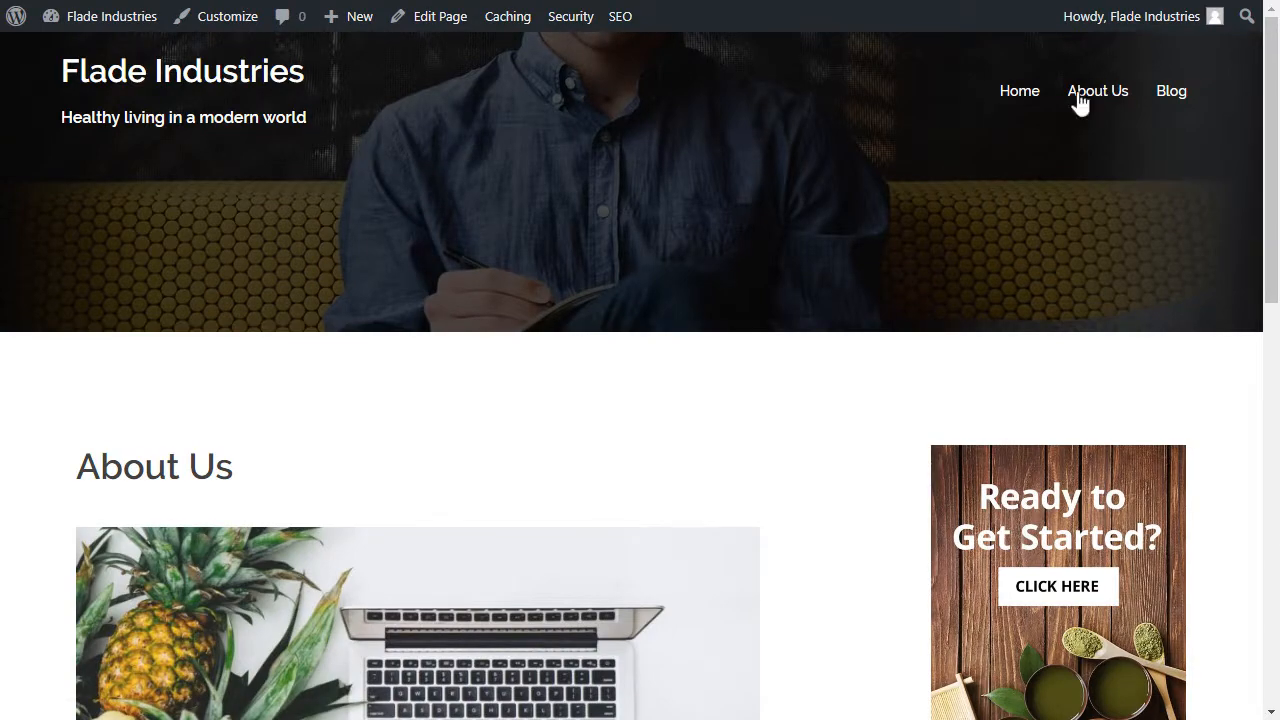
drag(1270, 162, 1266, 486)
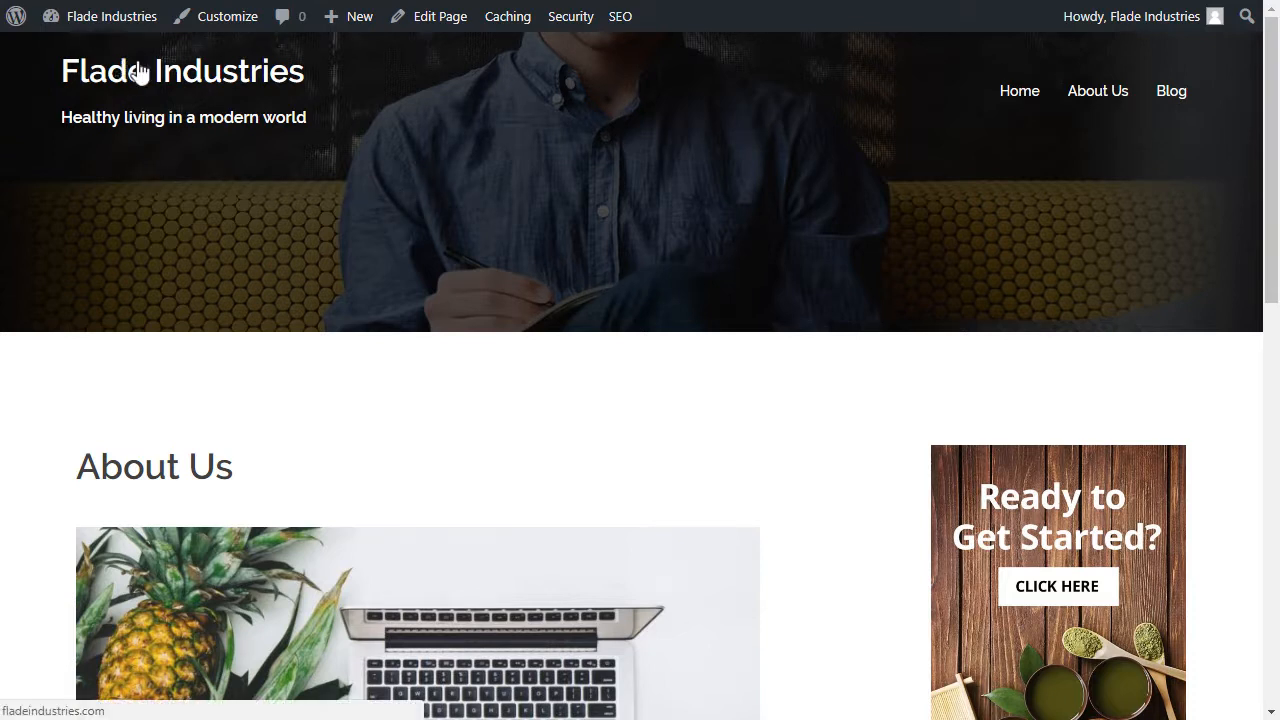
Open the theme customizer and look through its section list, the General settings and the Site title/tagline/logo settings.
click(222, 24)
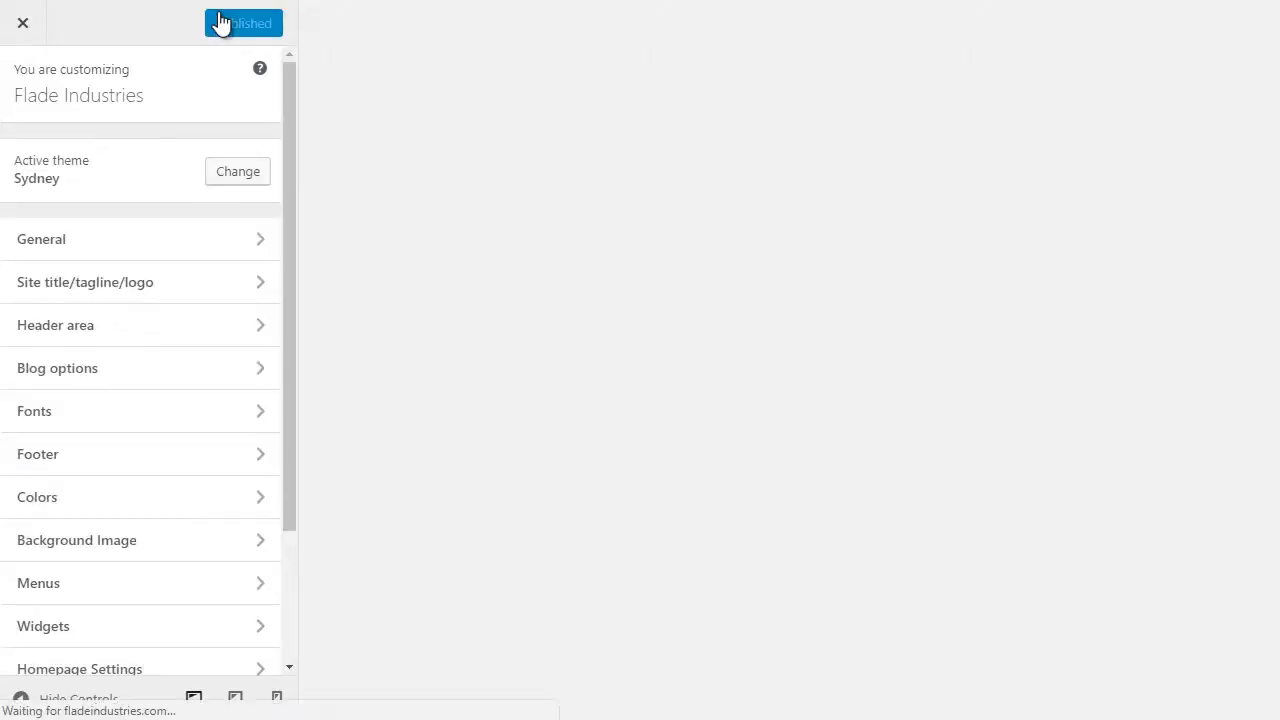
scroll(288, 160, down, 3)
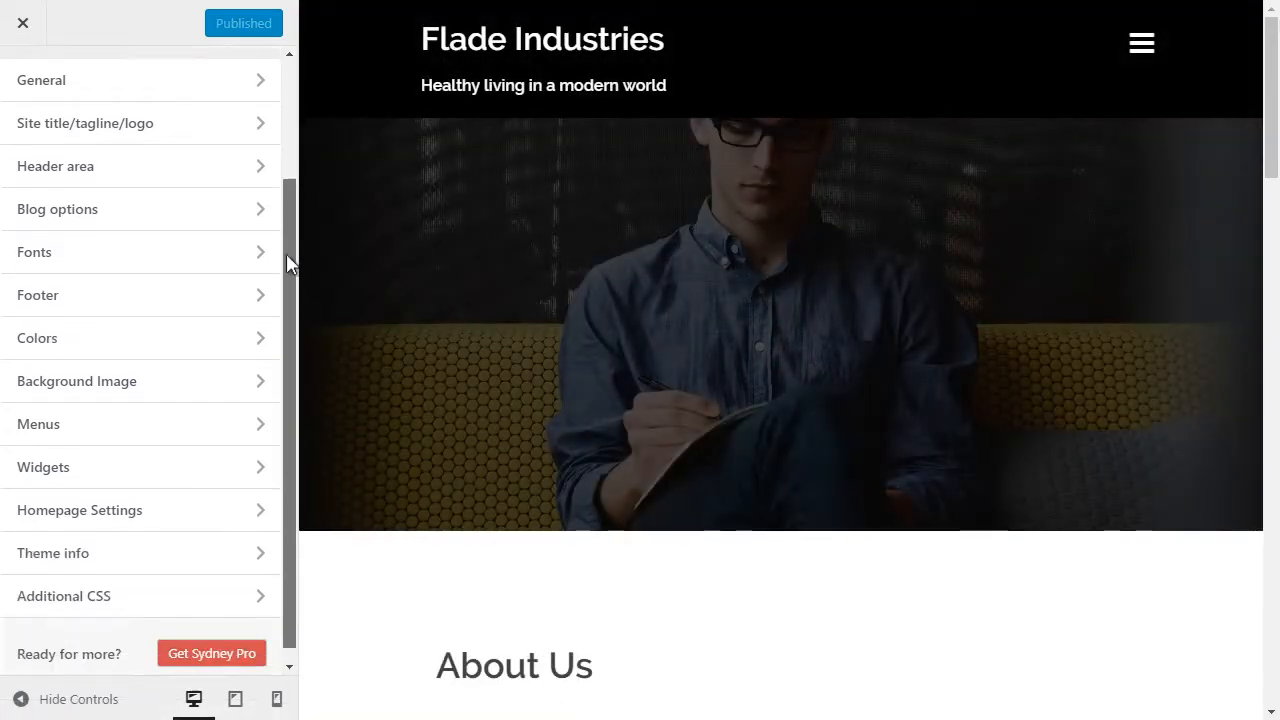
drag(285, 240, 288, 155)
click(94, 210)
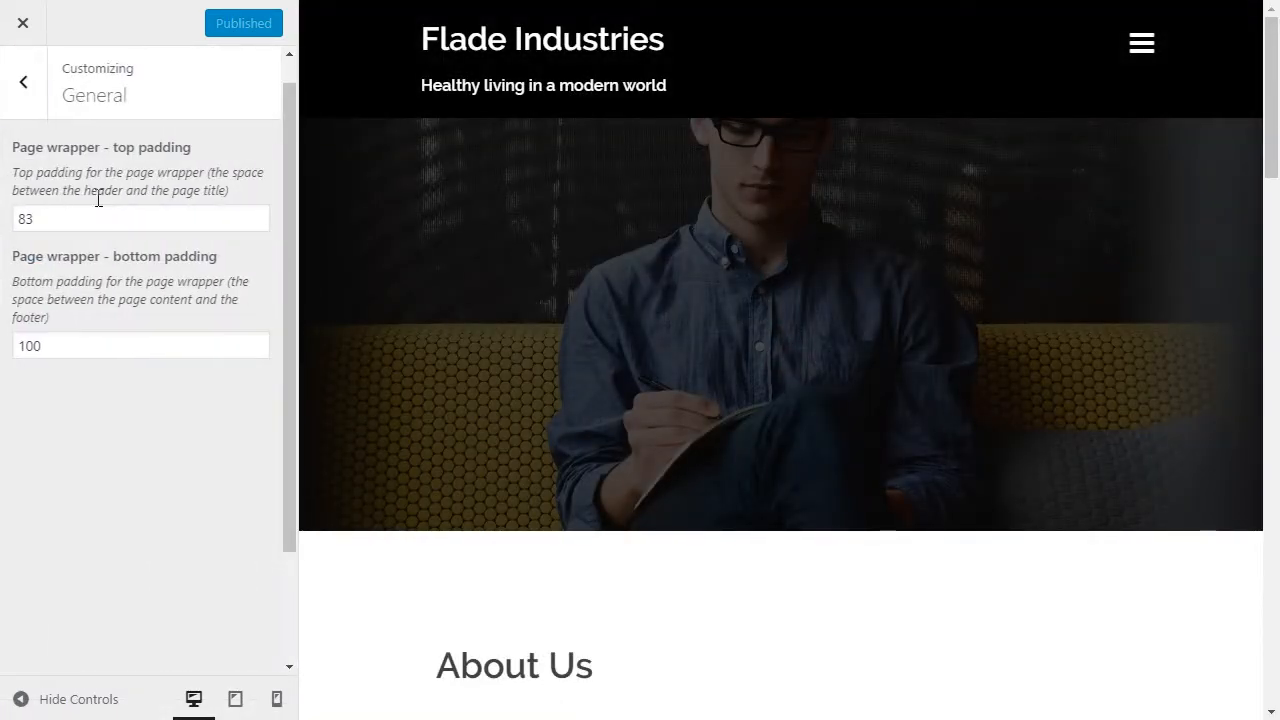
click(22, 84)
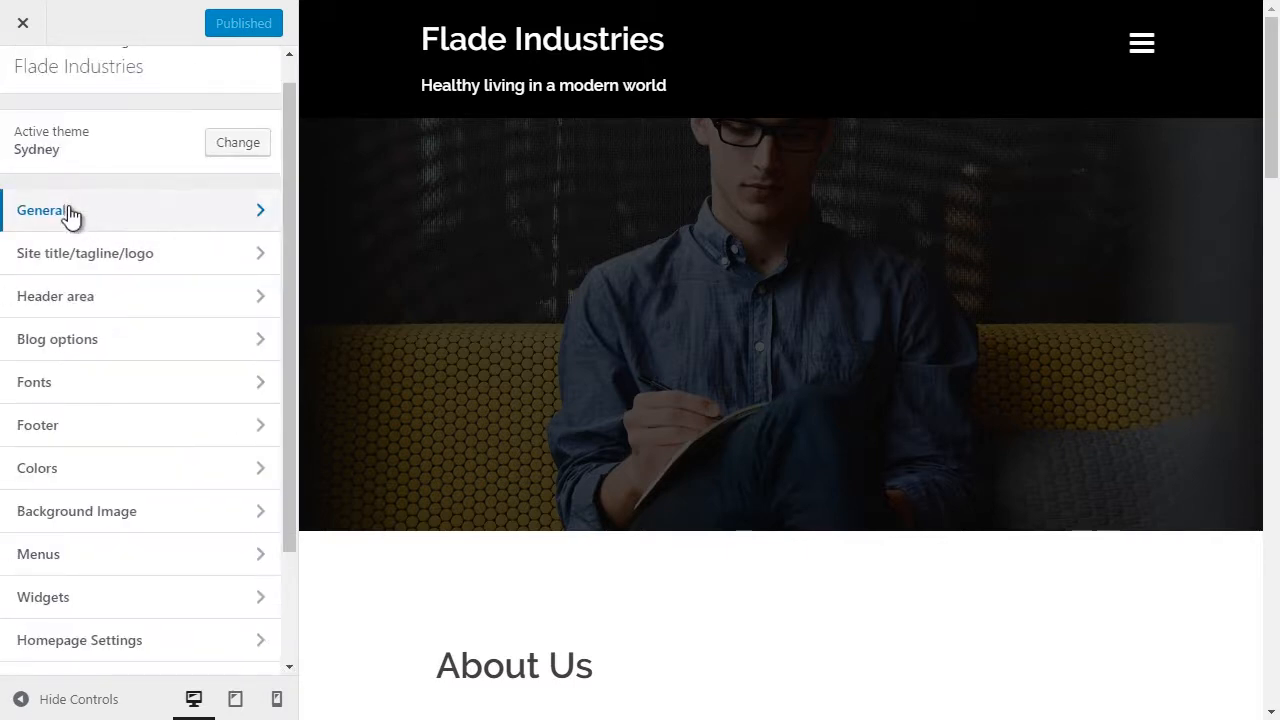
click(88, 262)
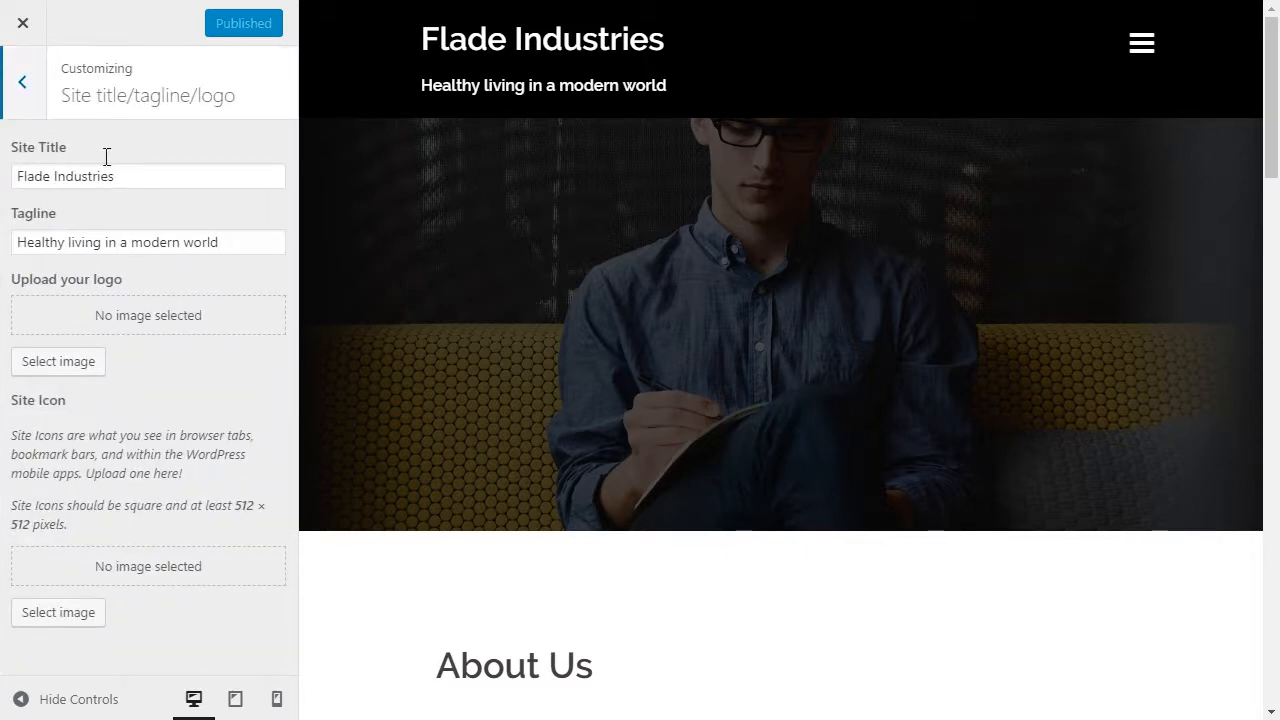
click(30, 102)
In the General settings, try page wrapper top padding values of 5 and 600, checking the About Us spacing in the preview.
click(84, 209)
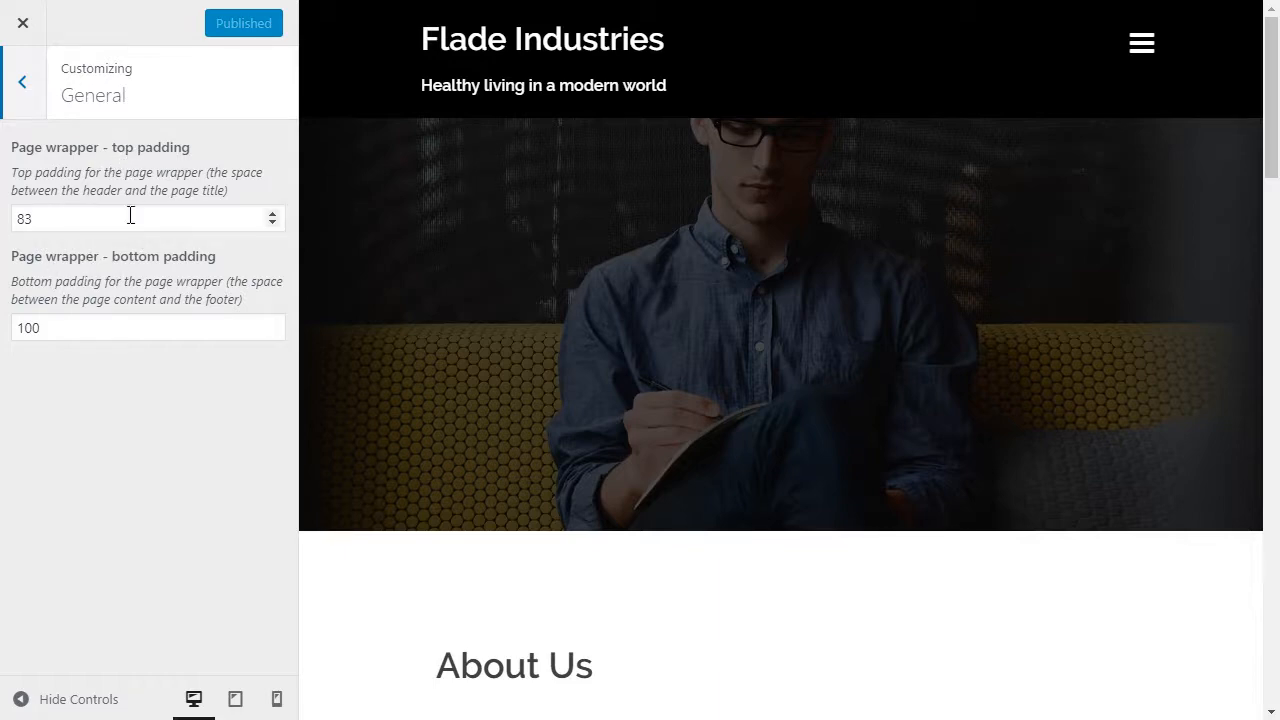
scroll(789, 528, down, 4)
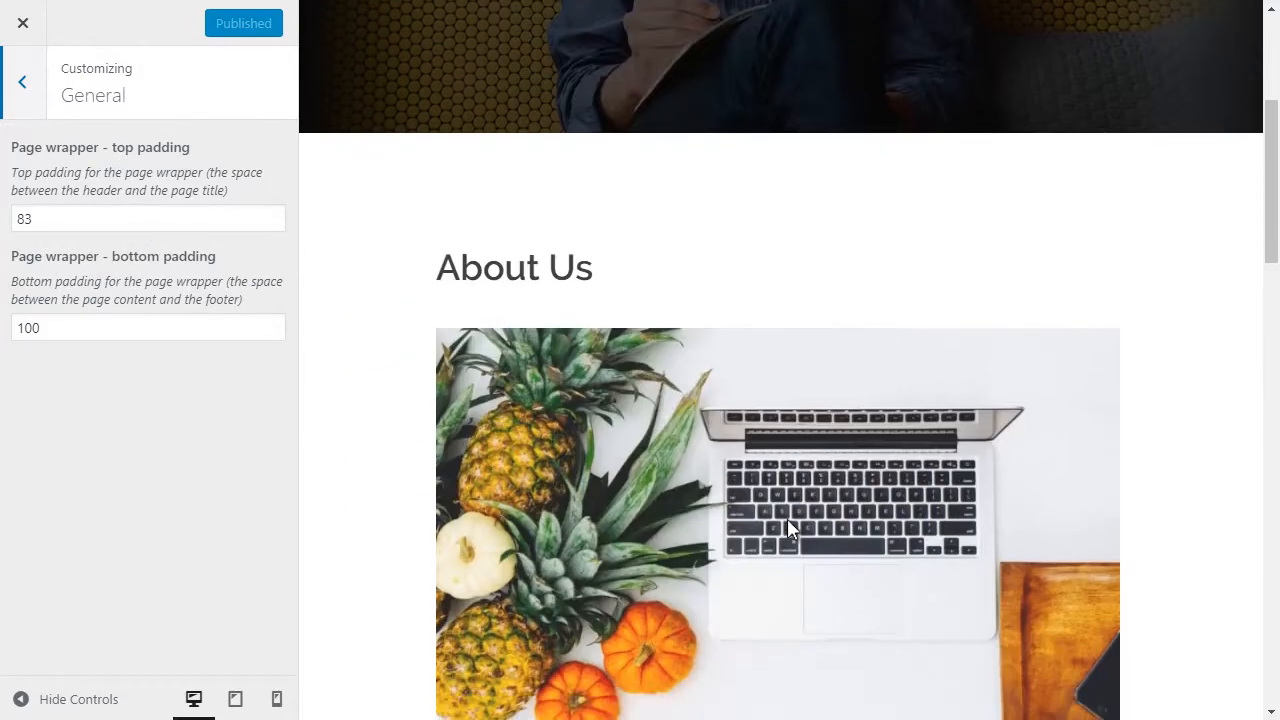
scroll(789, 526, up, 4)
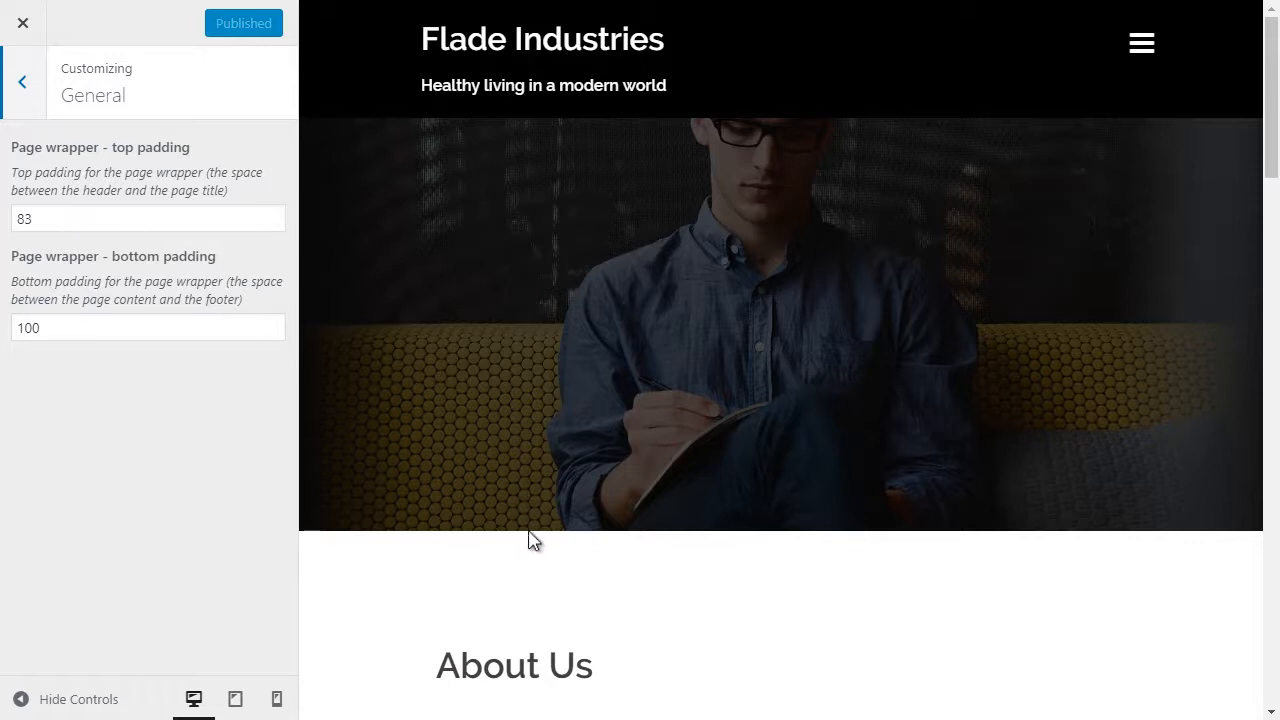
double_click(24, 218)
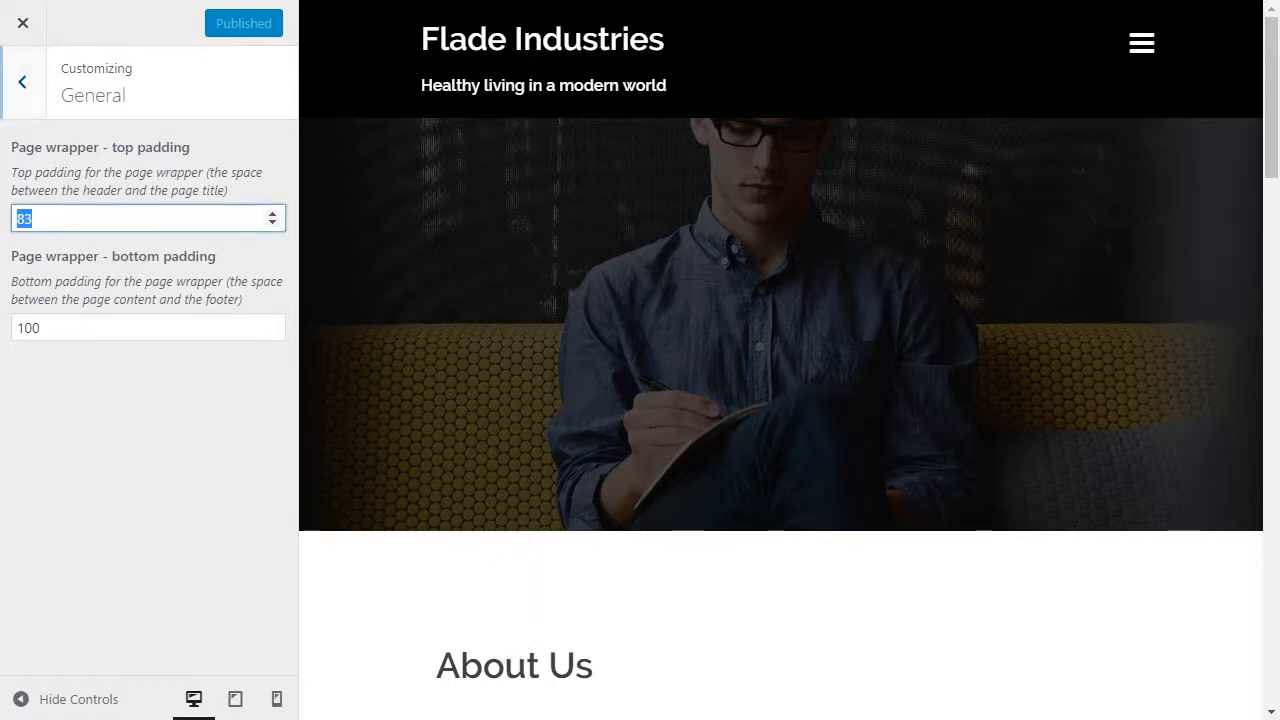
text(5)
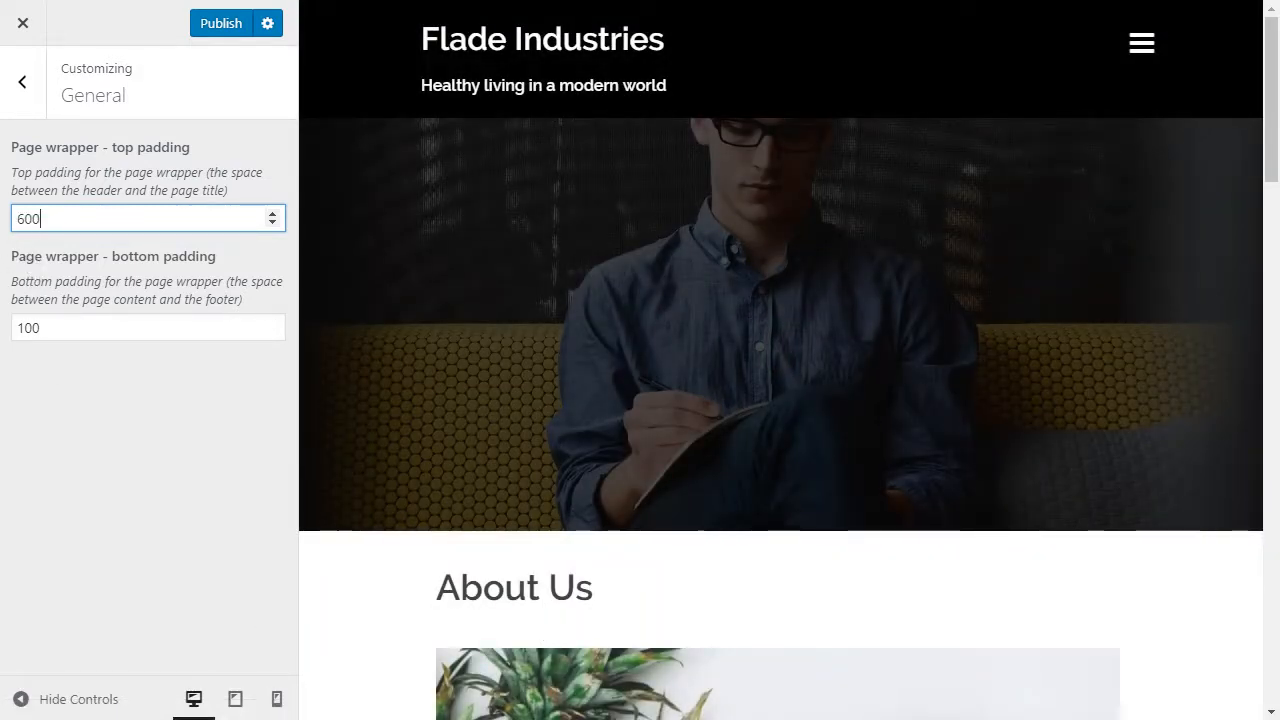
scroll(512, 397, down, 5)
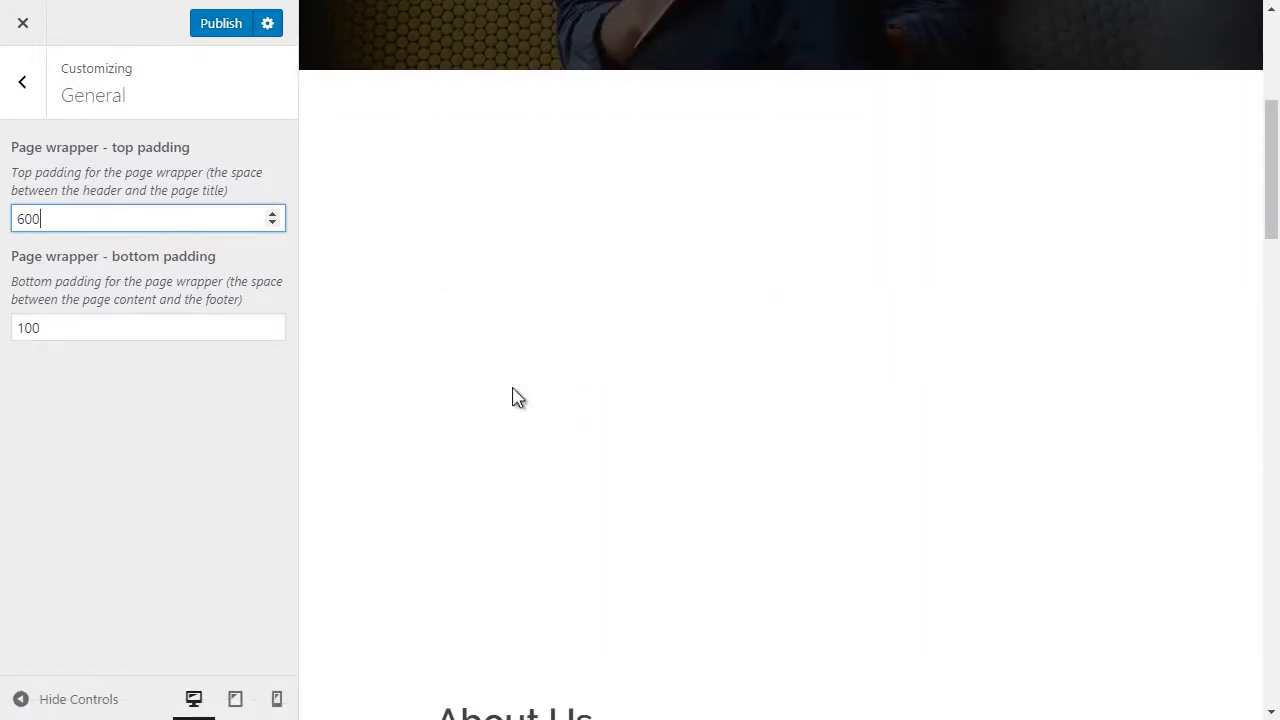
scroll(514, 397, up, 5)
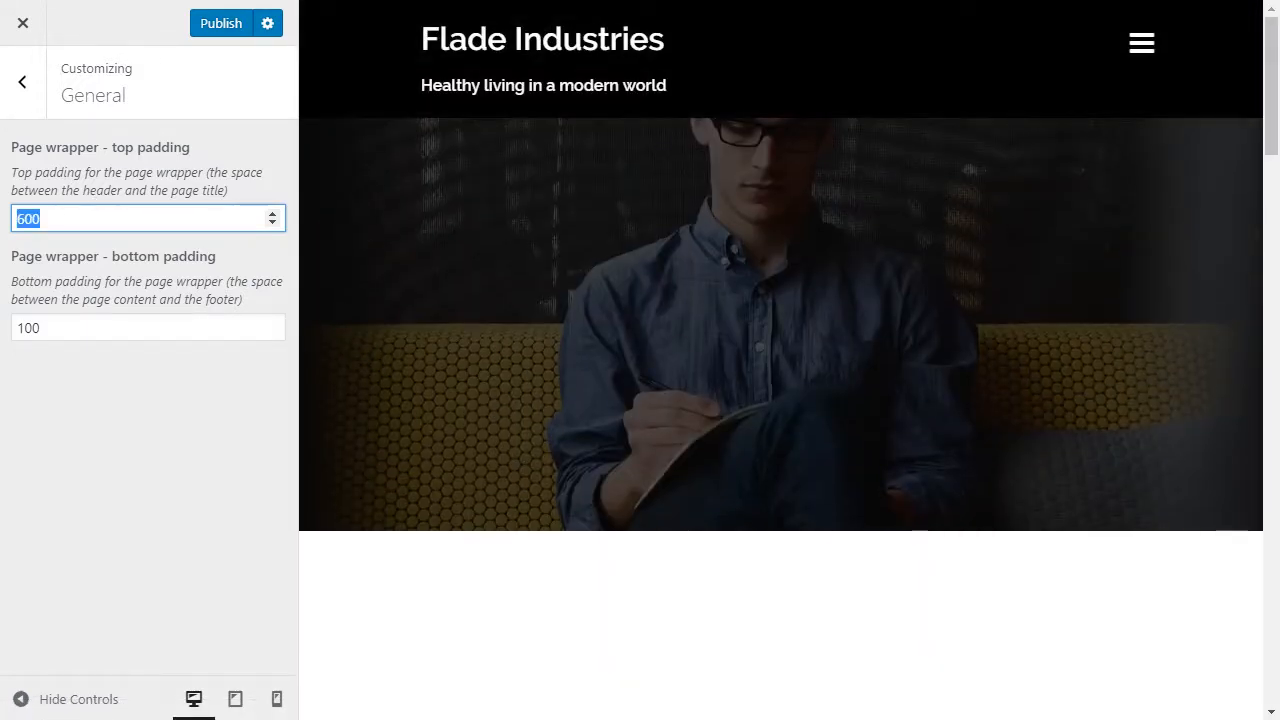
Set the page wrapper top and bottom padding to 50 each in the General settings and check the page spacing.
text(50)
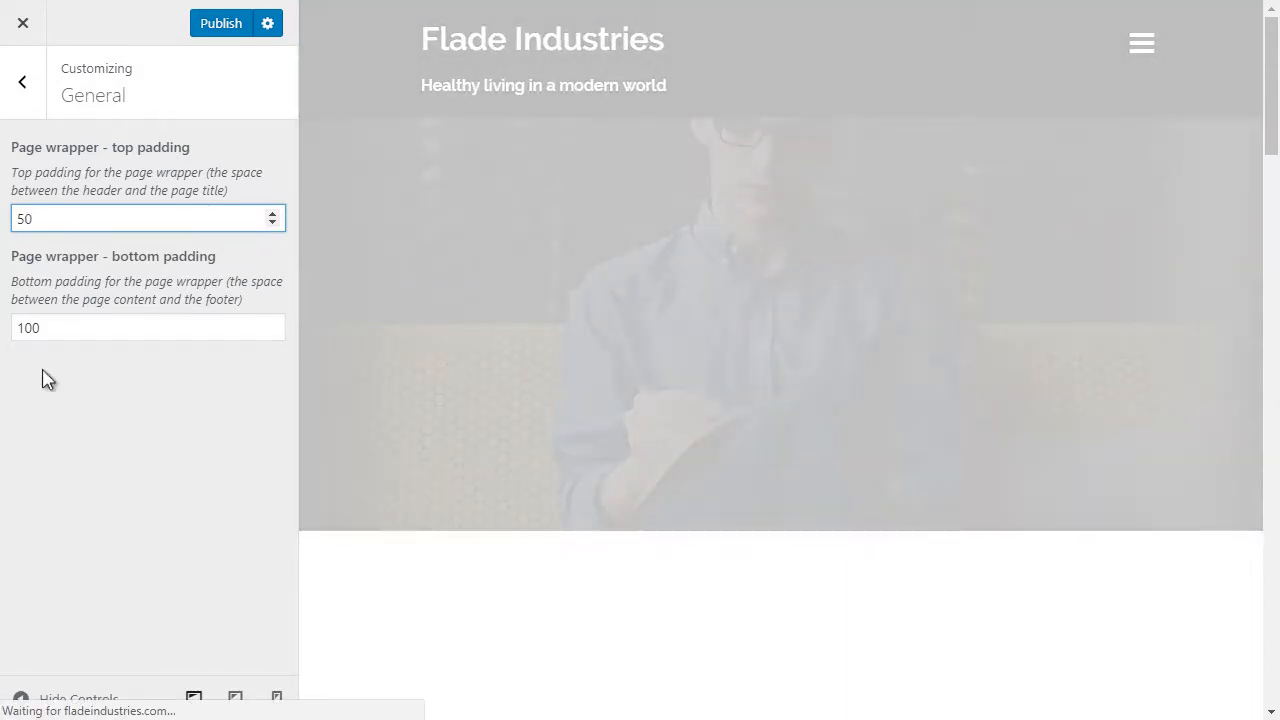
click(40, 328)
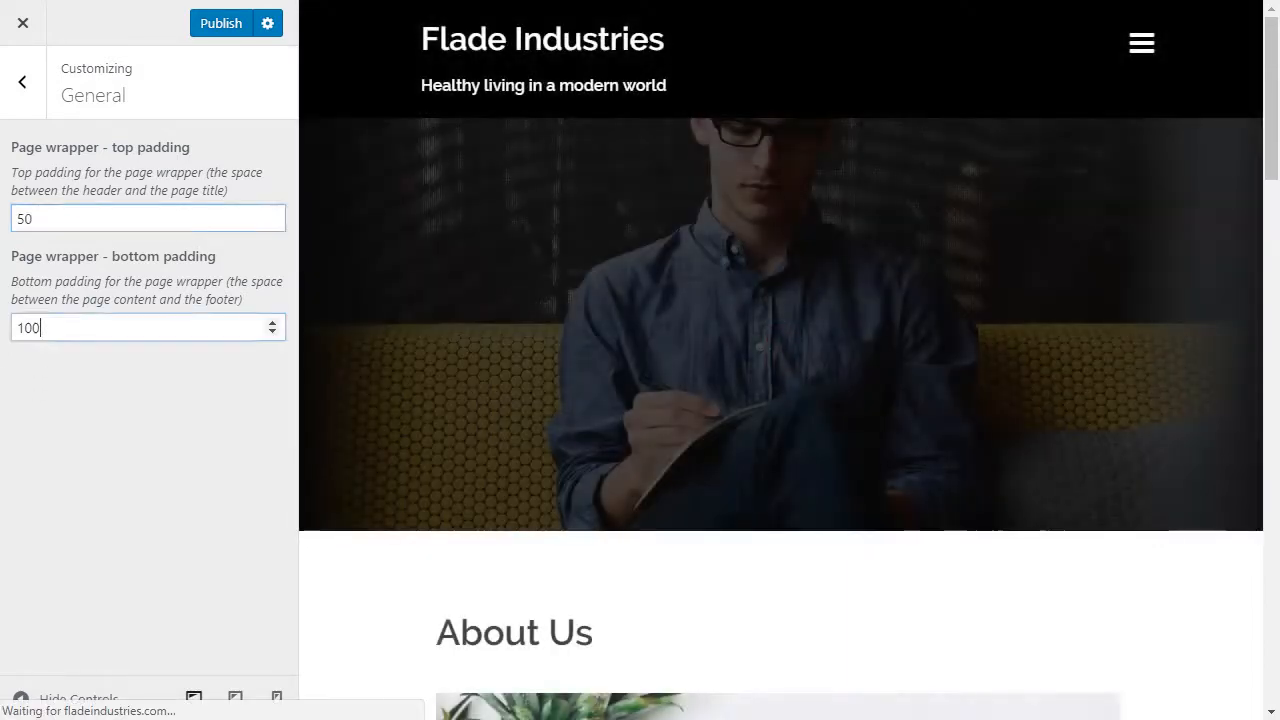
double_click(41, 328)
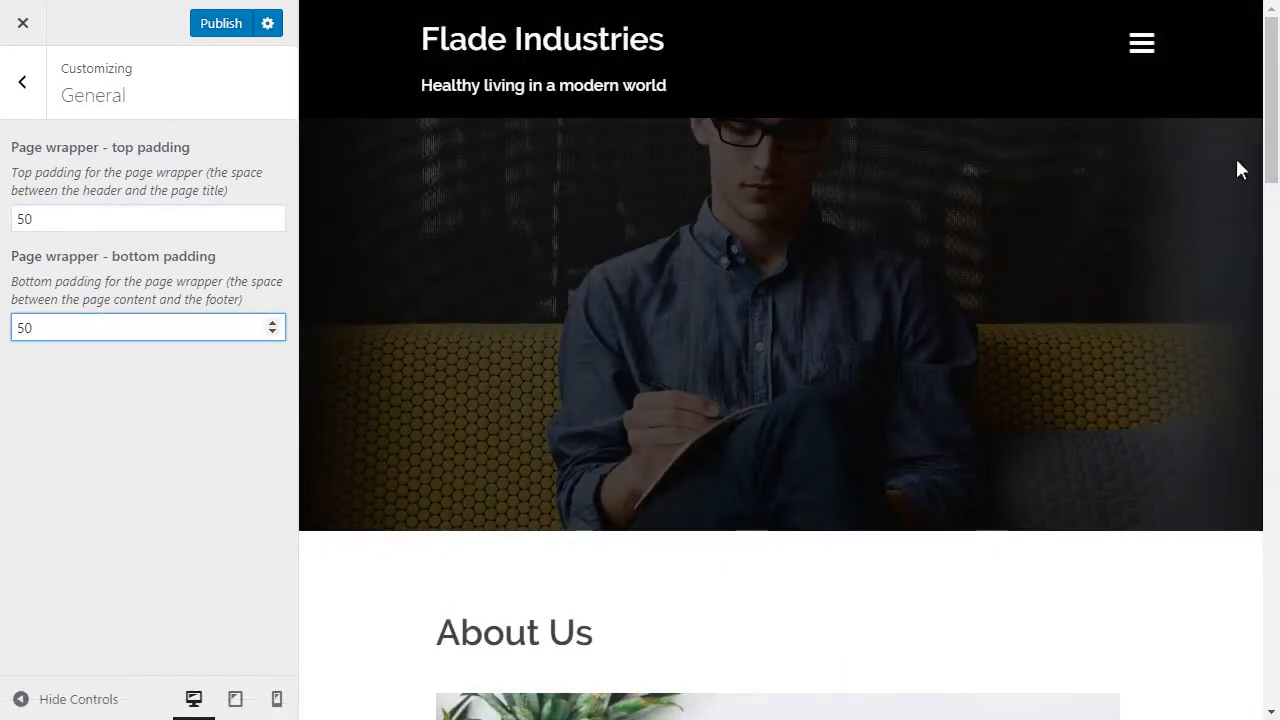
drag(1272, 174, 1273, 697)
click(12, 100)
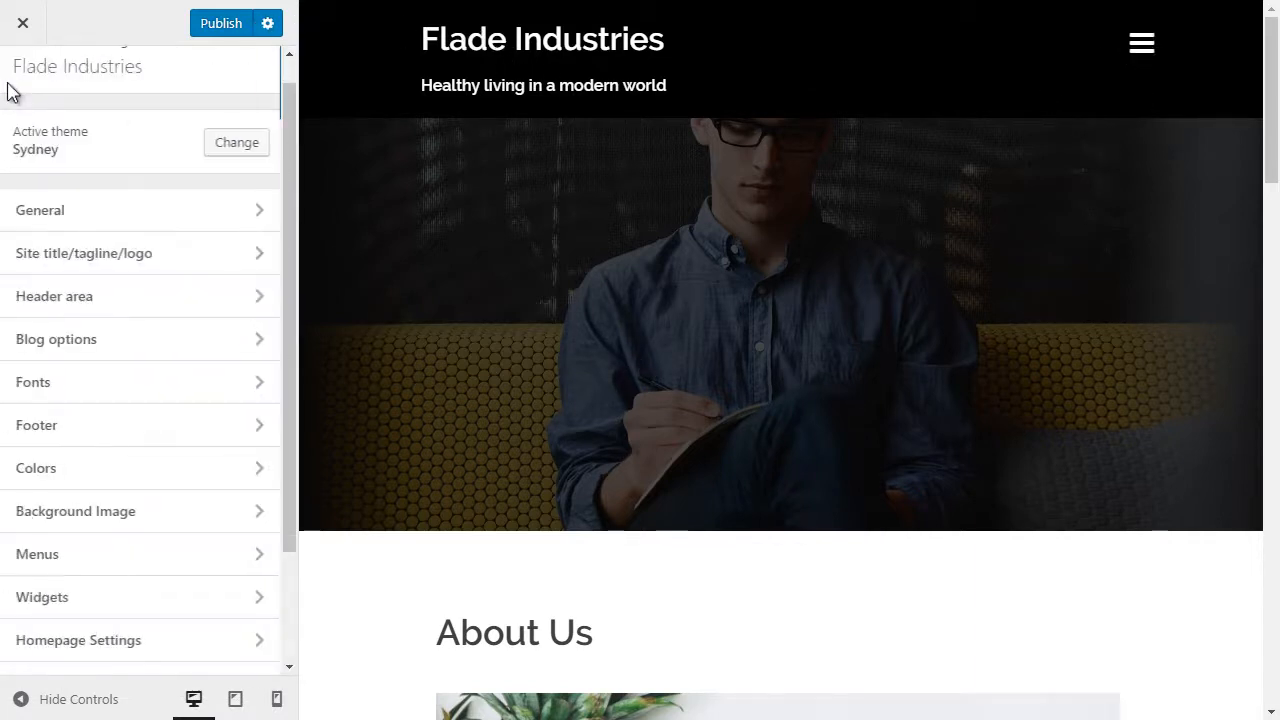
Add fladelogo.png from the media library as the site logo in the Site title/tagline/logo settings.
click(80, 258)
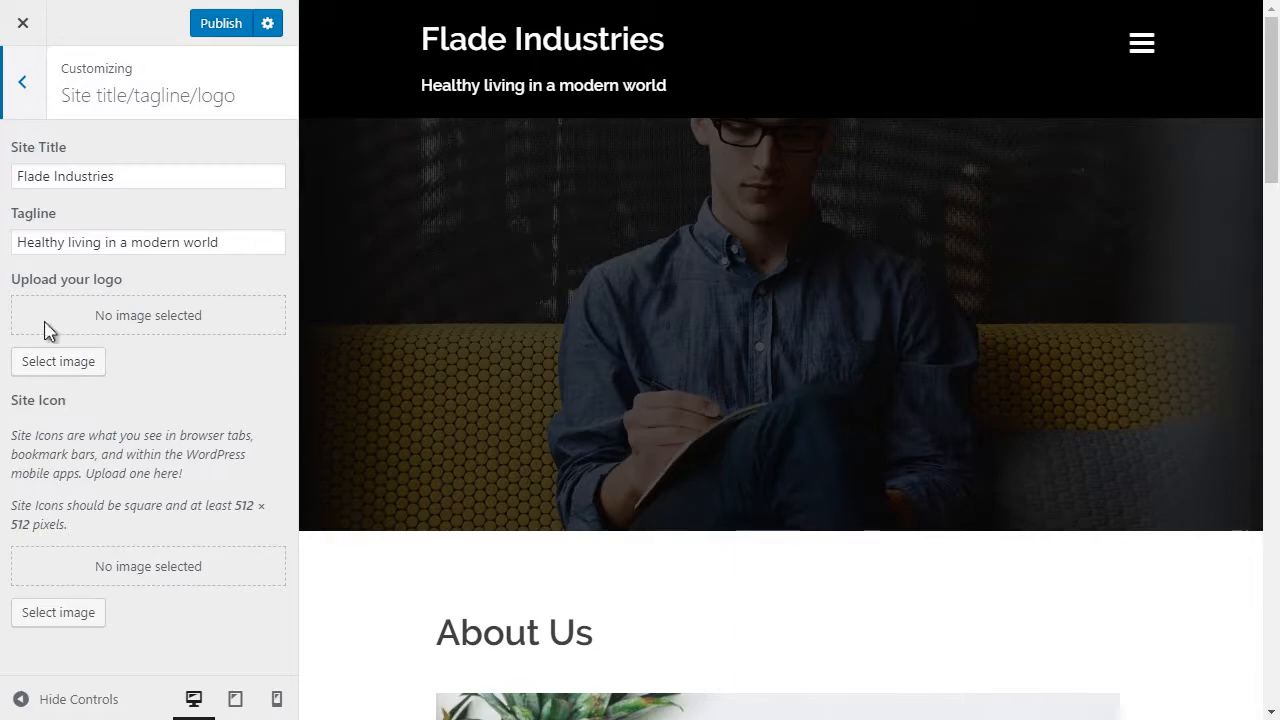
click(55, 366)
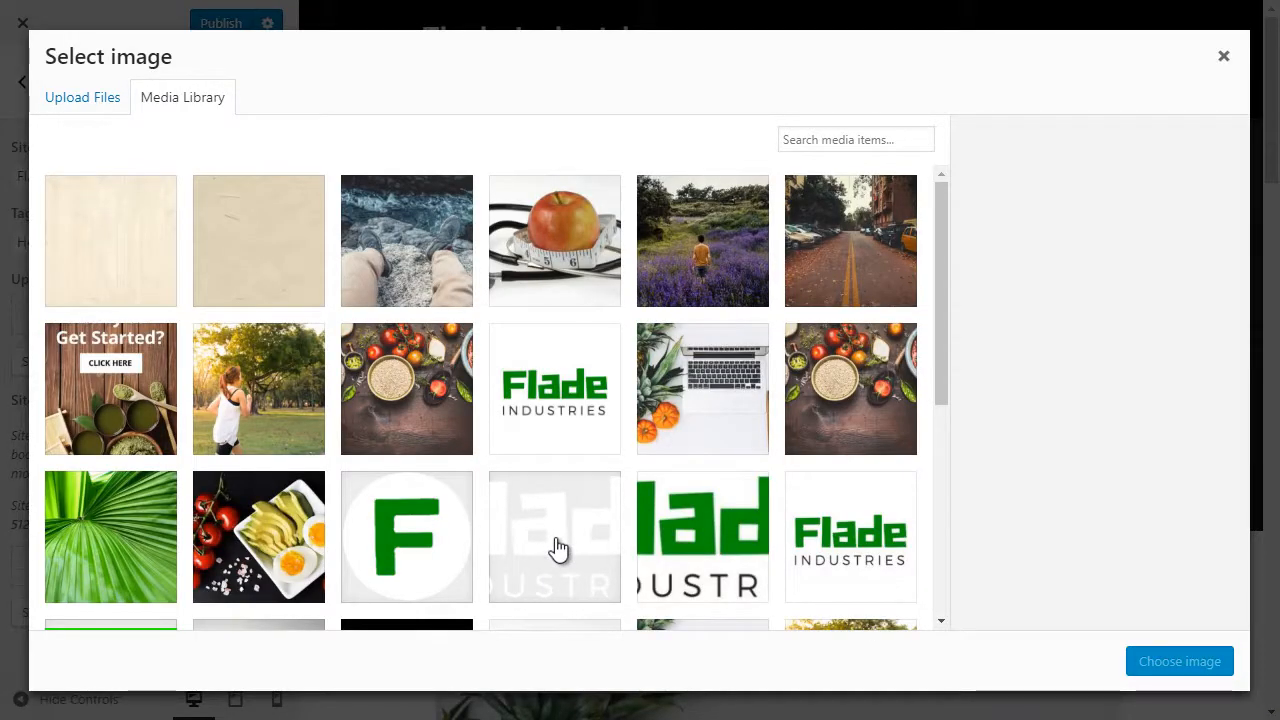
click(557, 548)
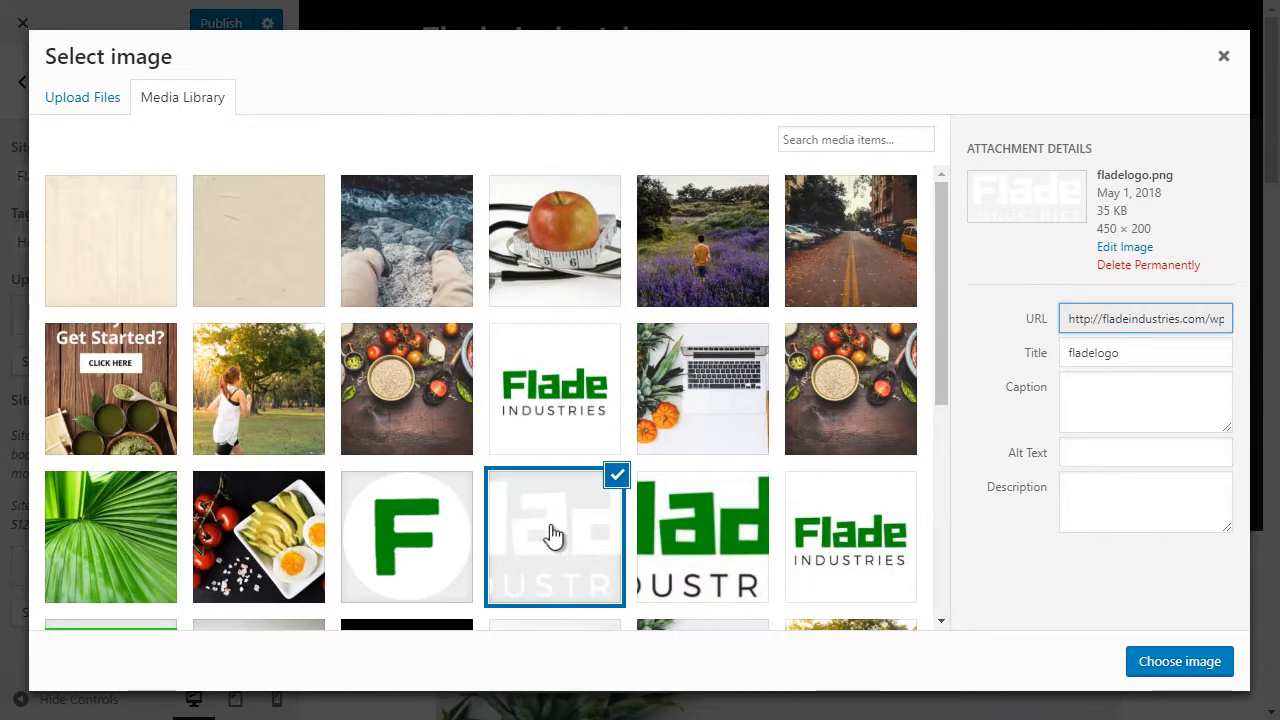
click(1210, 672)
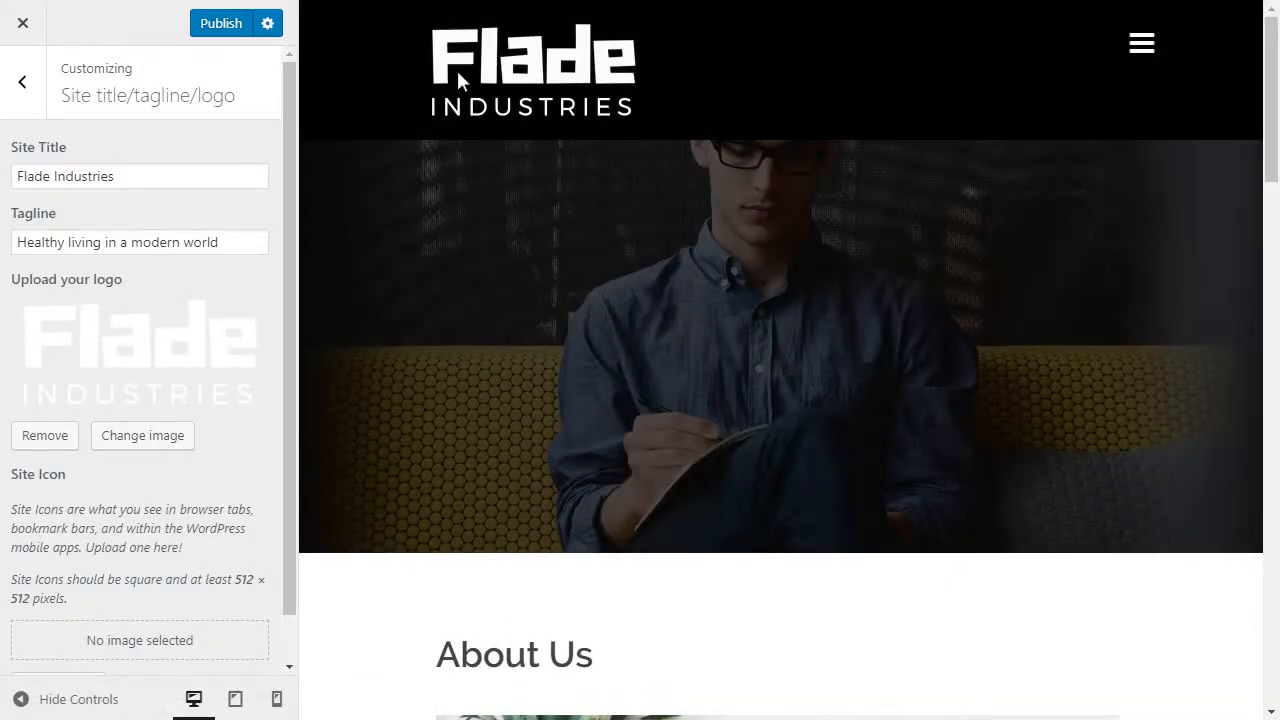
Set flogo.png as the site icon with the suggested crop and check how it looks in the browser tab.
scroll(180, 475, down, 1)
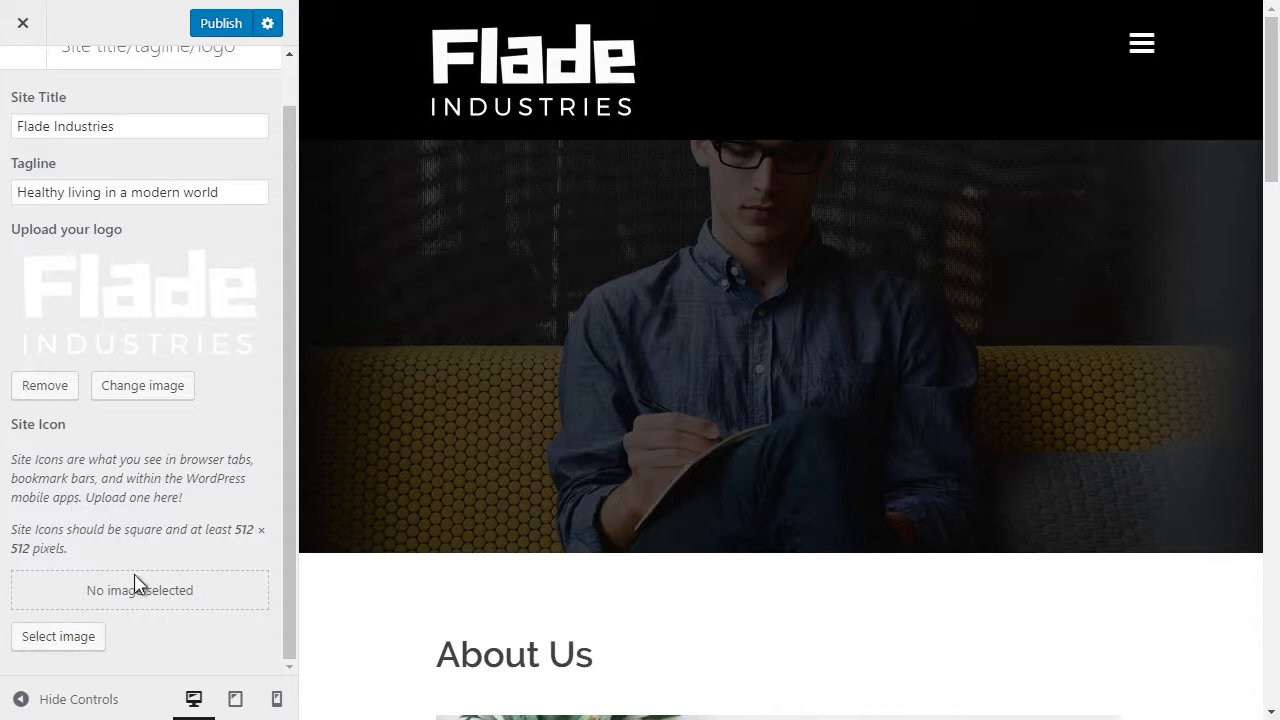
click(68, 638)
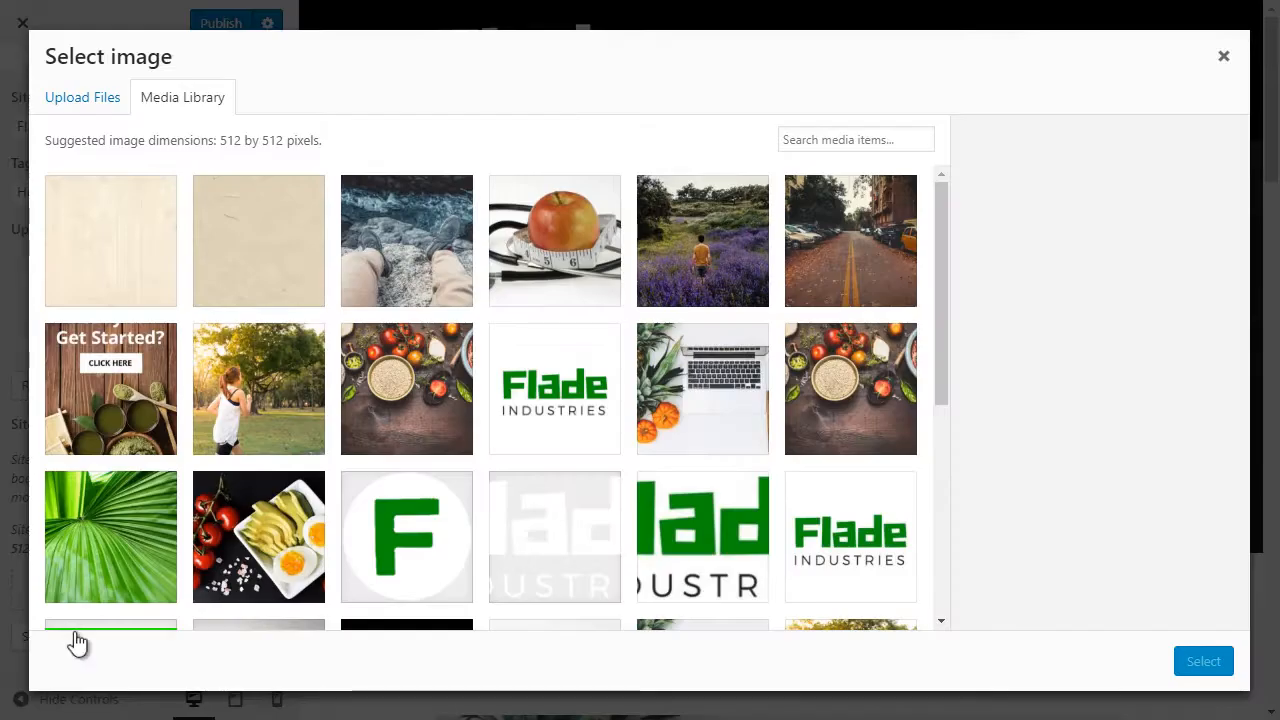
click(388, 530)
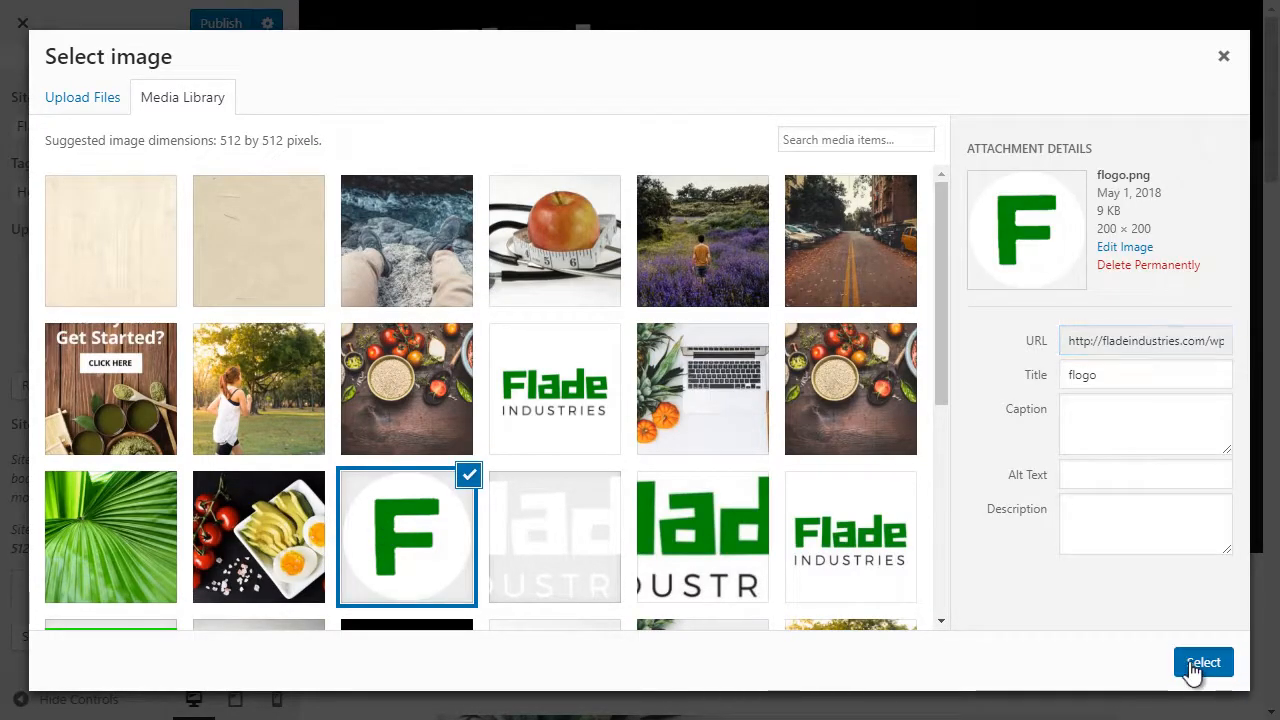
click(1200, 664)
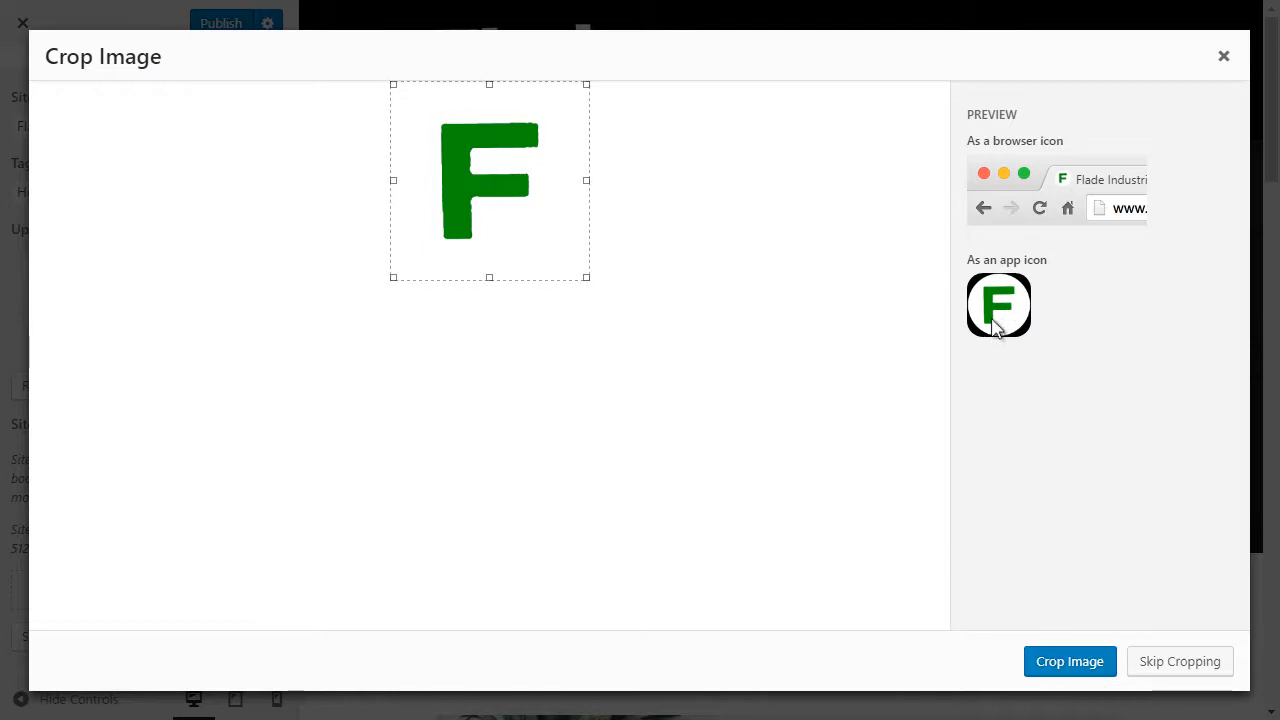
click(1068, 672)
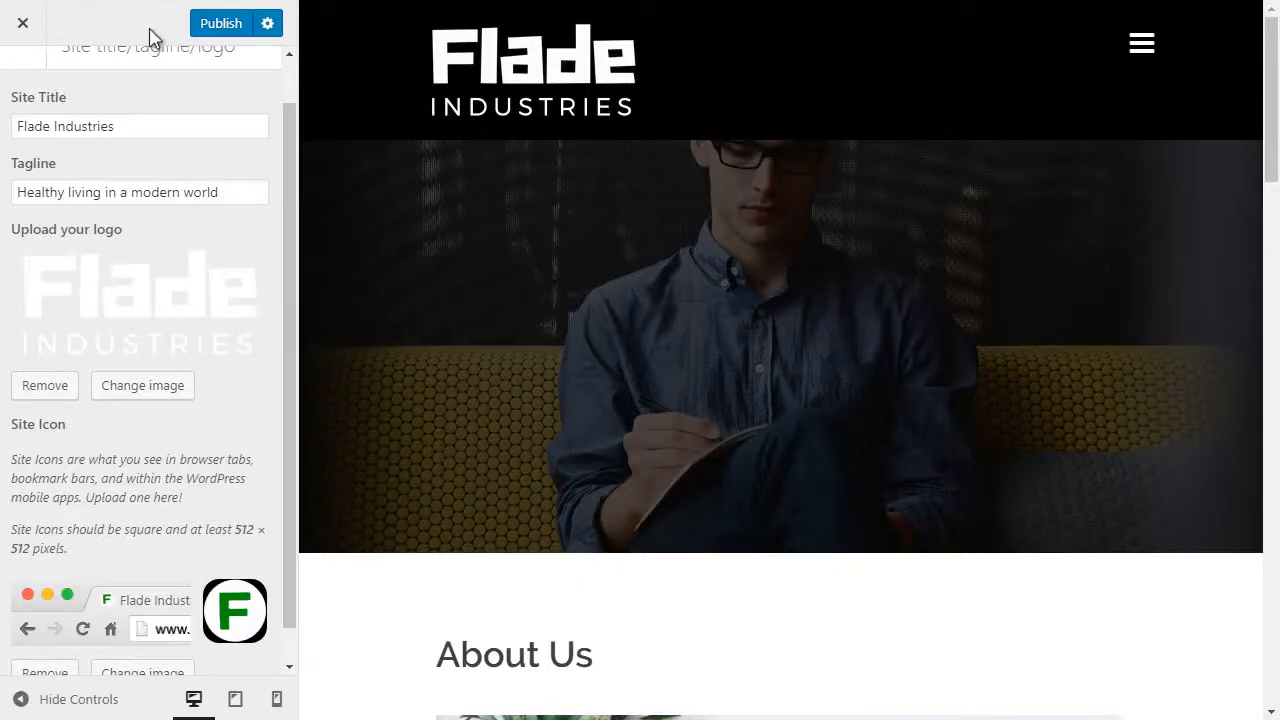
key(F11)
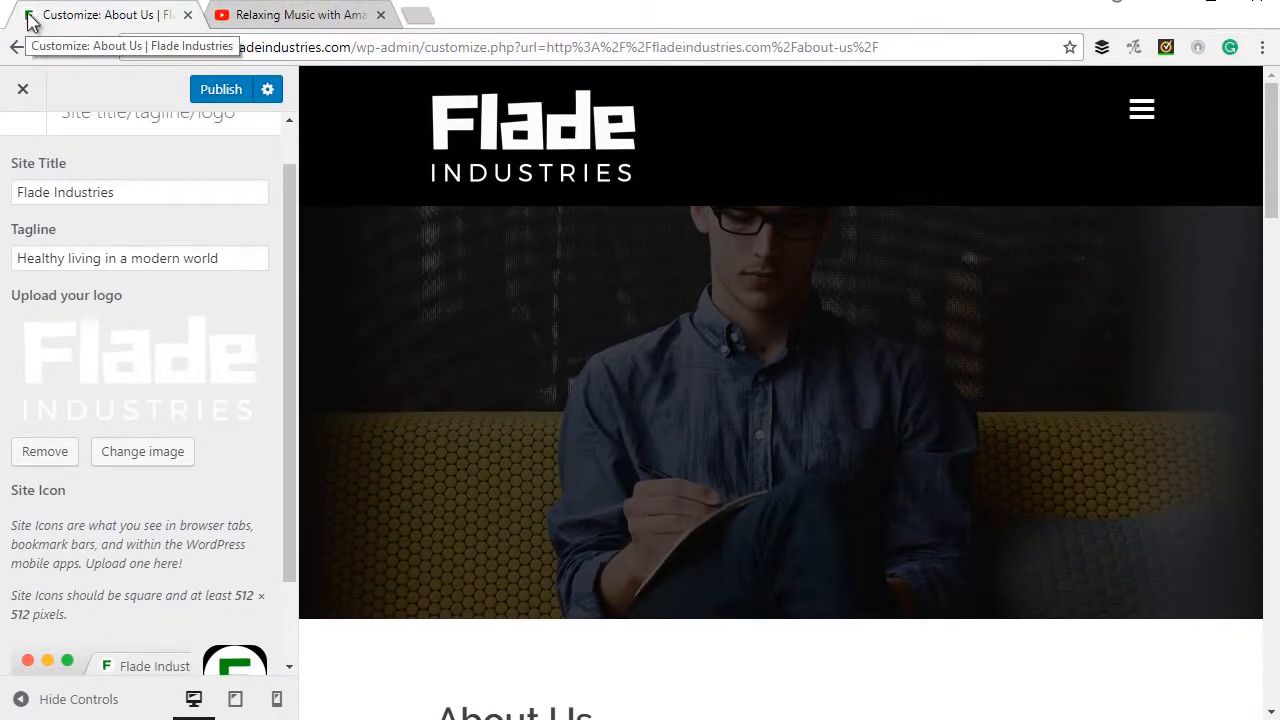
key(F11)
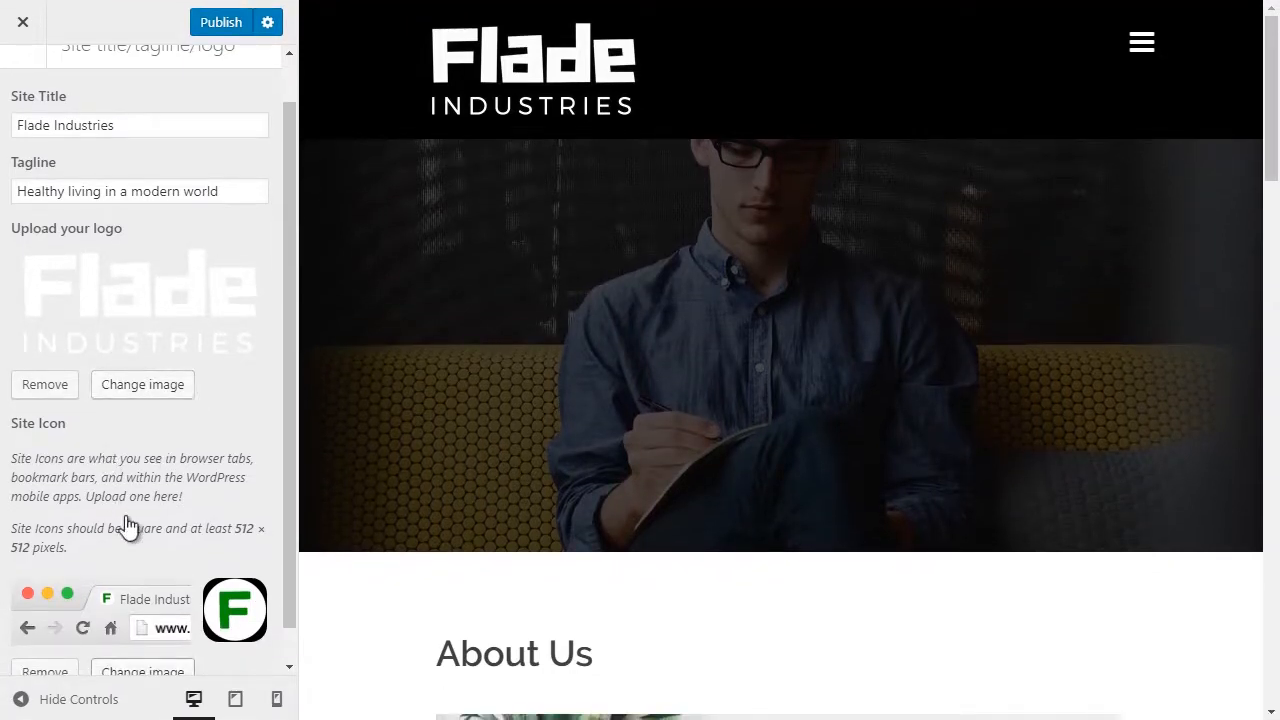
scroll(35, 100, up, 1)
click(22, 86)
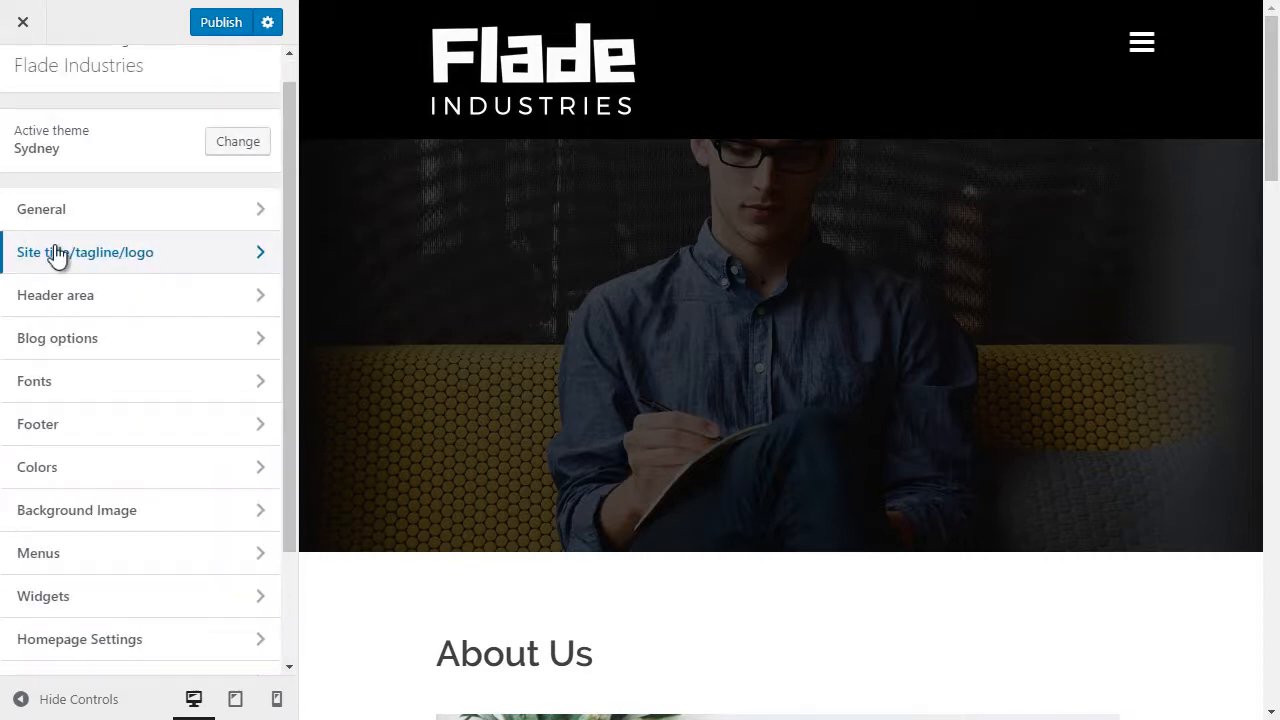
In the Header type settings, try the full screen slider, image, video and no-header options for the site header, comparing the previews.
click(86, 299)
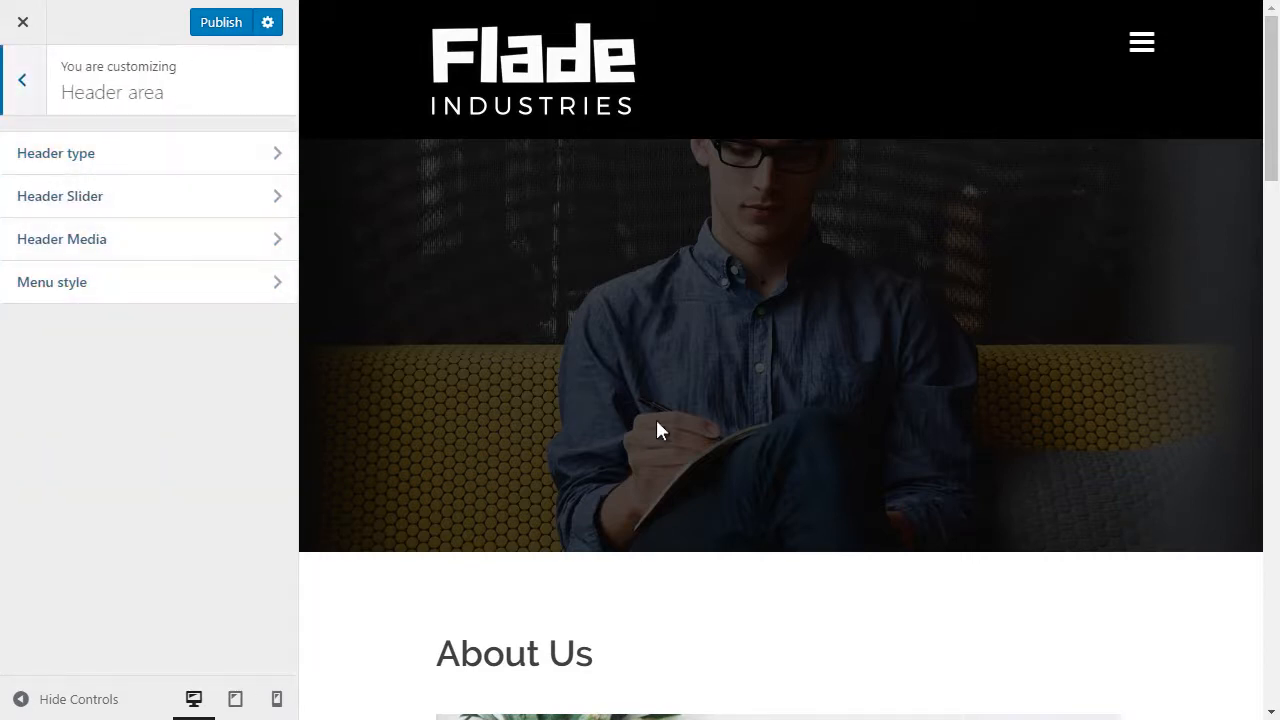
click(112, 168)
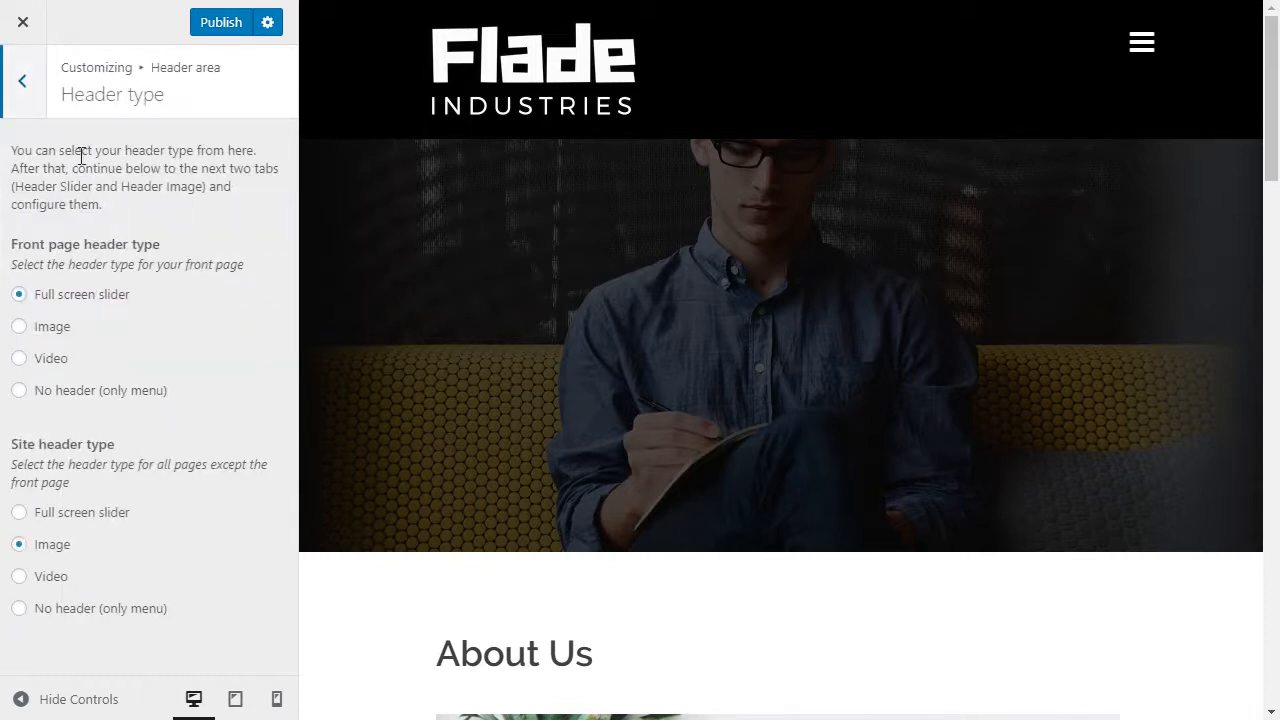
drag(31, 245, 131, 305)
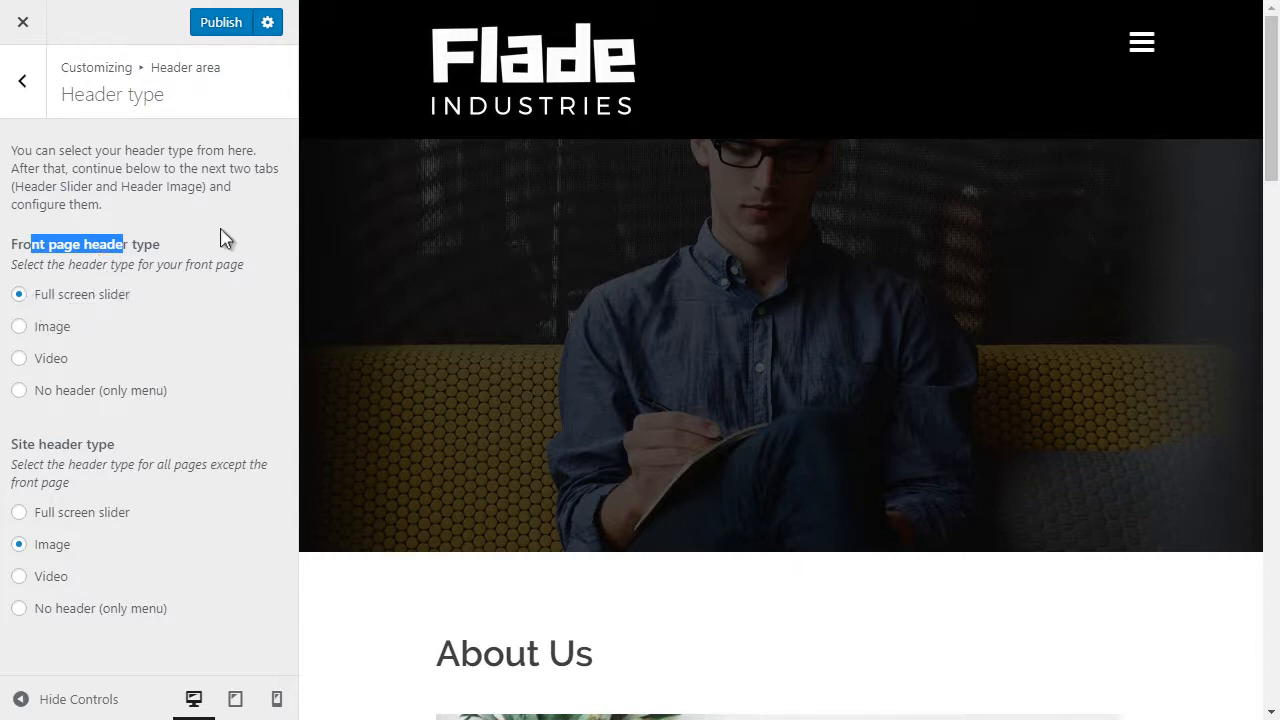
click(48, 522)
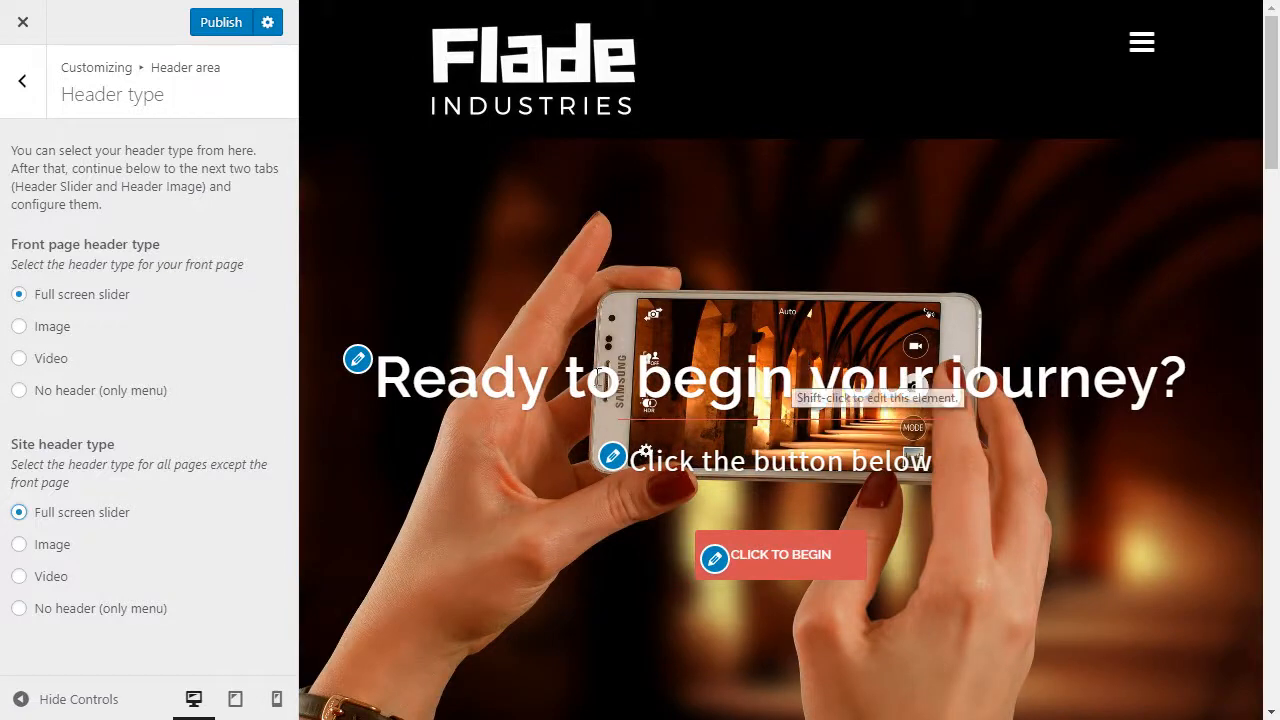
click(22, 546)
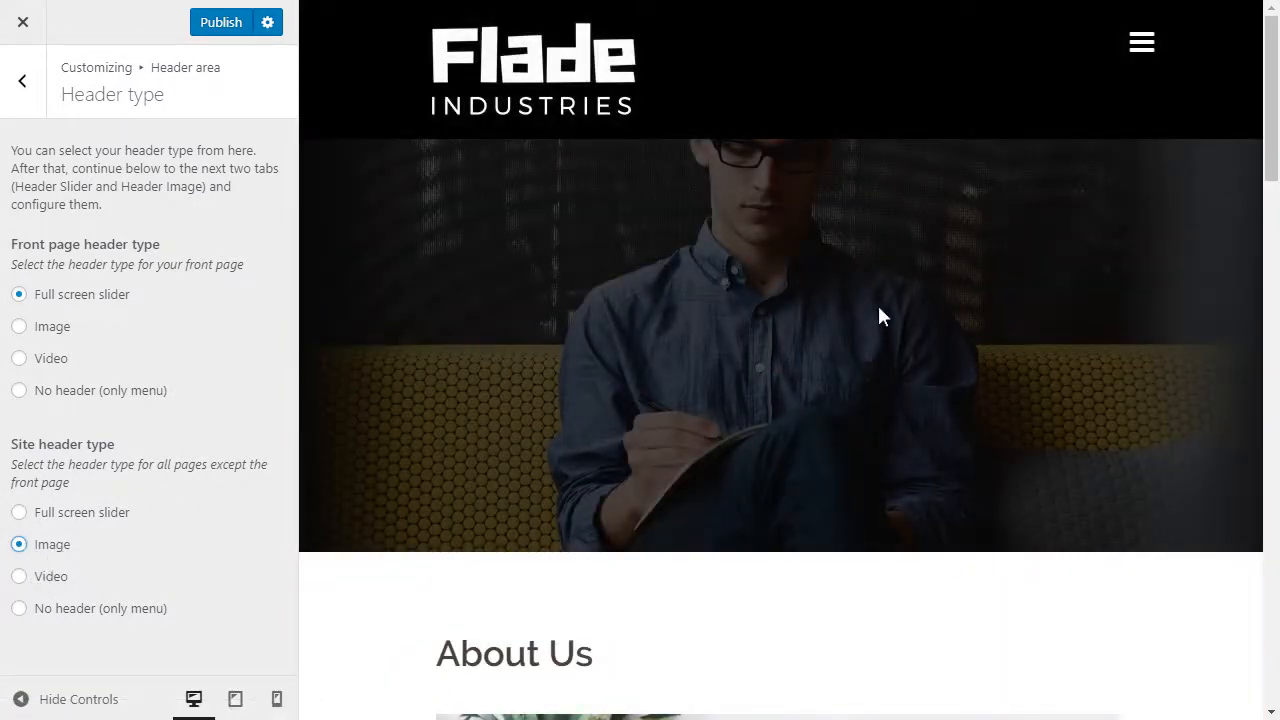
scroll(879, 308, down, 3)
scroll(879, 308, up, 3)
click(21, 578)
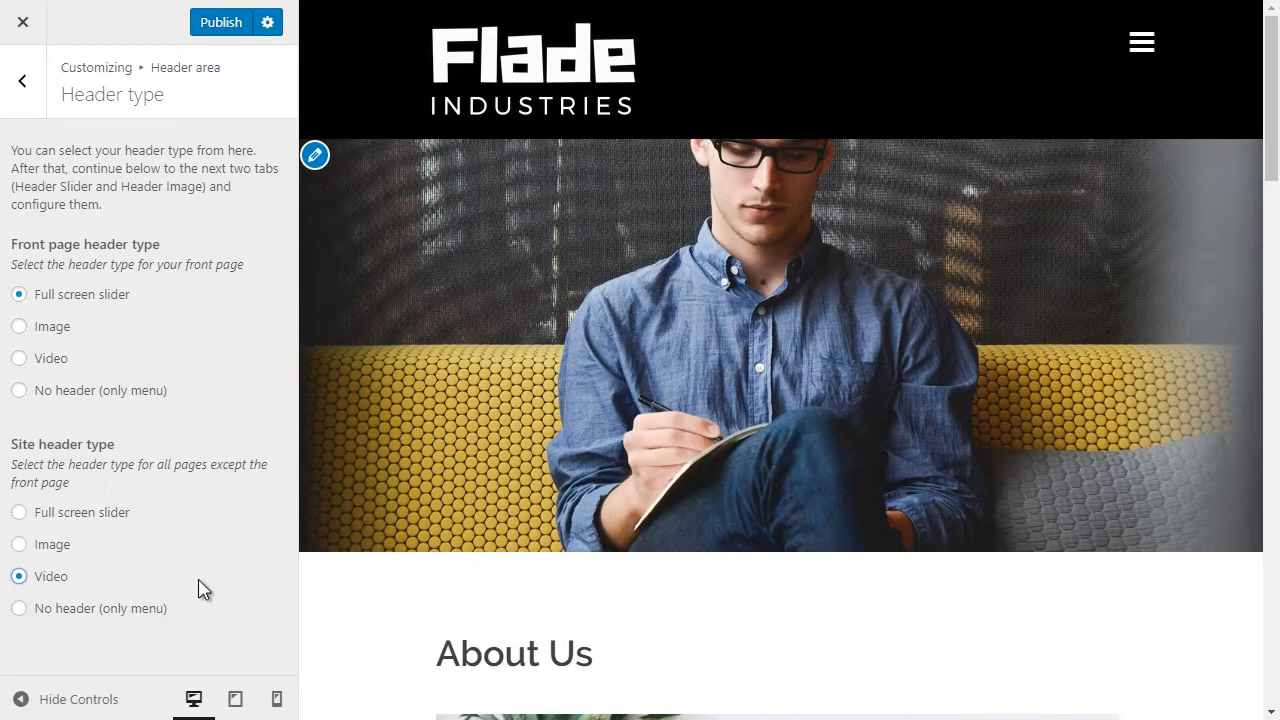
click(19, 610)
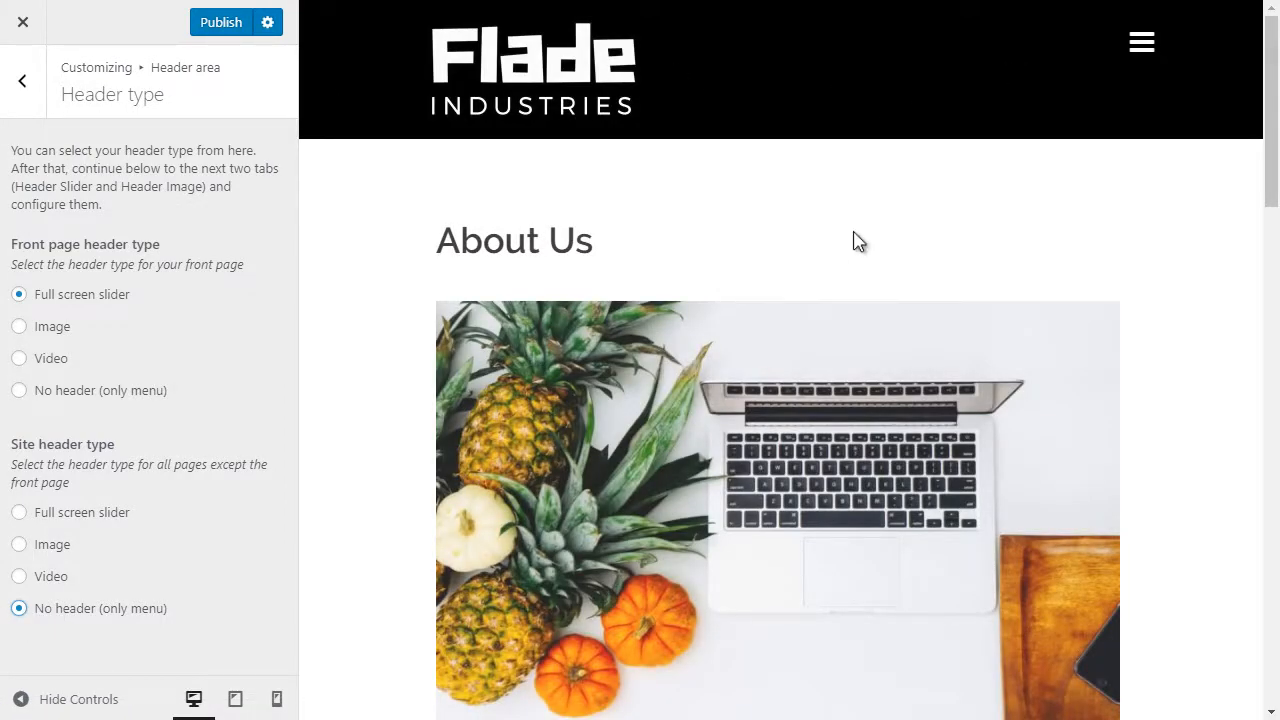
Reduce the browser zoom so the preview fits the full desktop layout, and set the site header type to Image.
key(ctrl+minus)
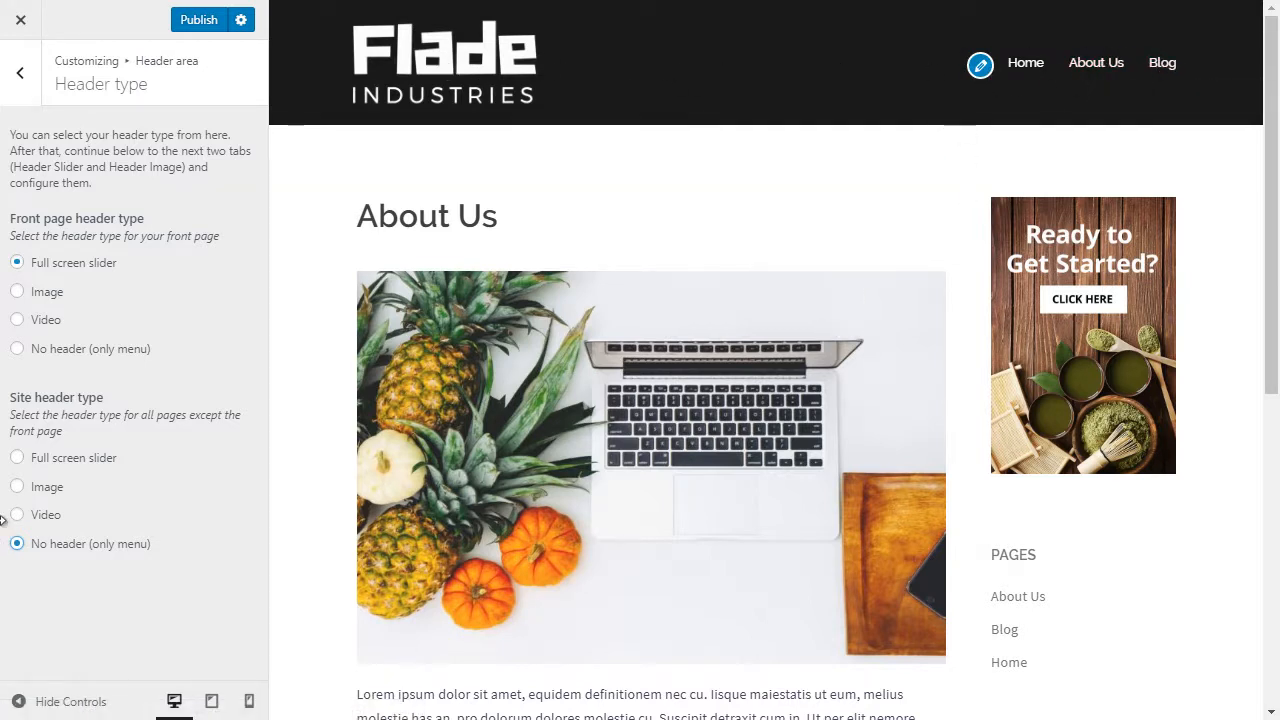
click(17, 489)
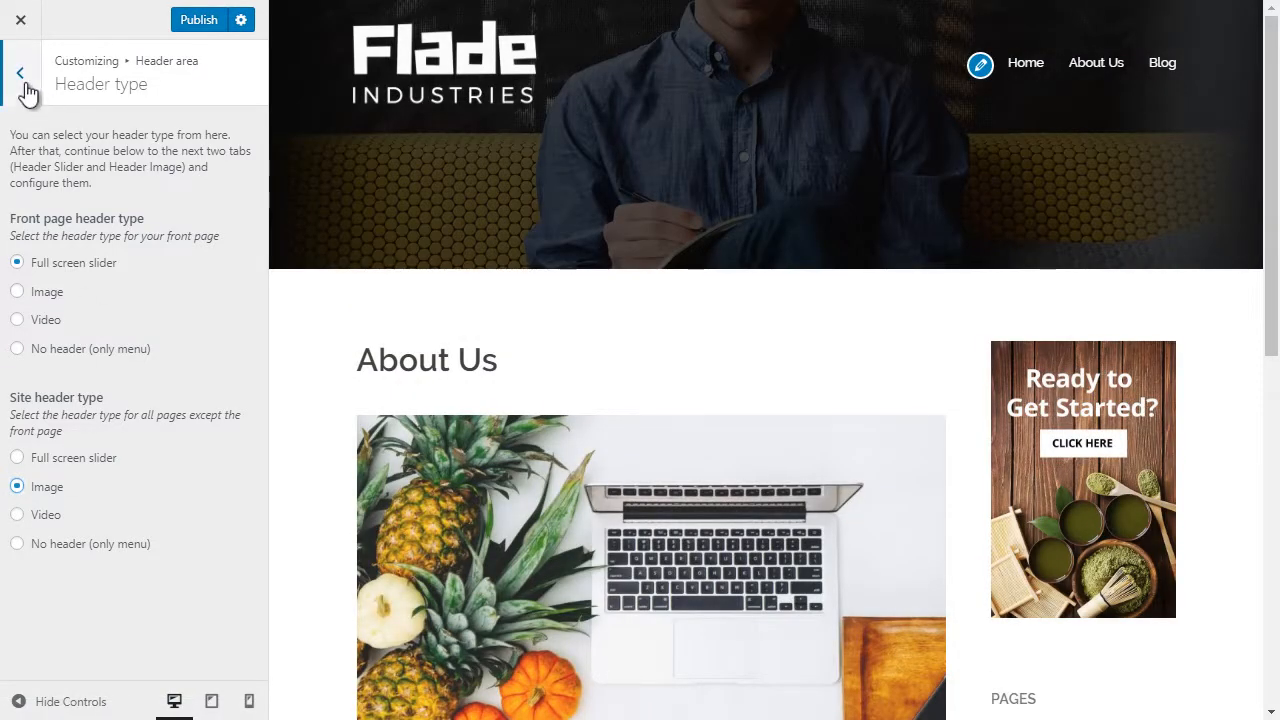
click(26, 90)
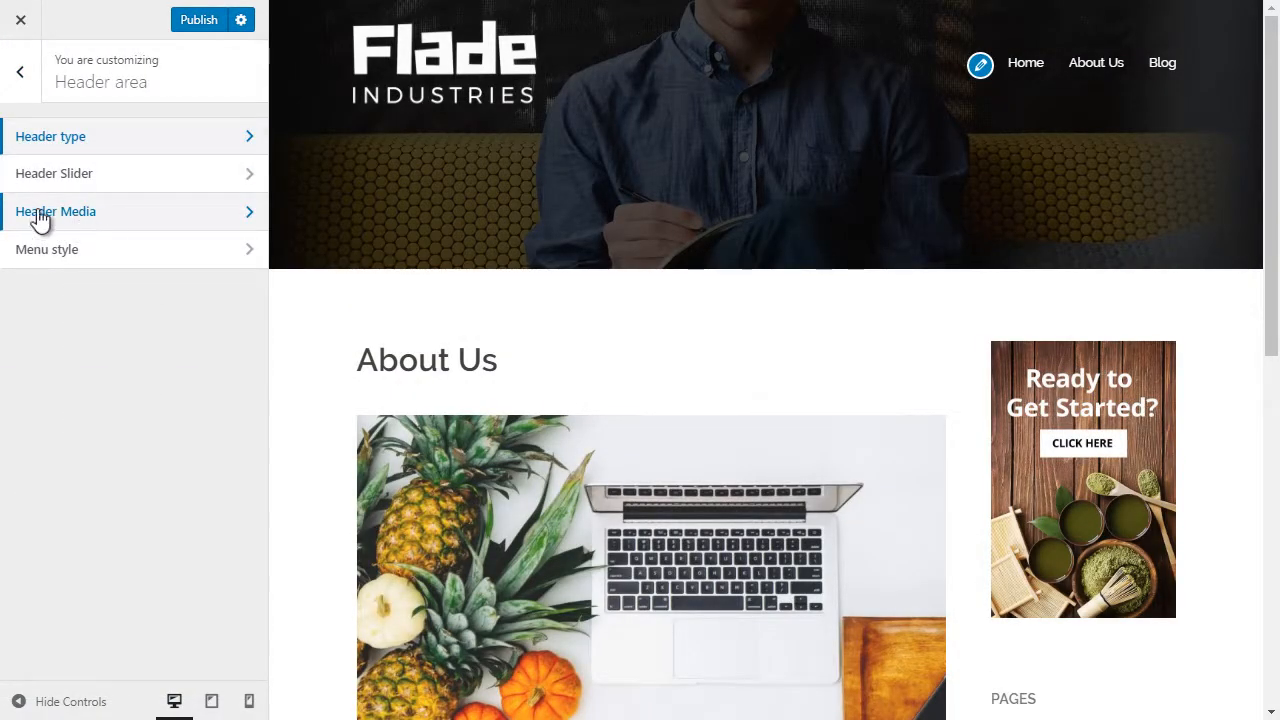
Use headweb.jpg as the header image with the suggested crop, reviewing the remaining Header Media options and the About Us preview.
click(77, 216)
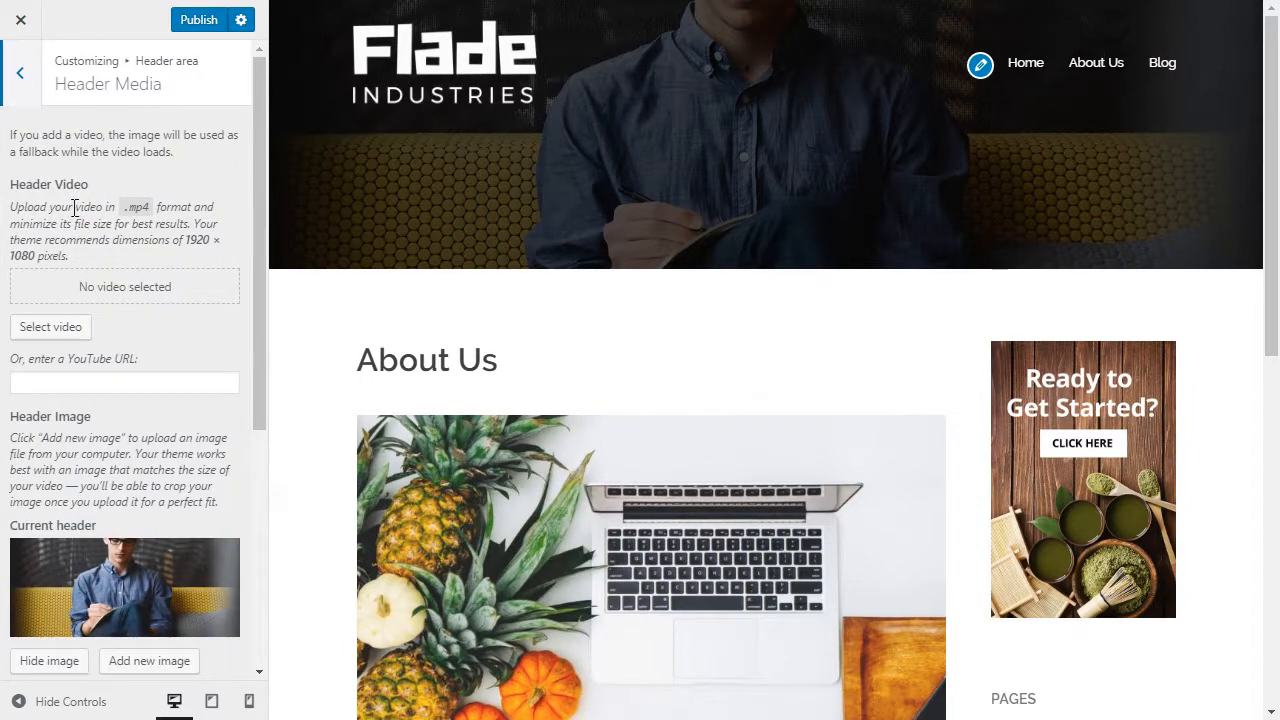
scroll(97, 426, down, 2)
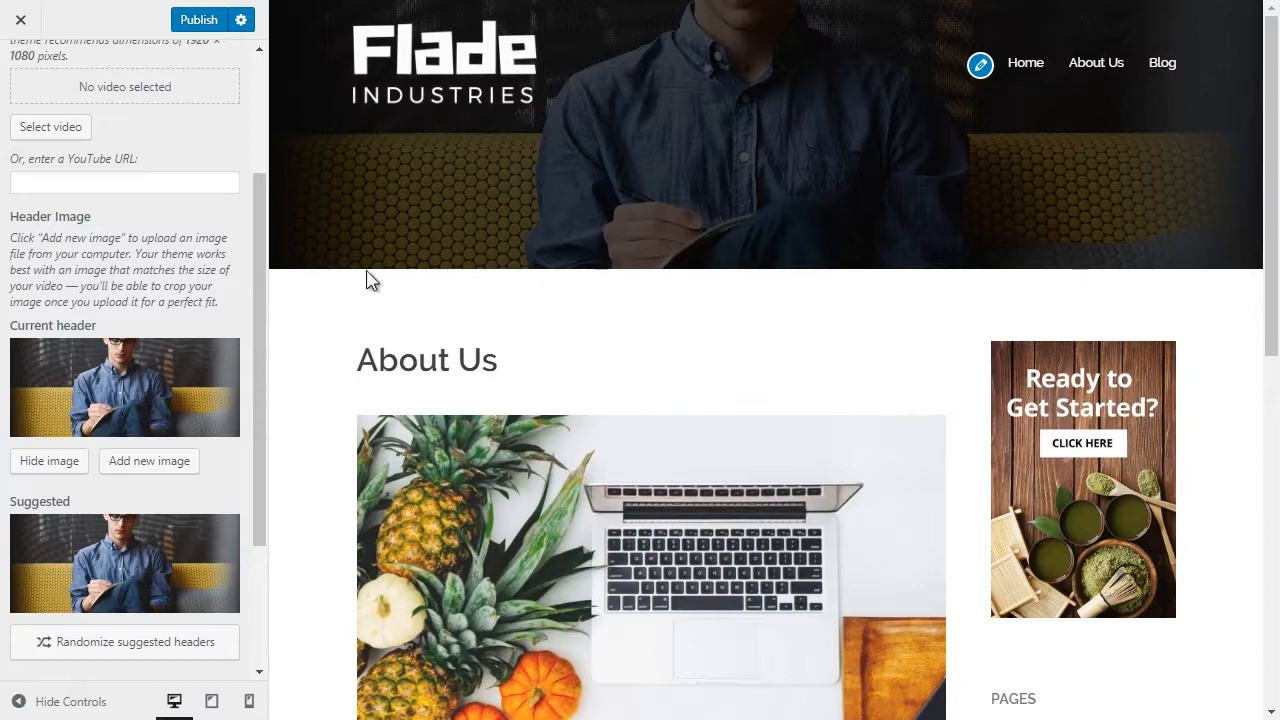
click(152, 466)
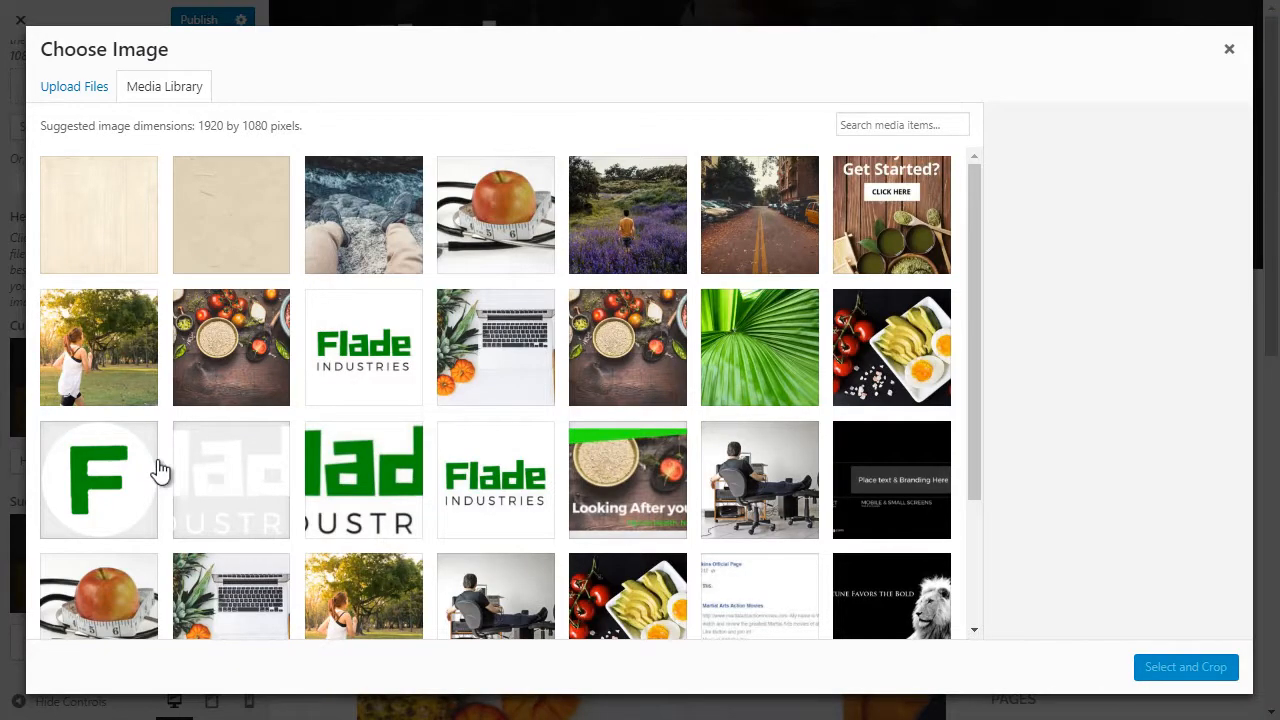
click(590, 335)
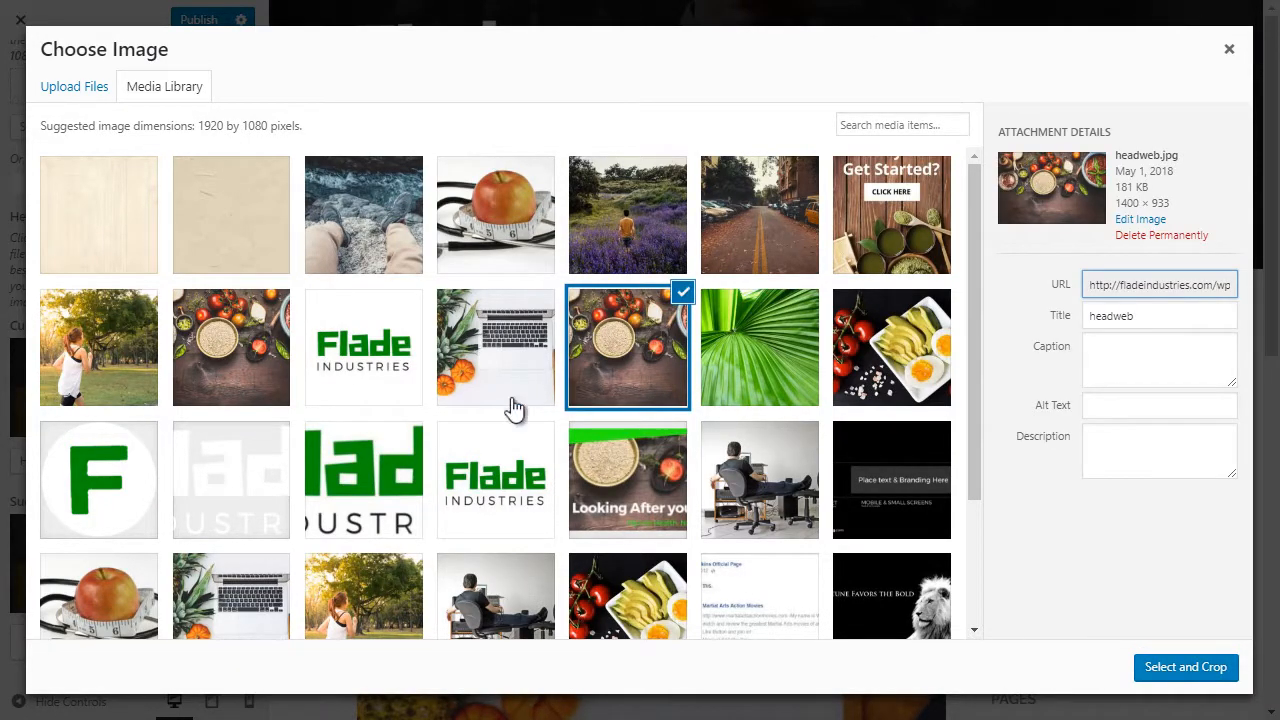
click(1186, 668)
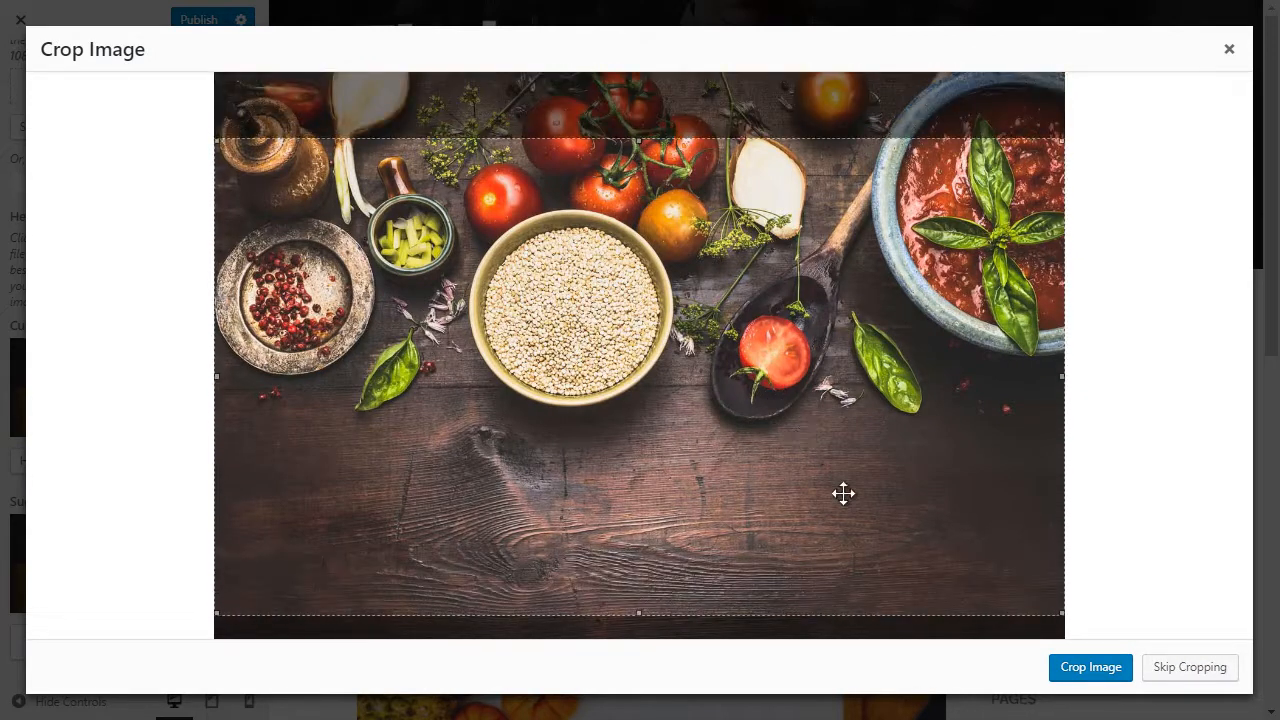
click(1089, 668)
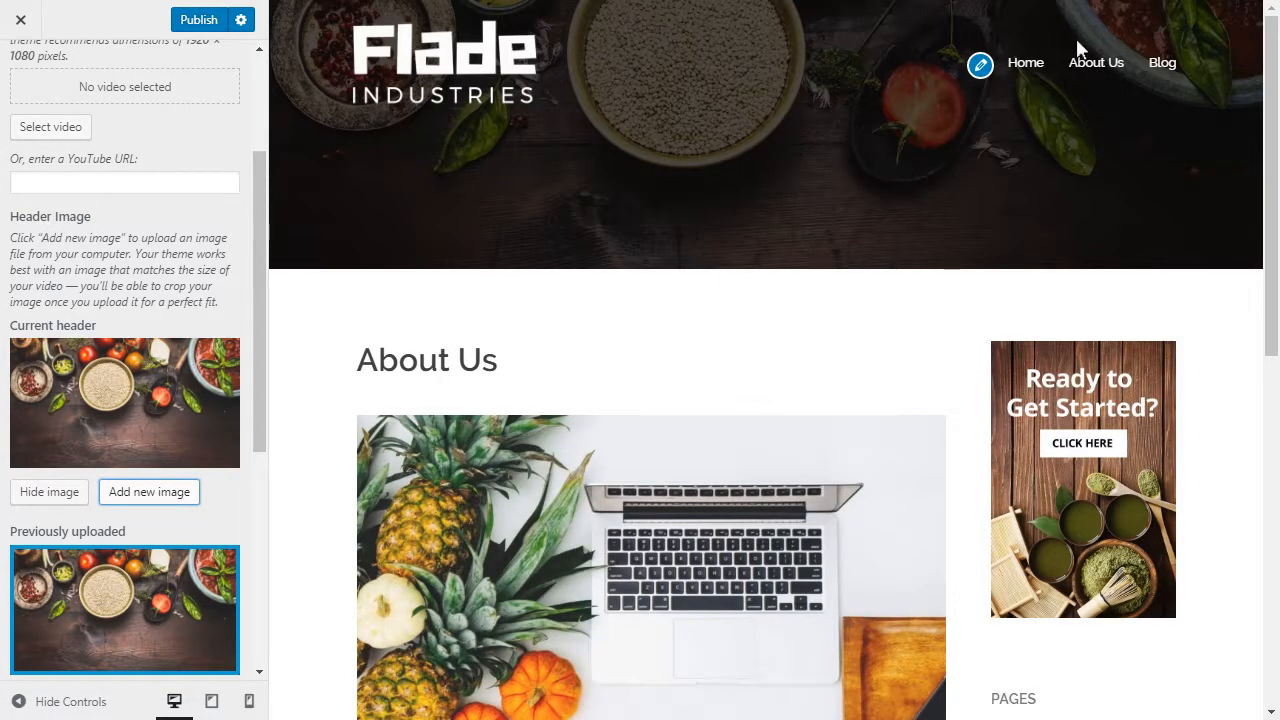
scroll(430, 248, down, 2)
scroll(177, 451, down, 4)
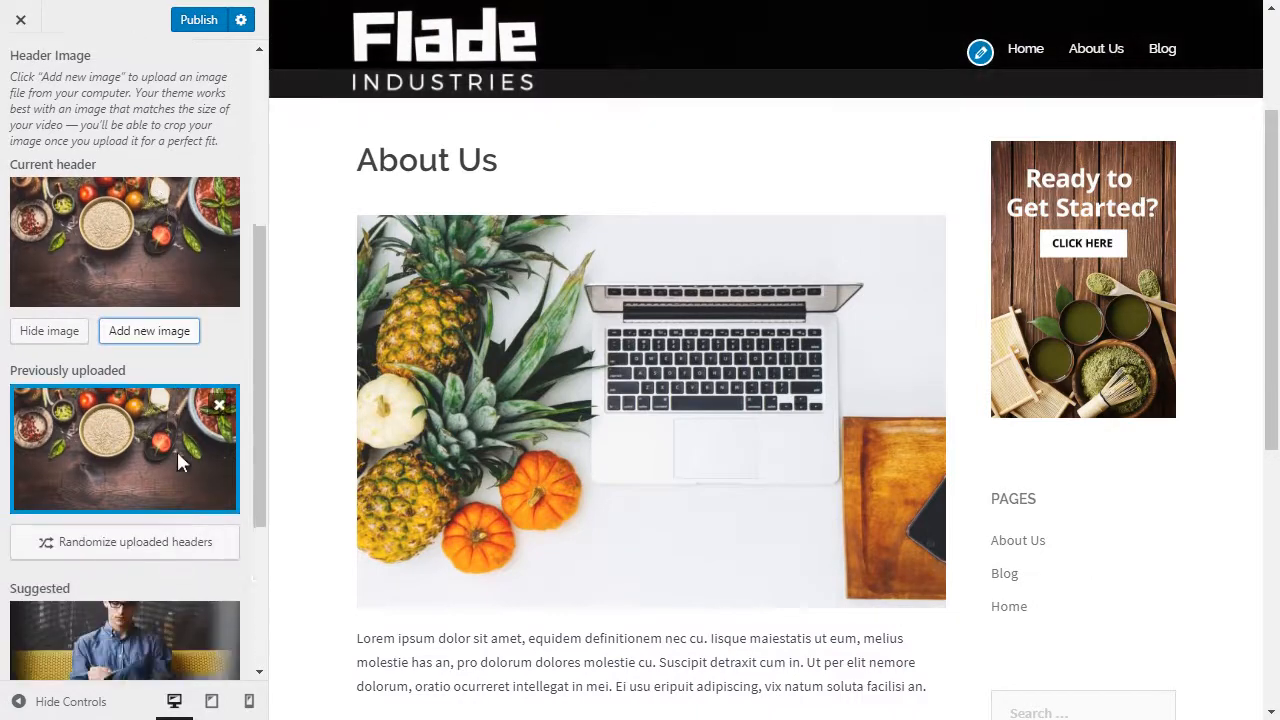
scroll(200, 552, down, 1)
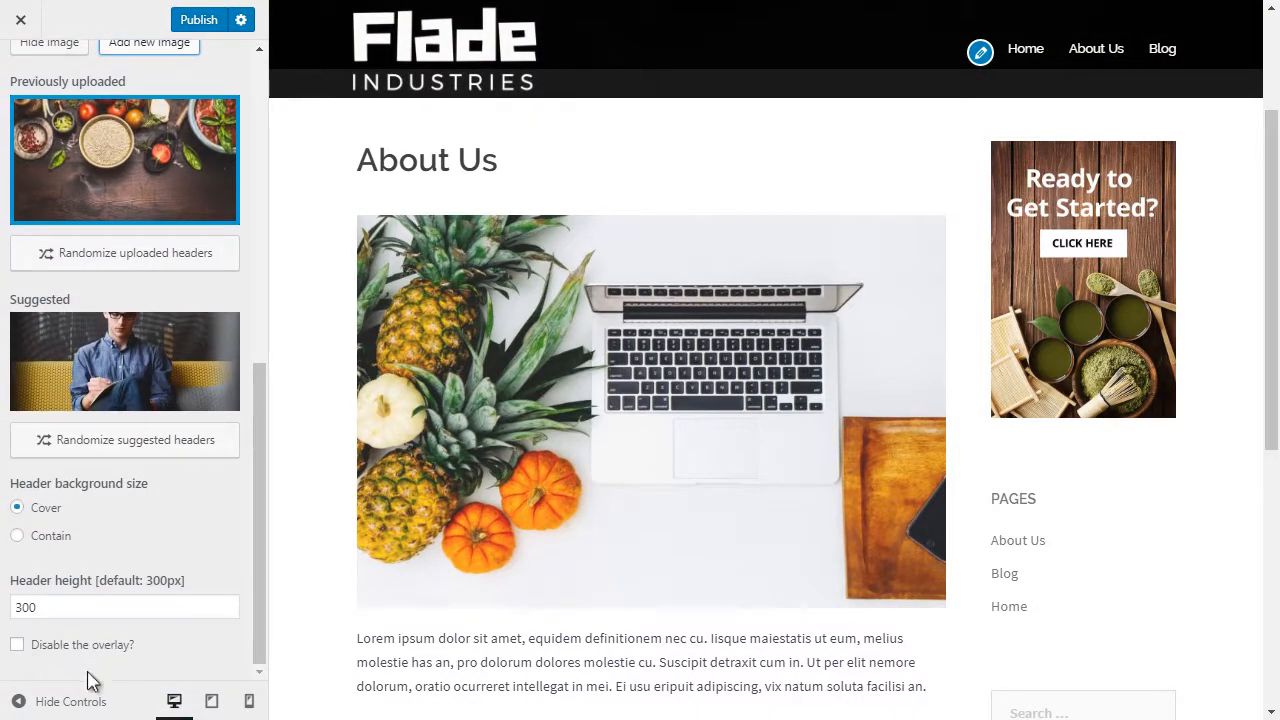
scroll(668, 146, up, 2)
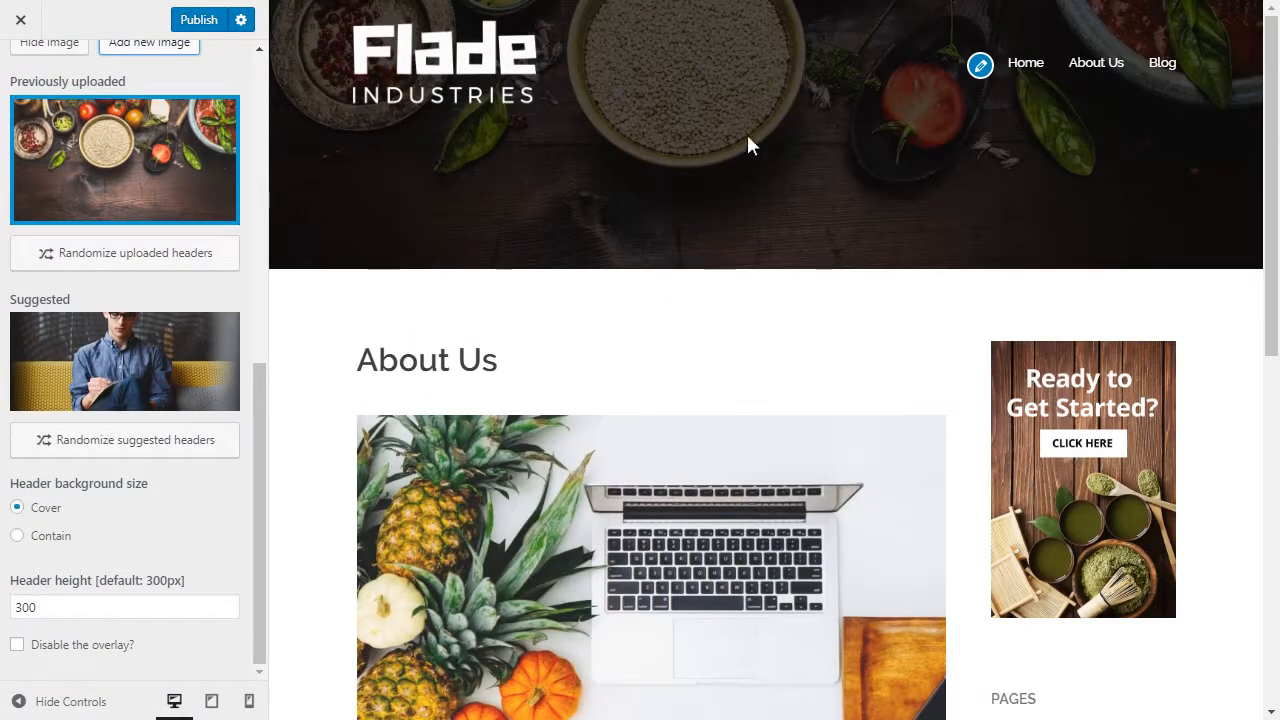
Set the header height to 180 px and compare the Contain and Cover header background sizes, keeping Cover.
click(78, 644)
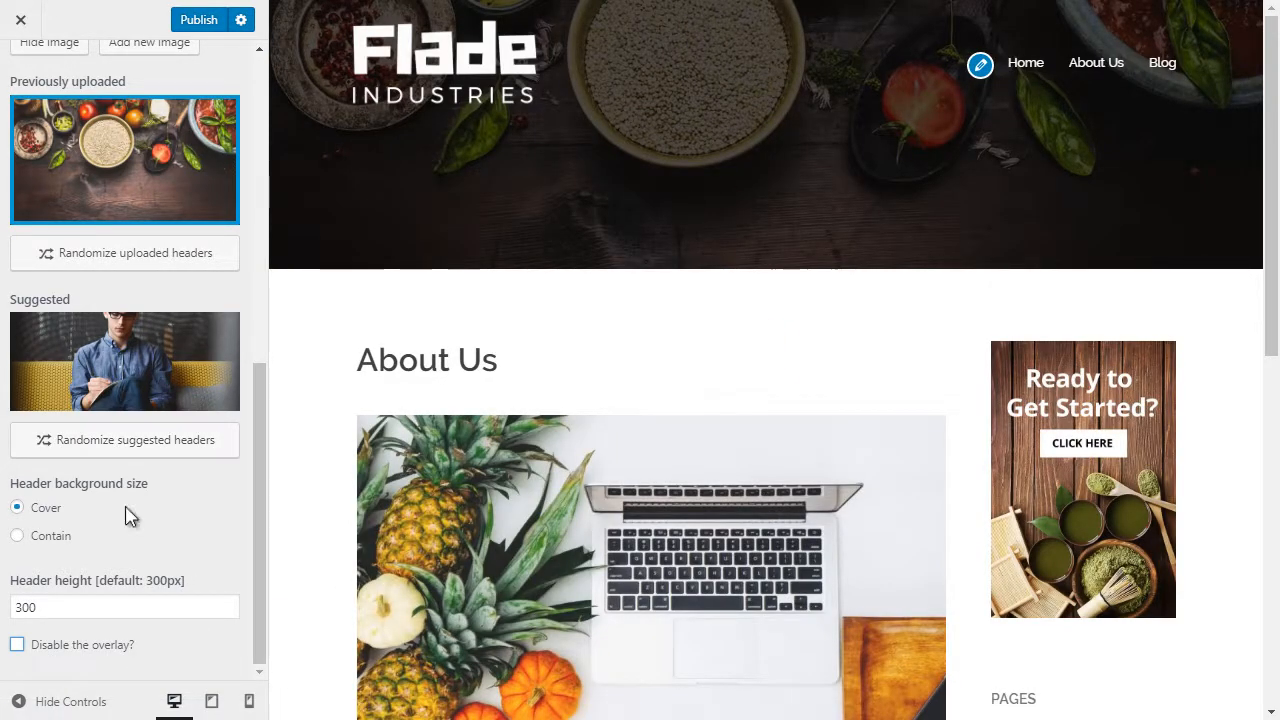
double_click(43, 606)
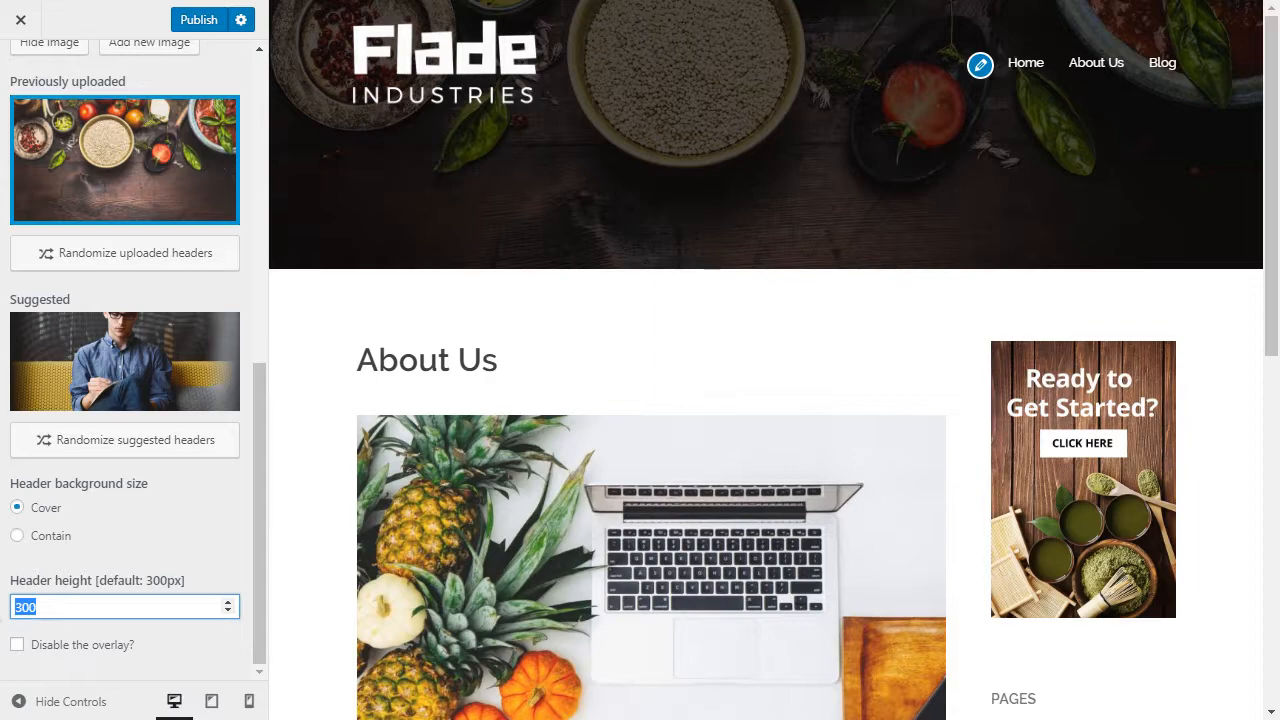
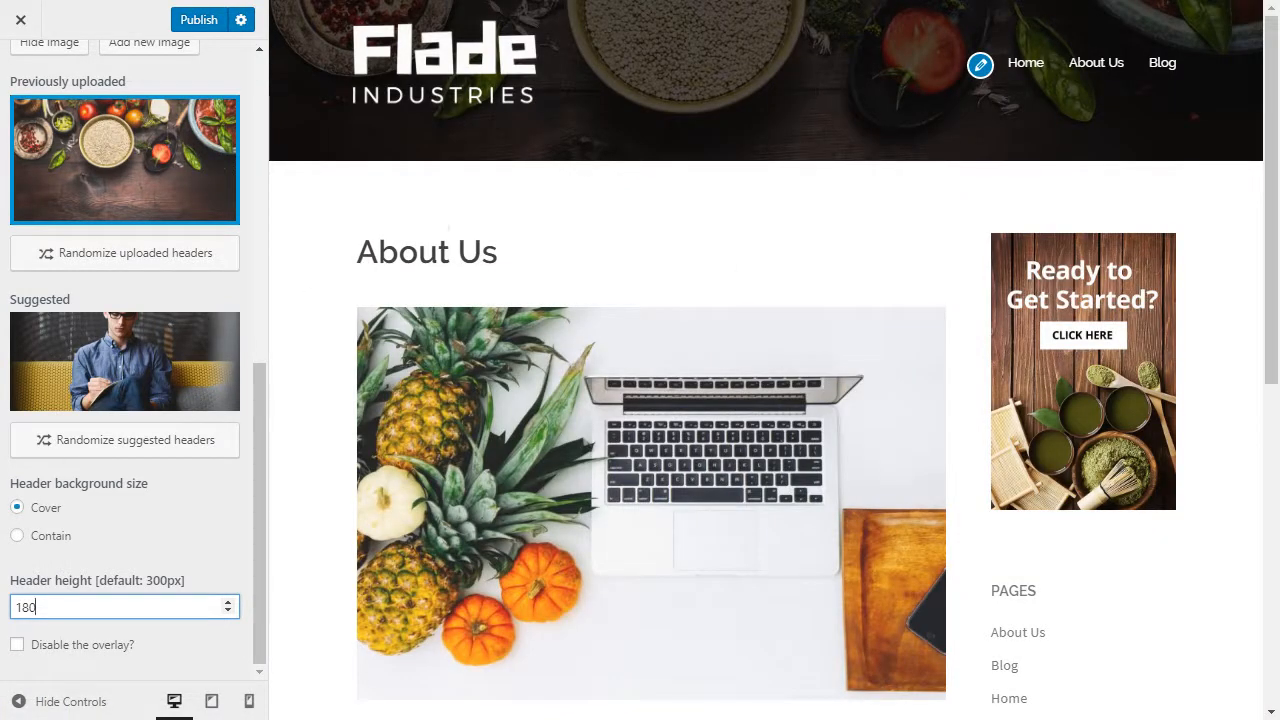
click(24, 556)
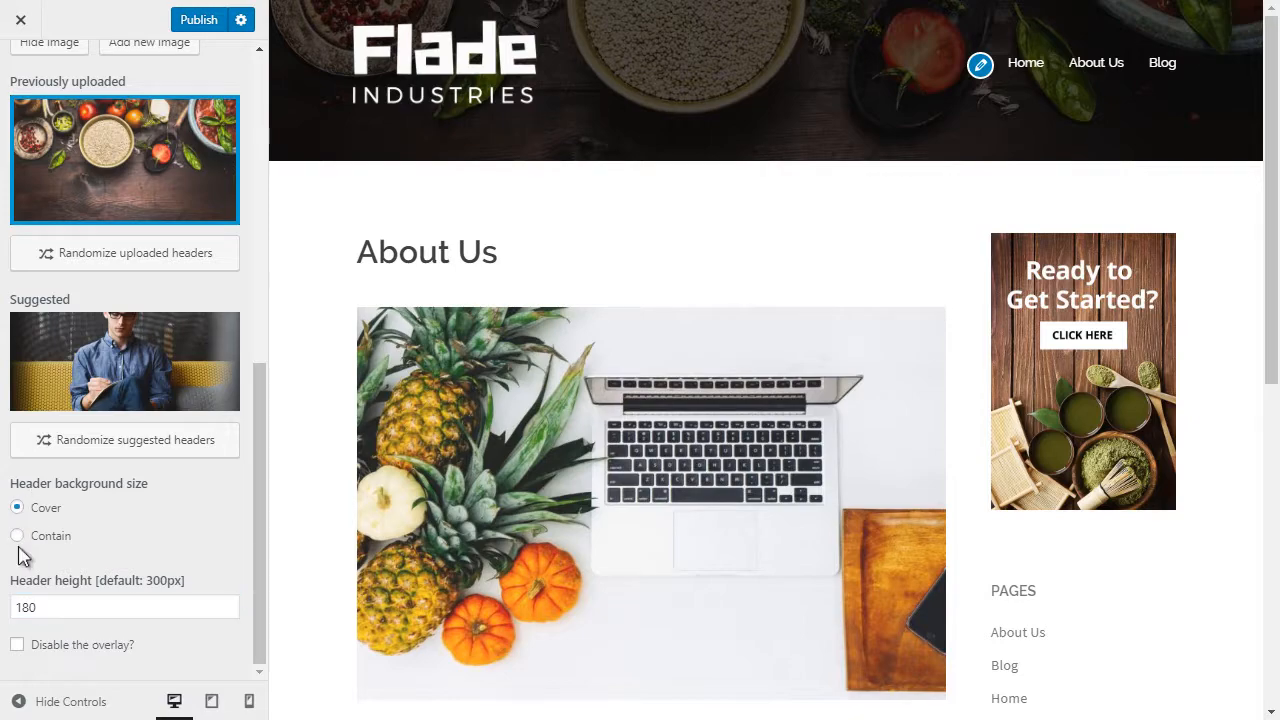
click(17, 537)
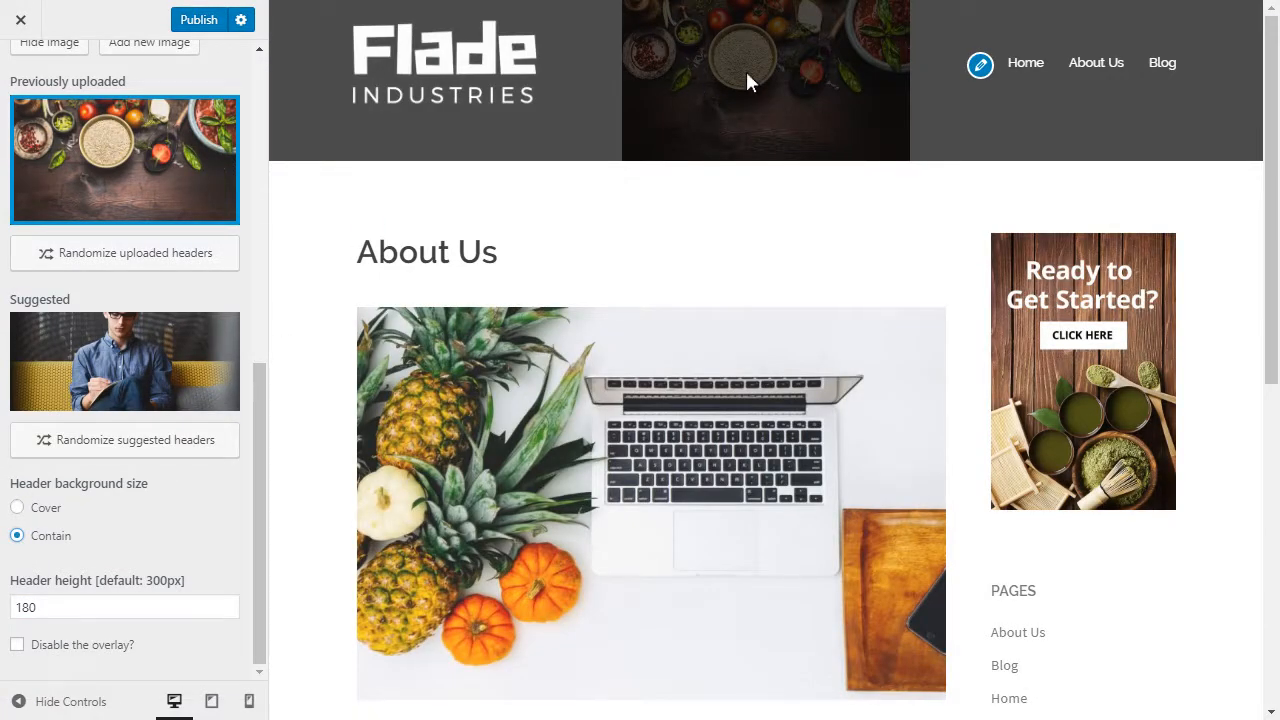
click(18, 508)
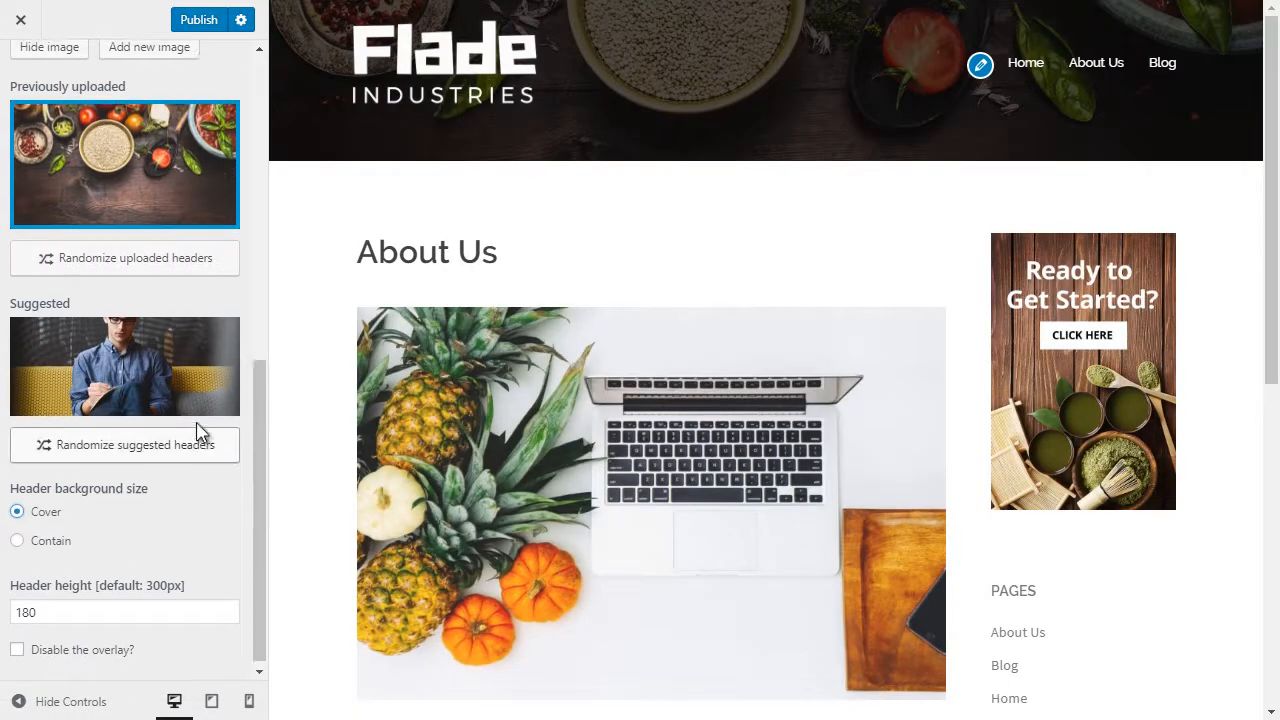
scroll(200, 435, up, 10)
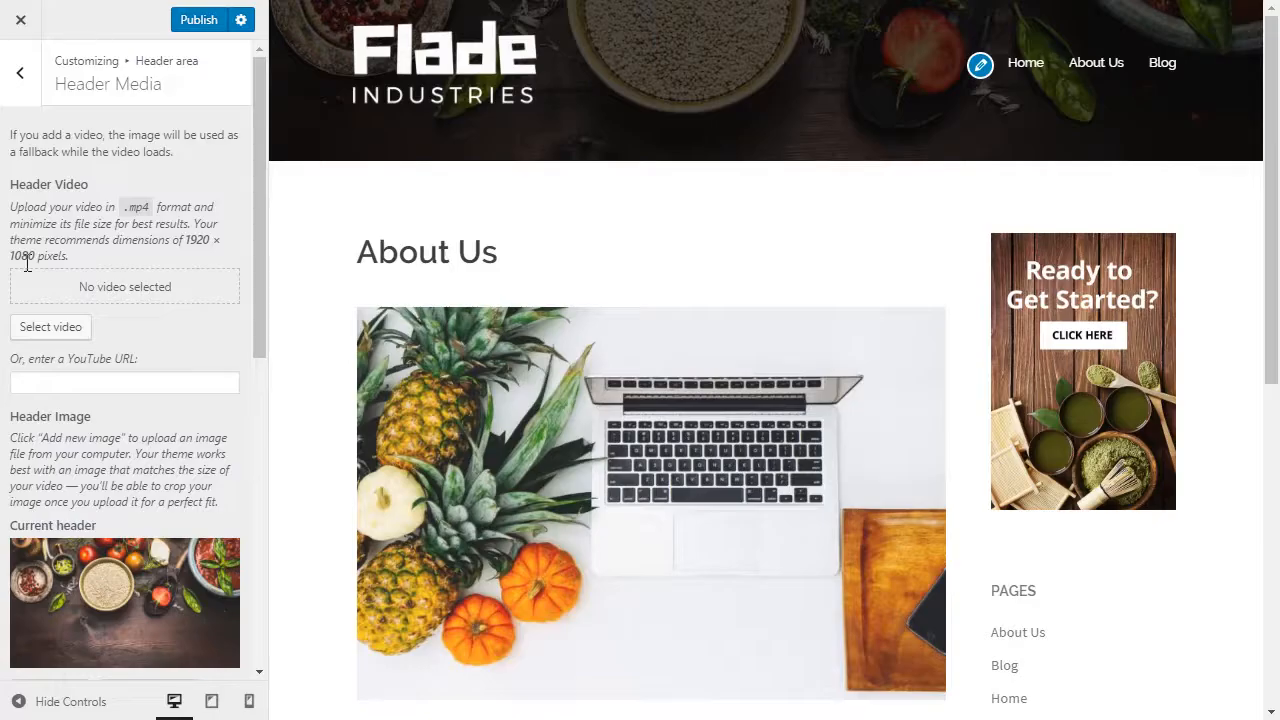
click(69, 374)
text(https://www.youtube.com/watch?v=TdpBRZ0dZhw)
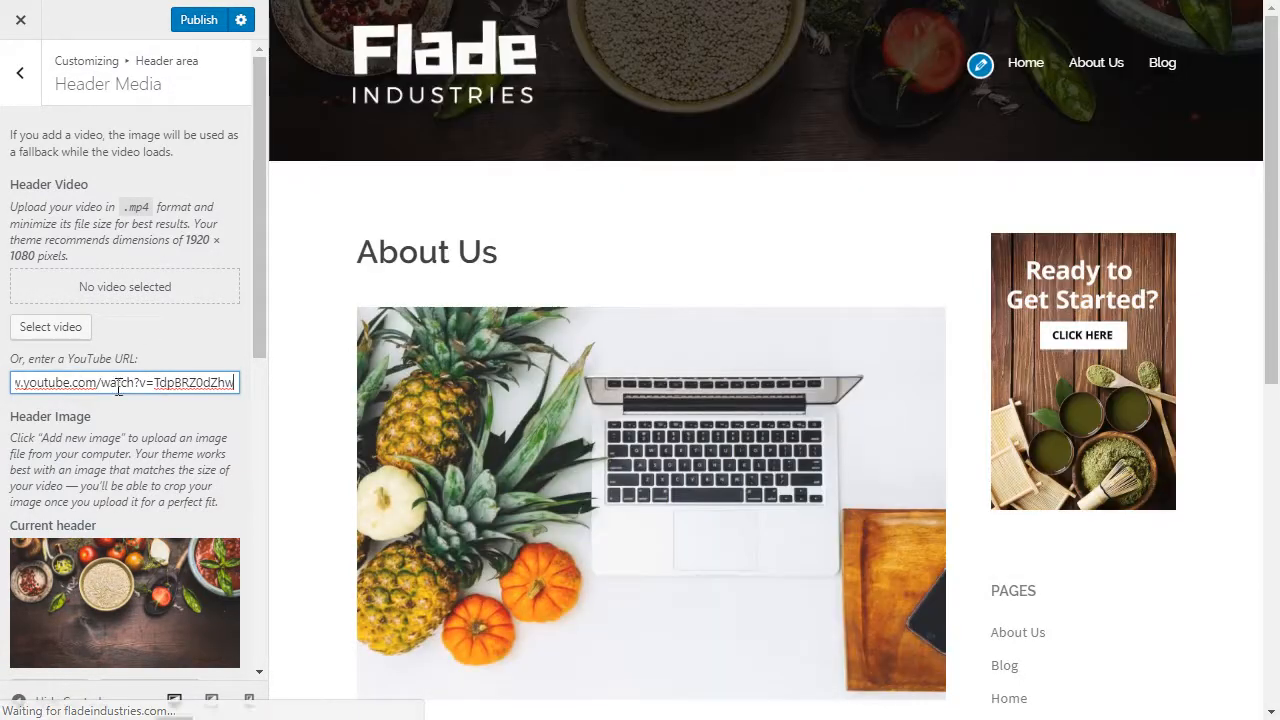
Try Video as the site header type, check it on the About Us preview, and return the type to Image.
click(29, 80)
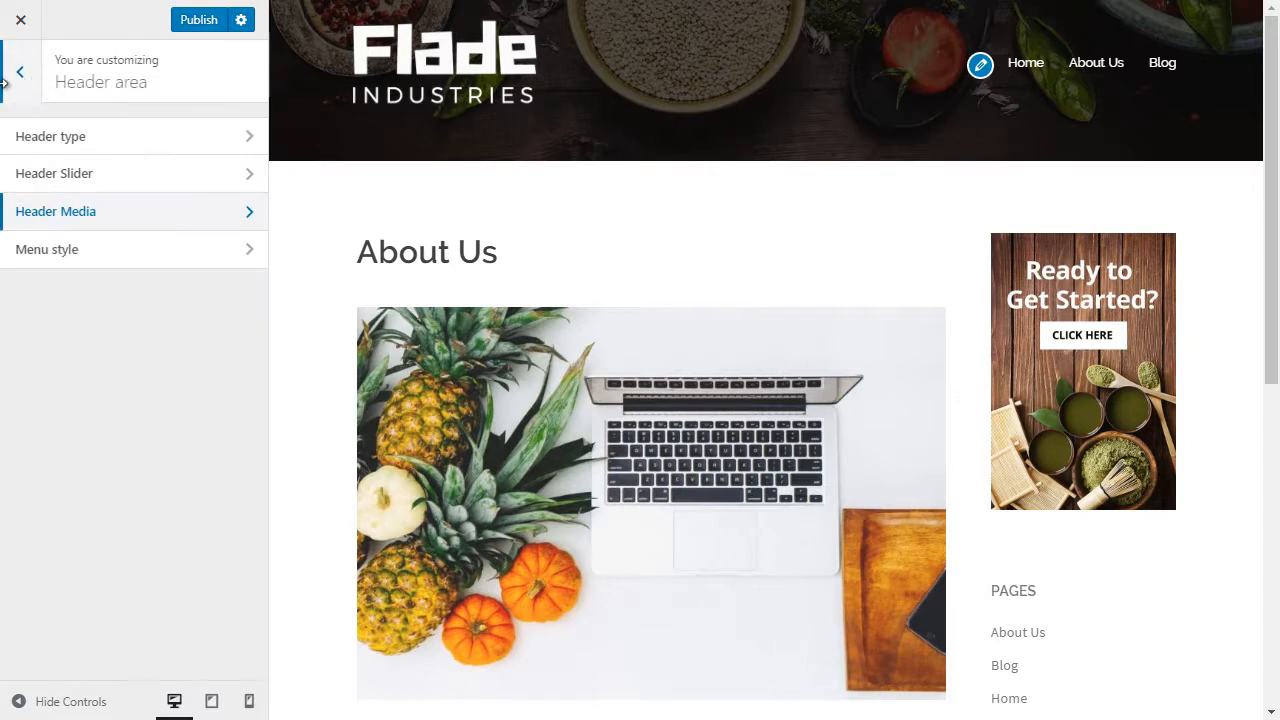
click(98, 152)
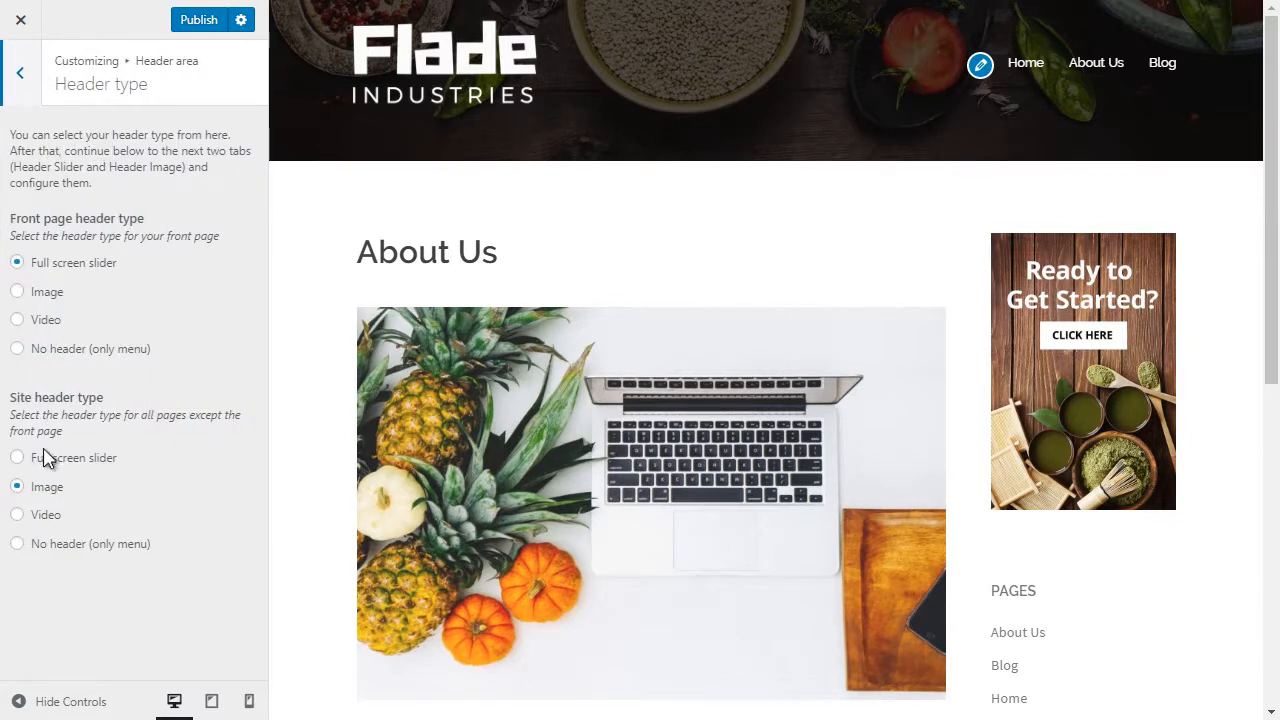
click(18, 515)
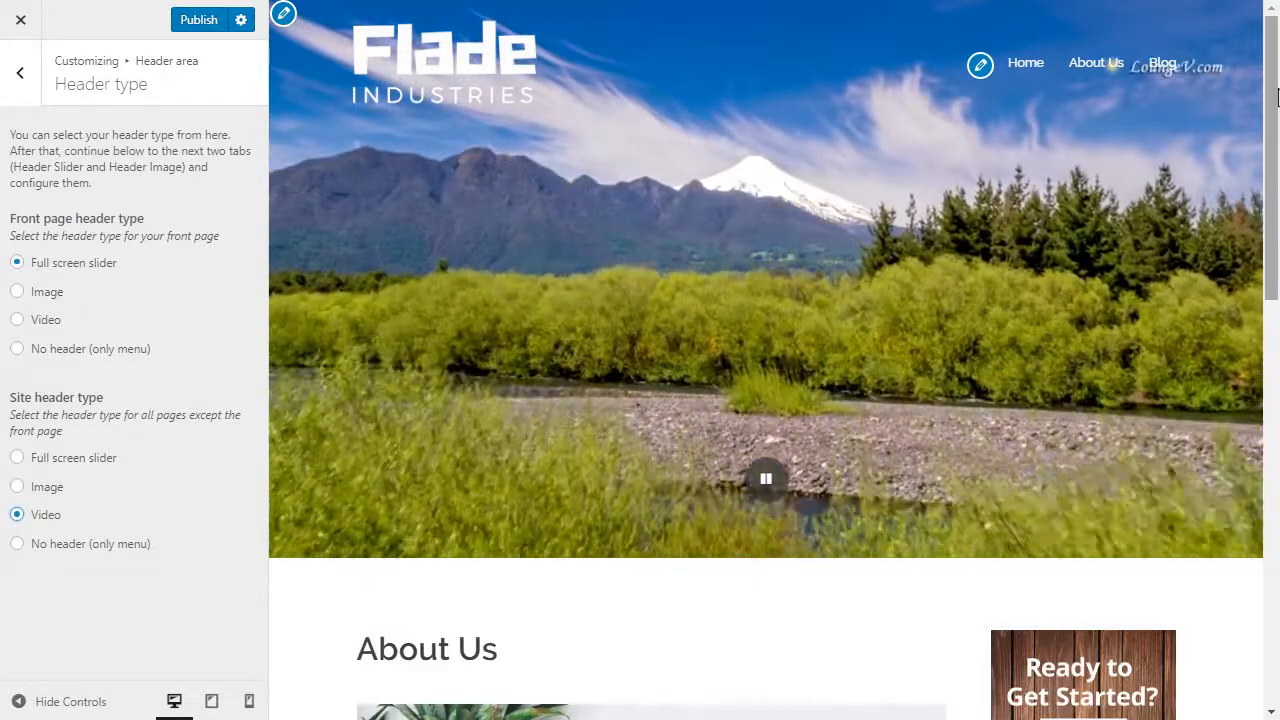
drag(1271, 106, 1271, 245)
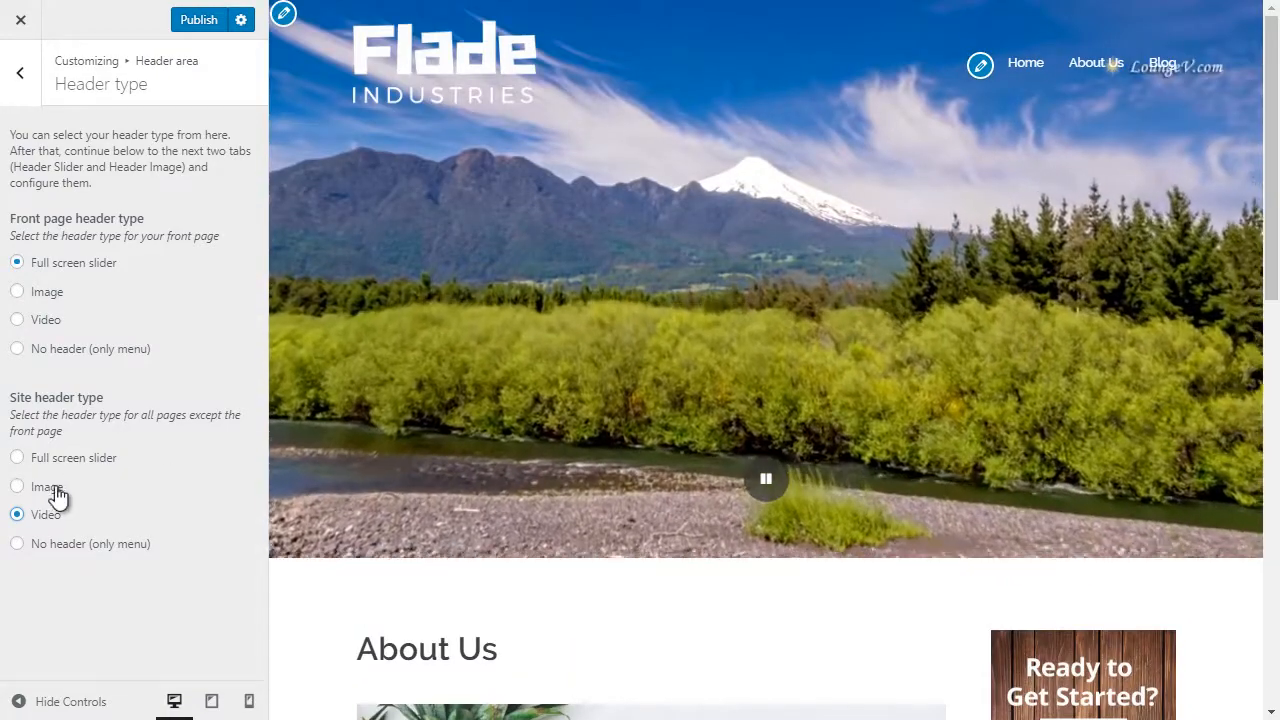
drag(58, 495, 23, 495)
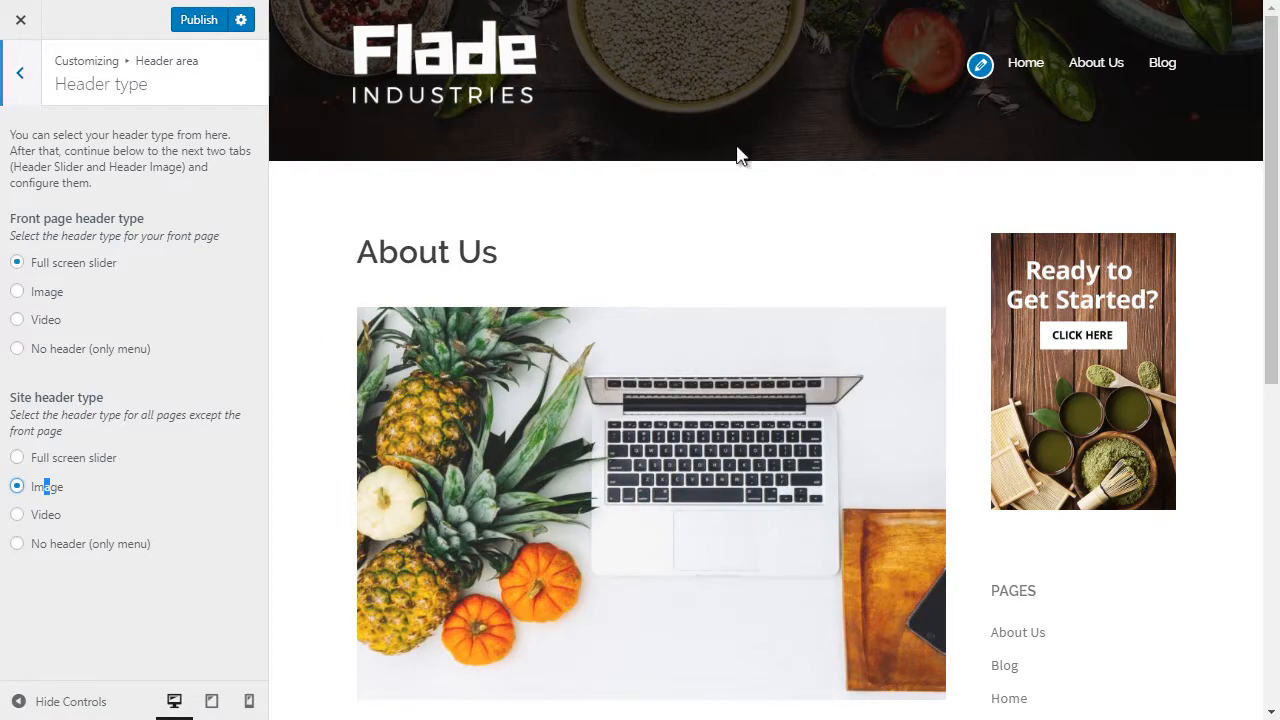
Preview the Home page with Image as the front page header type and switch back to Full screen slider.
click(1024, 63)
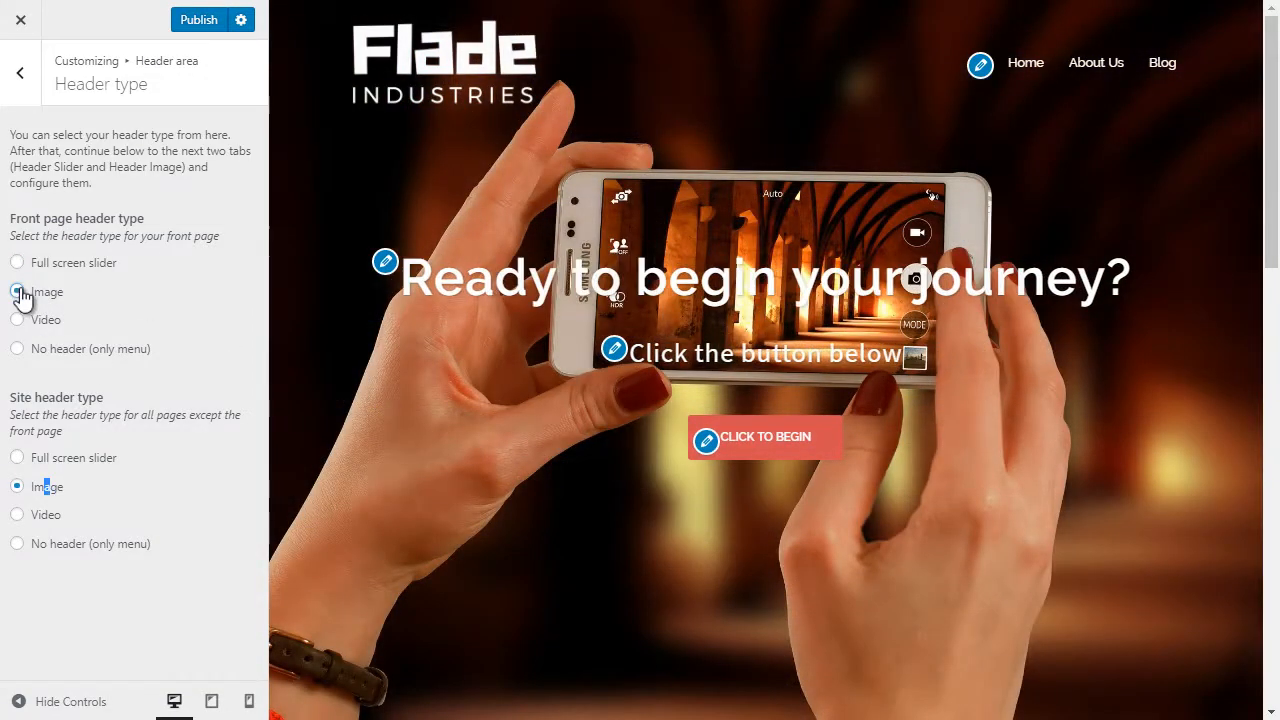
click(18, 292)
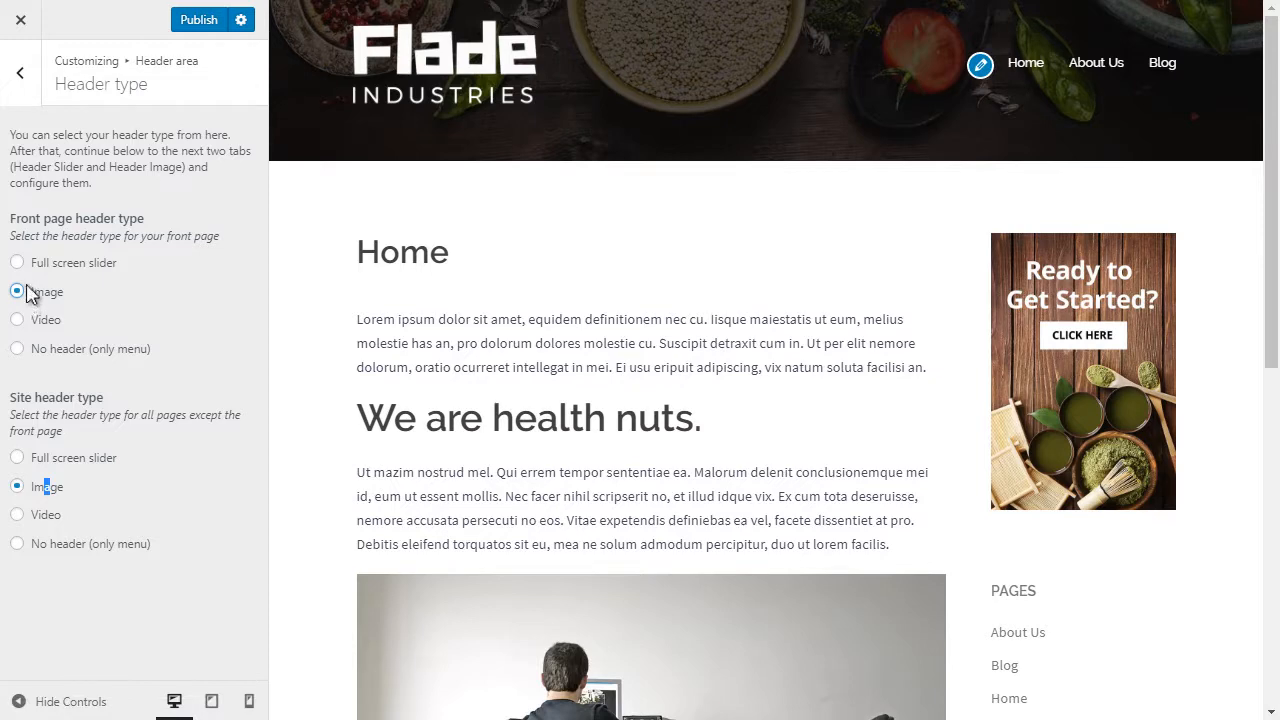
click(18, 263)
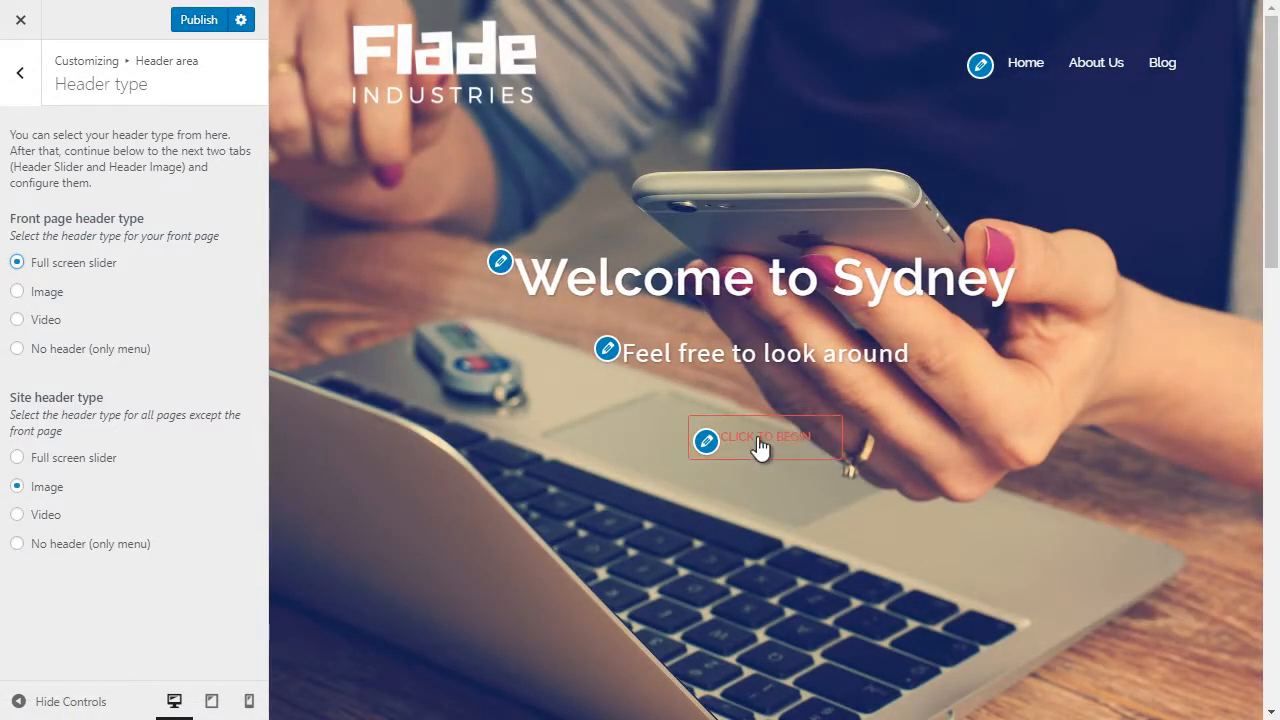
In the Header Slider settings, replace the first slide's image with the photo of feet on rocks by the water.
click(20, 72)
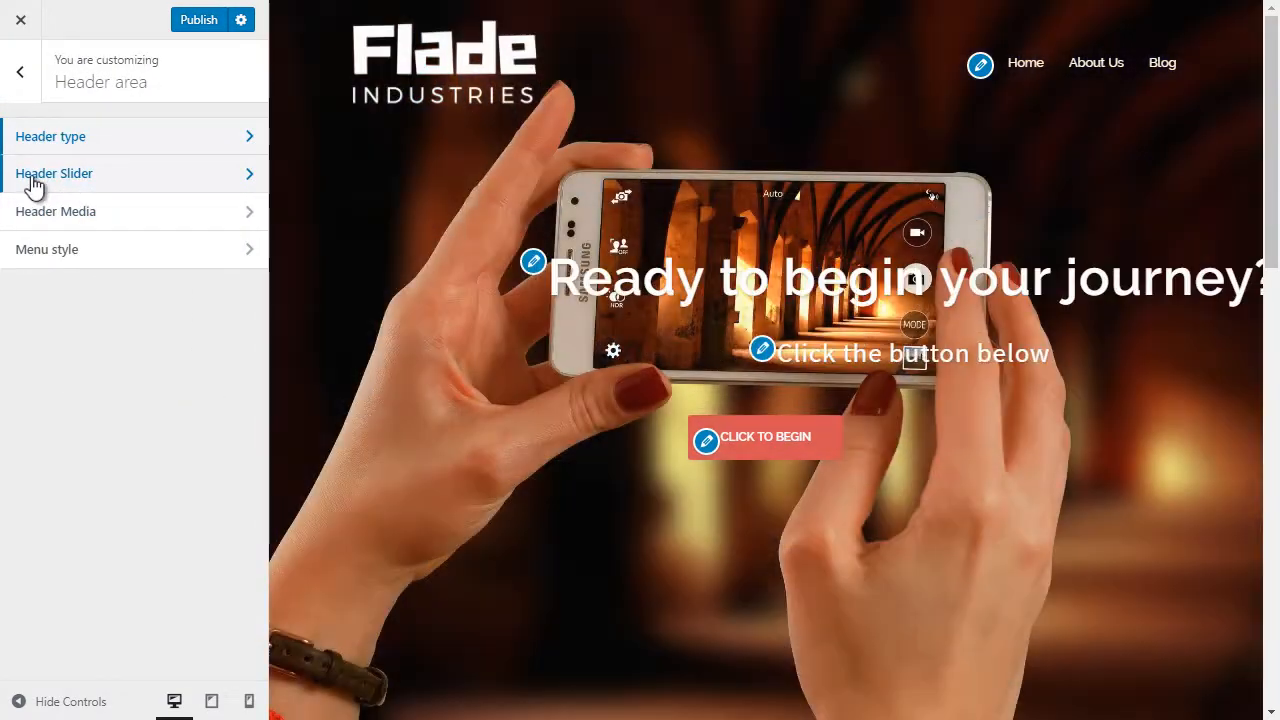
click(35, 183)
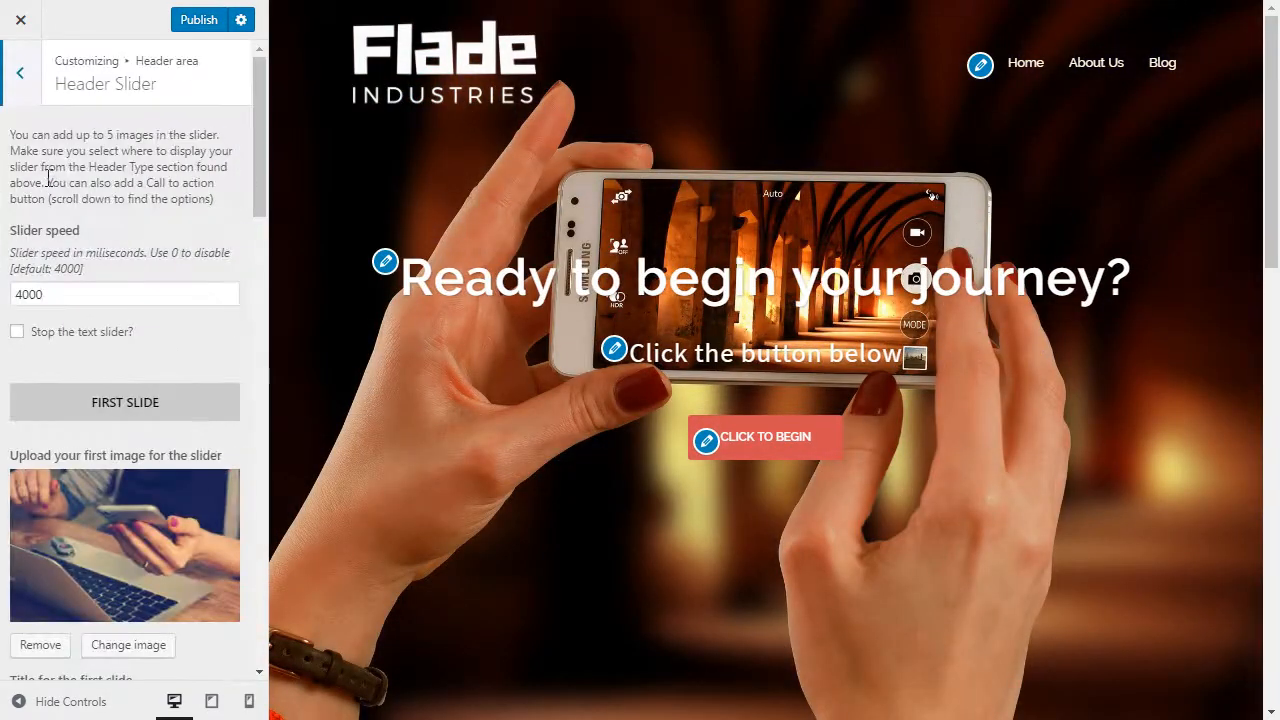
scroll(80, 455, down, 5)
scroll(80, 452, down, 2)
scroll(80, 452, up, 6)
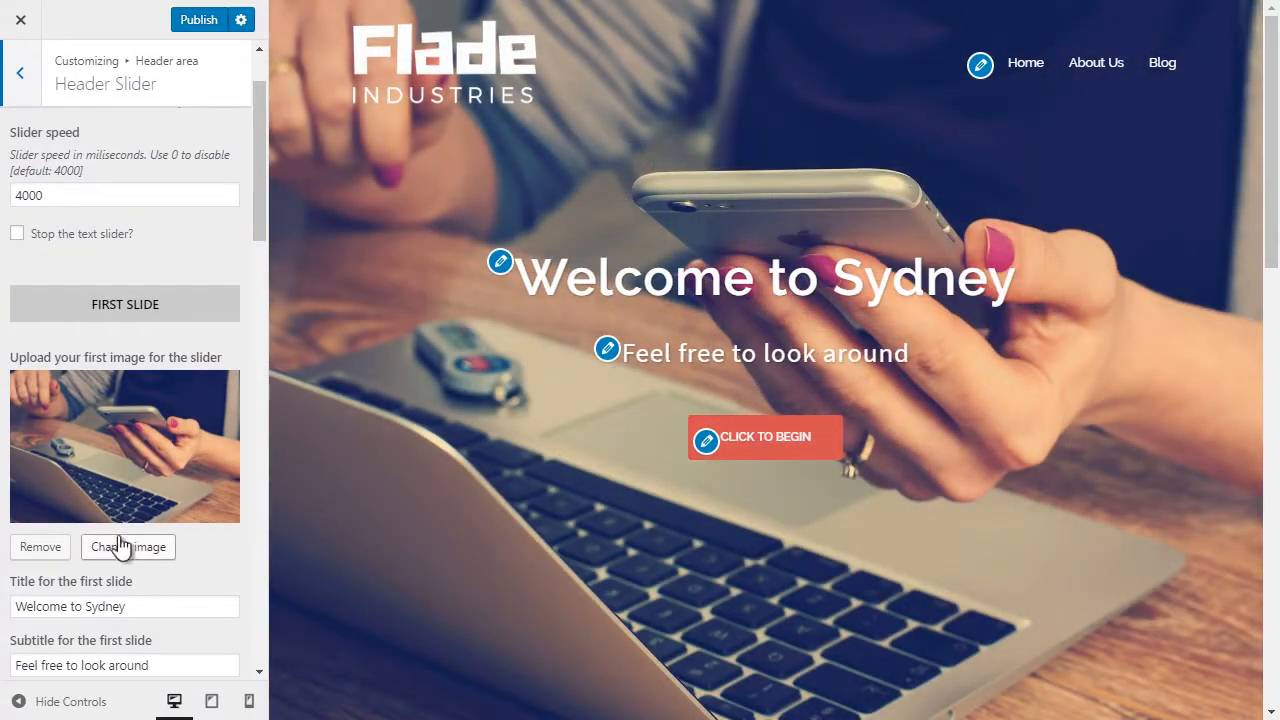
click(122, 547)
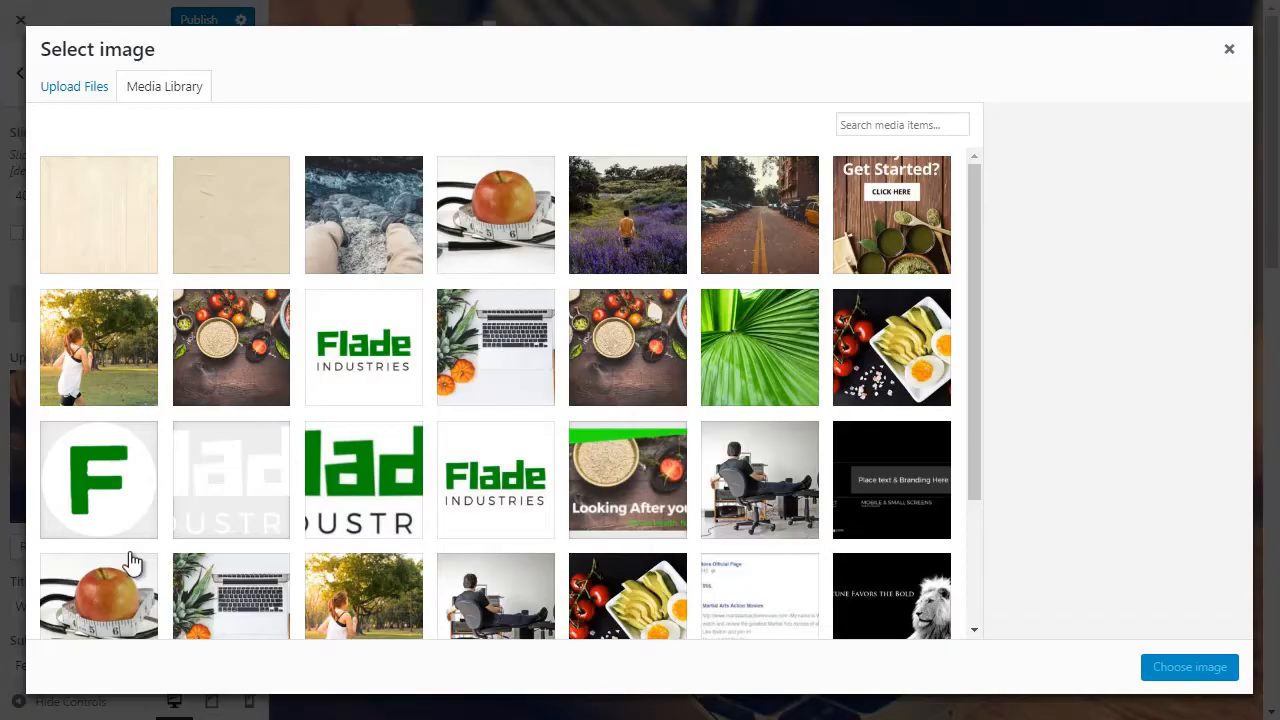
click(405, 225)
click(1145, 669)
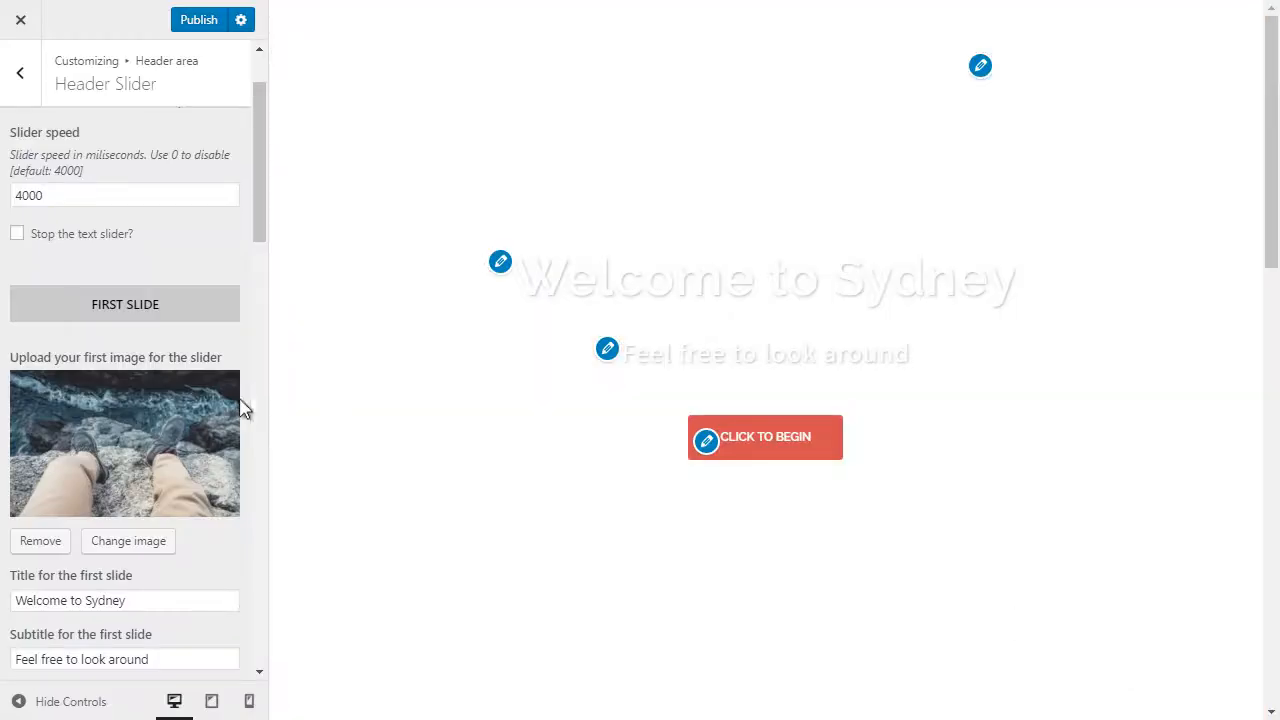
Replace the second slide's image with the photo of the street lined with parked cars.
scroll(155, 428, down, 3)
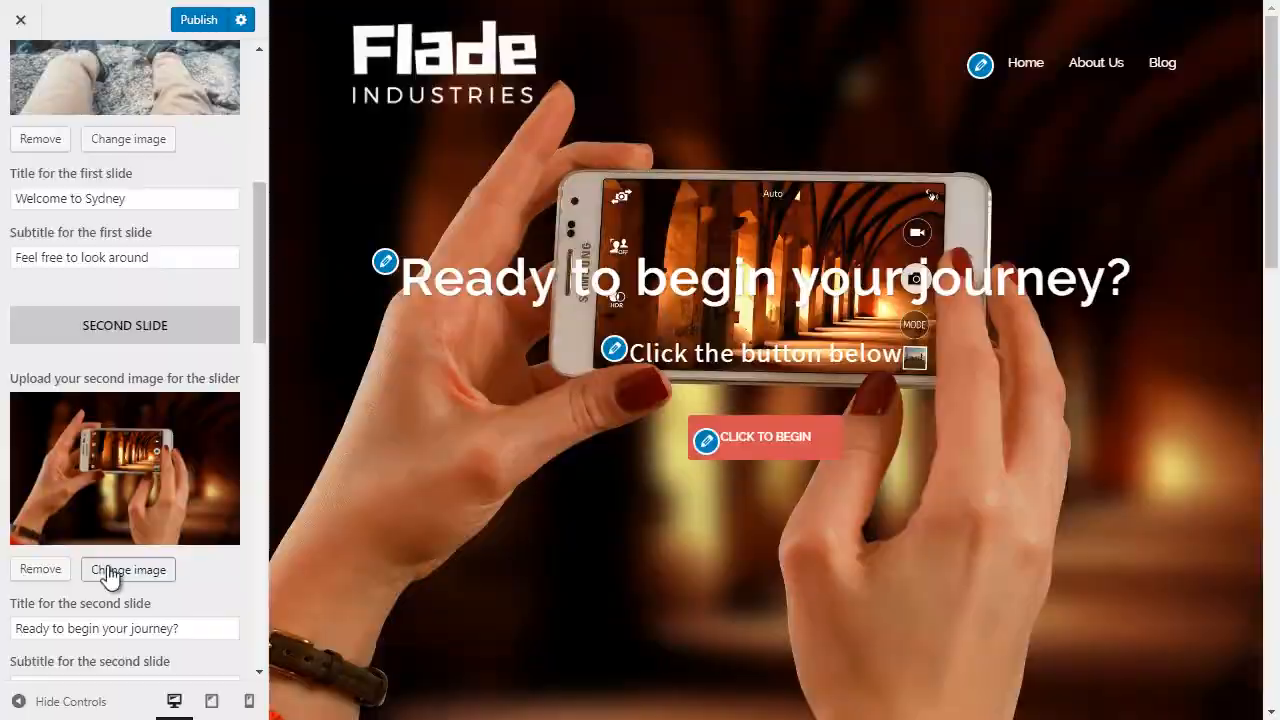
click(126, 572)
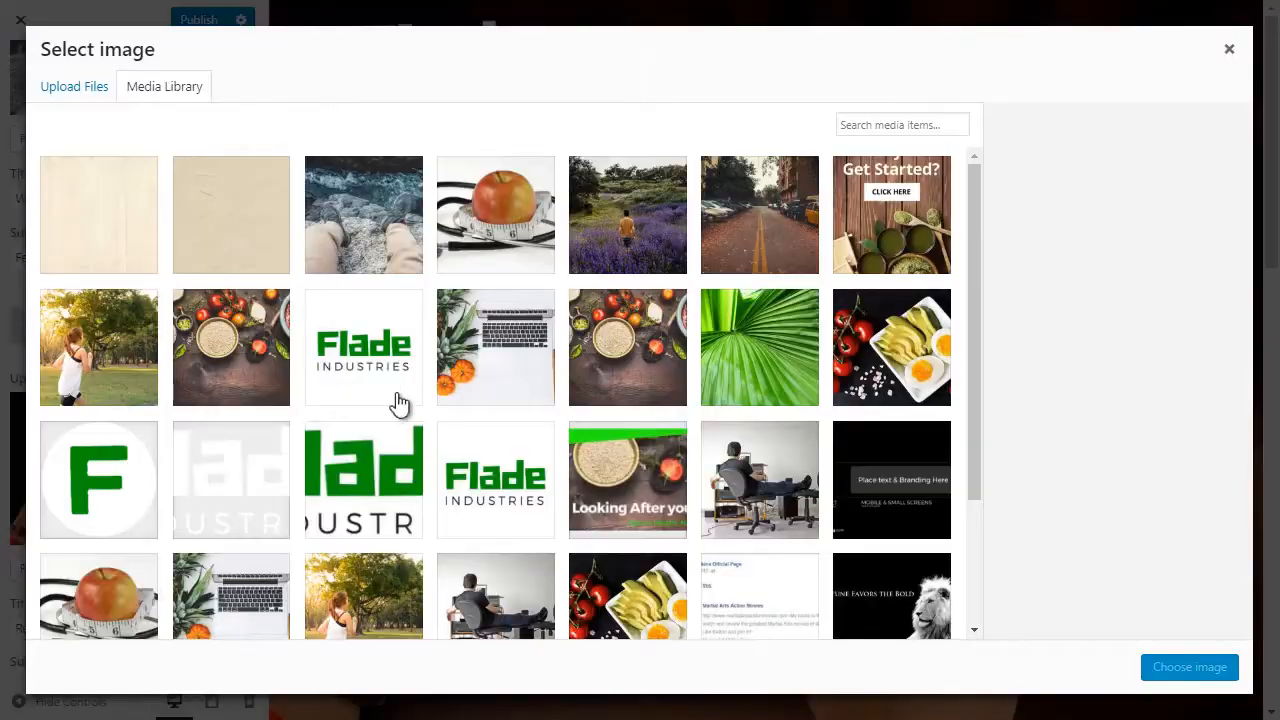
click(740, 220)
click(1188, 667)
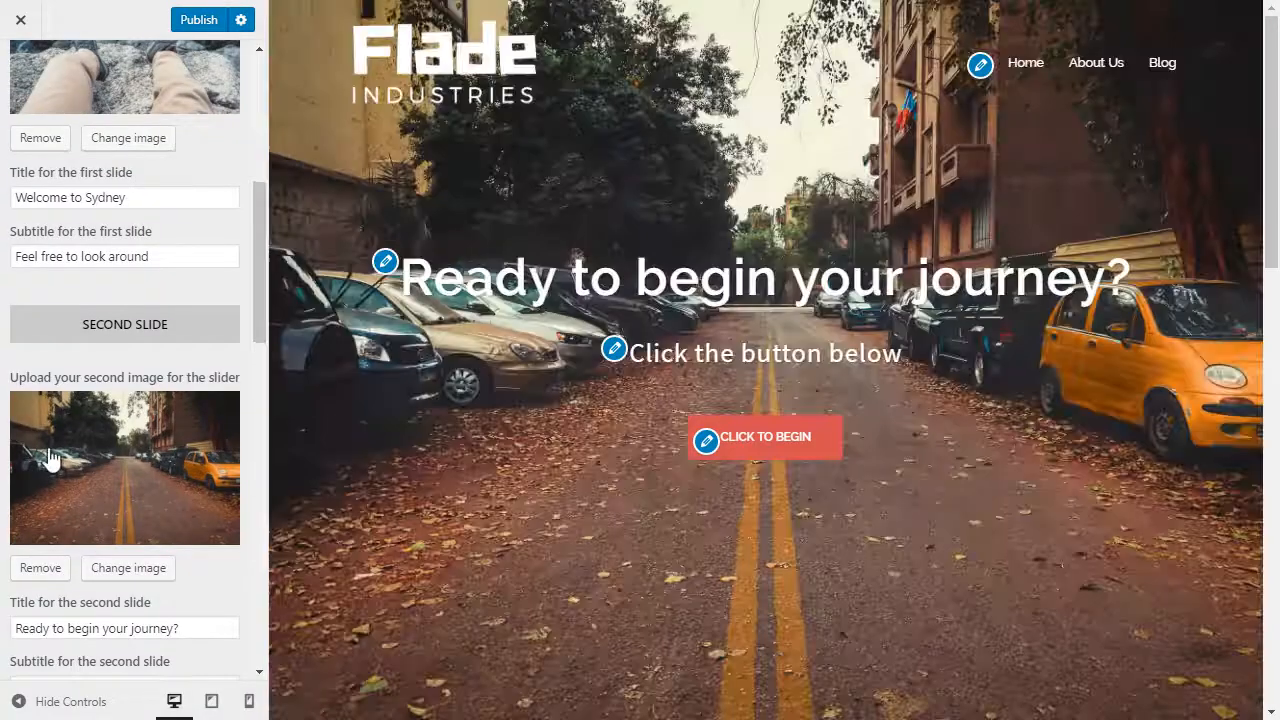
Review the first two slides and add the photo of a person in a lavender field as the third slide's image.
scroll(106, 463, down, 3)
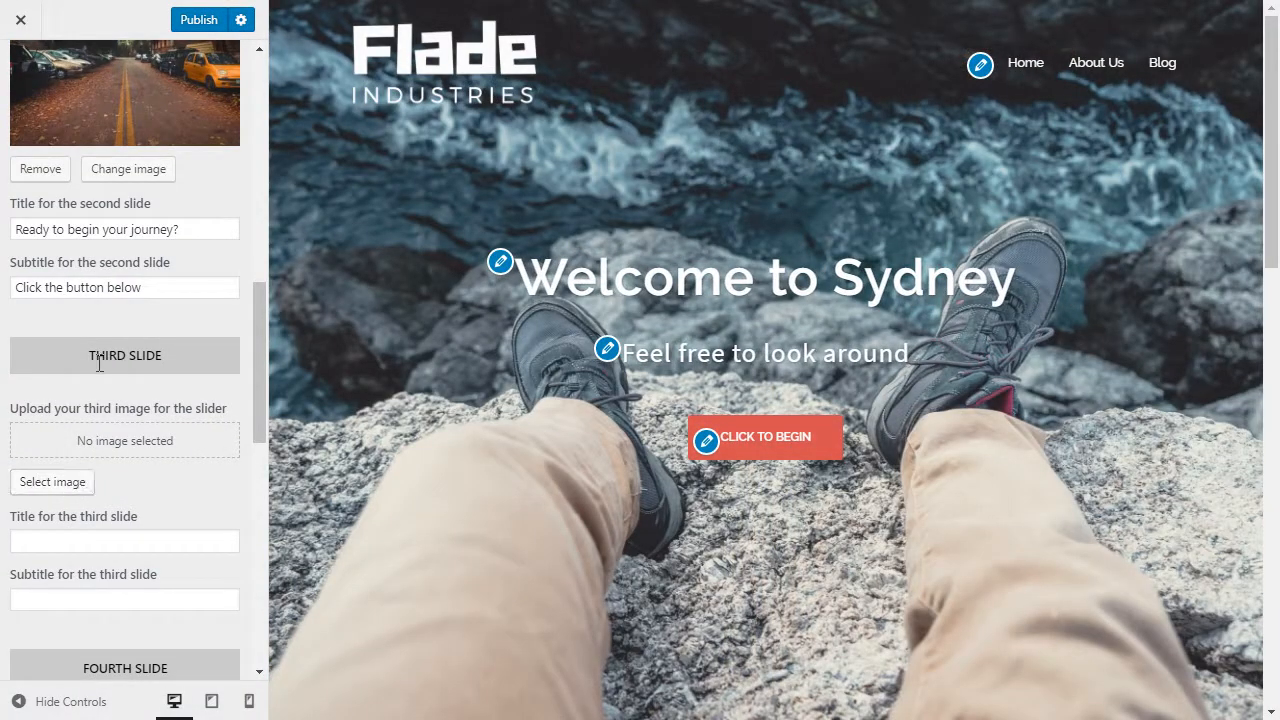
scroll(110, 358, up, 3)
scroll(112, 230, up, 3)
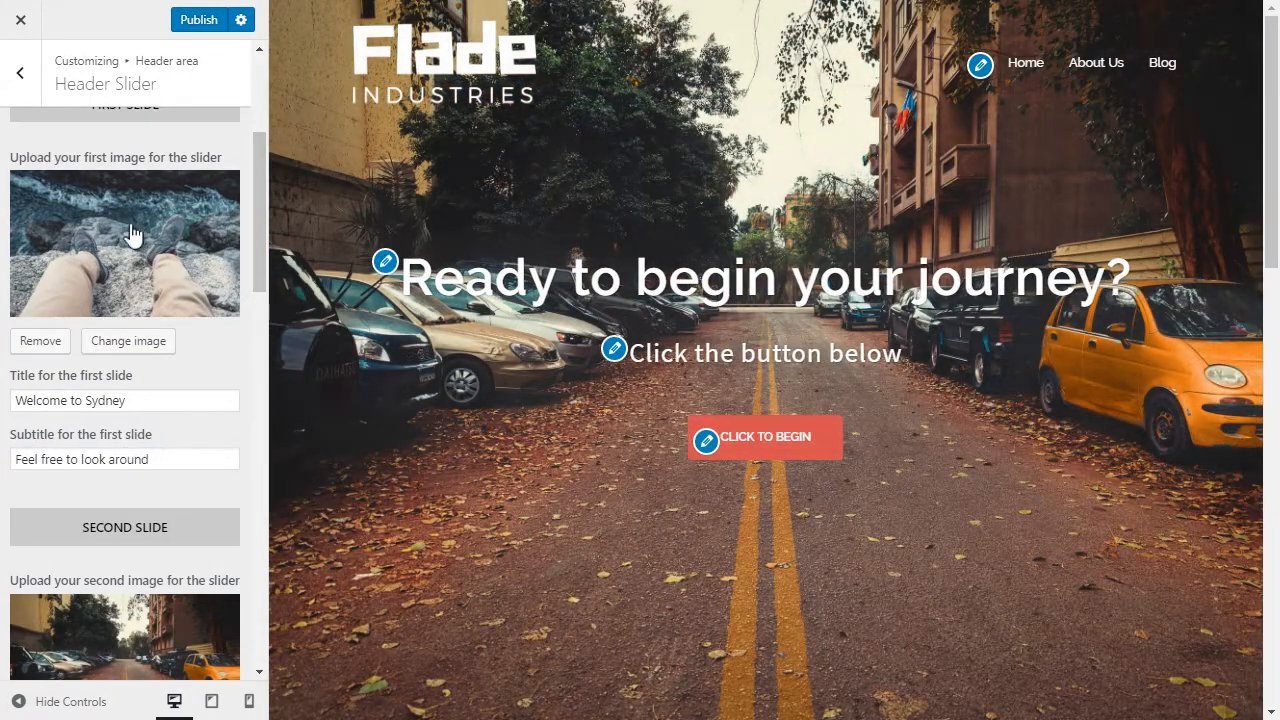
scroll(143, 568, down, 4)
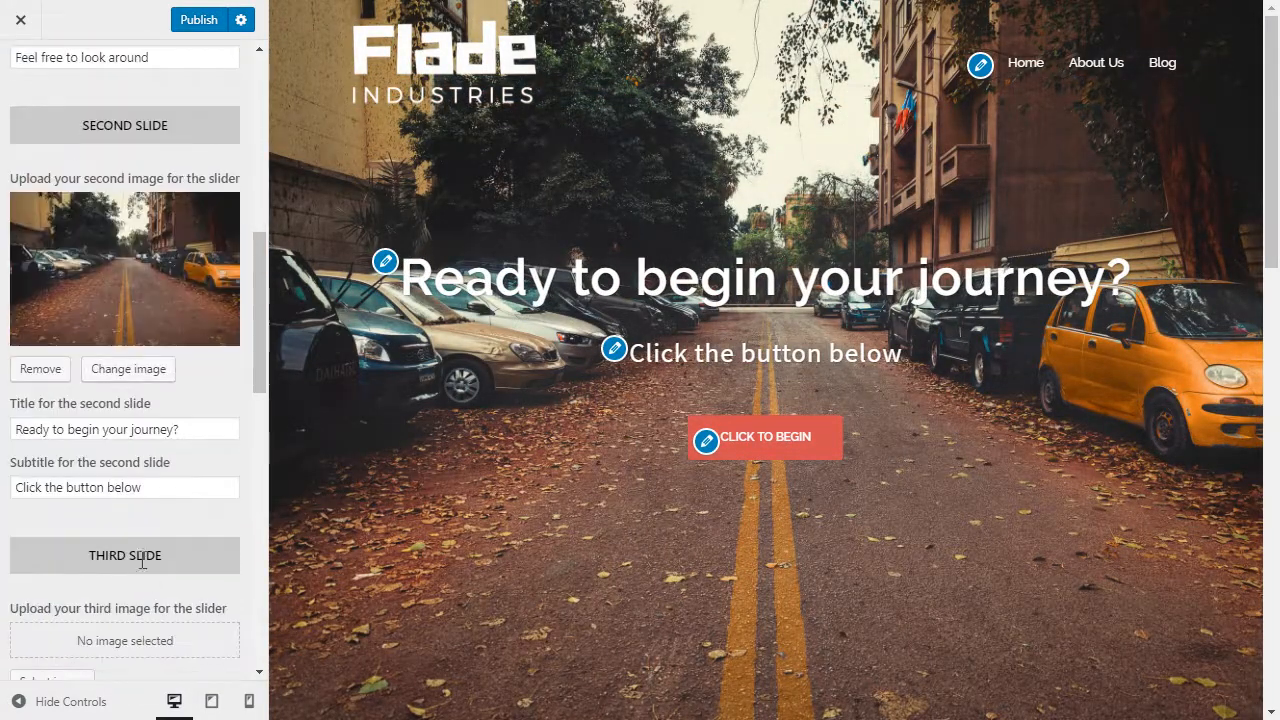
scroll(128, 484, down, 2)
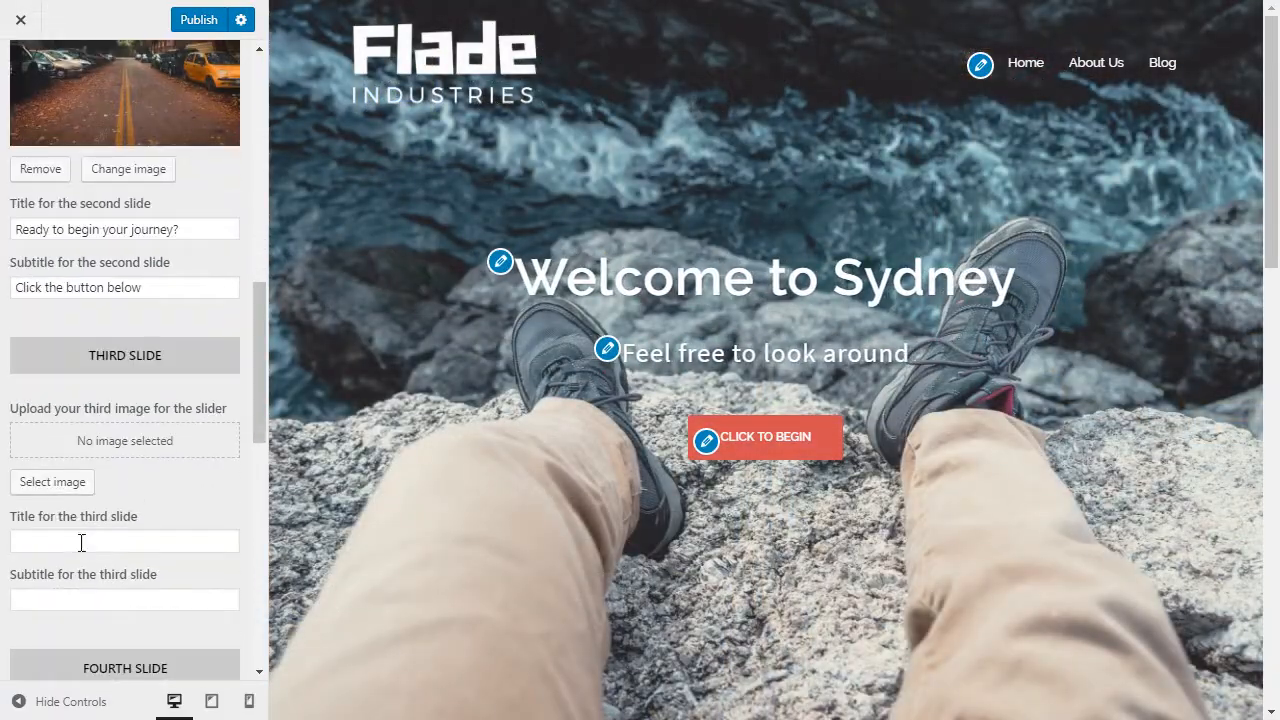
click(52, 480)
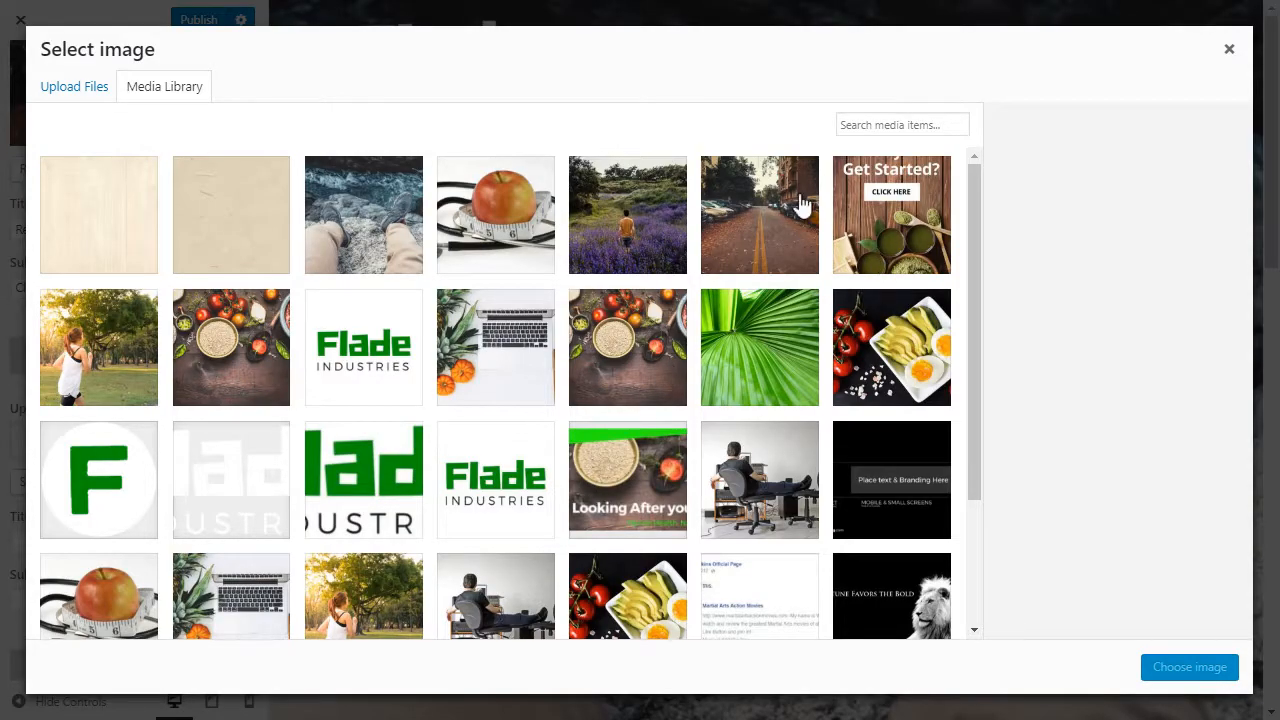
click(622, 213)
click(1195, 668)
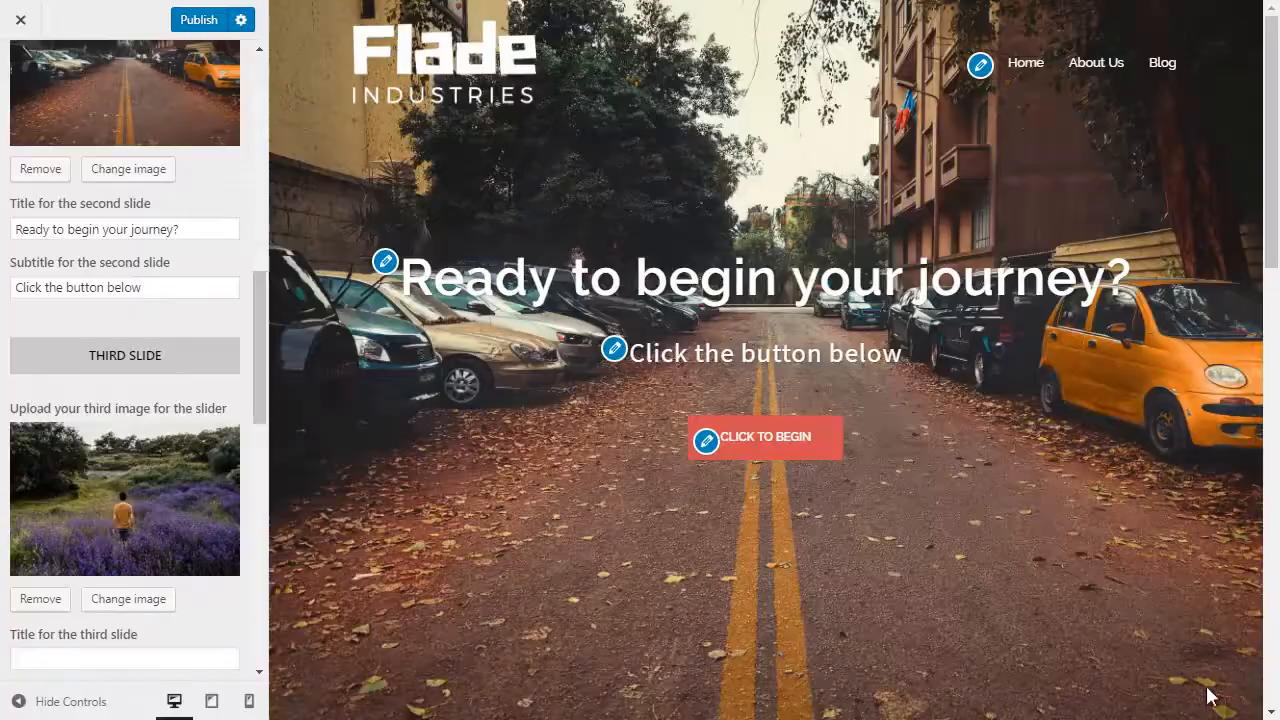
Change the first slide's title to "Ready to take the leap?" in the Header Slider settings.
scroll(90, 380, up, 9)
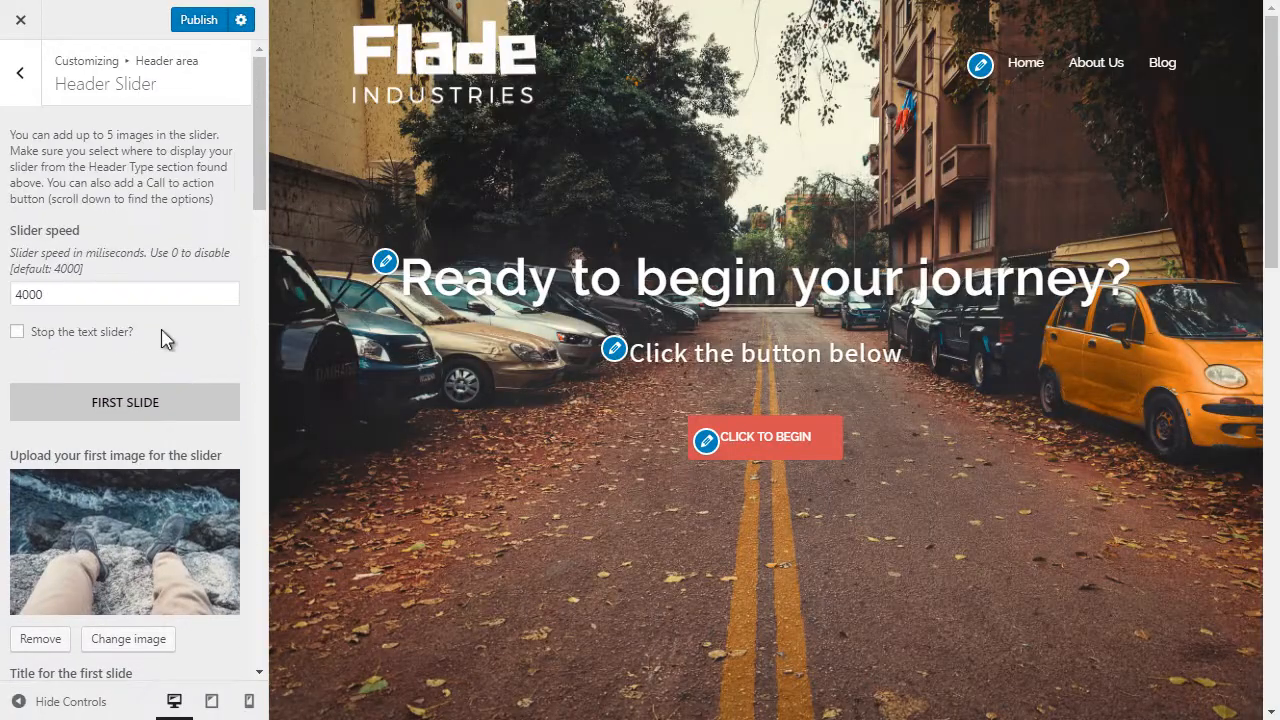
scroll(143, 560, down, 2)
triple_click(154, 500)
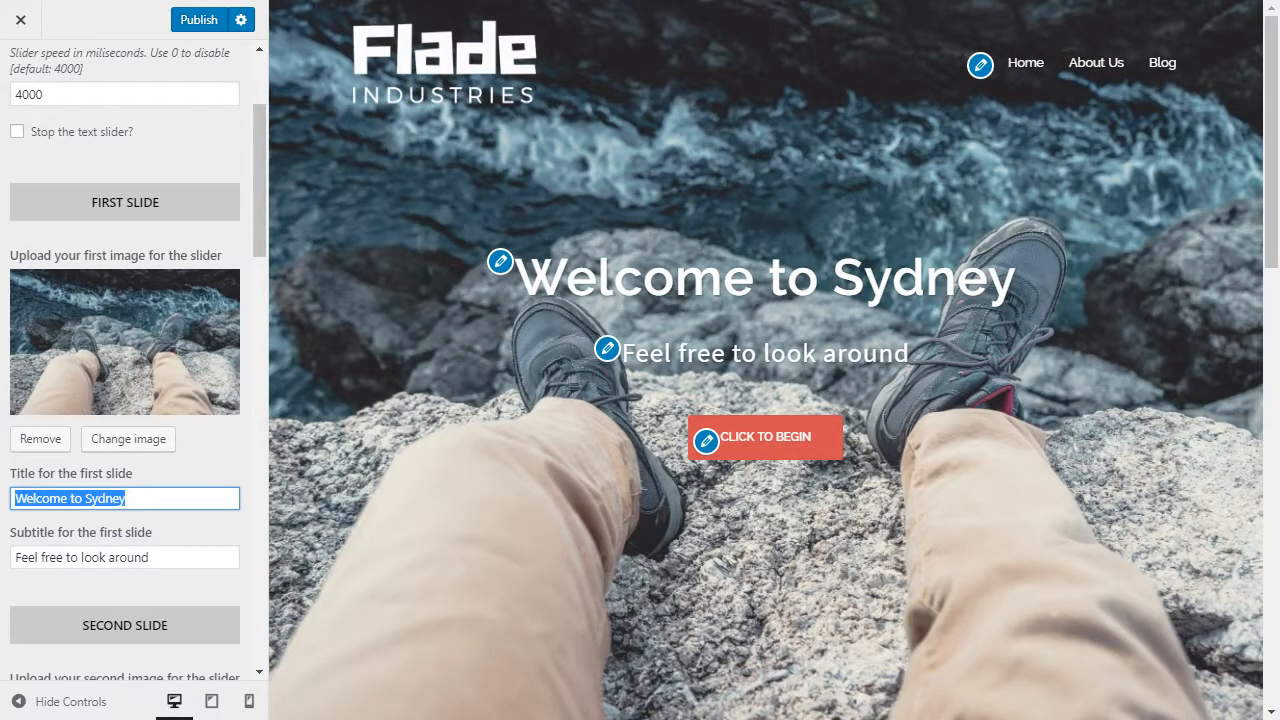
text(Read)
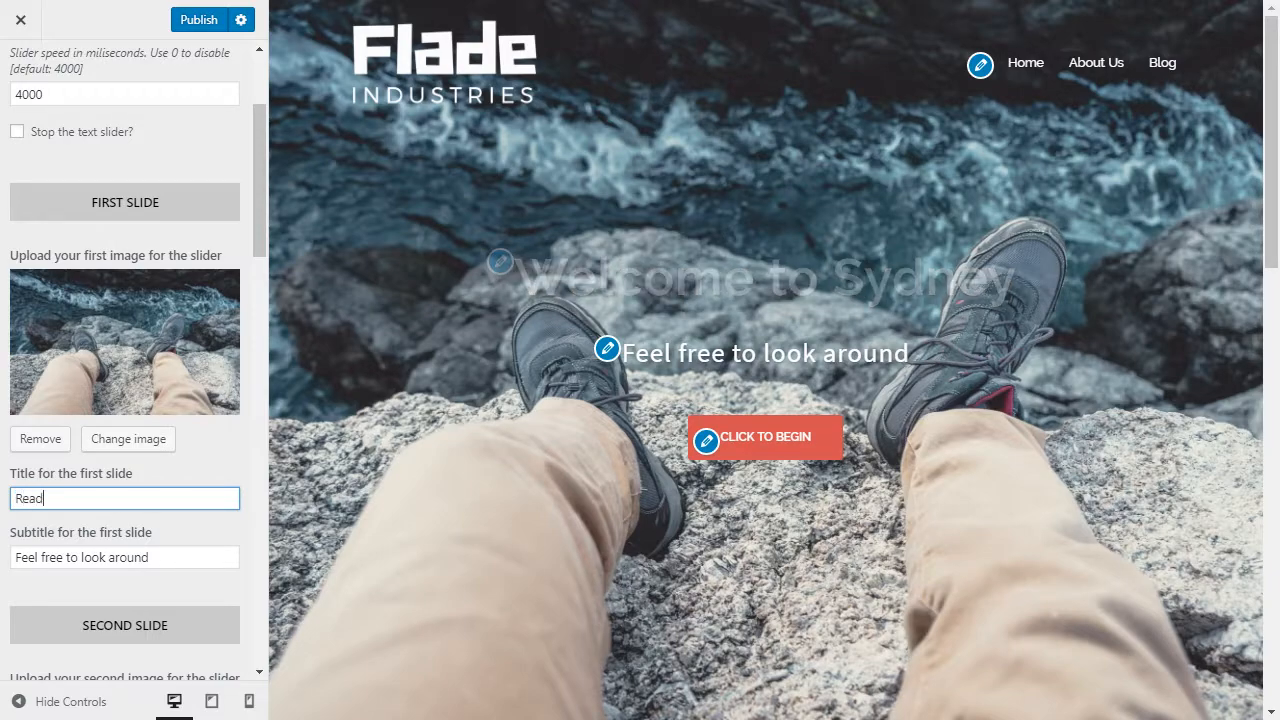
text(y to tak)
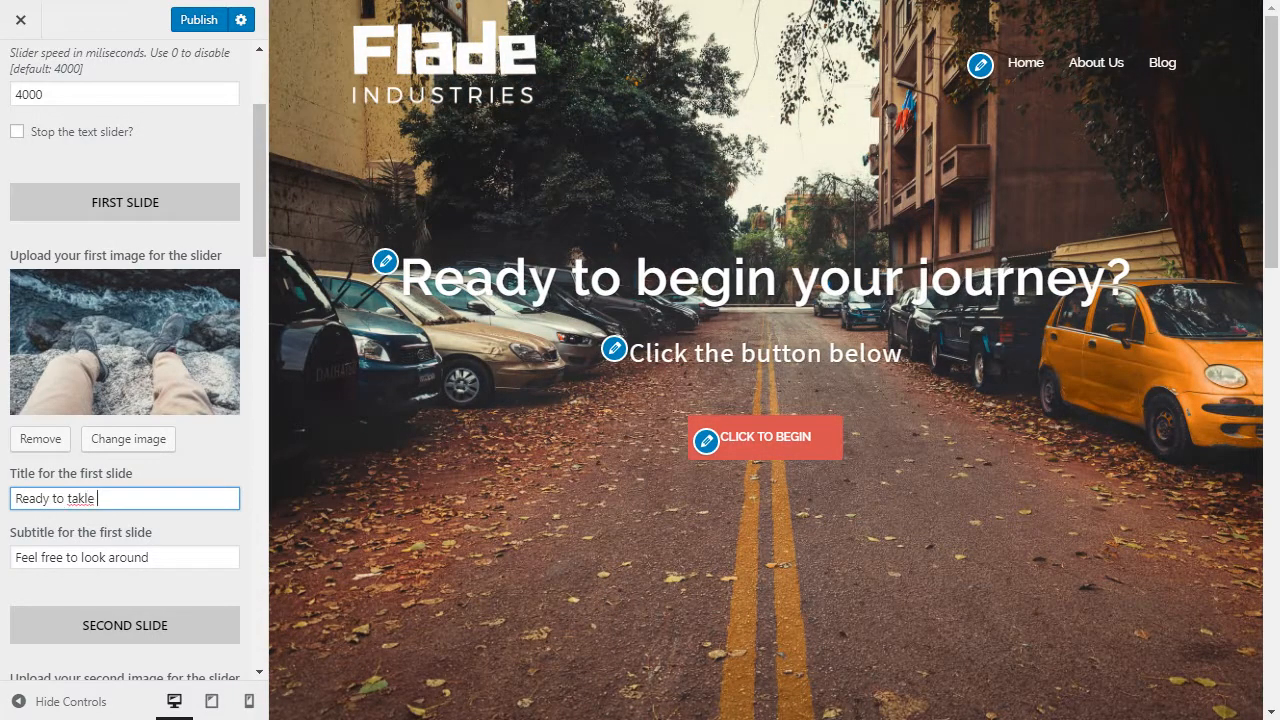
text(e th eleap?)
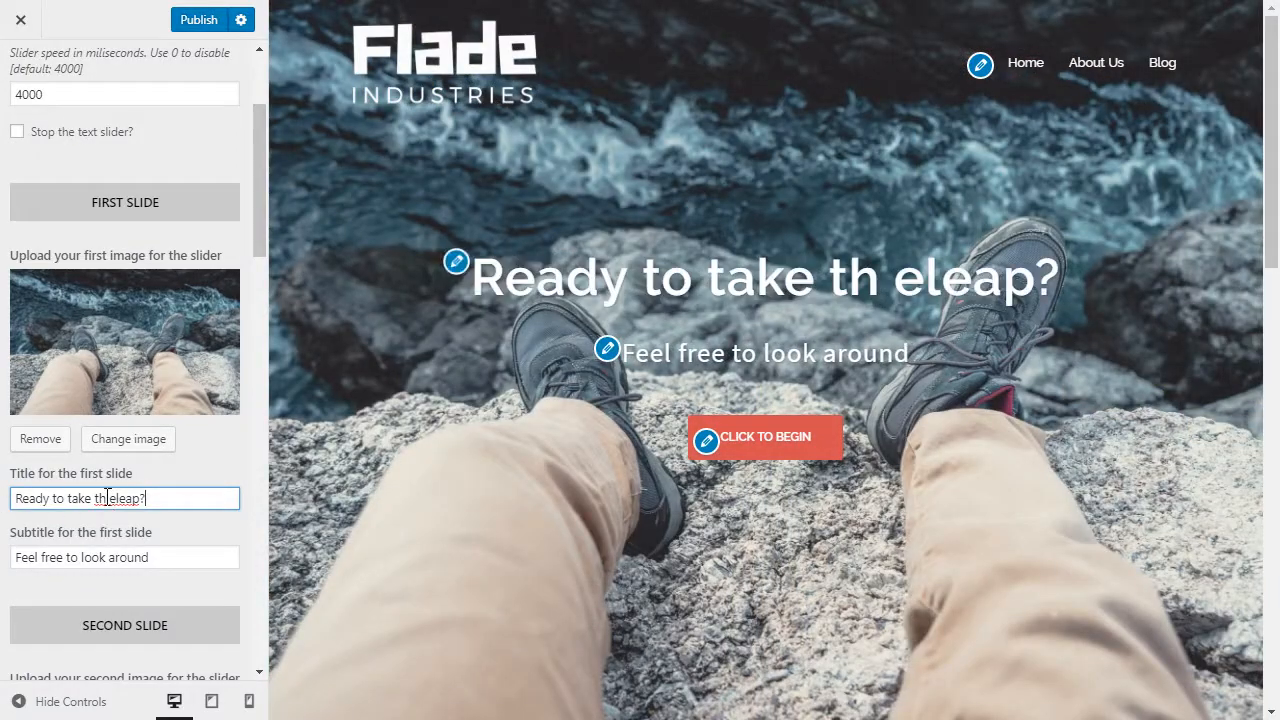
key(BackSpace)
key(Right)
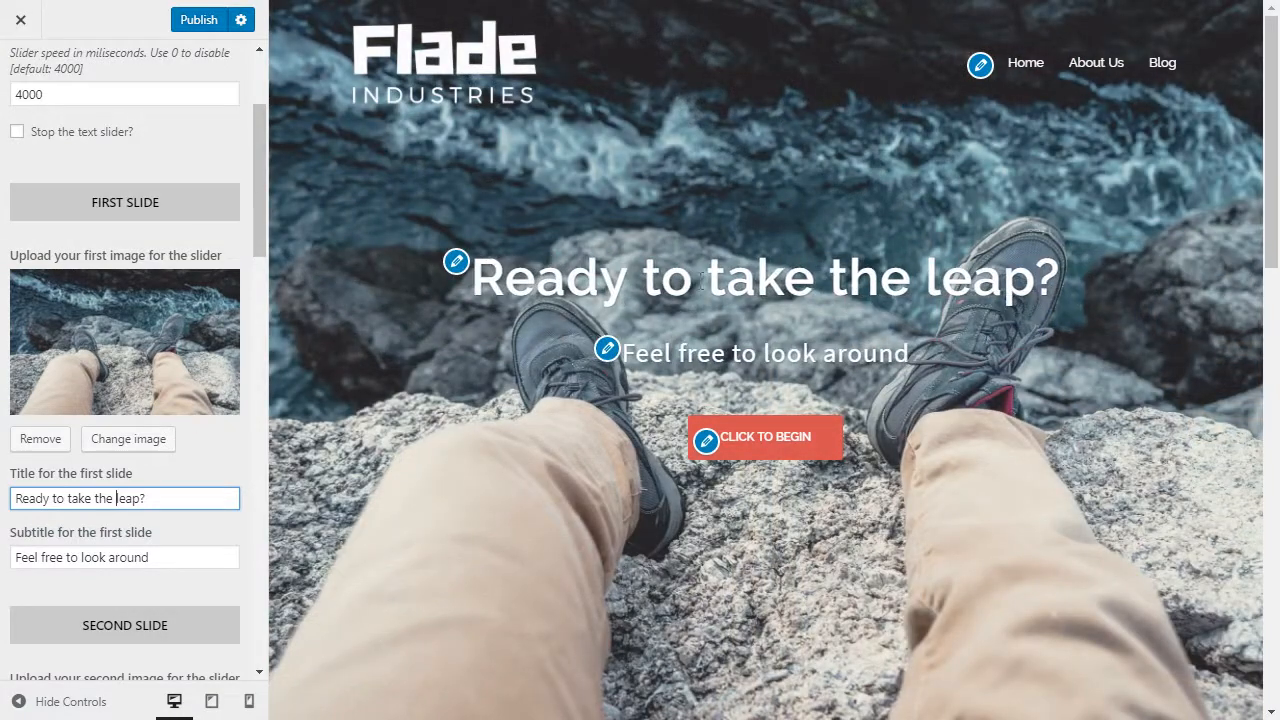
scroll(107, 455, down, 4)
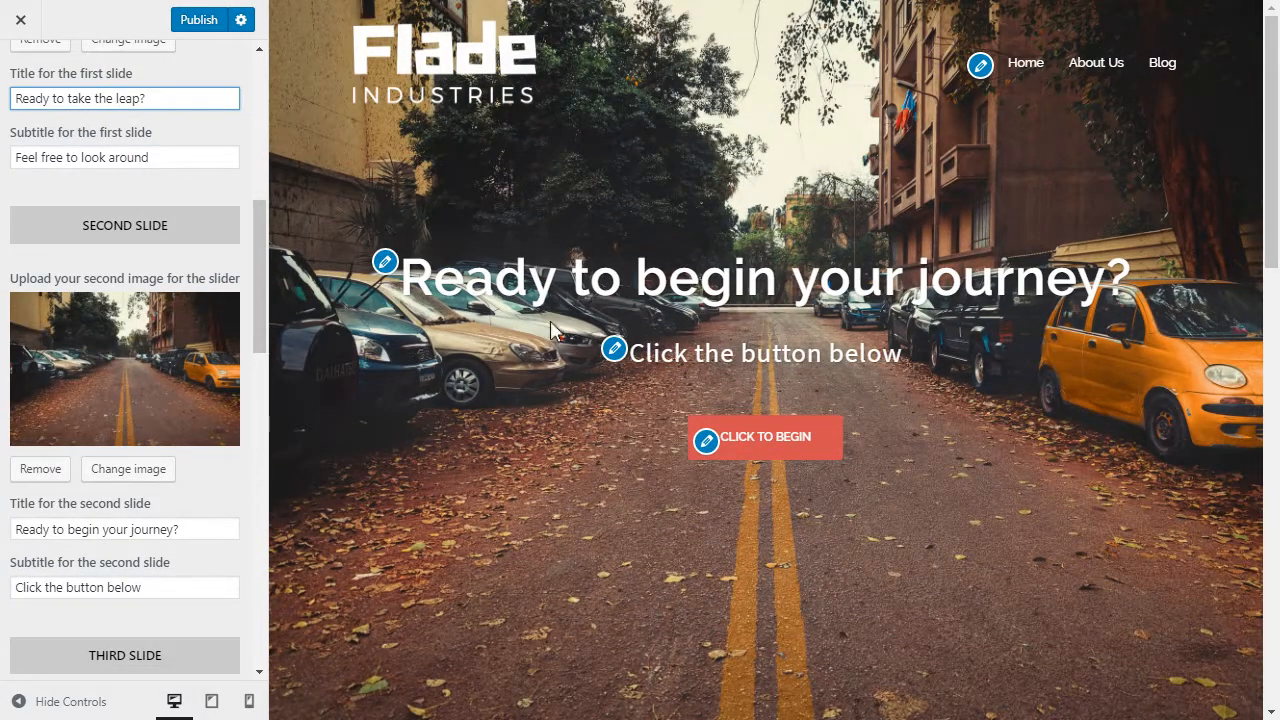
scroll(200, 534, down, 3)
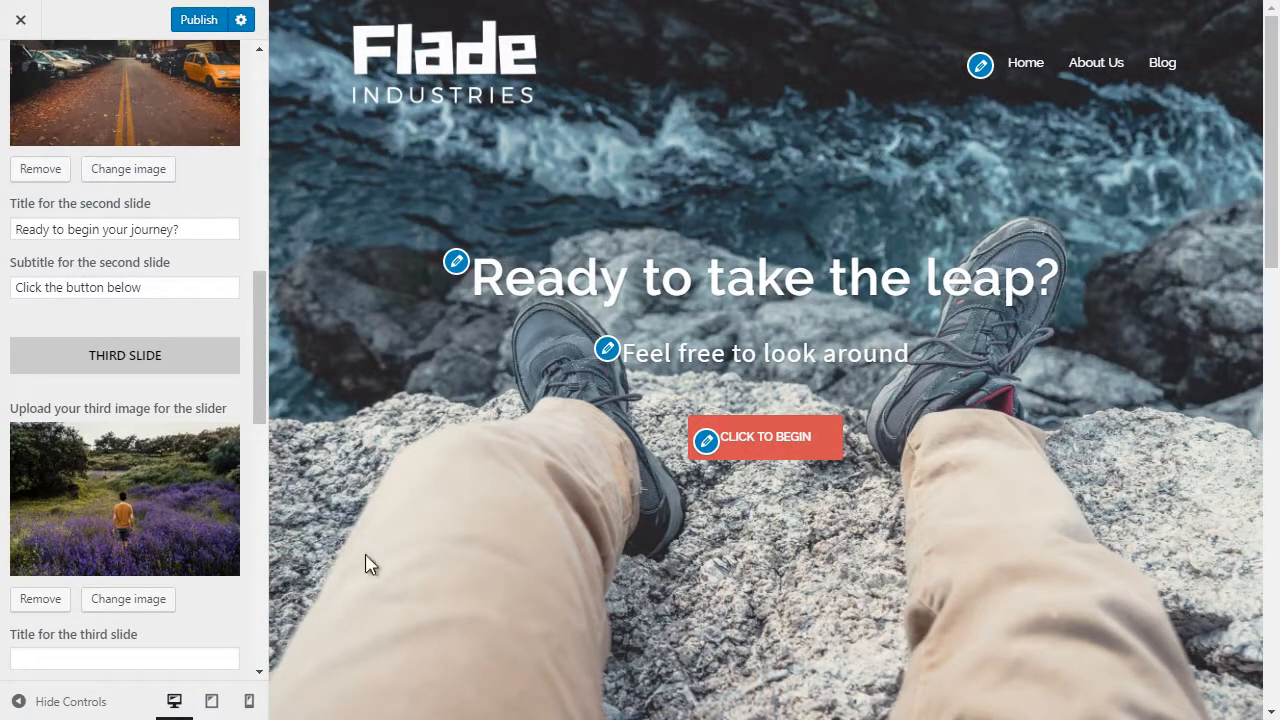
scroll(134, 509, down, 3)
scroll(143, 440, down, 6)
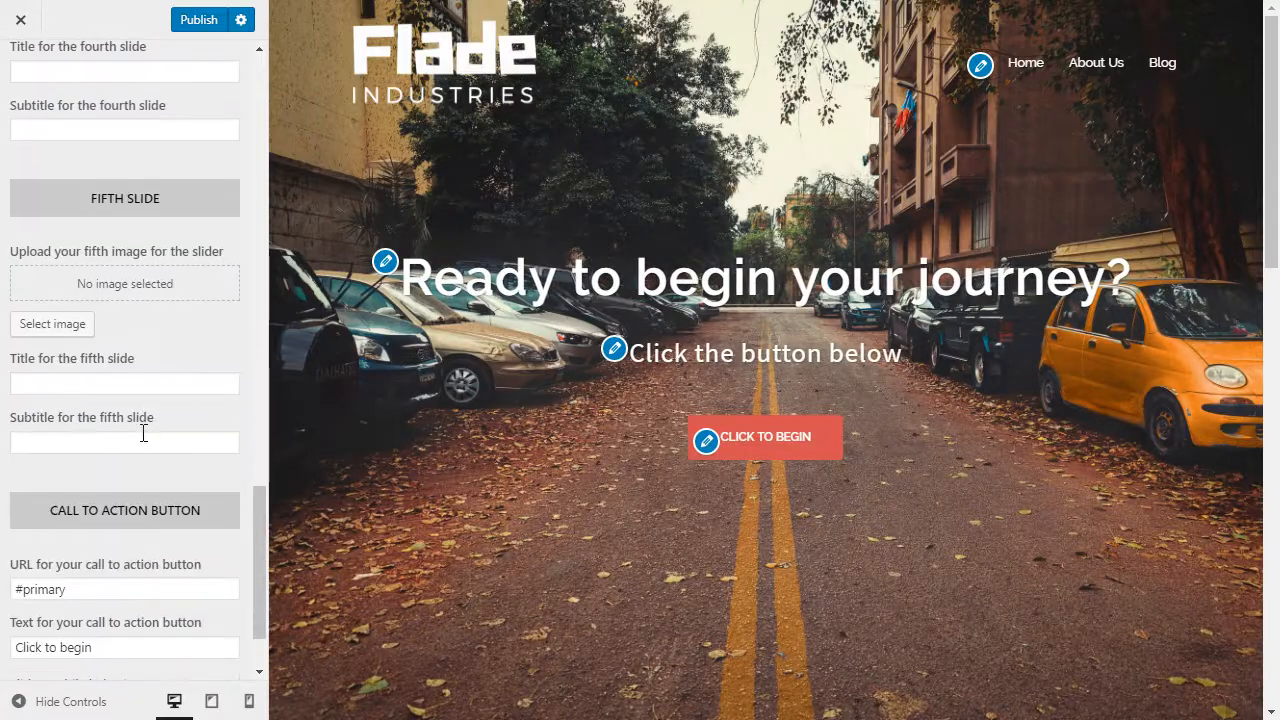
scroll(190, 530, down, 1)
scroll(257, 445, up, 15)
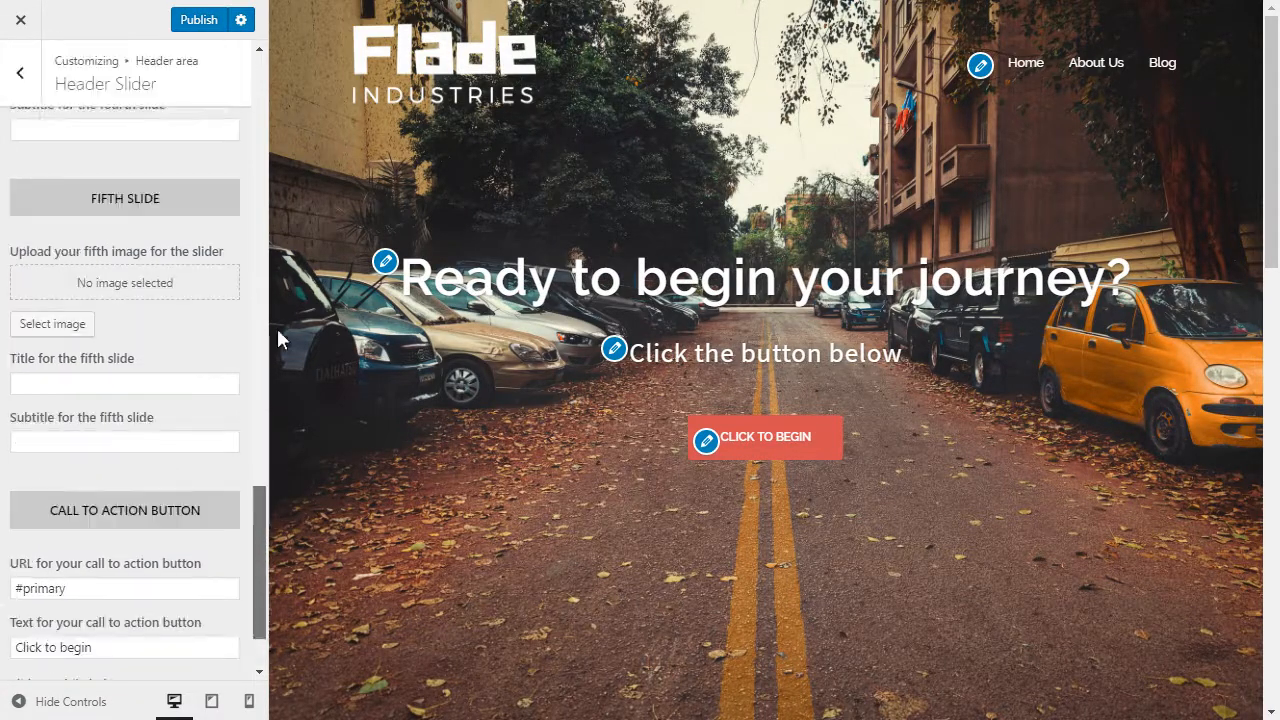
scroll(257, 445, down, 20)
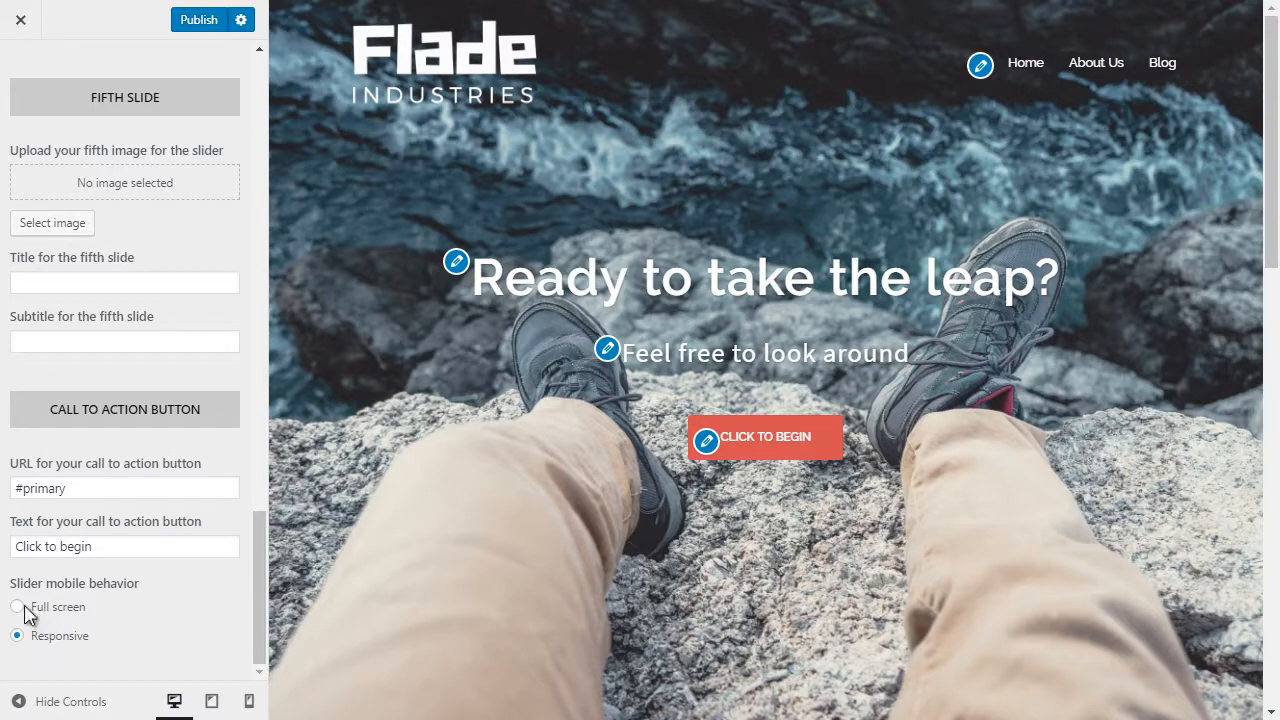
drag(114, 492, 20, 488)
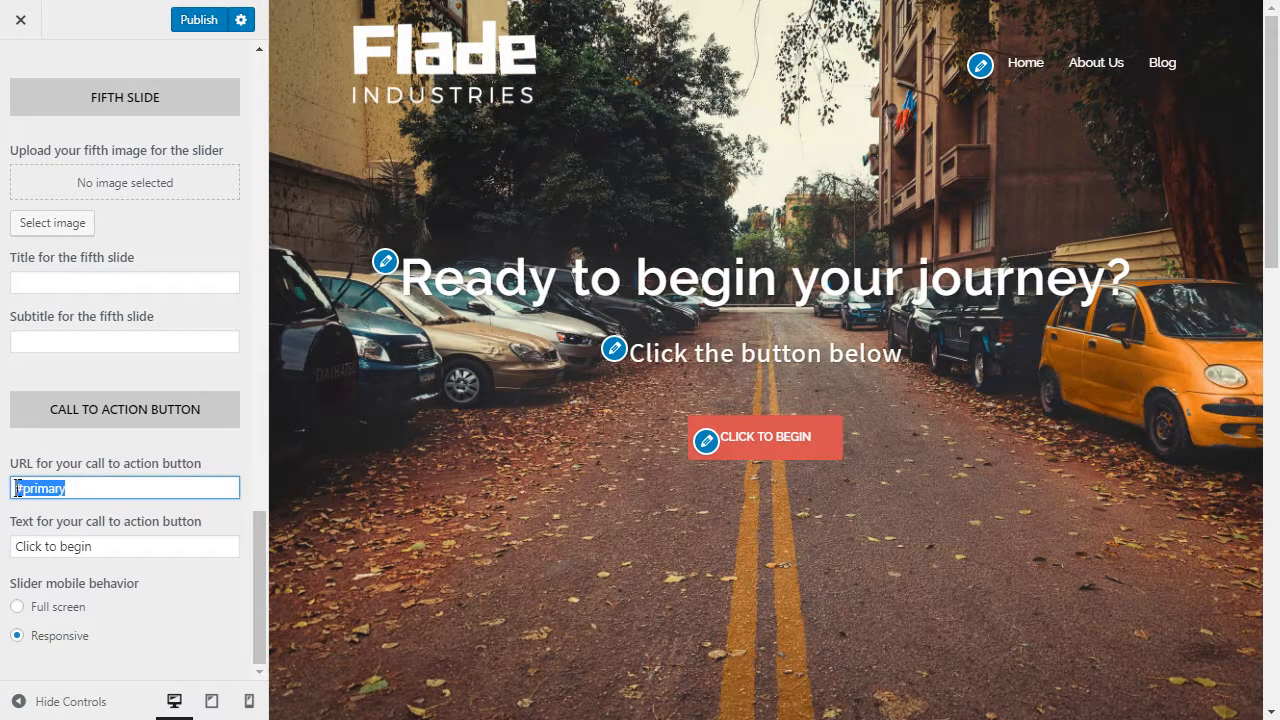
text(http://wwfacebook.com)
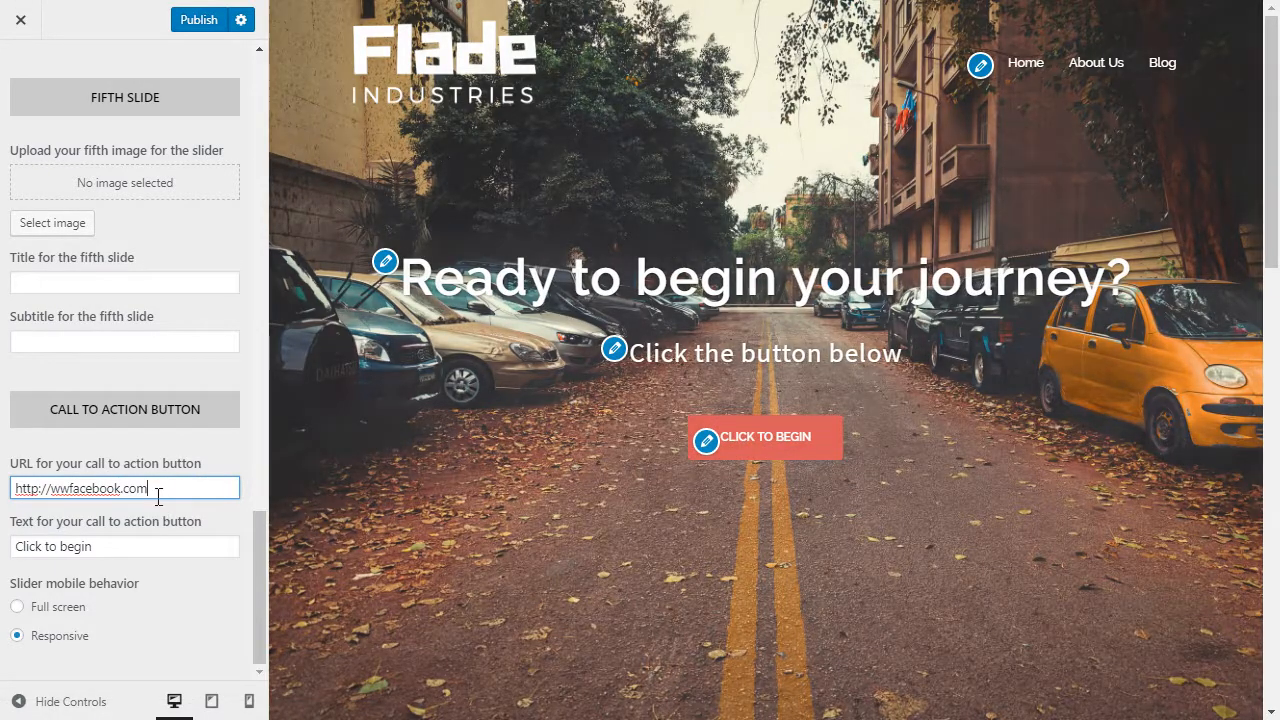
Clear the call to action button's URL and return to the Header area settings.
click(68, 488)
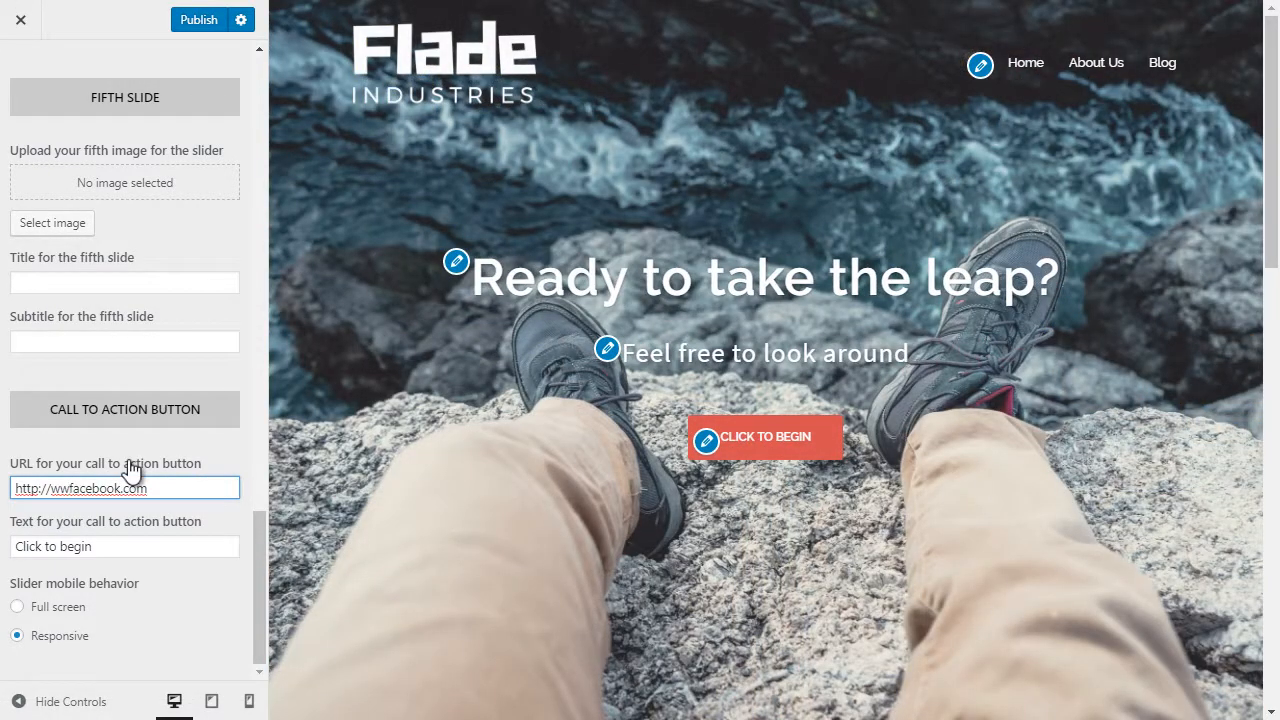
drag(173, 495, 10, 490)
key(BackSpace)
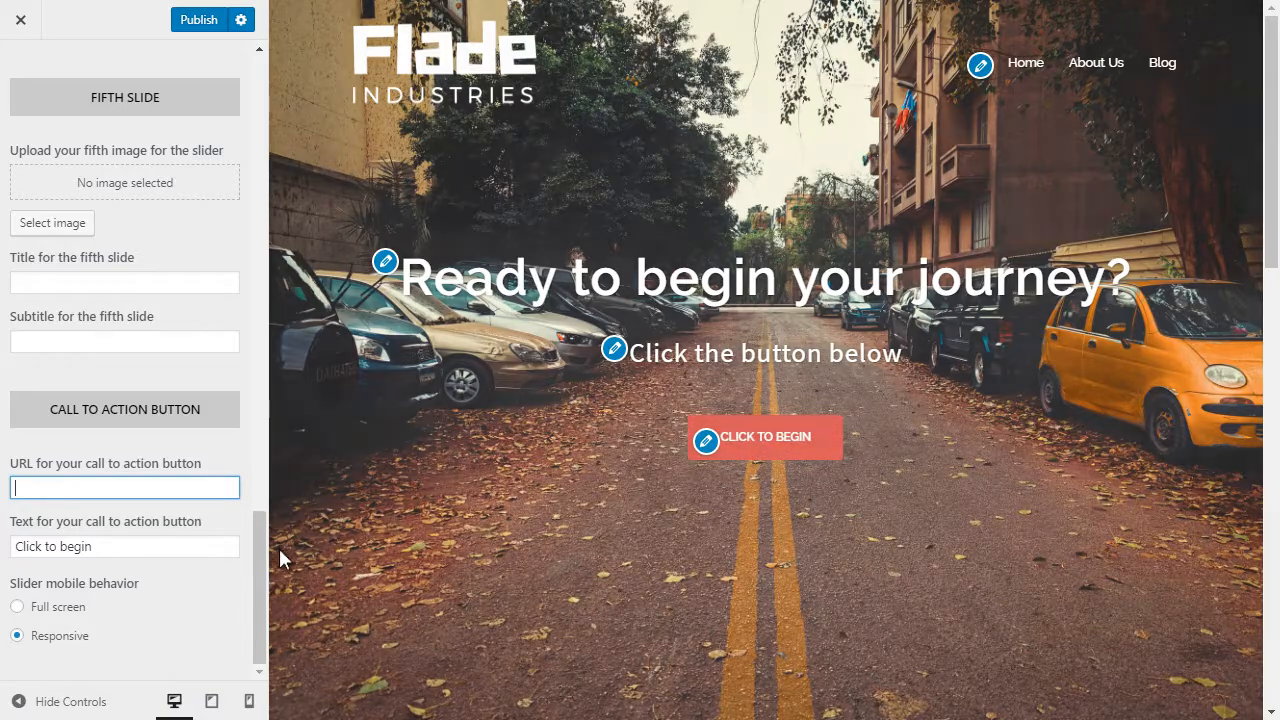
drag(262, 553, 277, 80)
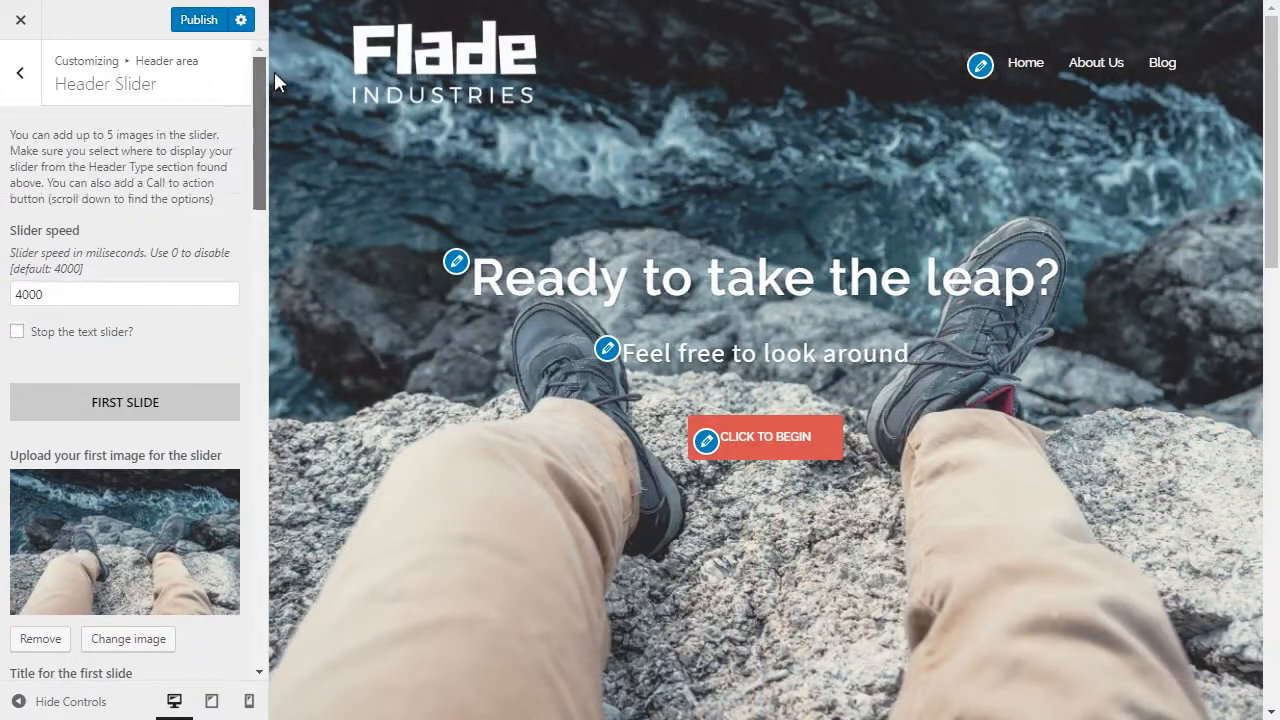
click(20, 80)
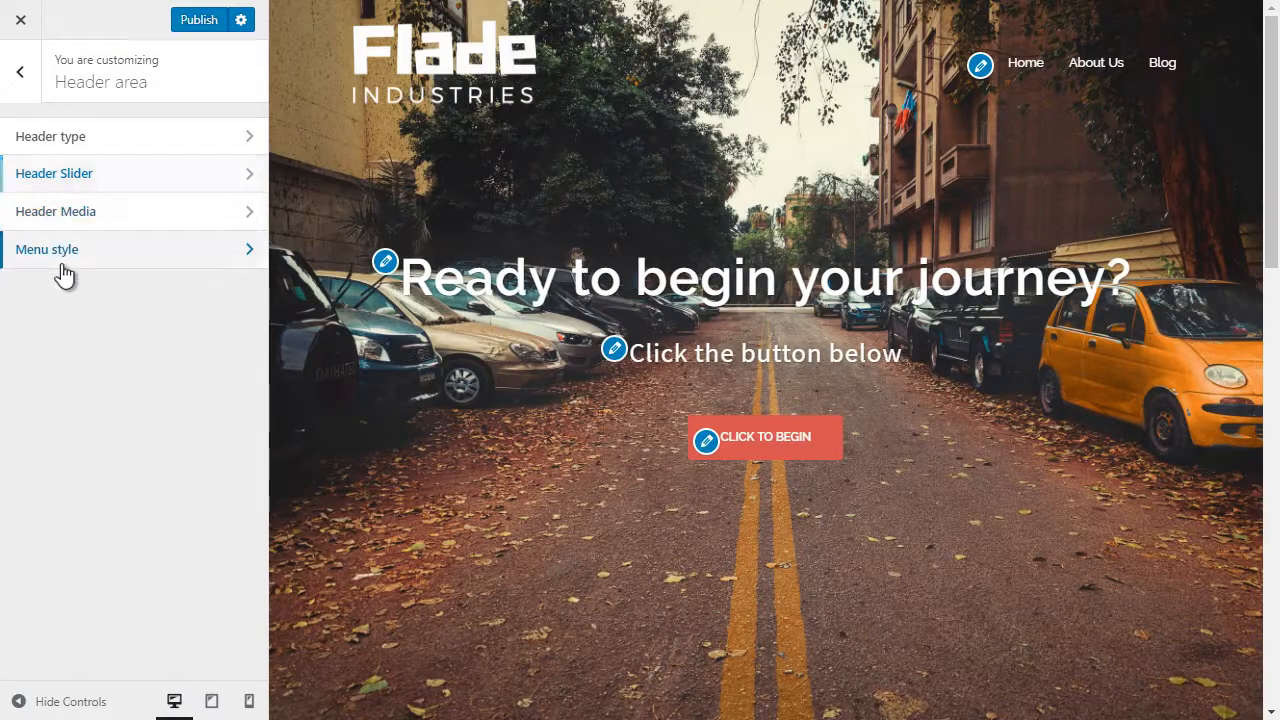
Set the menu style to Centered (menu and site logo) and preview the scrolling header on the Home and About Us pages.
click(57, 252)
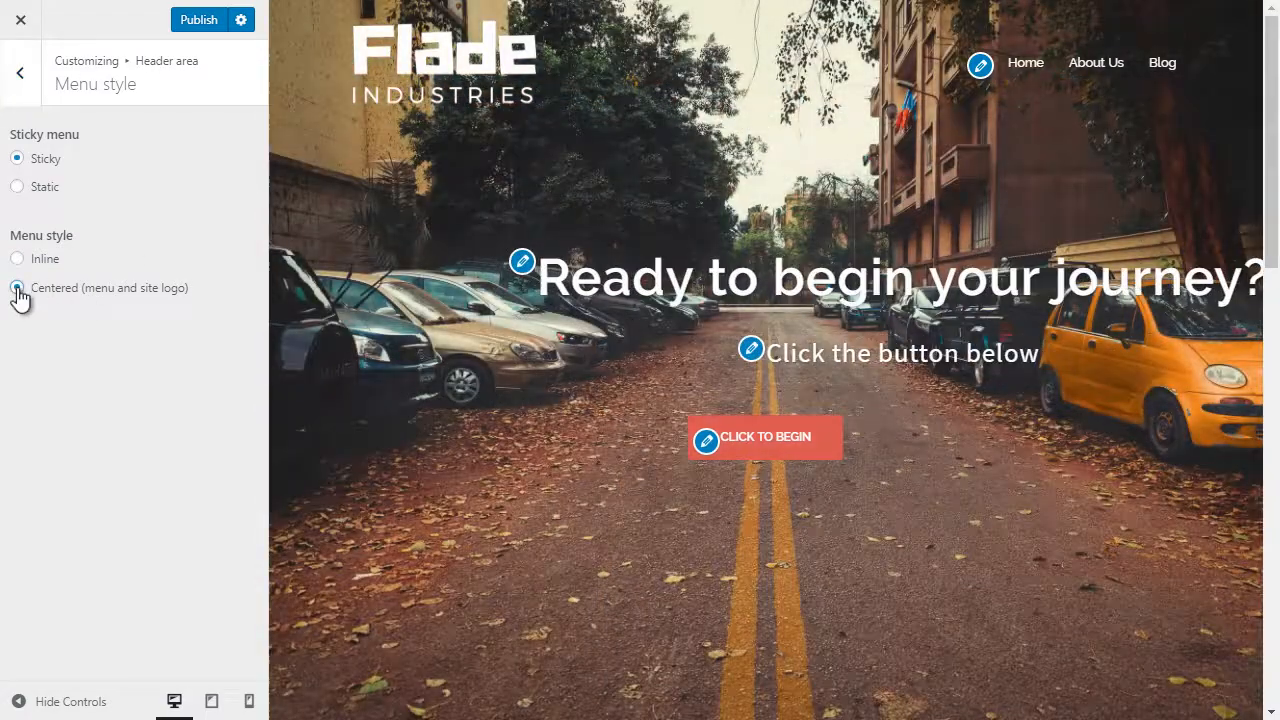
click(17, 288)
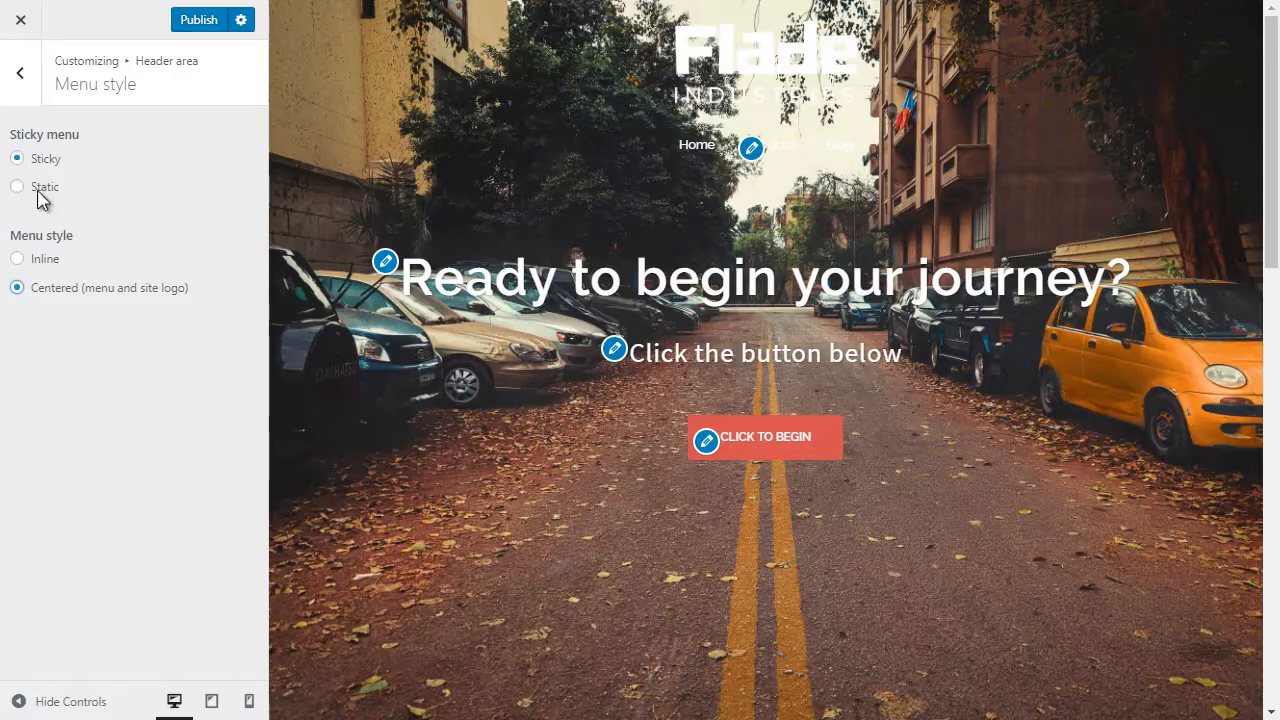
scroll(503, 400, down, 5)
scroll(686, 452, up, 3)
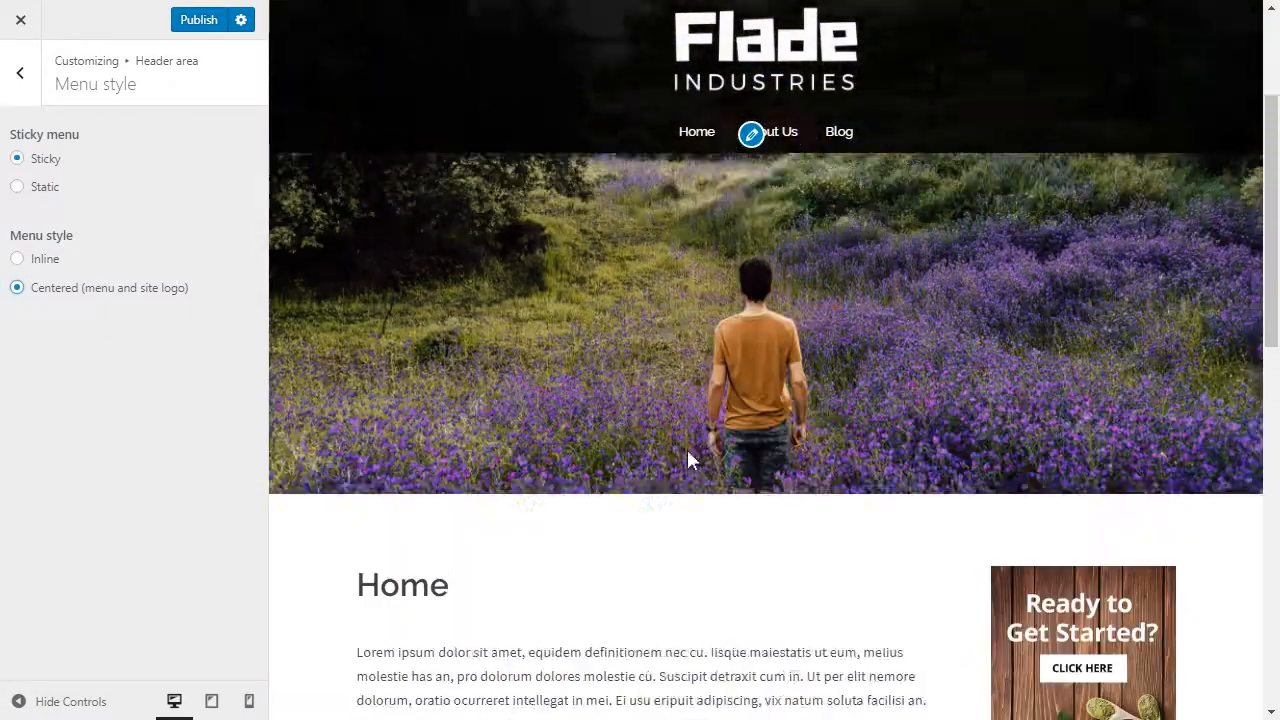
scroll(688, 460, up, 3)
click(794, 146)
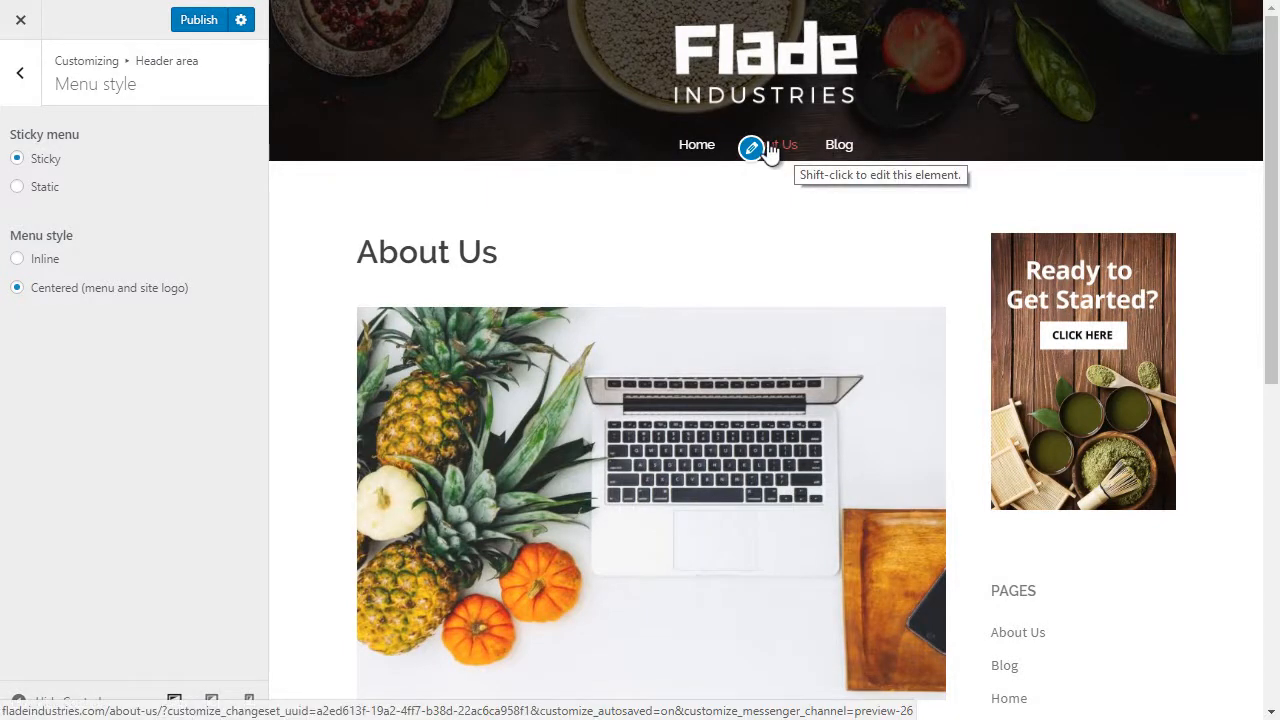
scroll(770, 150, down, 3)
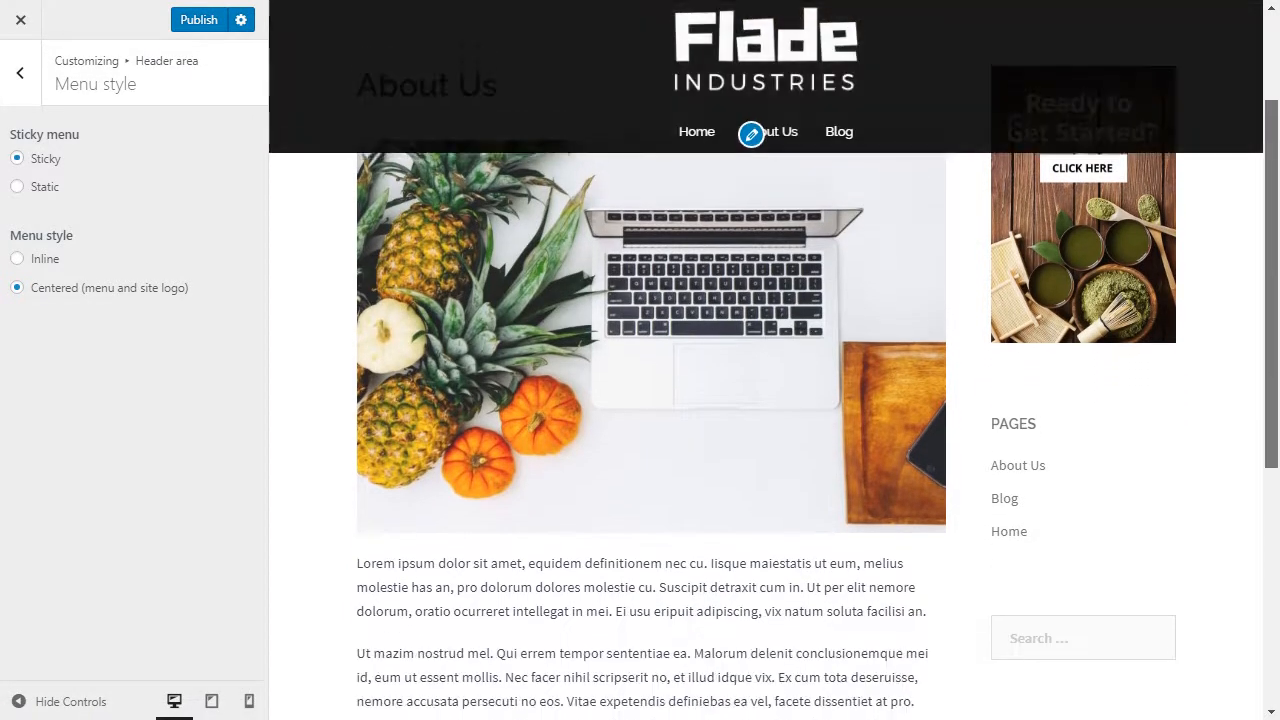
drag(1272, 141, 1279, 32)
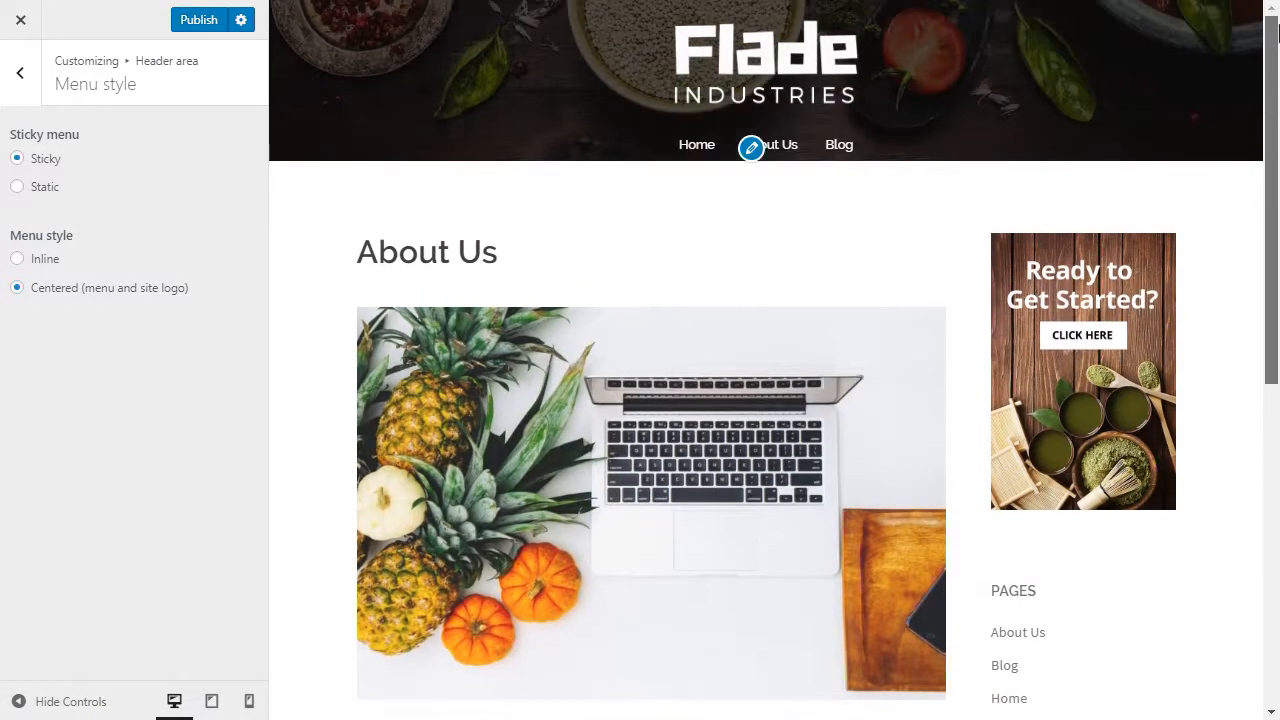
Try the Static option for the sticky menu, switch back to Sticky and return to the main customizer list.
click(18, 188)
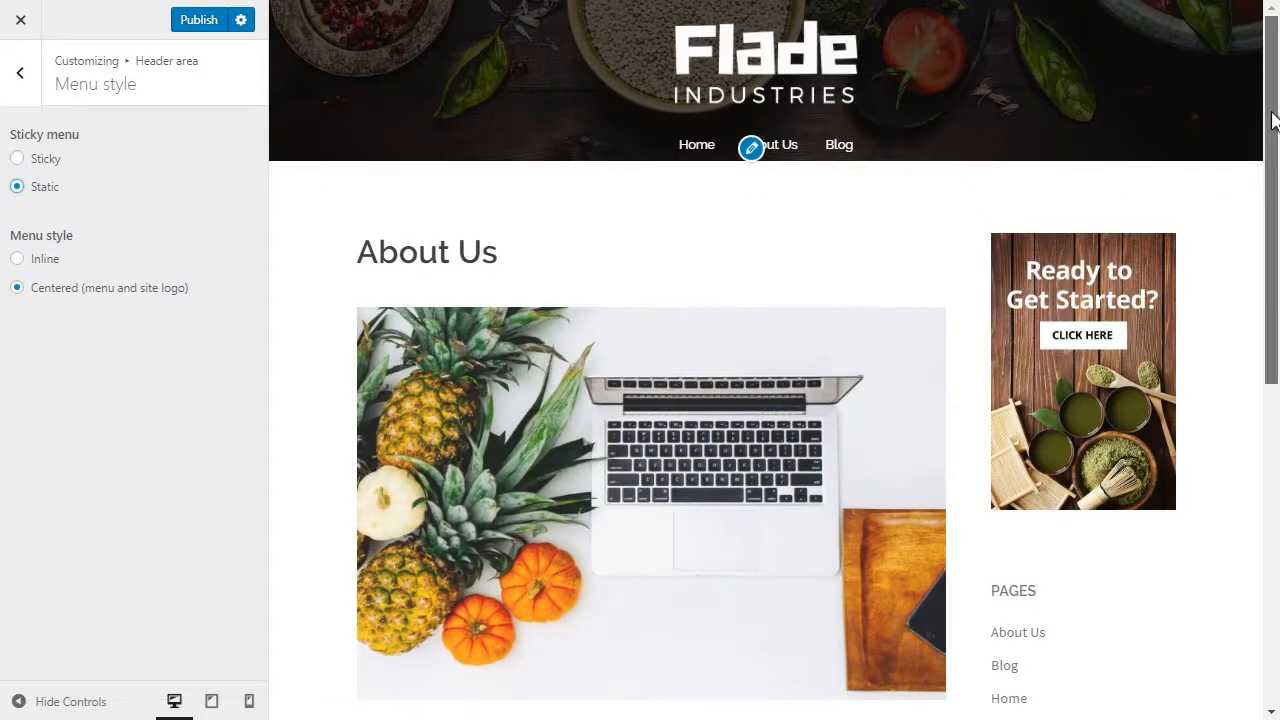
mouse_move(1273, 120)
mouse_down()
mouse_move(1275, 470)
mouse_move(1274, 115)
mouse_up()
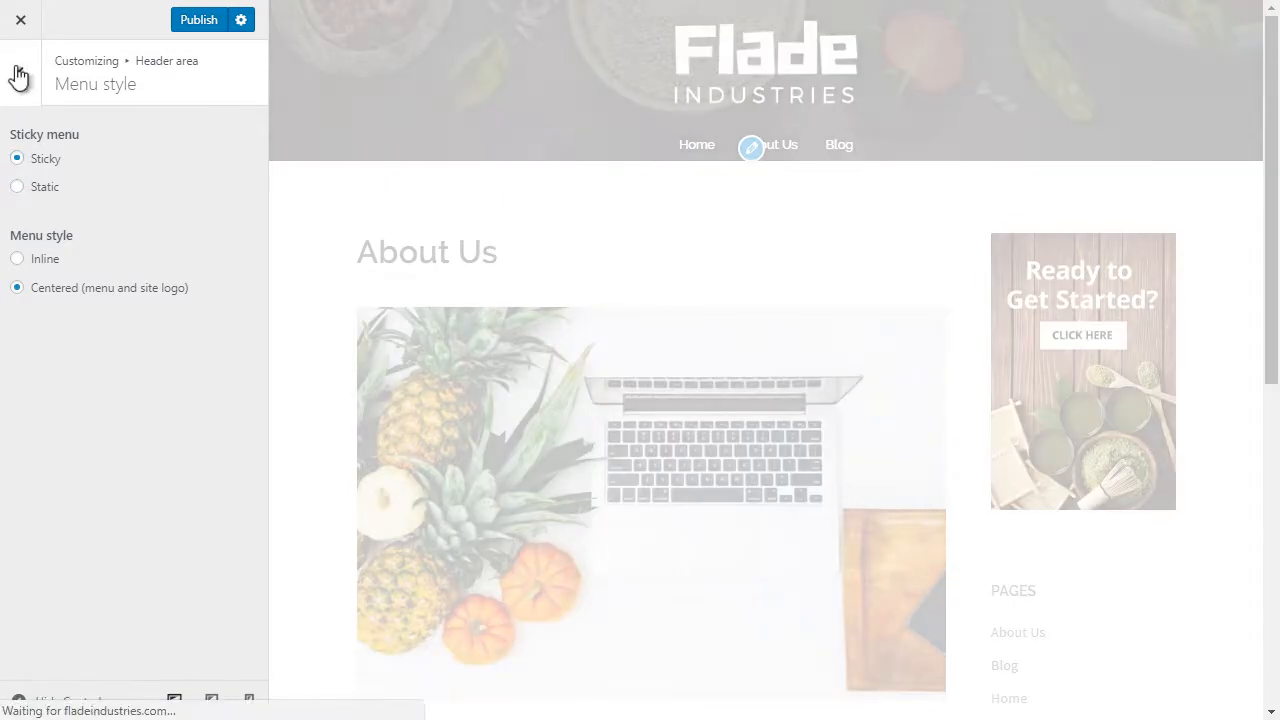
click(19, 74)
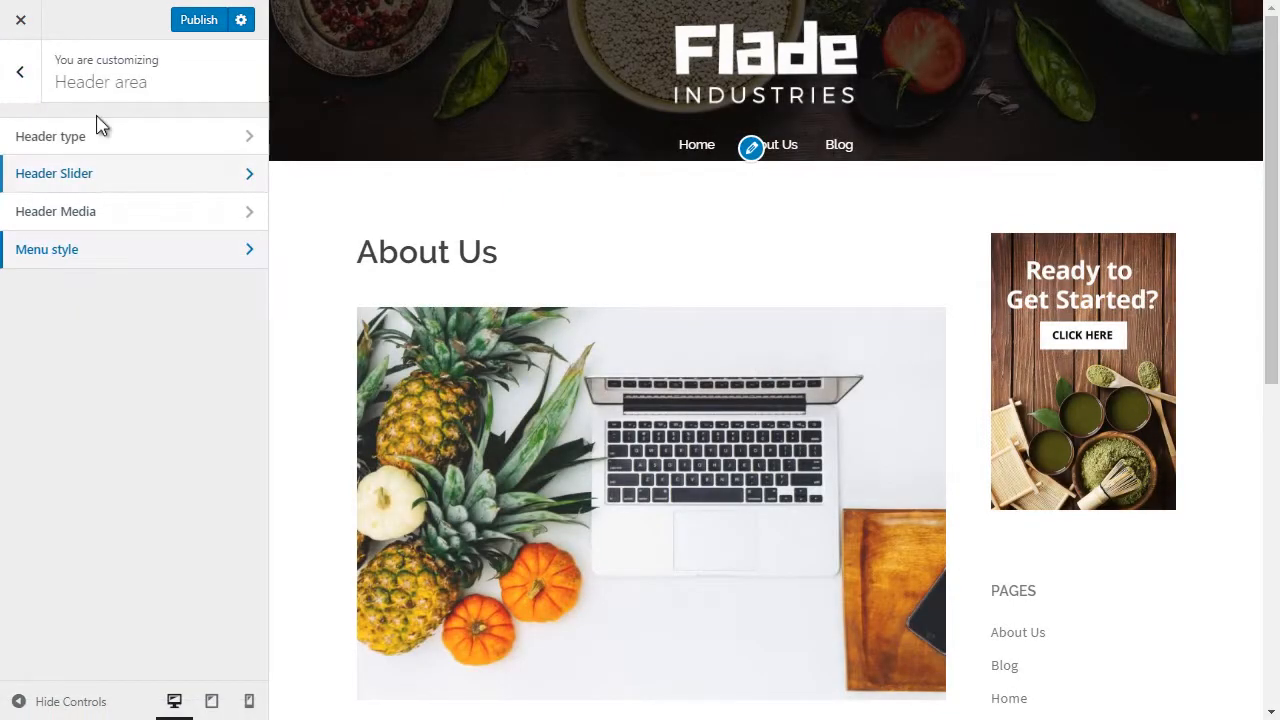
click(38, 82)
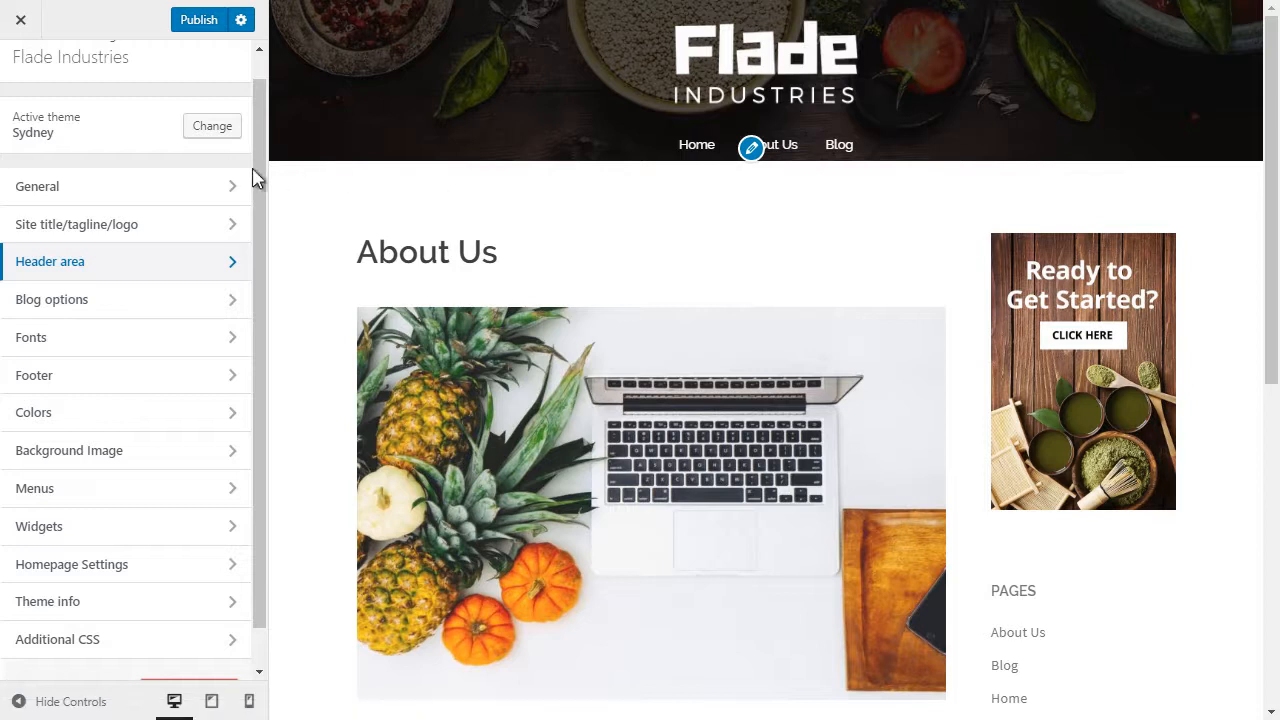
Reopen the Menu style settings, keep the menu on Sticky and set the menu style to Inline.
click(110, 268)
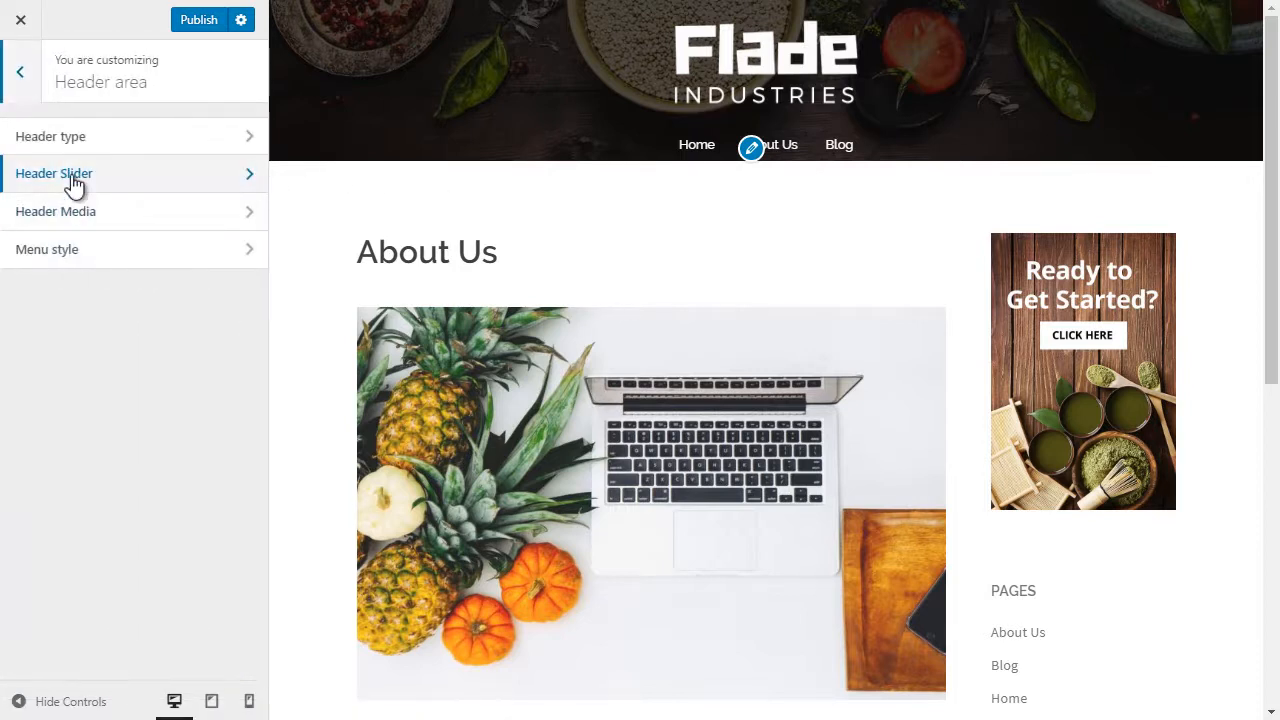
click(86, 247)
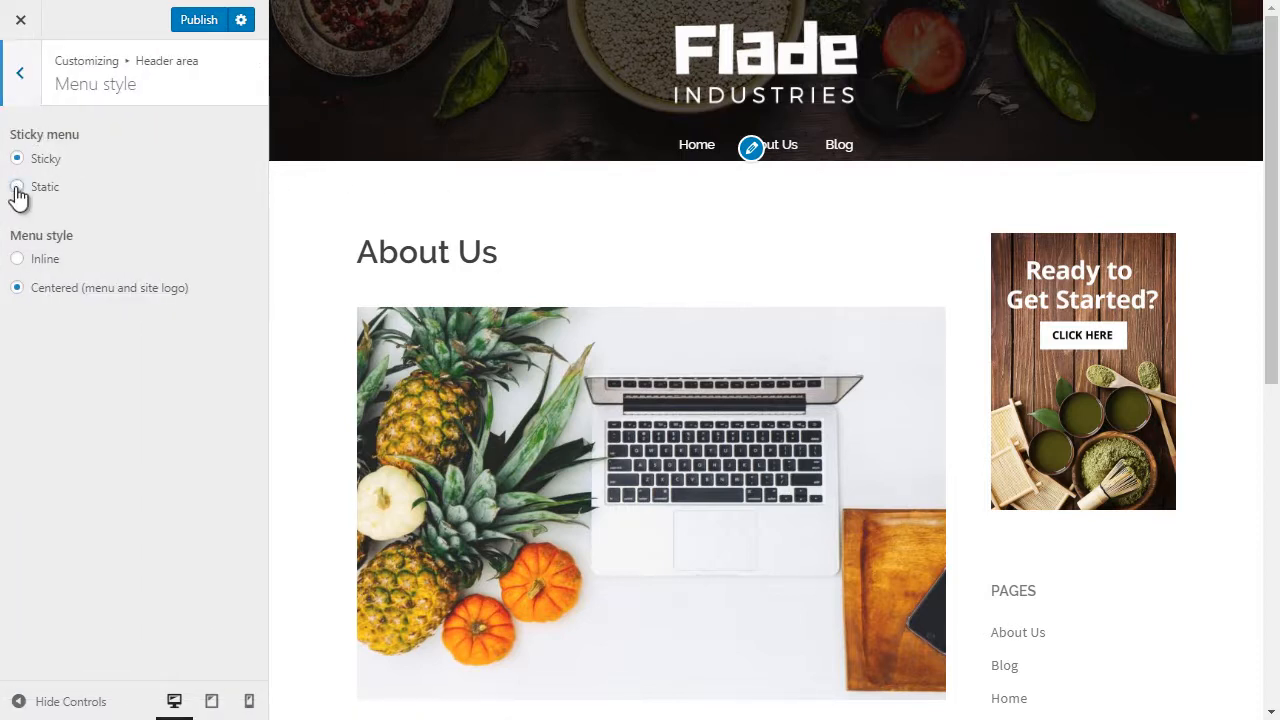
click(18, 187)
click(17, 158)
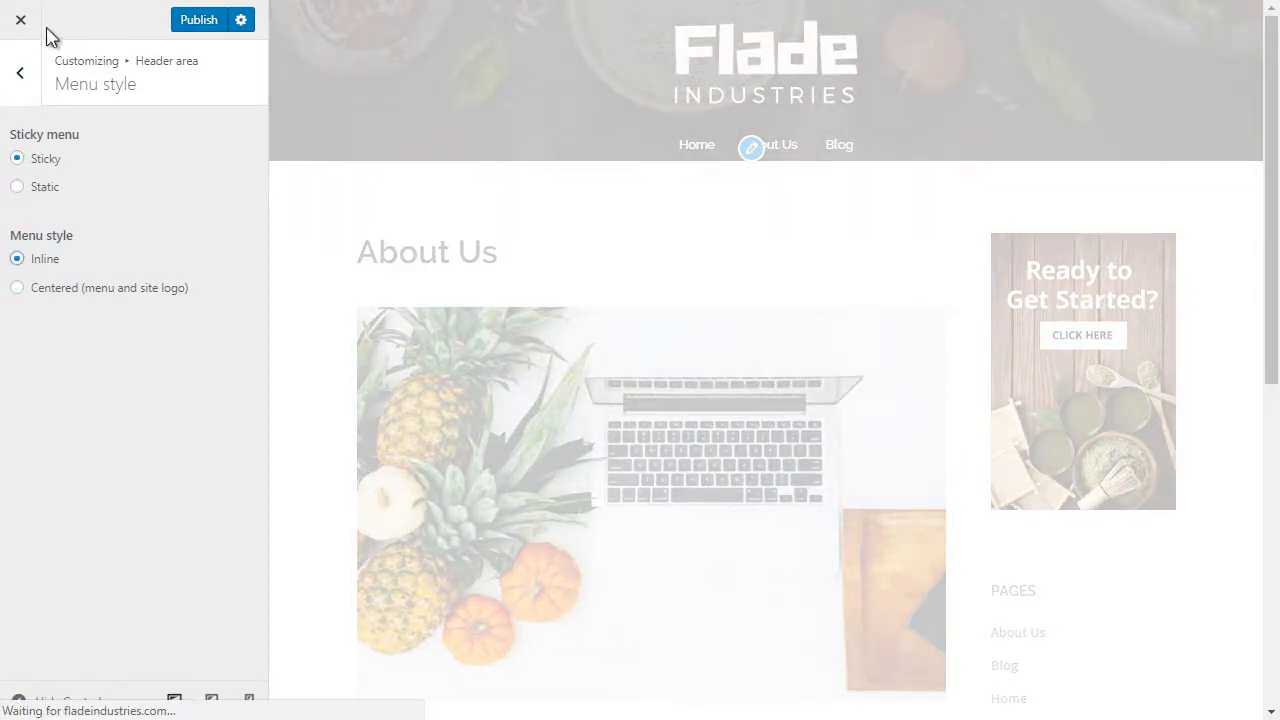
click(21, 74)
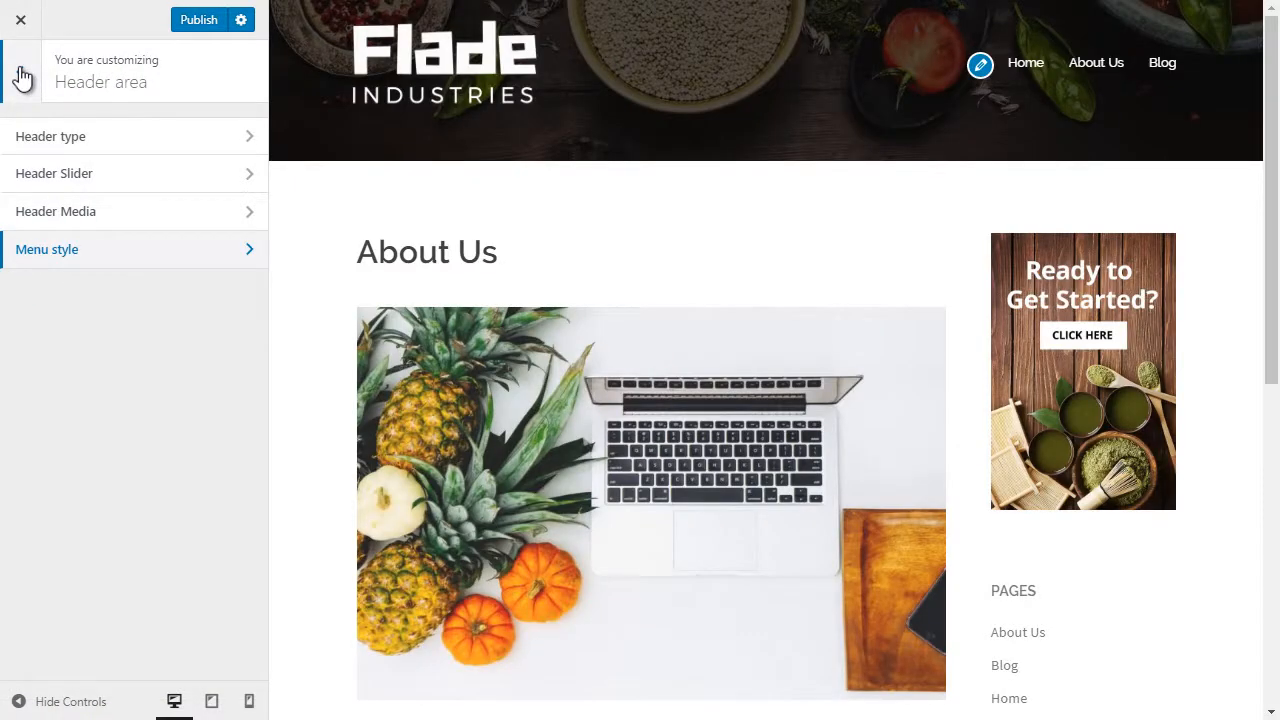
click(21, 74)
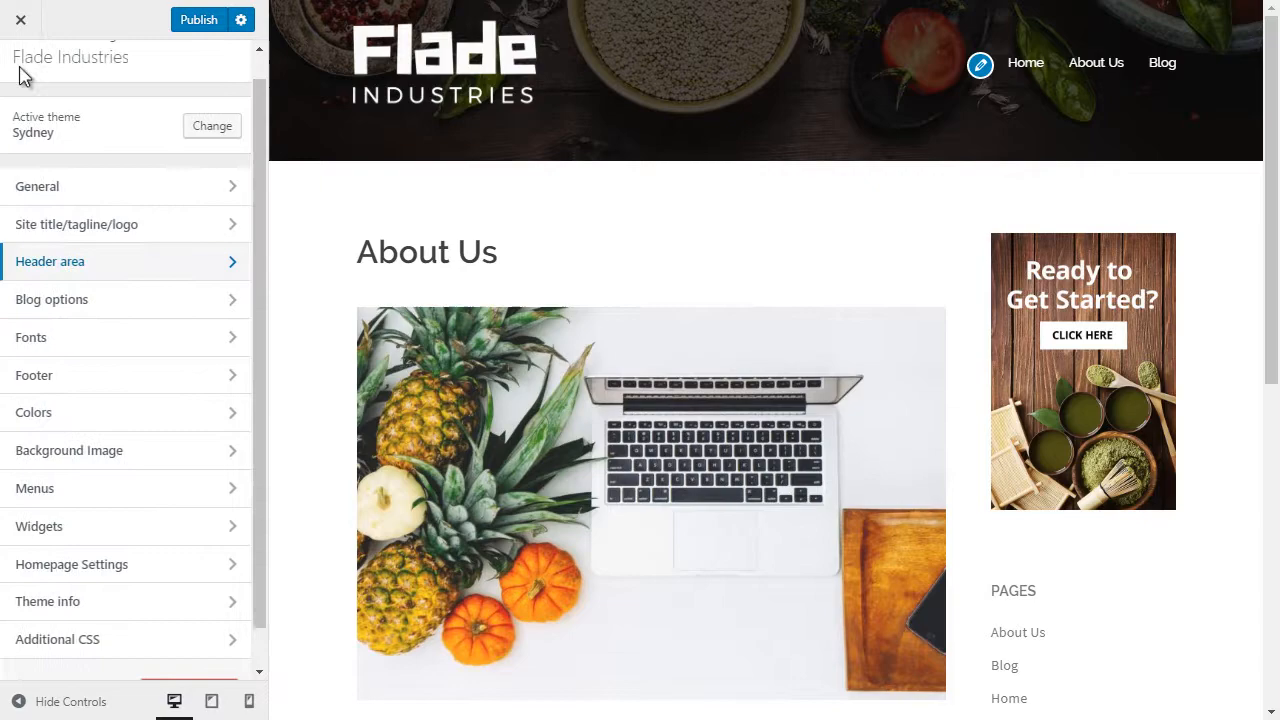
Open the Blog options, look over the Blog page in the preview and set the blog layout to Classic.
click(70, 305)
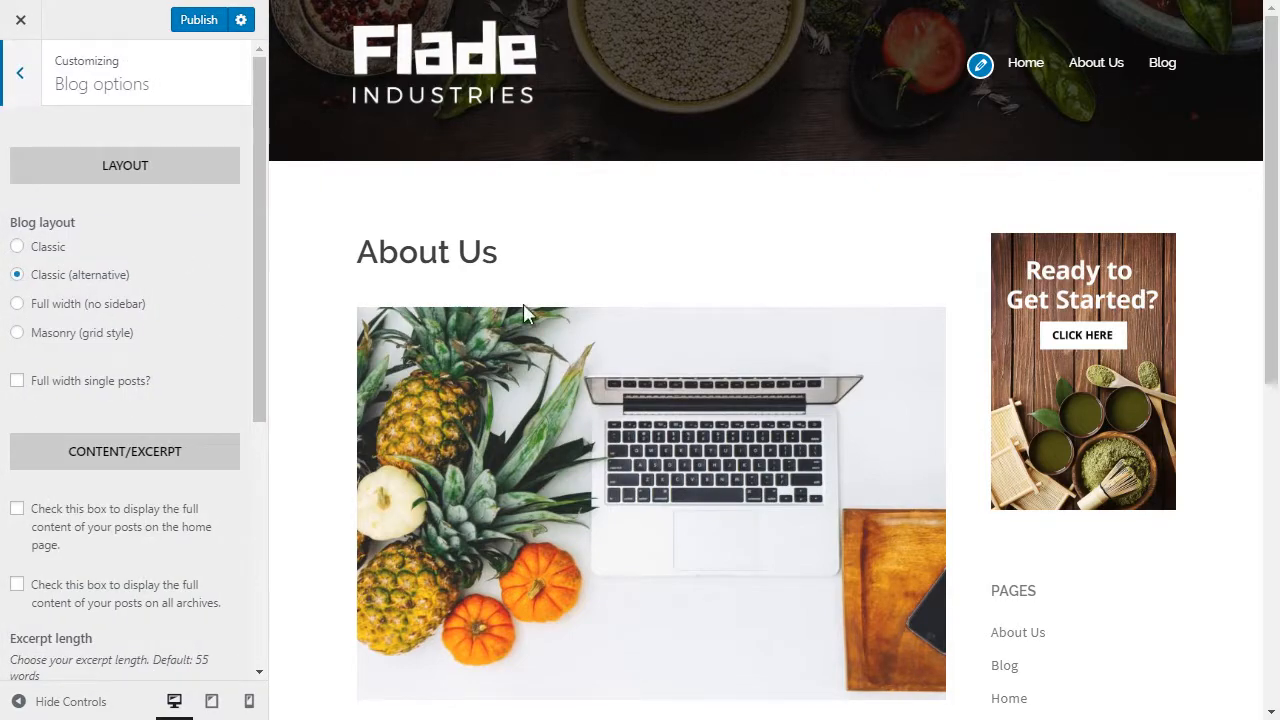
scroll(525, 306, down, 5)
scroll(594, 318, up, 5)
click(1163, 62)
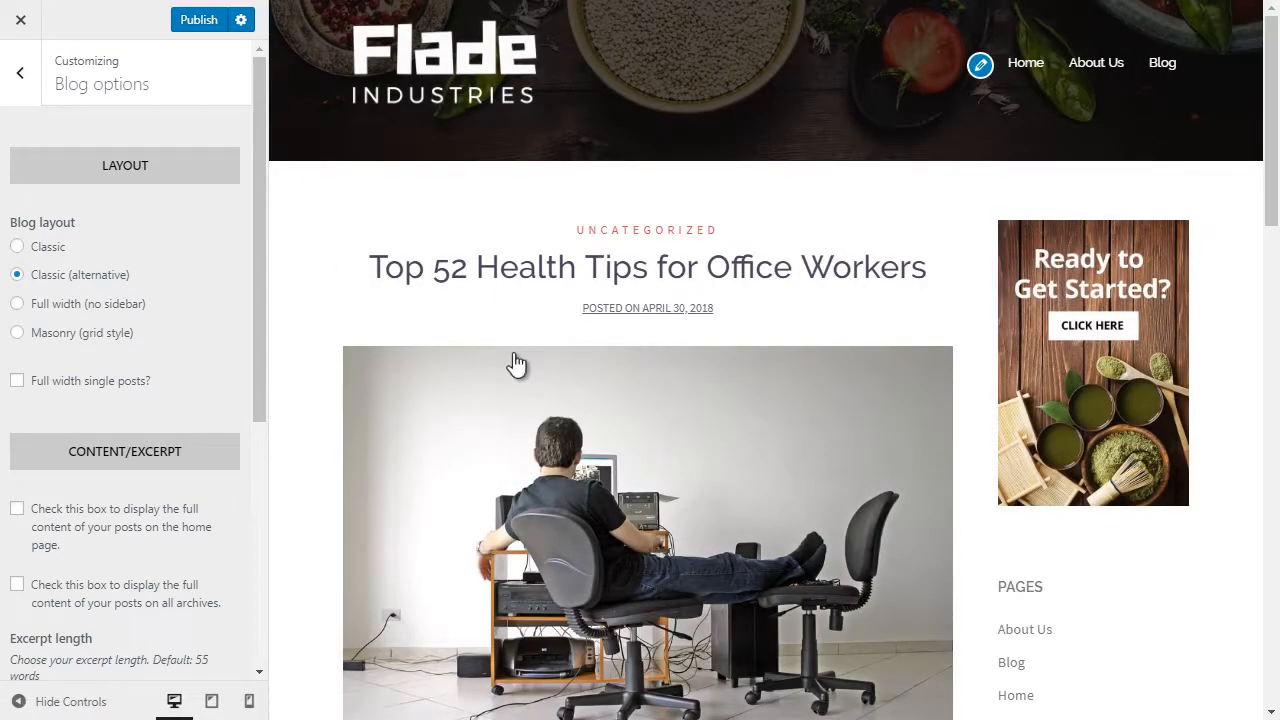
scroll(517, 366, down, 5)
scroll(517, 366, up, 5)
click(17, 247)
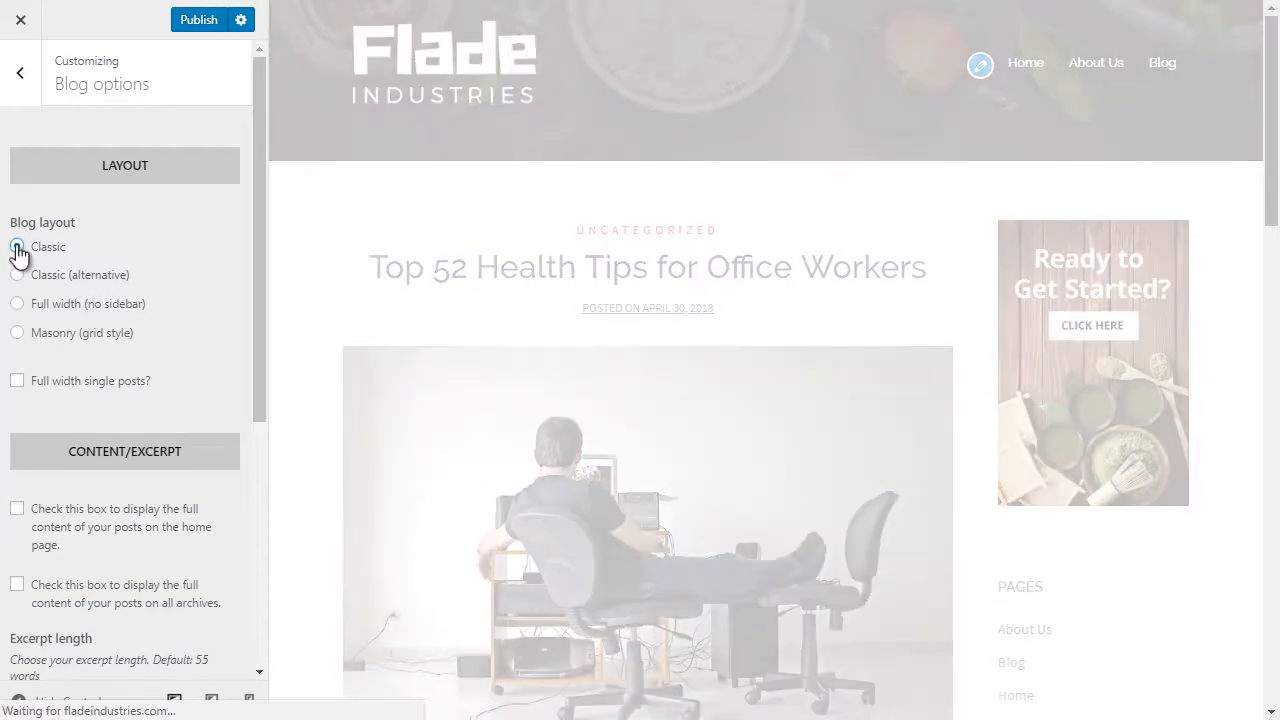
Preview the Classic blog layout and try the Full width (no sidebar) and Masonry (grid style) layouts.
scroll(555, 290, down, 2)
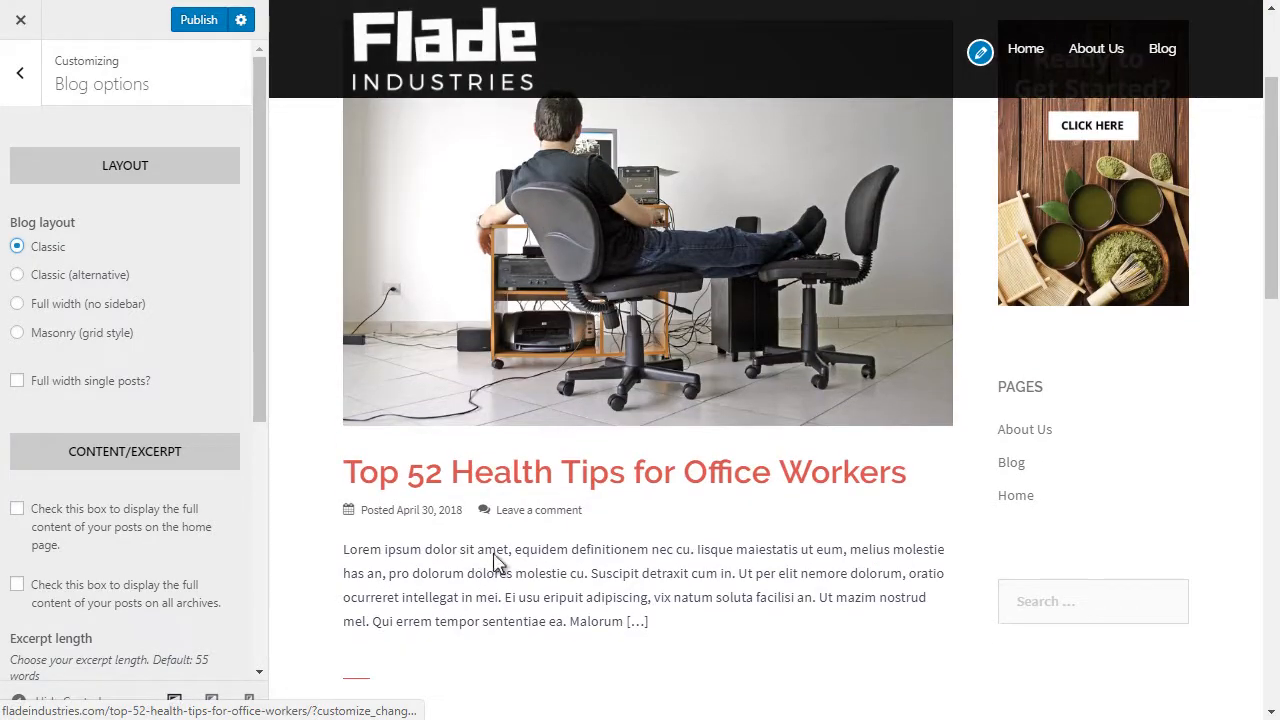
scroll(541, 634, down, 2)
scroll(490, 617, up, 2)
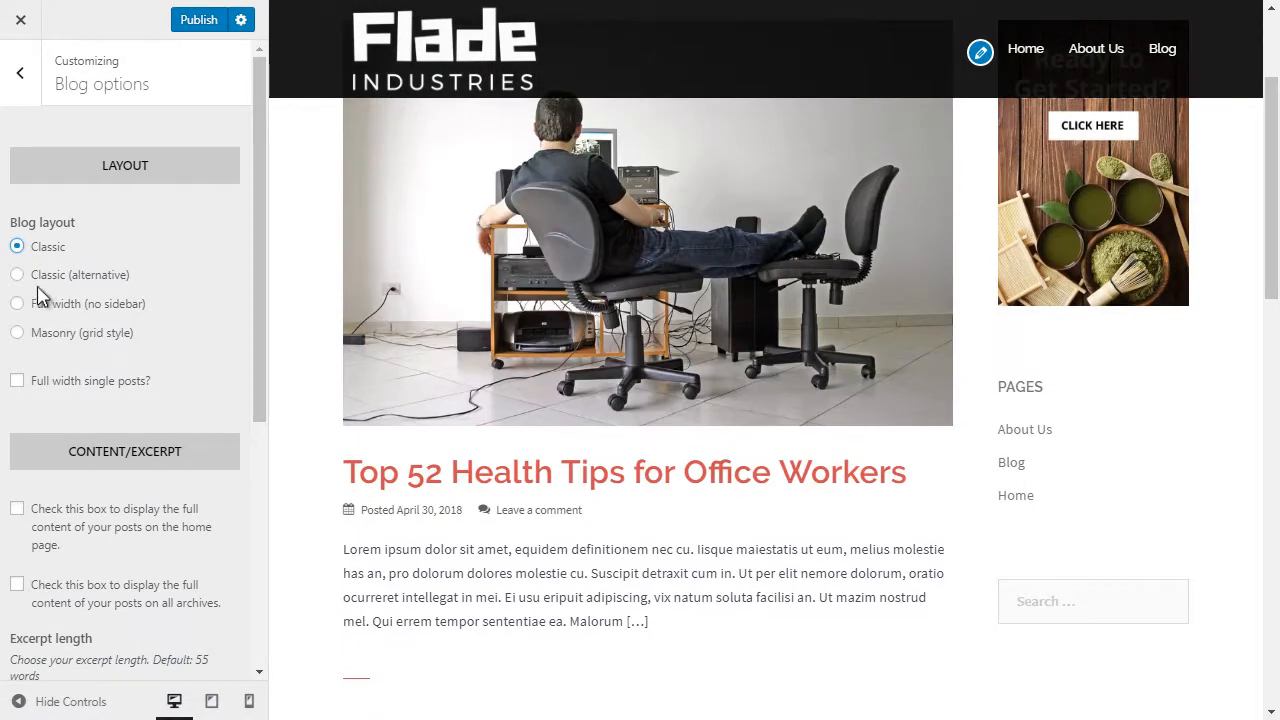
click(17, 304)
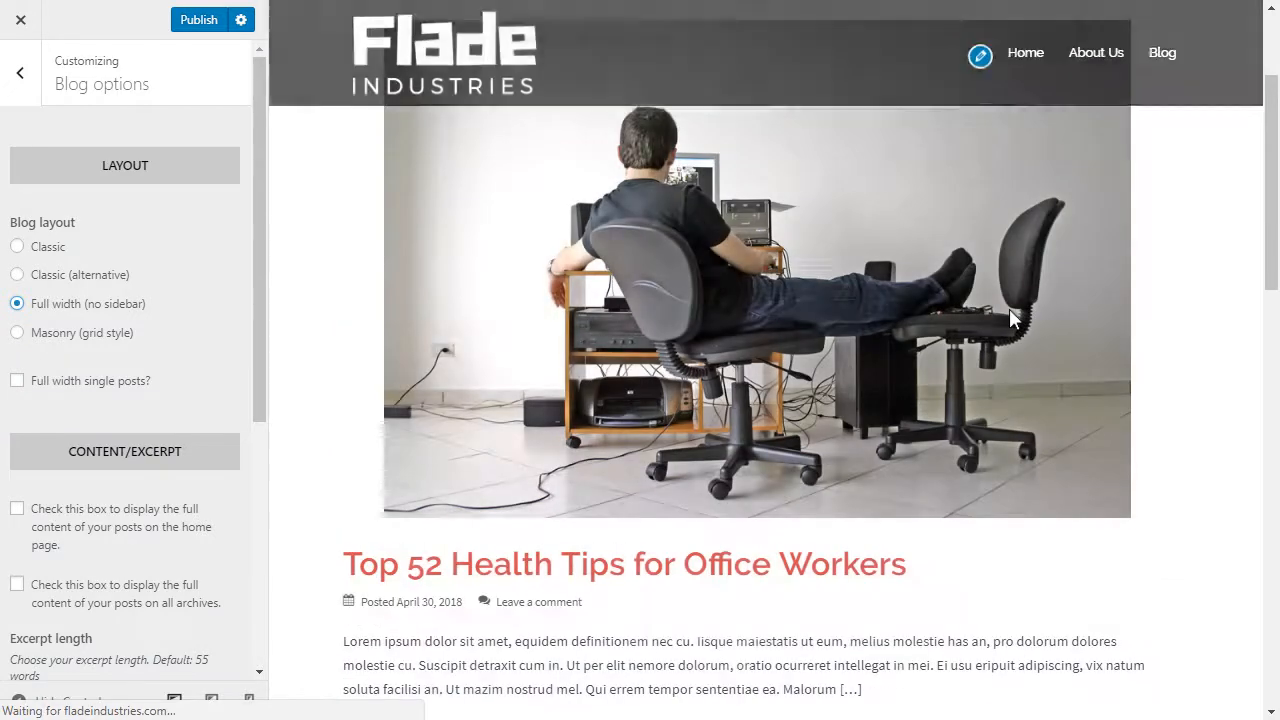
scroll(1065, 343, down, 3)
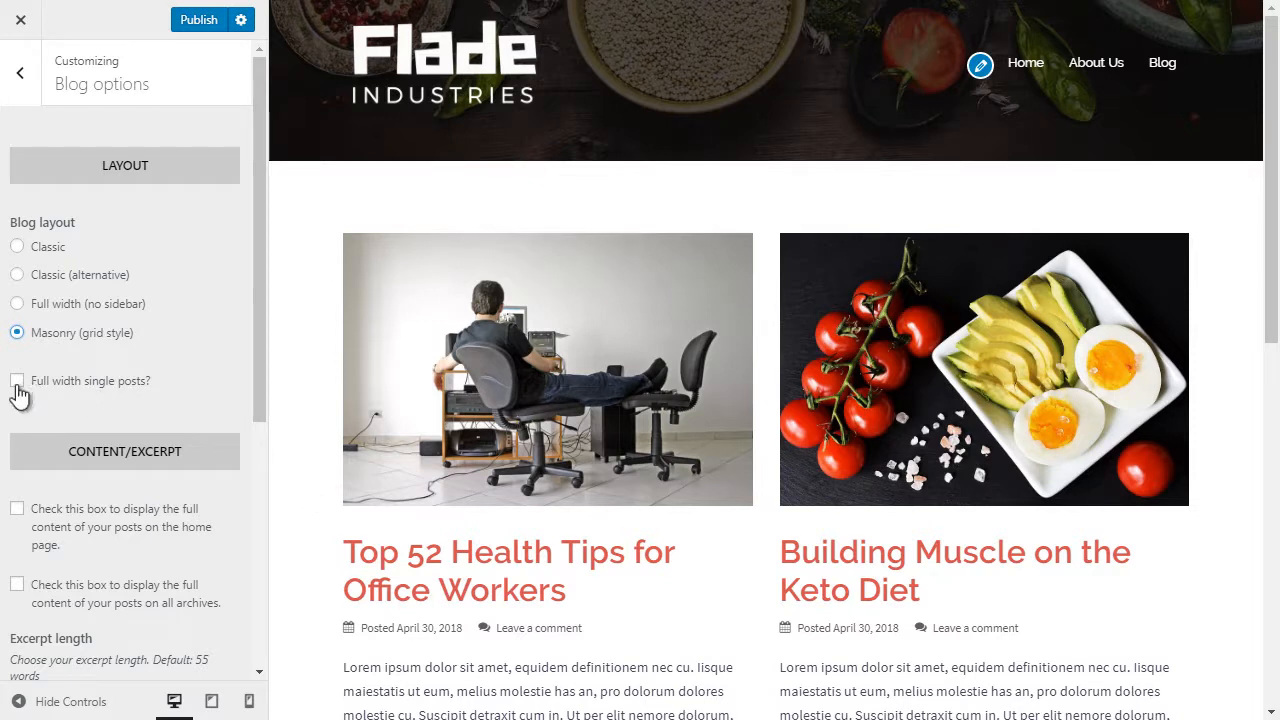
Look over the Content/Excerpt, Meta and Featured Images blog options and set the blog layout to Classic (alternative).
scroll(180, 505, down, 1)
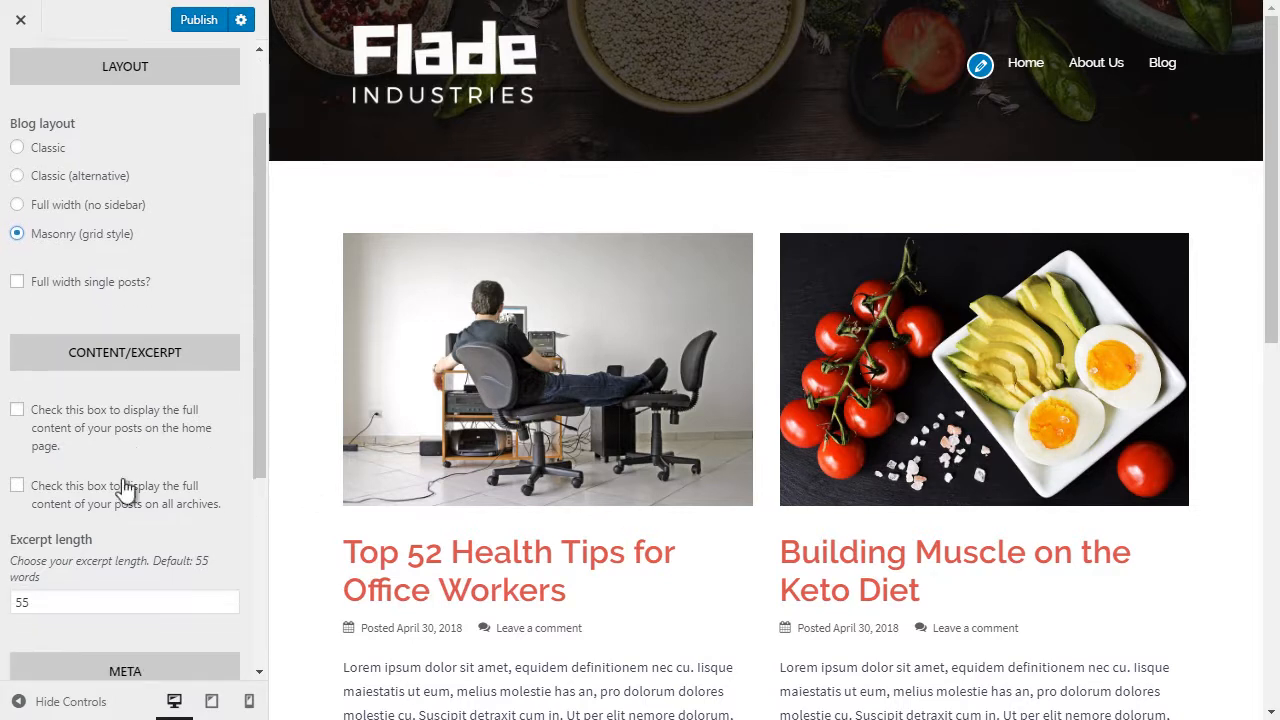
scroll(40, 300, down, 2)
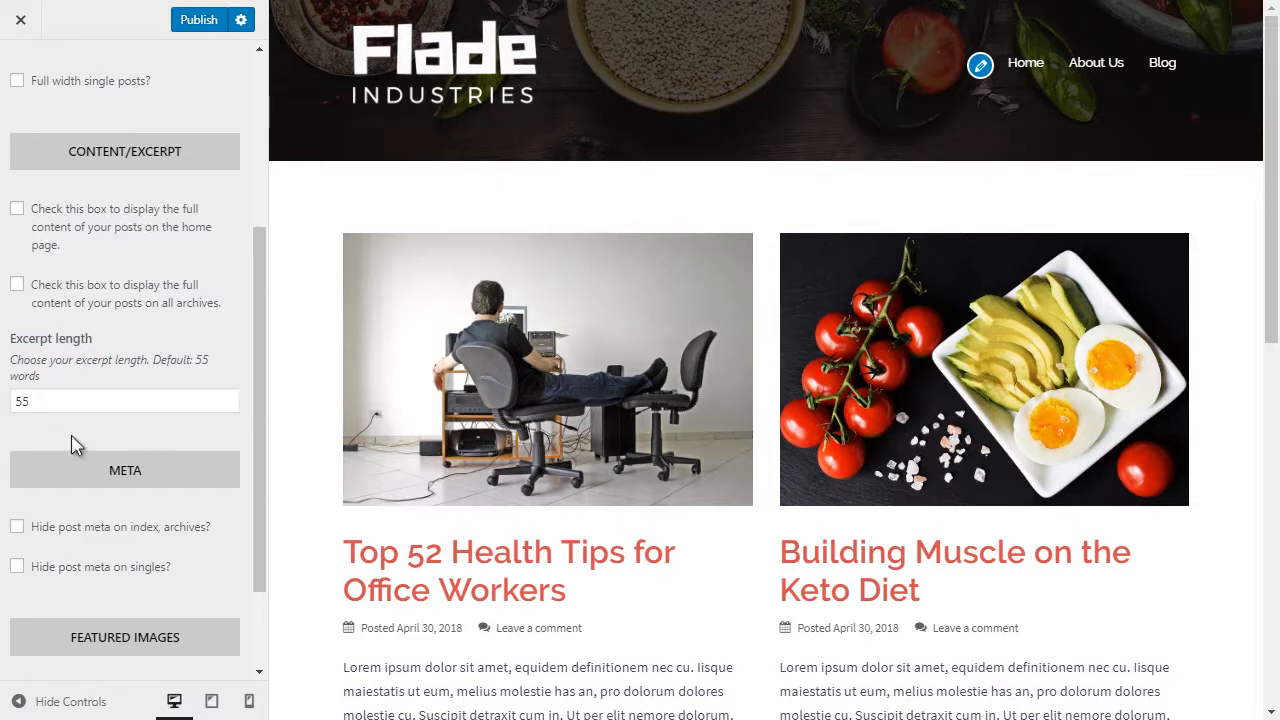
scroll(70, 445, down, 2)
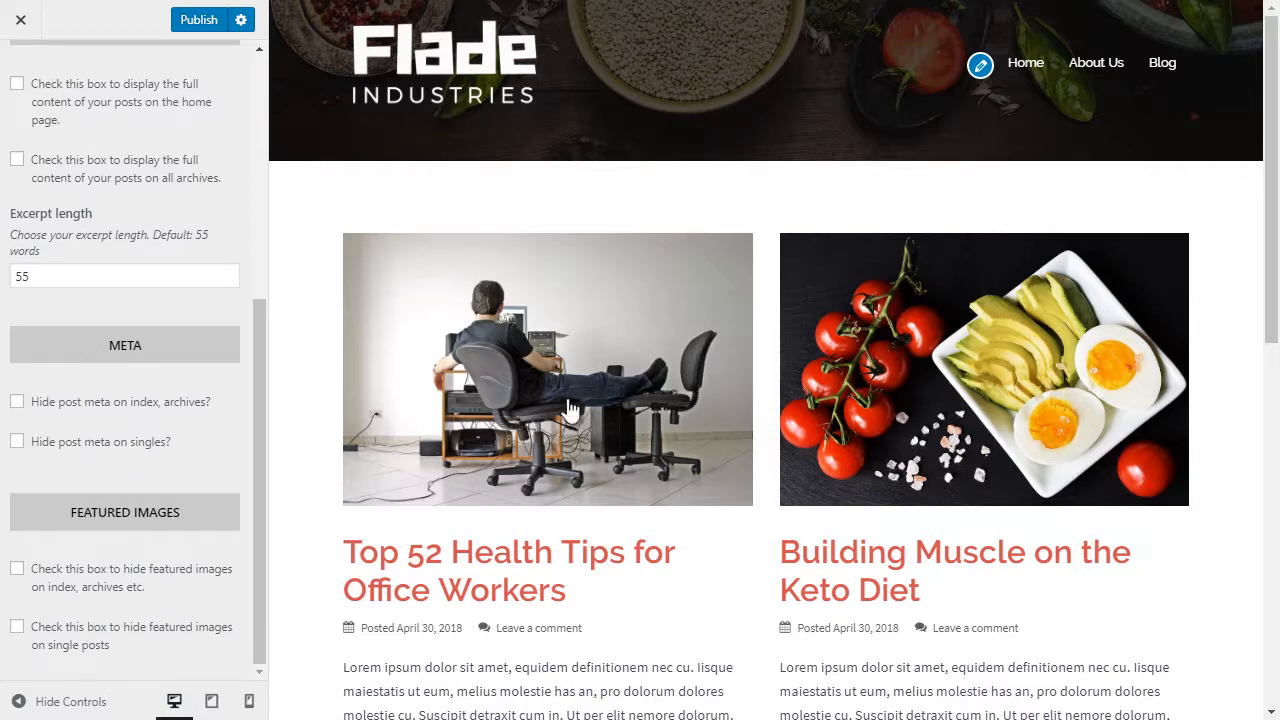
scroll(131, 337, up, 7)
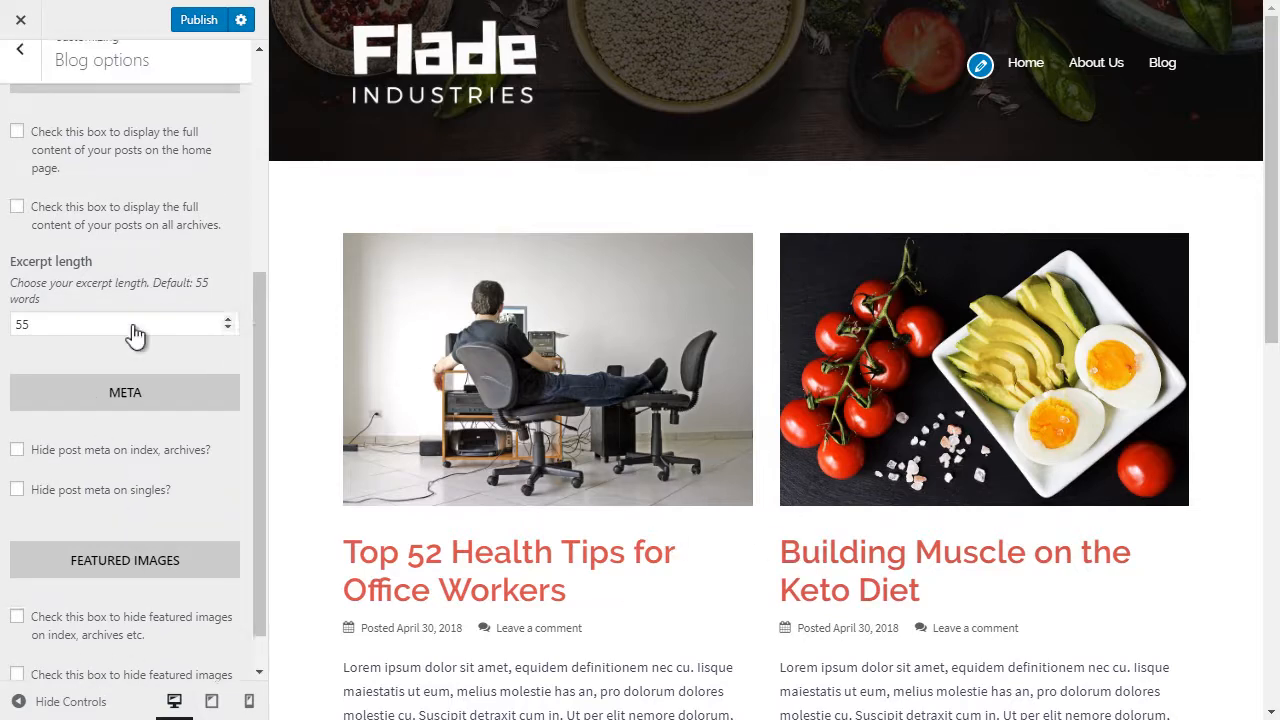
click(45, 280)
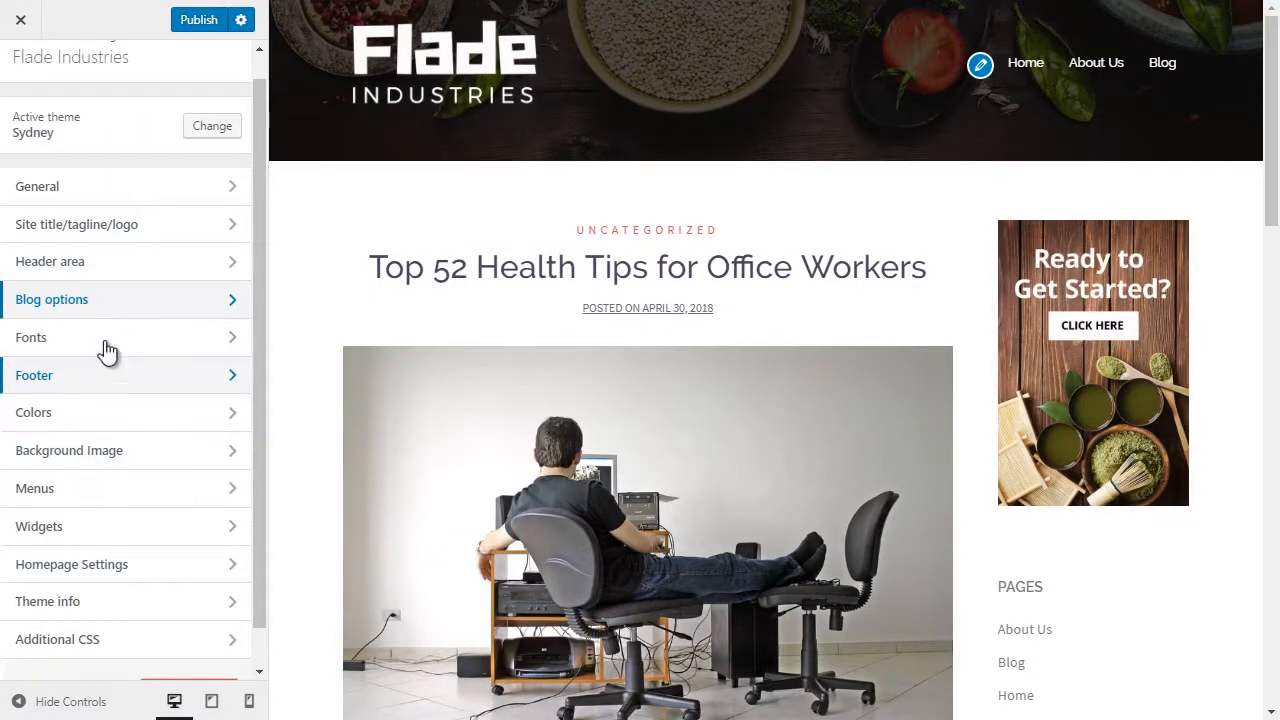
Open the Fonts settings and examine the body and headings font names and families.
click(109, 338)
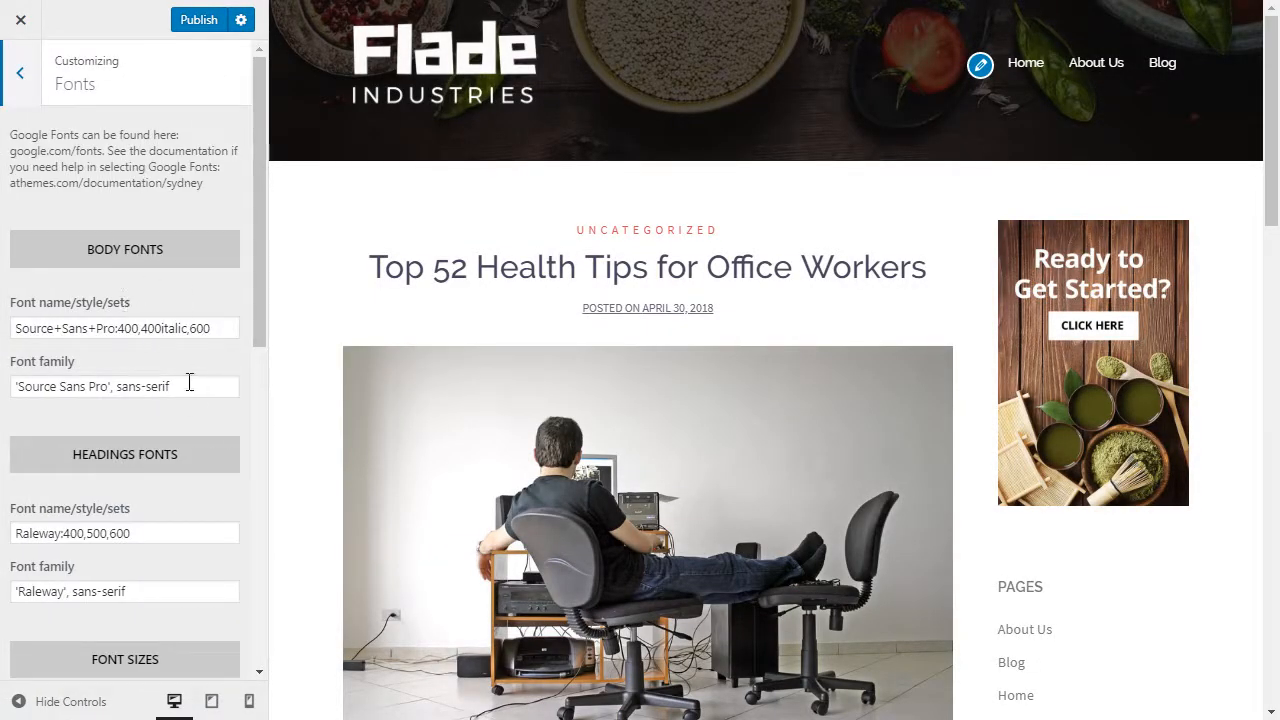
click(196, 380)
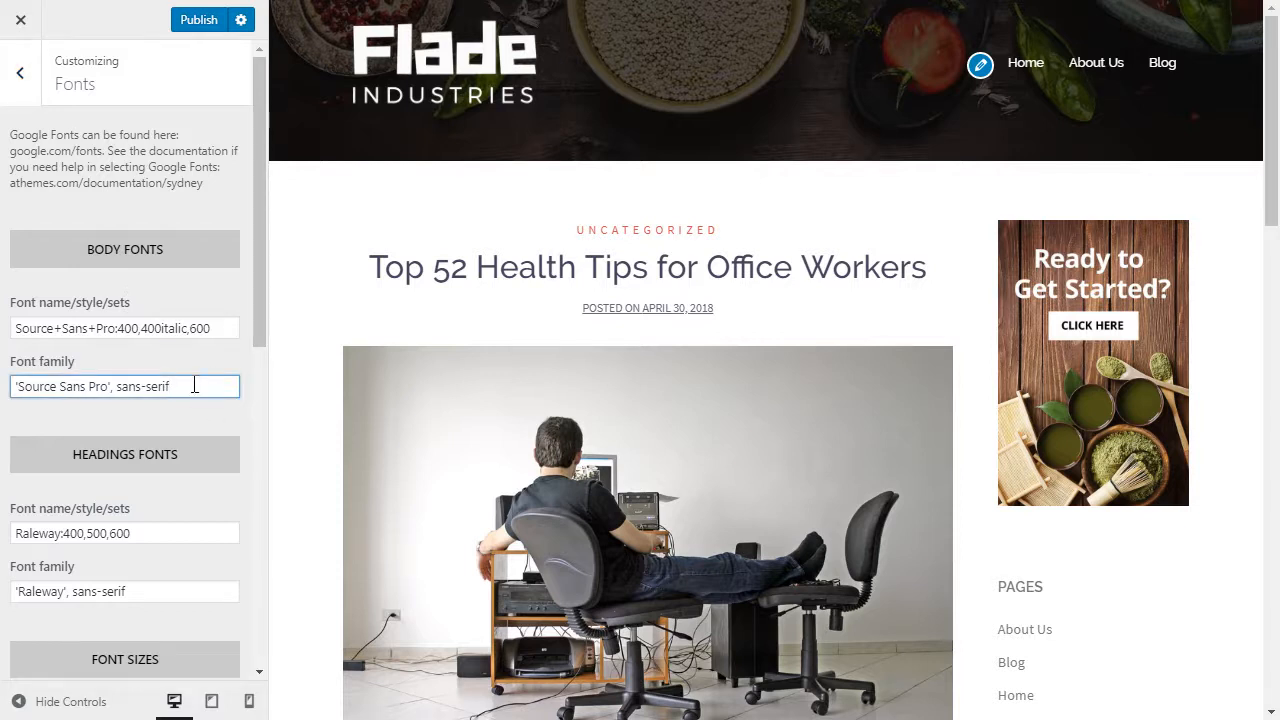
click(226, 331)
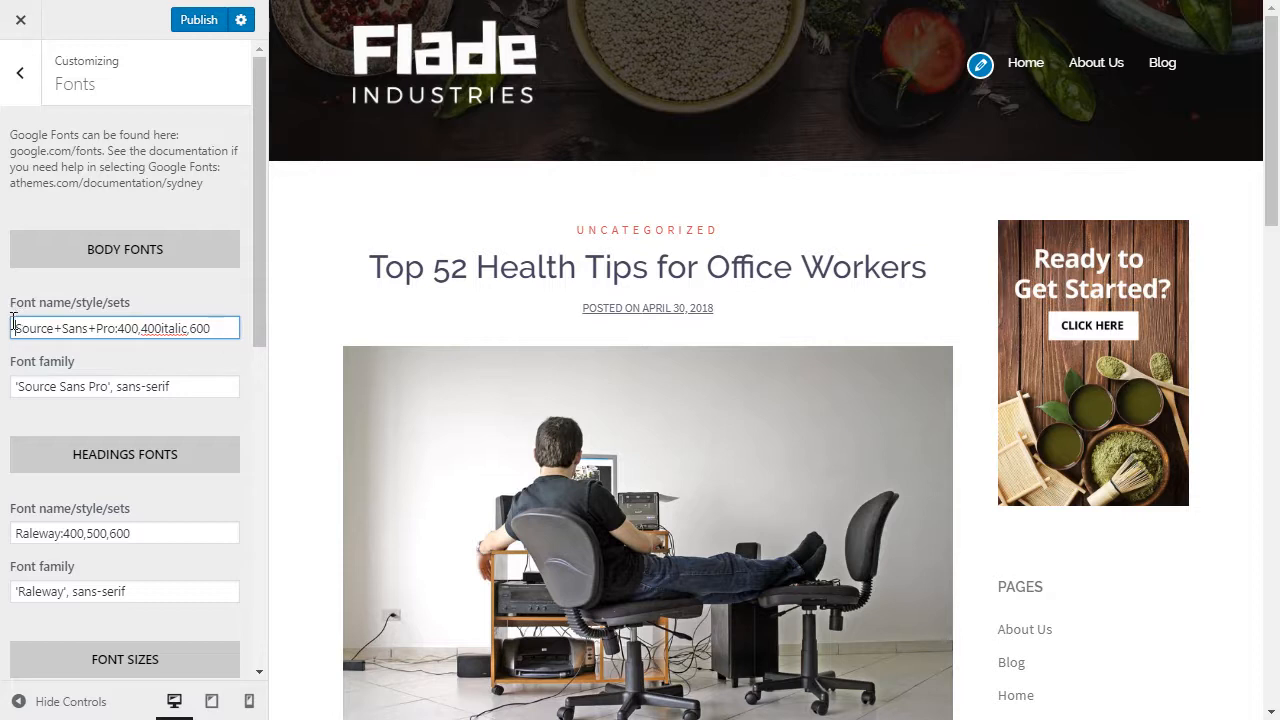
drag(13, 325, 212, 325)
click(231, 336)
scroll(86, 429, down, 5)
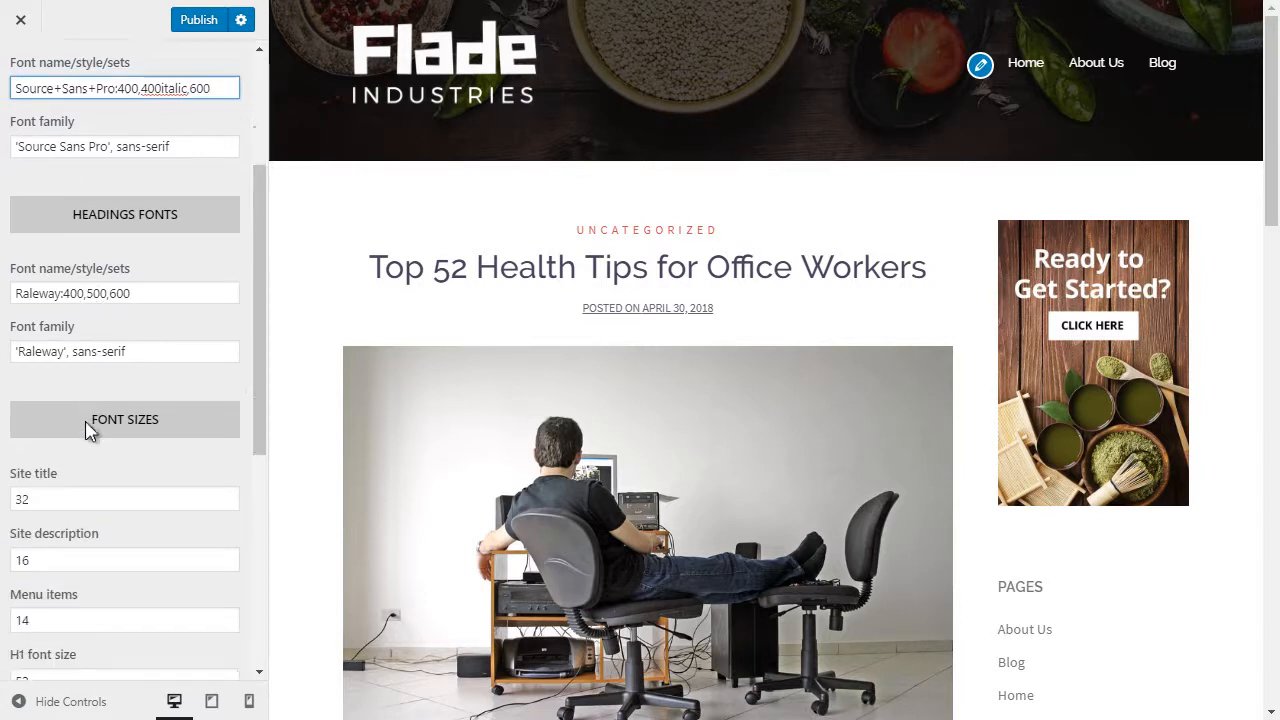
Set the H2 font size to 90 in the font sizes.
scroll(115, 459, down, 2)
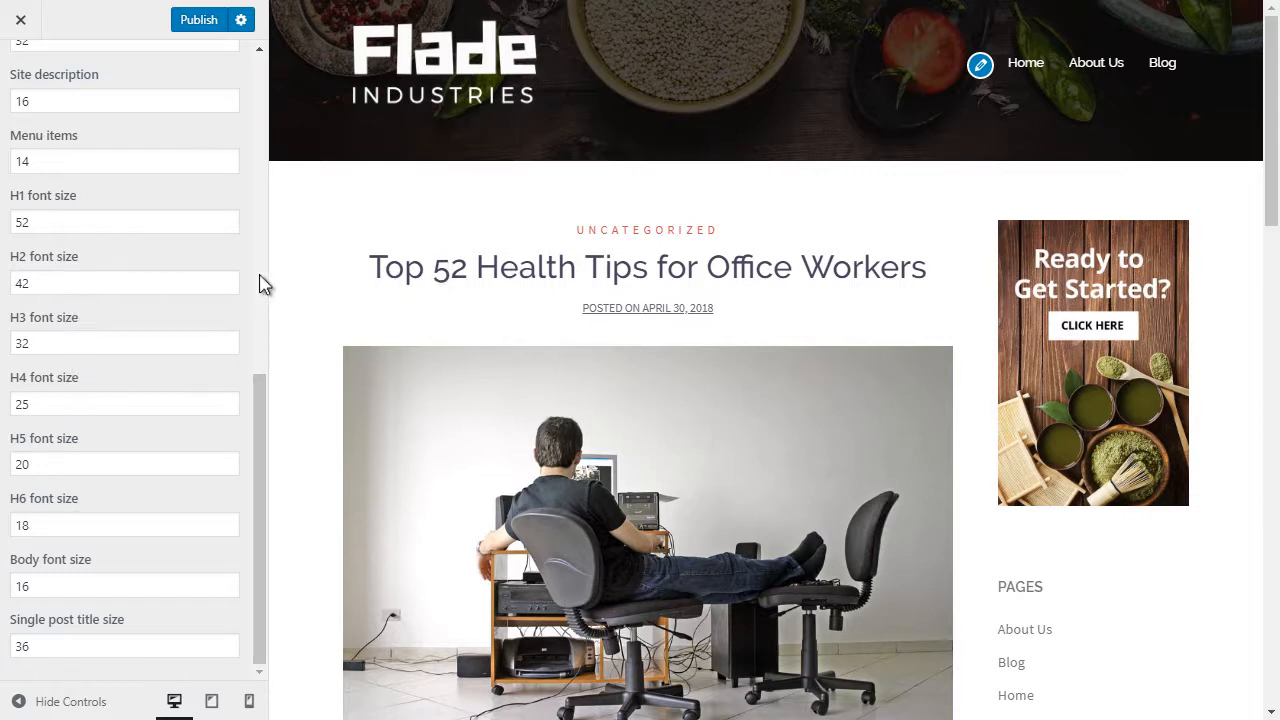
click(228, 280)
click(228, 280)
click(228, 280)
click(228, 280)
click(228, 280)
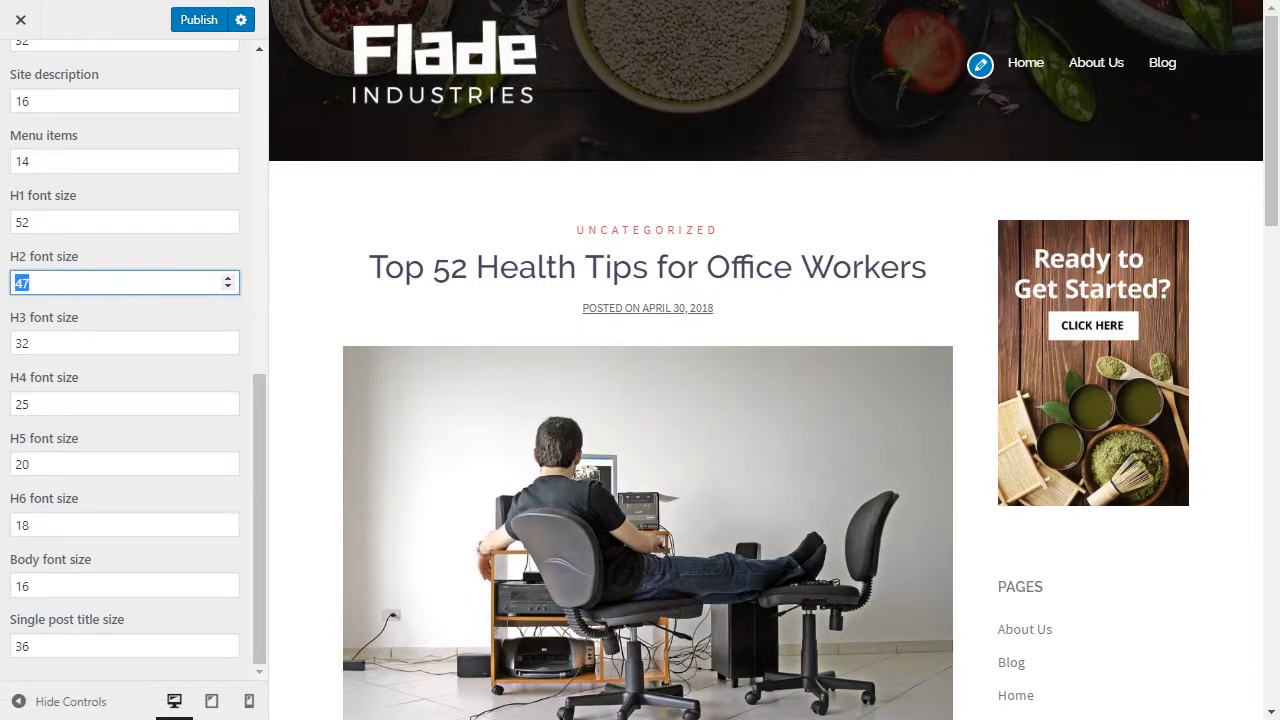
text(90)
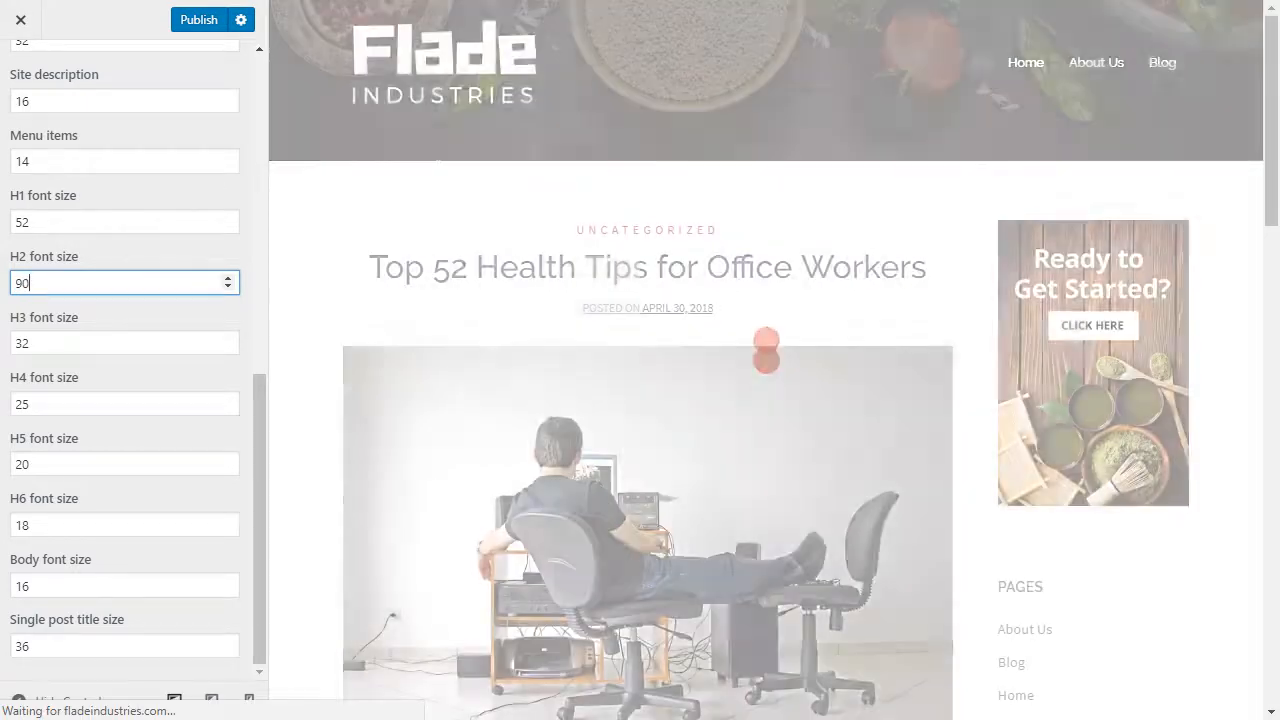
Set the H1 font size to 90 and check the post titles in the blog preview.
scroll(117, 523, up, 4)
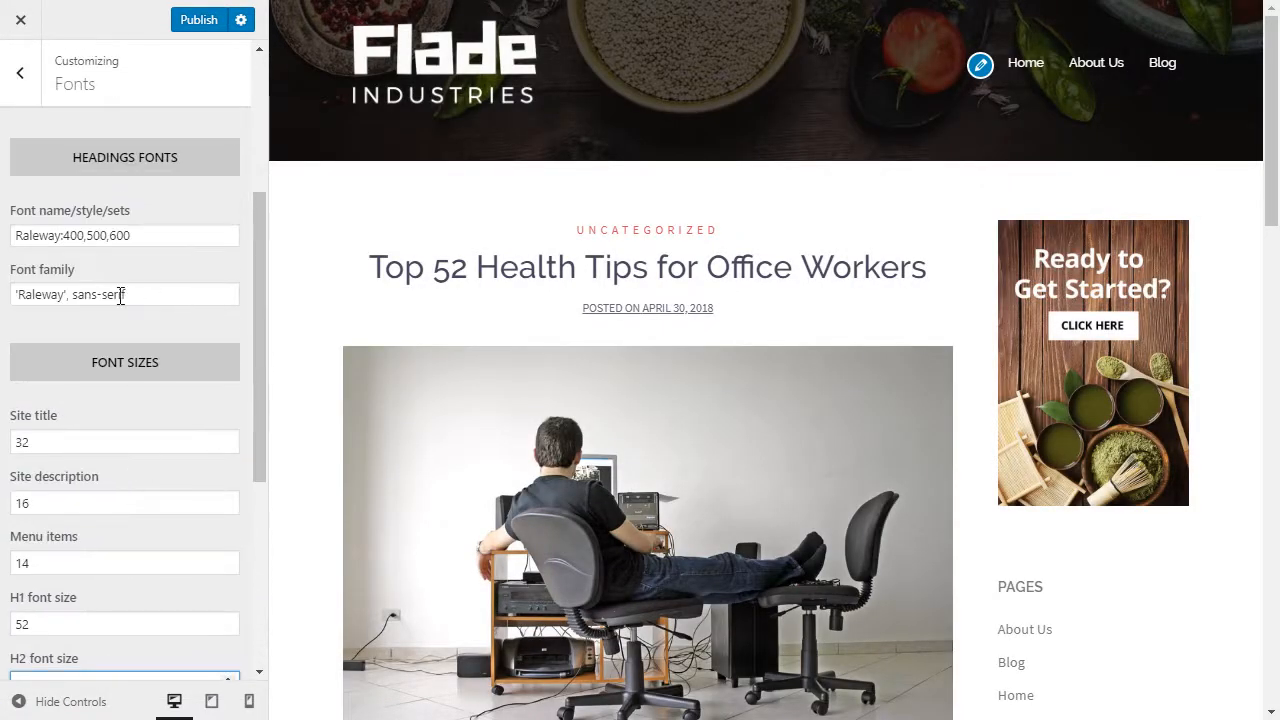
key(shift+Tab)
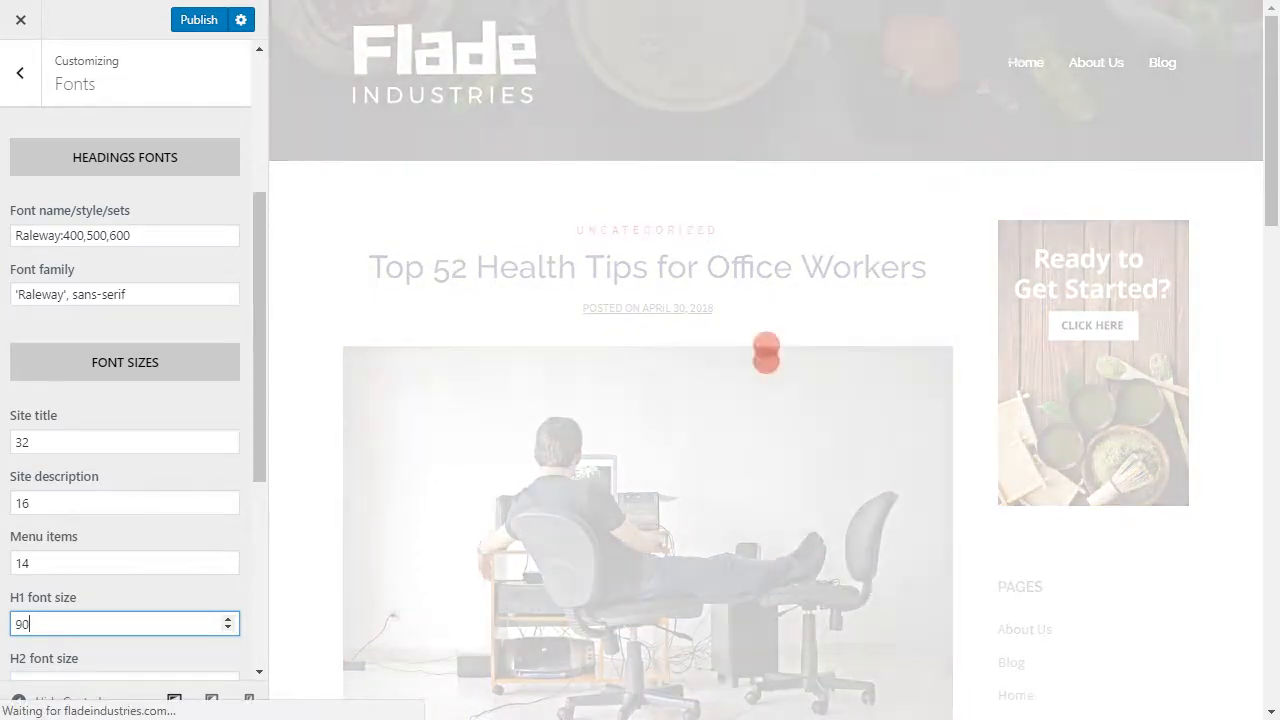
scroll(40, 523, down, 1)
scroll(366, 457, down, 4)
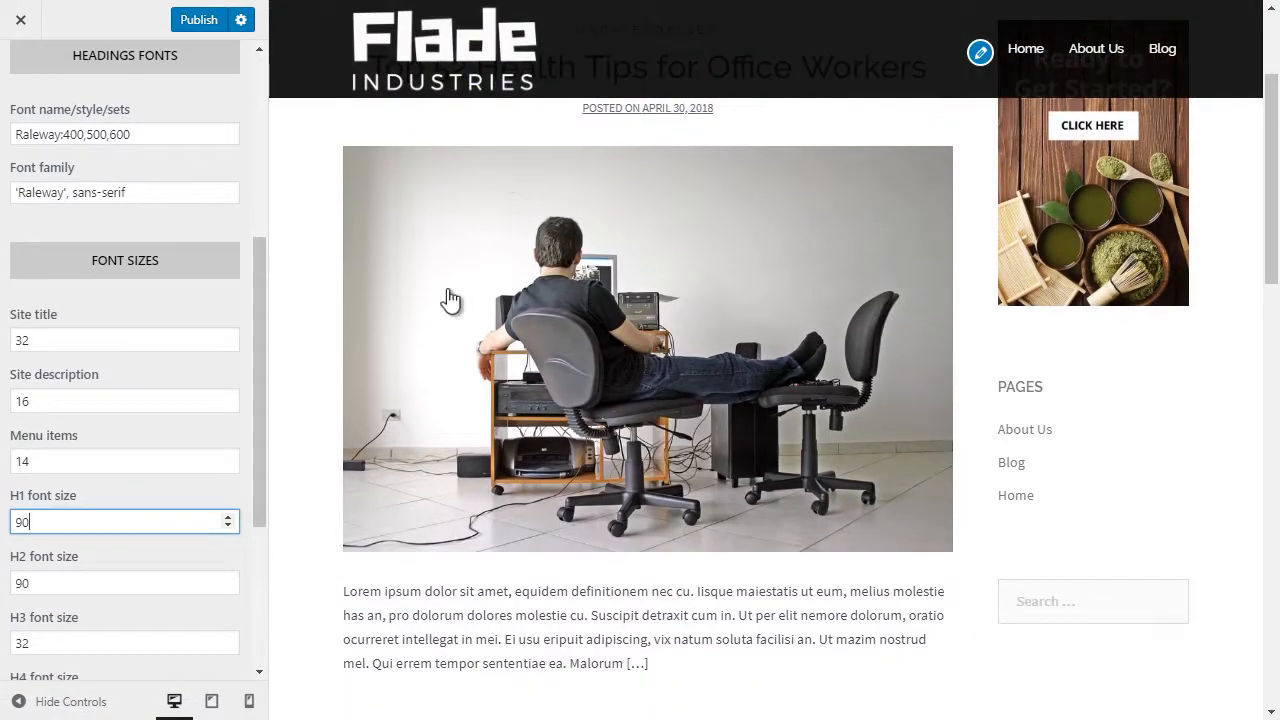
scroll(137, 571, down, 2)
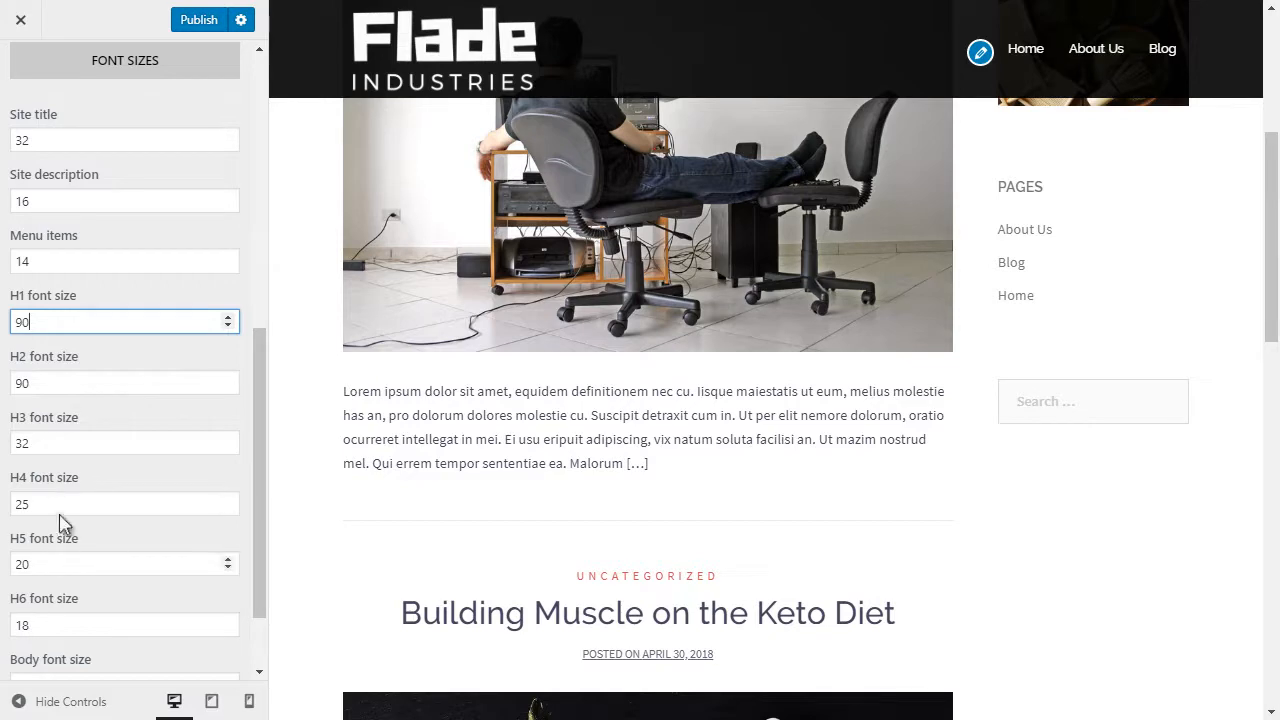
Set the H3 font size to 90 and open the post "Top 52 Health Tips for Office Workers" in the preview.
key(Tab)
key(Tab)
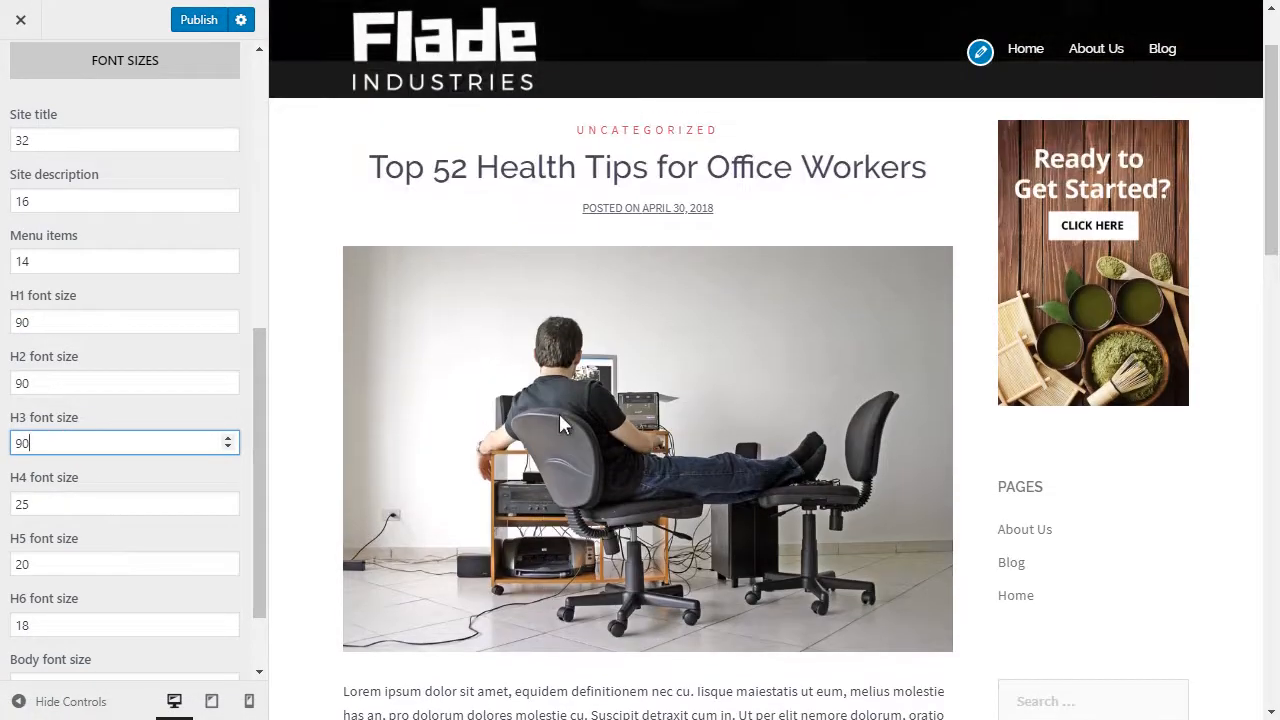
scroll(676, 440, up, 1)
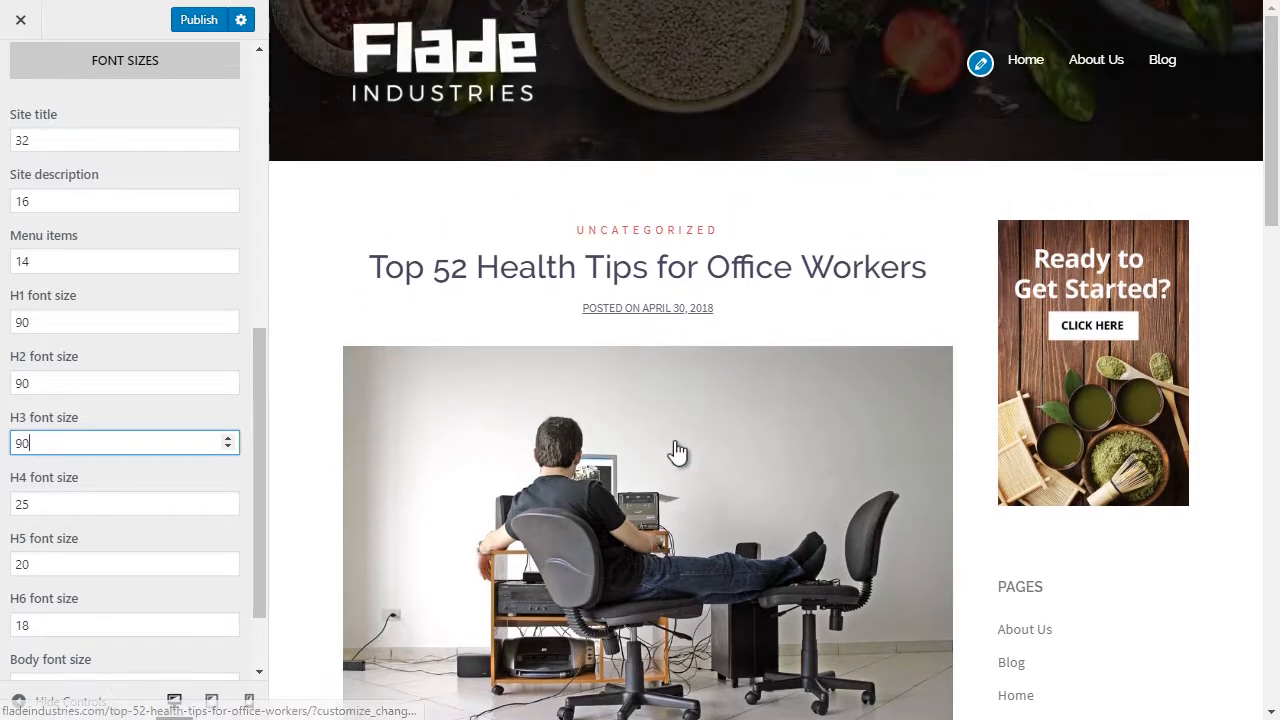
click(679, 271)
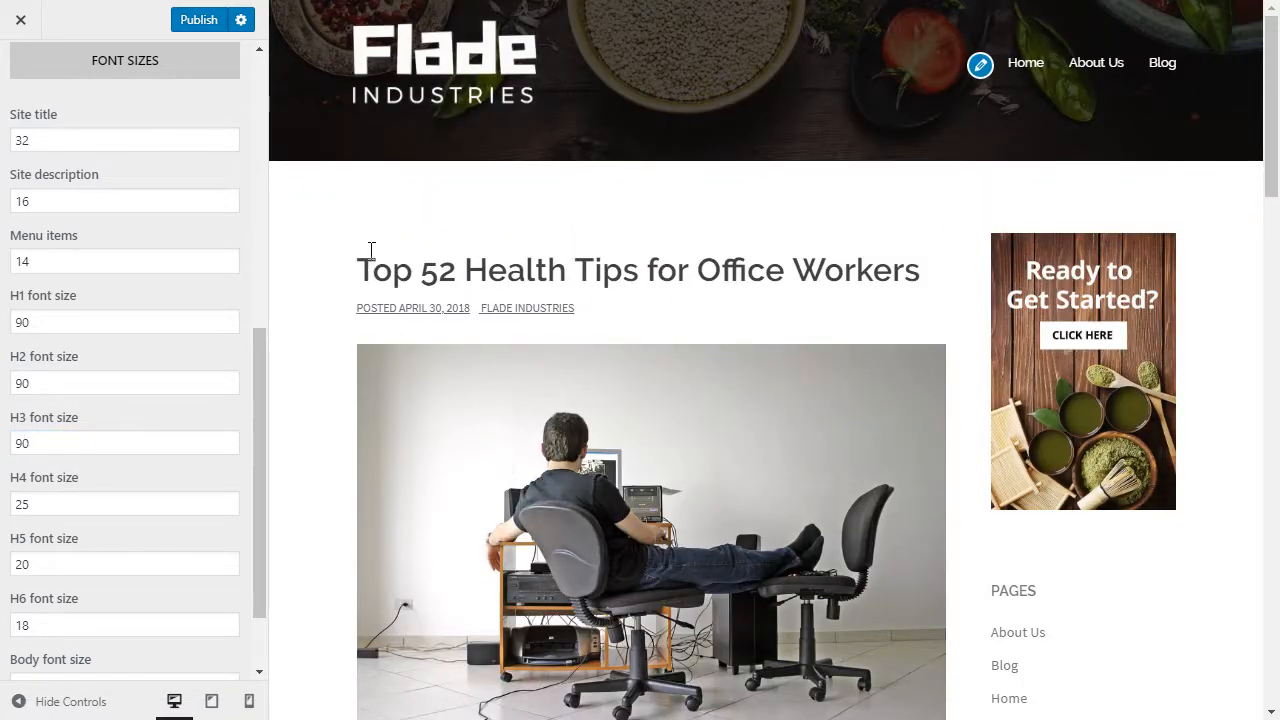
Try a single post title size of 60 on the previewed post and set it back to 36.
scroll(157, 314, up, 2)
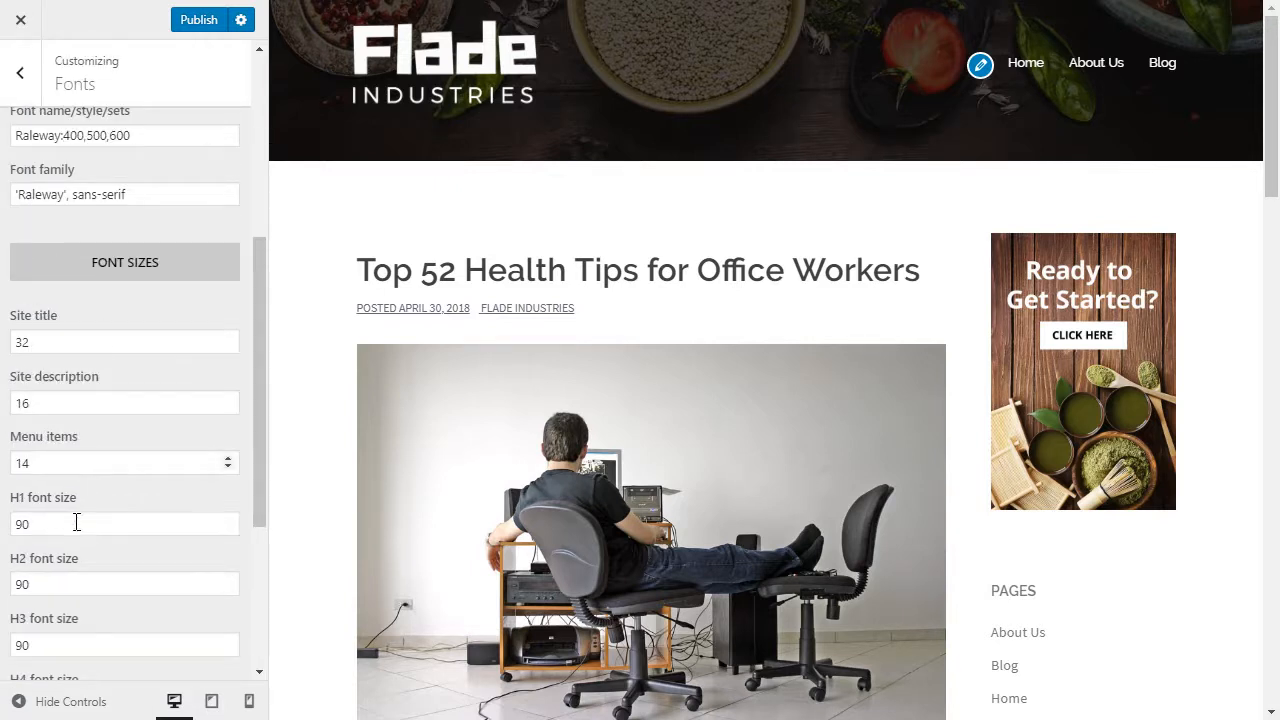
click(227, 521)
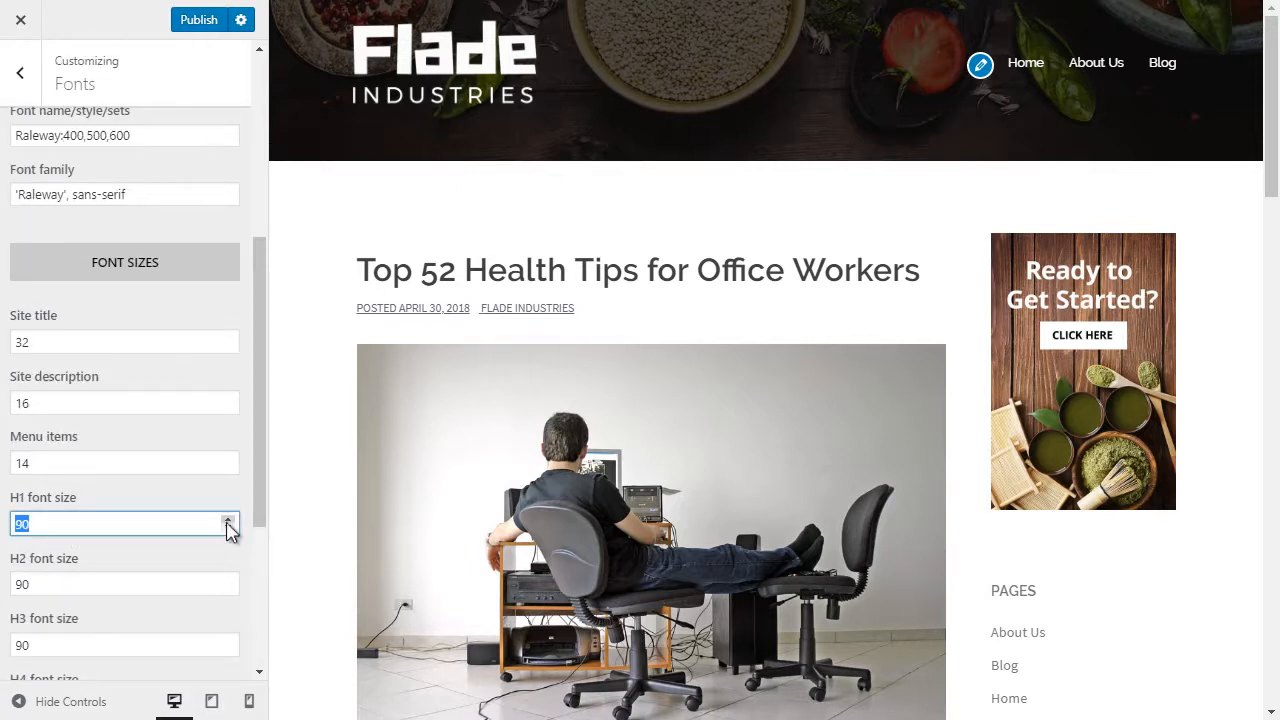
scroll(185, 428, down, 2)
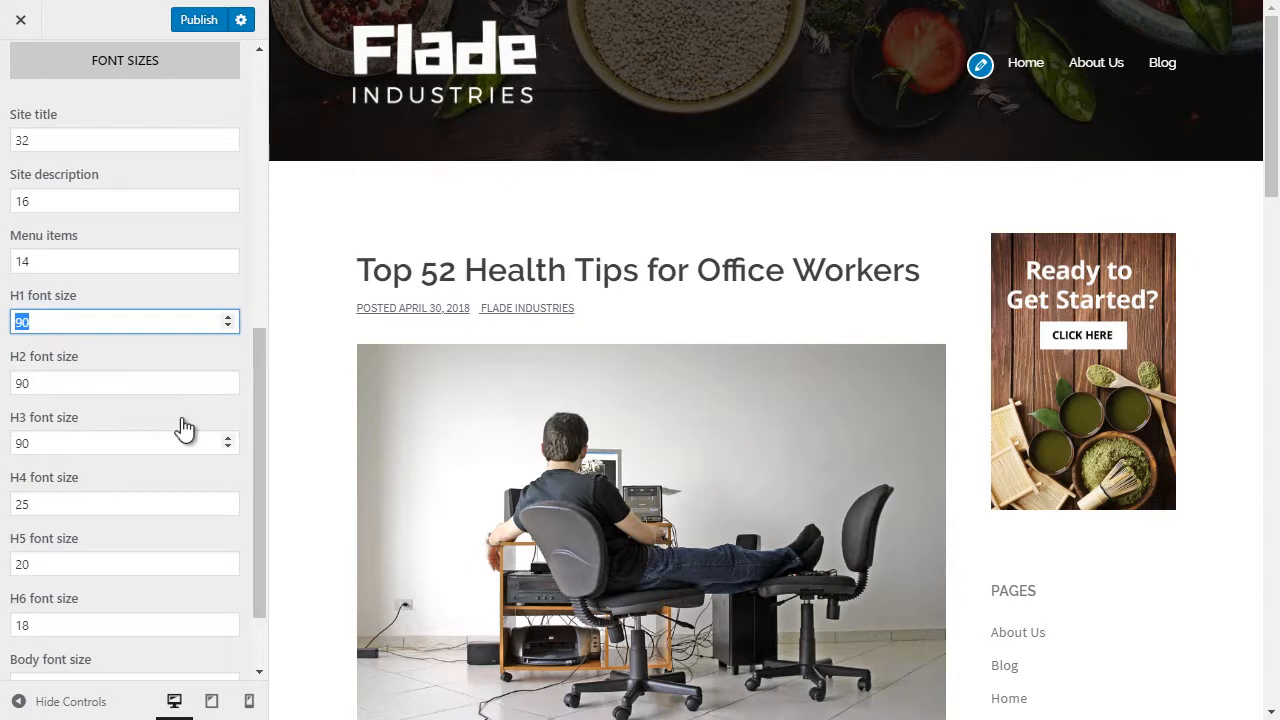
scroll(185, 428, down, 1)
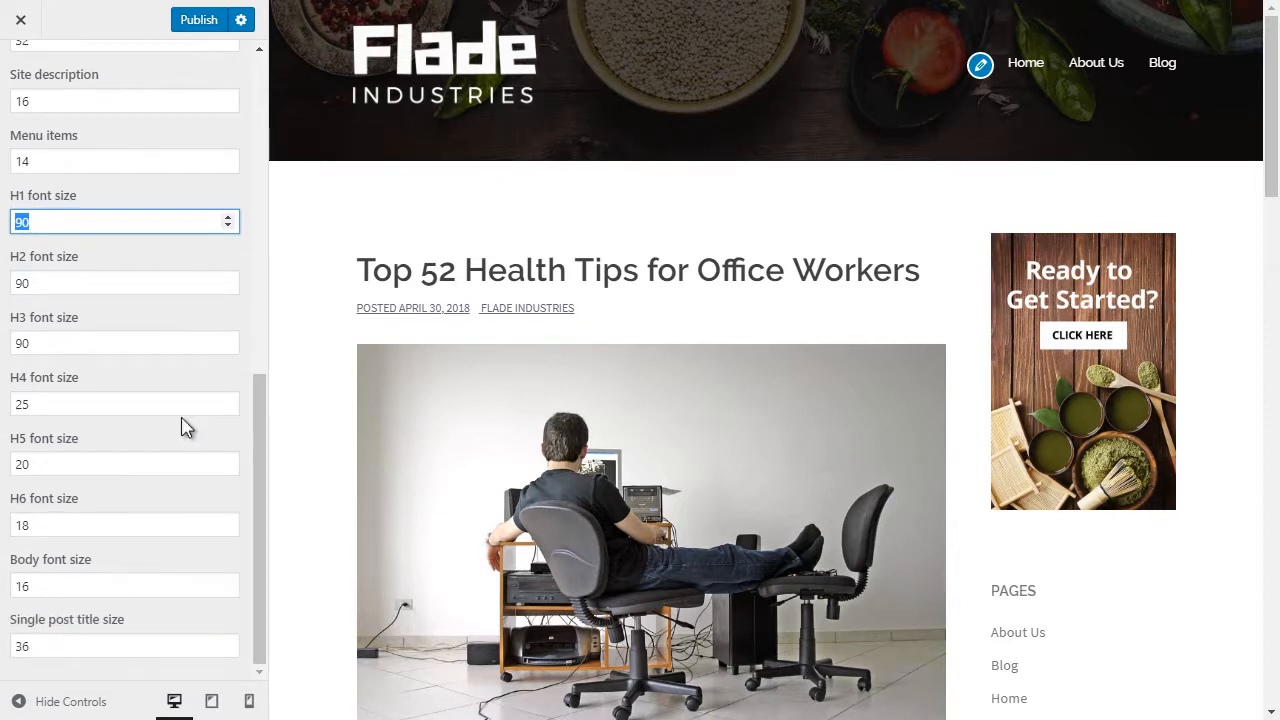
double_click(71, 647)
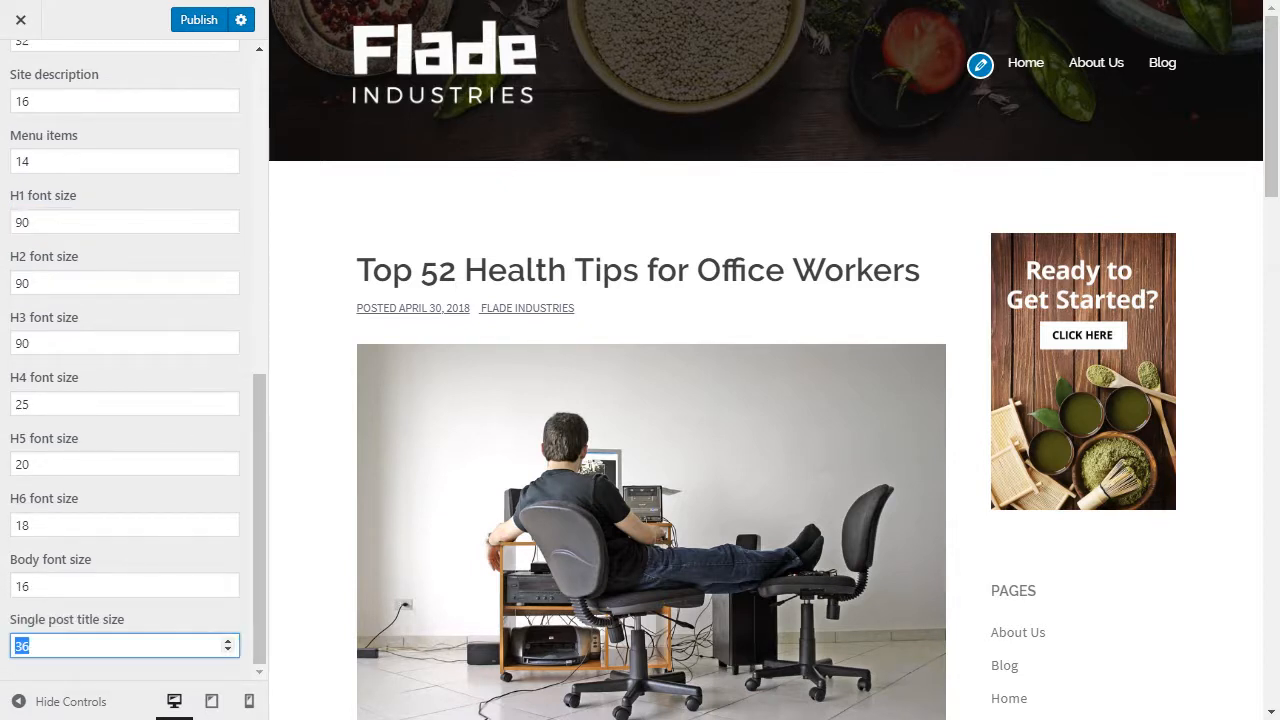
text(90)
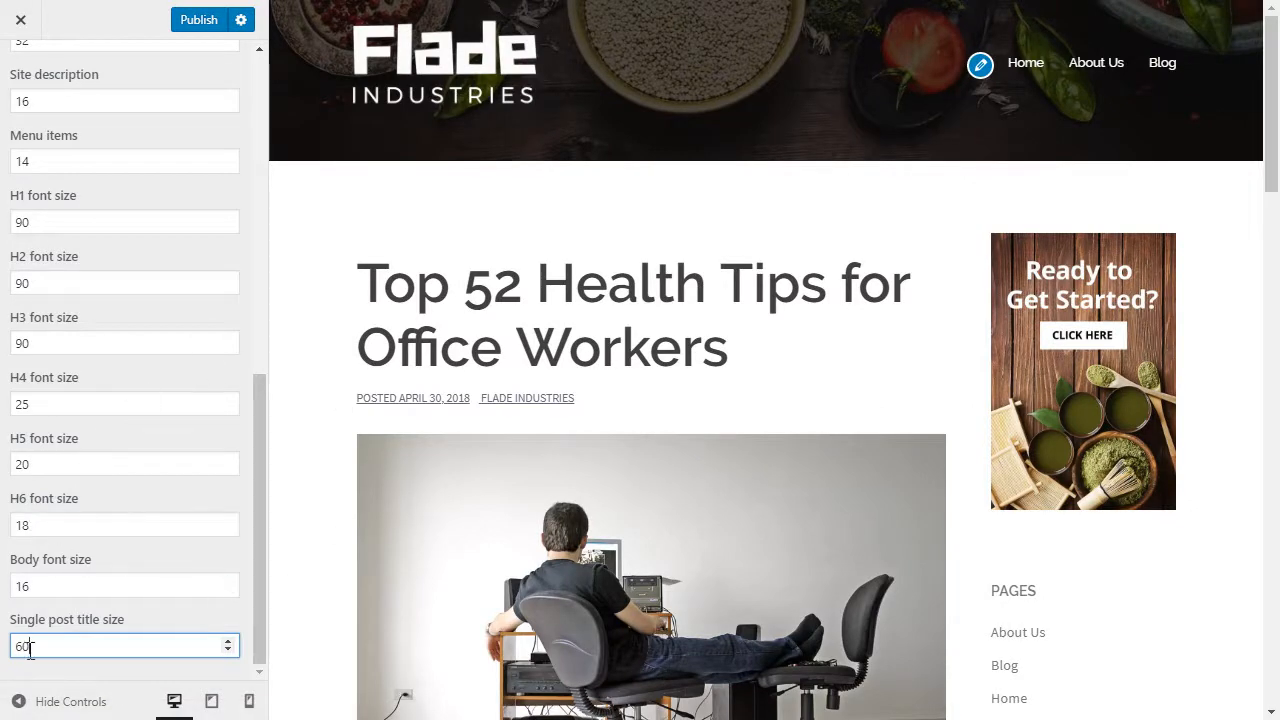
text(36)
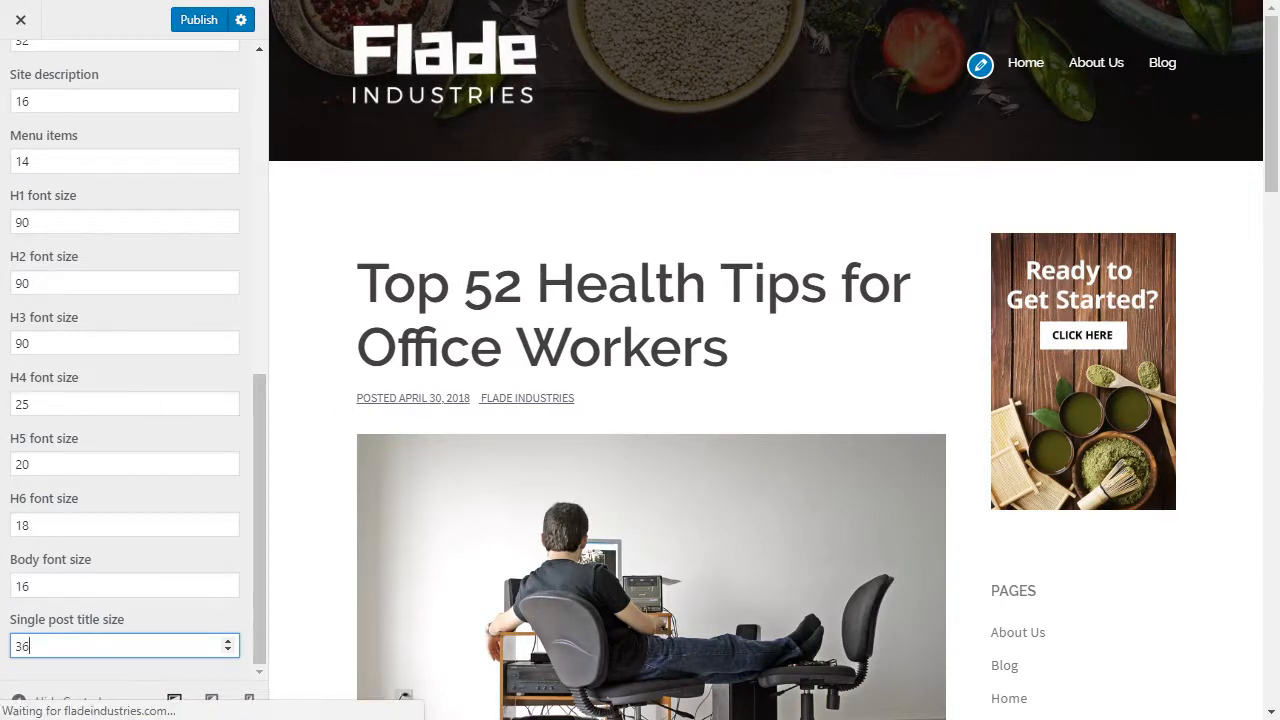
Review the body and headings font family fields and return to the main customizer list.
scroll(168, 512, up, 7)
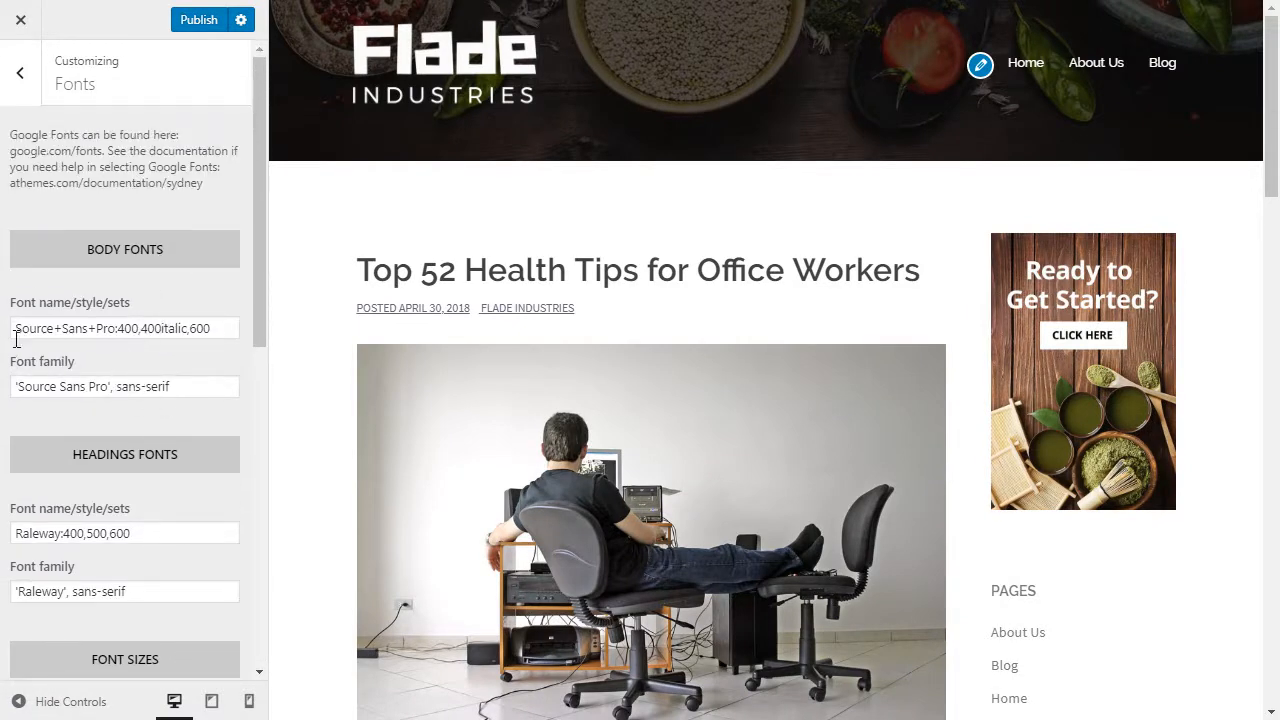
drag(229, 386, 12, 368)
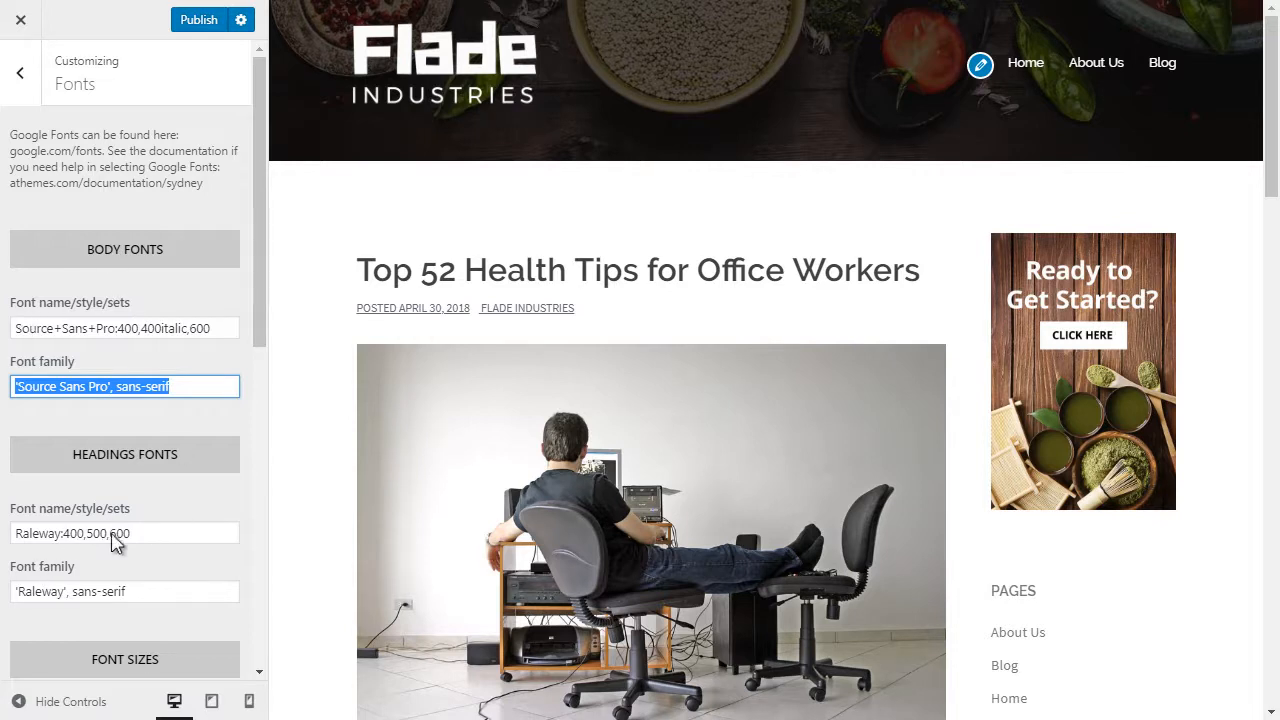
click(20, 74)
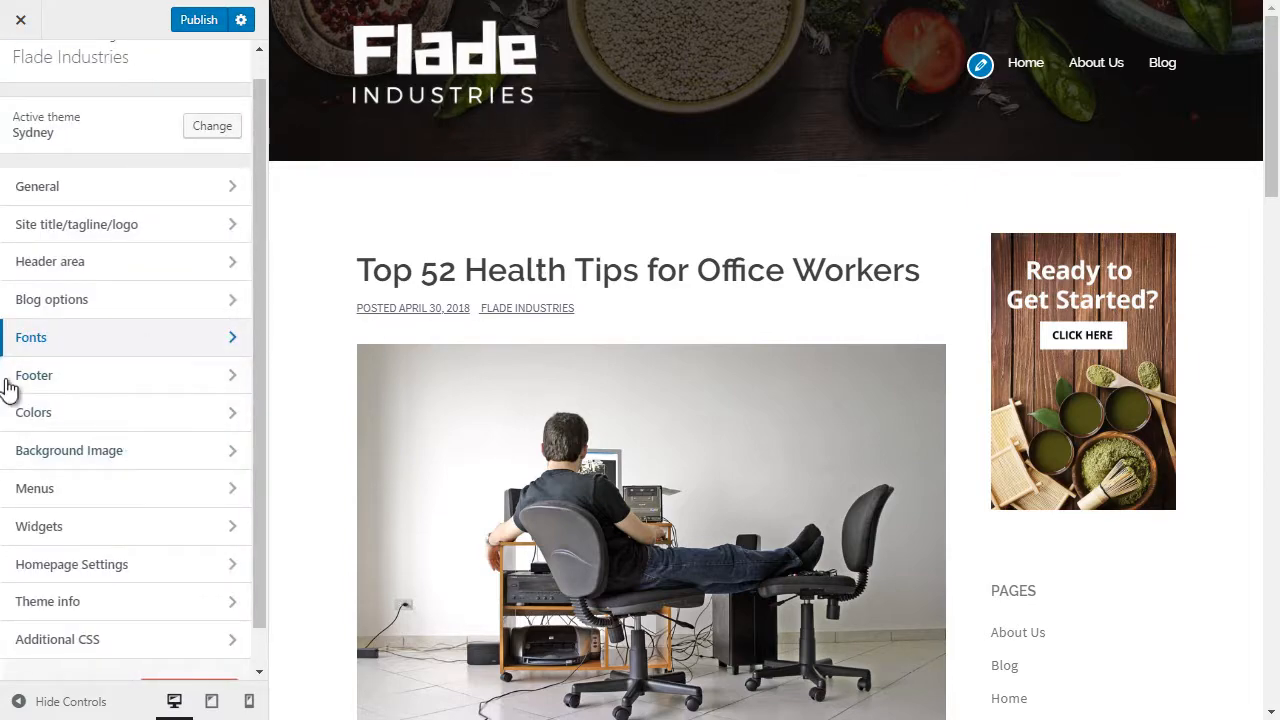
Open the Footer settings, examine the page's footer in the preview, and open the Colors settings.
click(70, 378)
scroll(750, 367, down, 15)
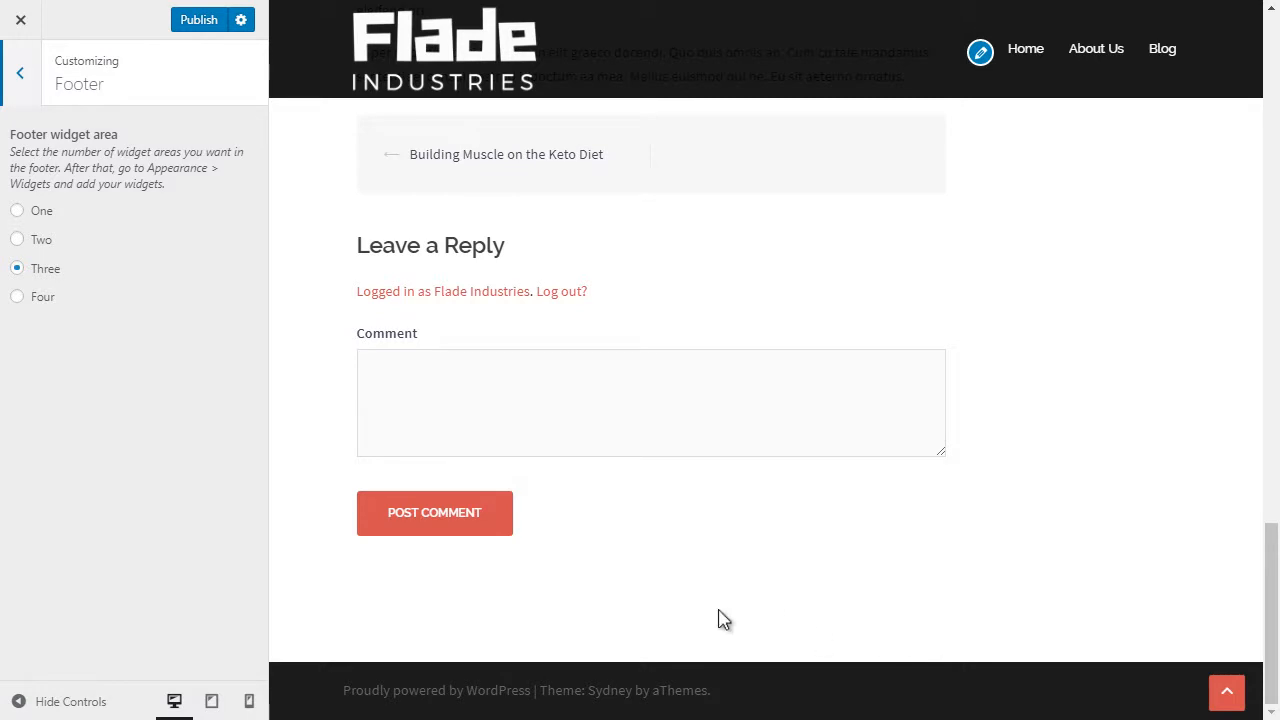
scroll(900, 590, up, 4)
scroll(734, 474, down, 4)
click(38, 80)
click(87, 413)
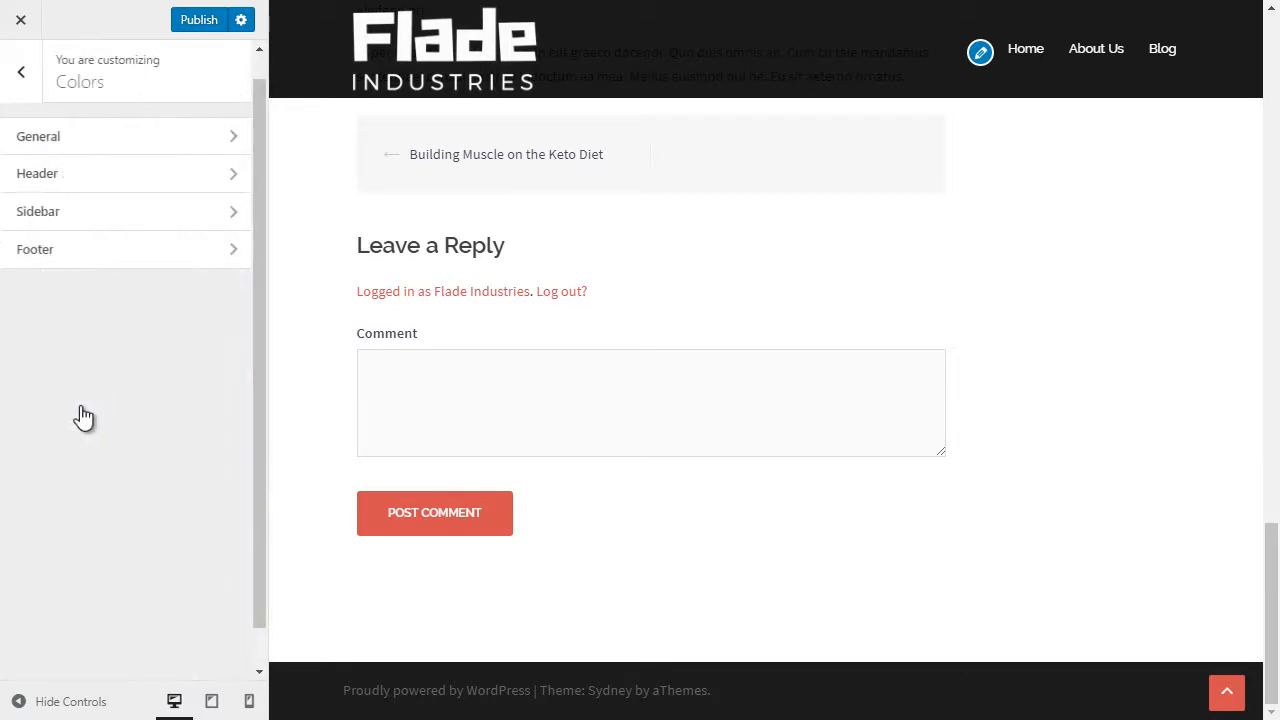
Set the primary color in the general color settings to near-black #03030a.
click(143, 134)
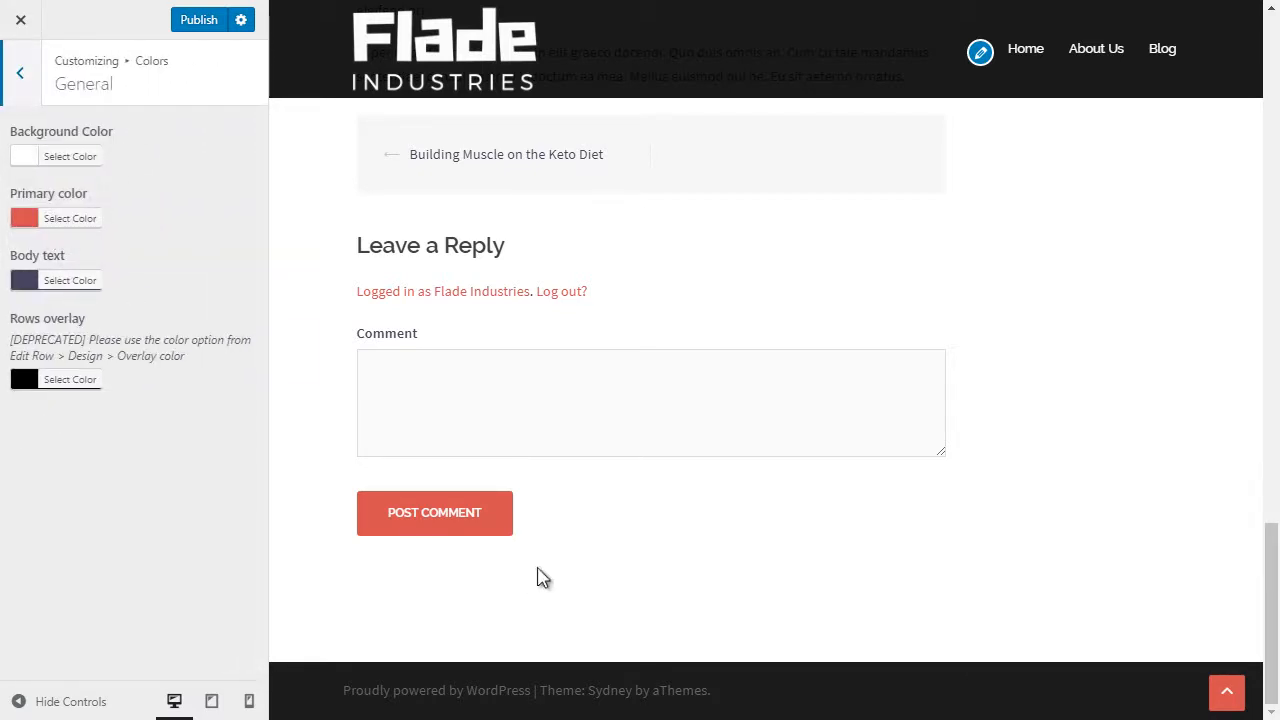
click(70, 218)
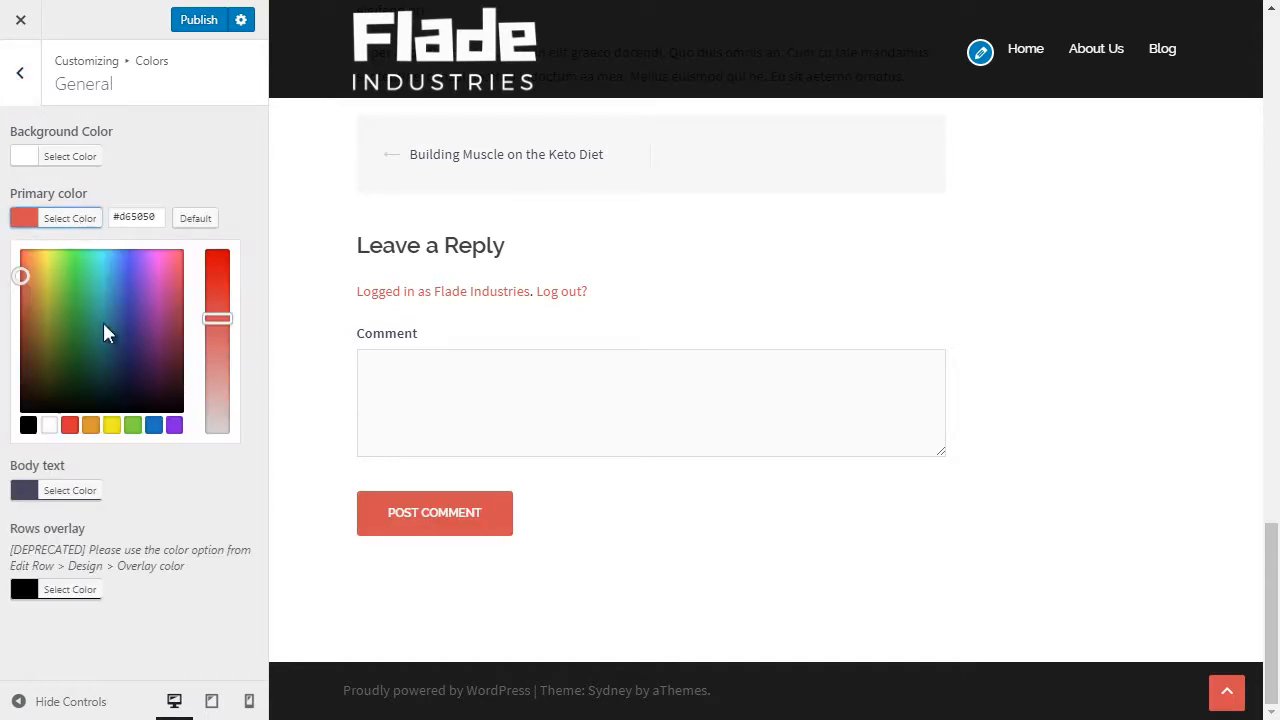
drag(103, 322, 130, 242)
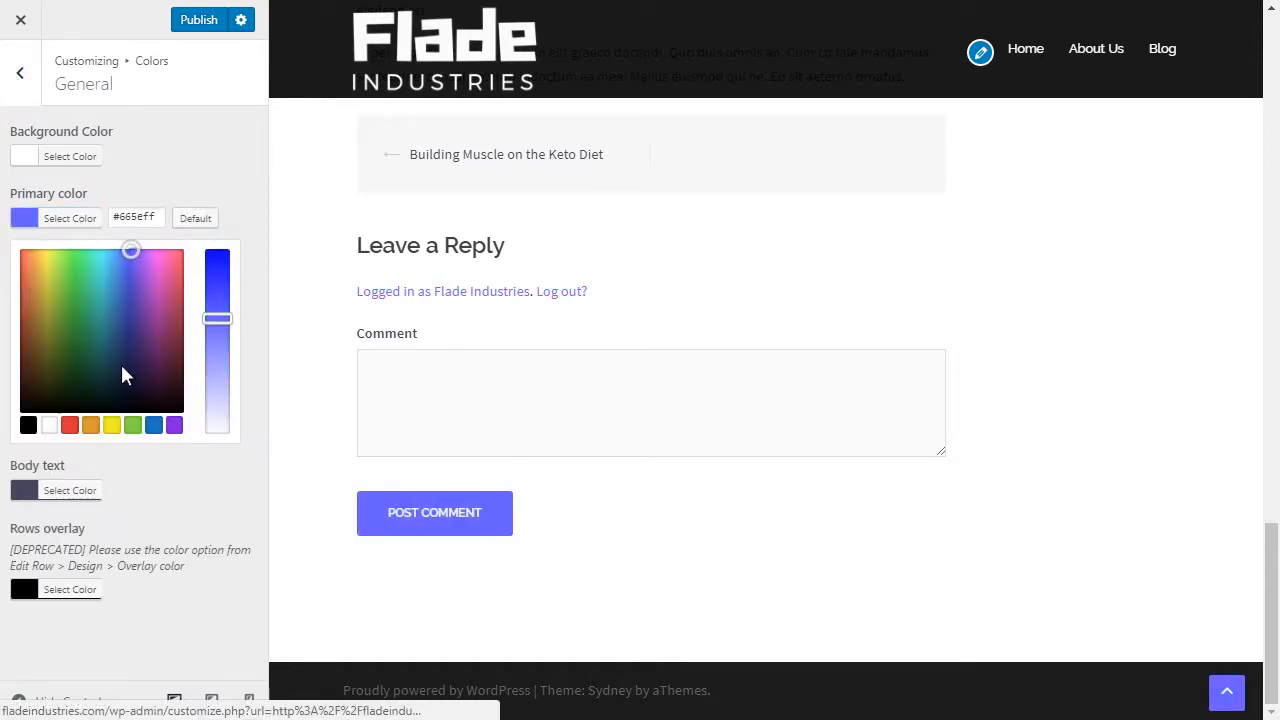
drag(123, 371, 131, 443)
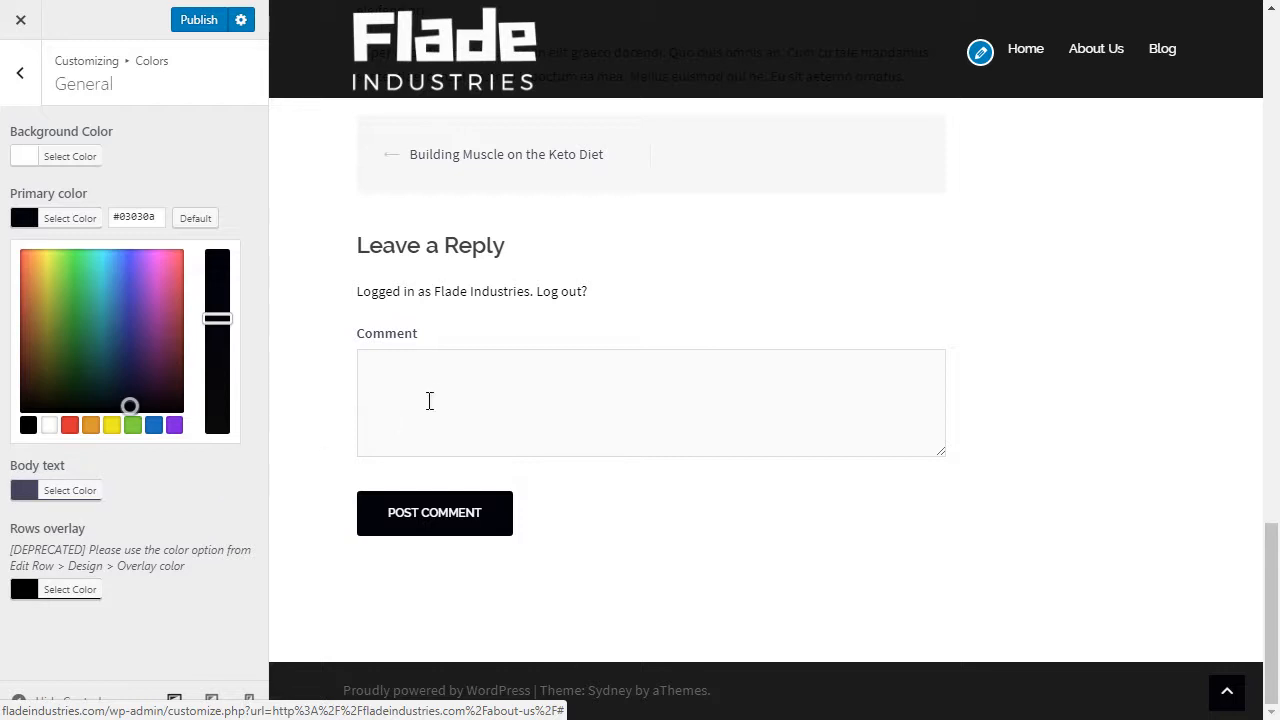
Change the body text color to a neutral dark gray by fully removing its saturation.
scroll(480, 398, up, 3)
click(95, 483)
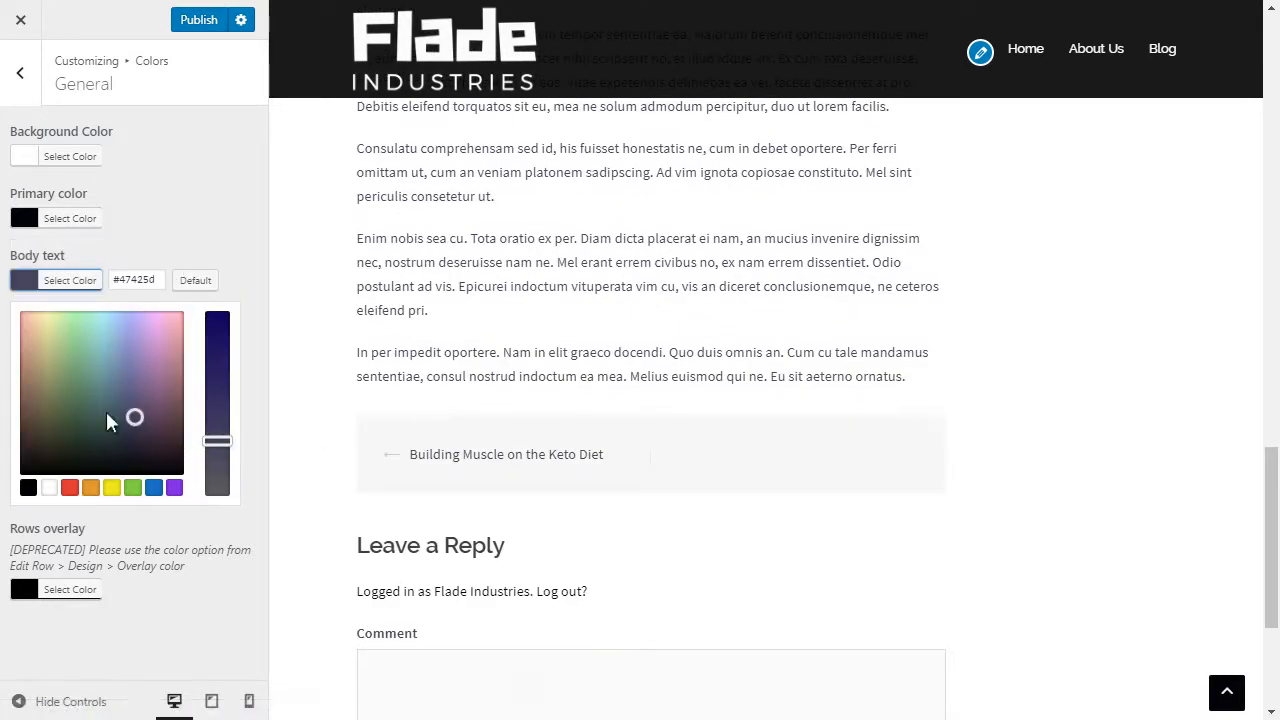
drag(214, 446, 221, 543)
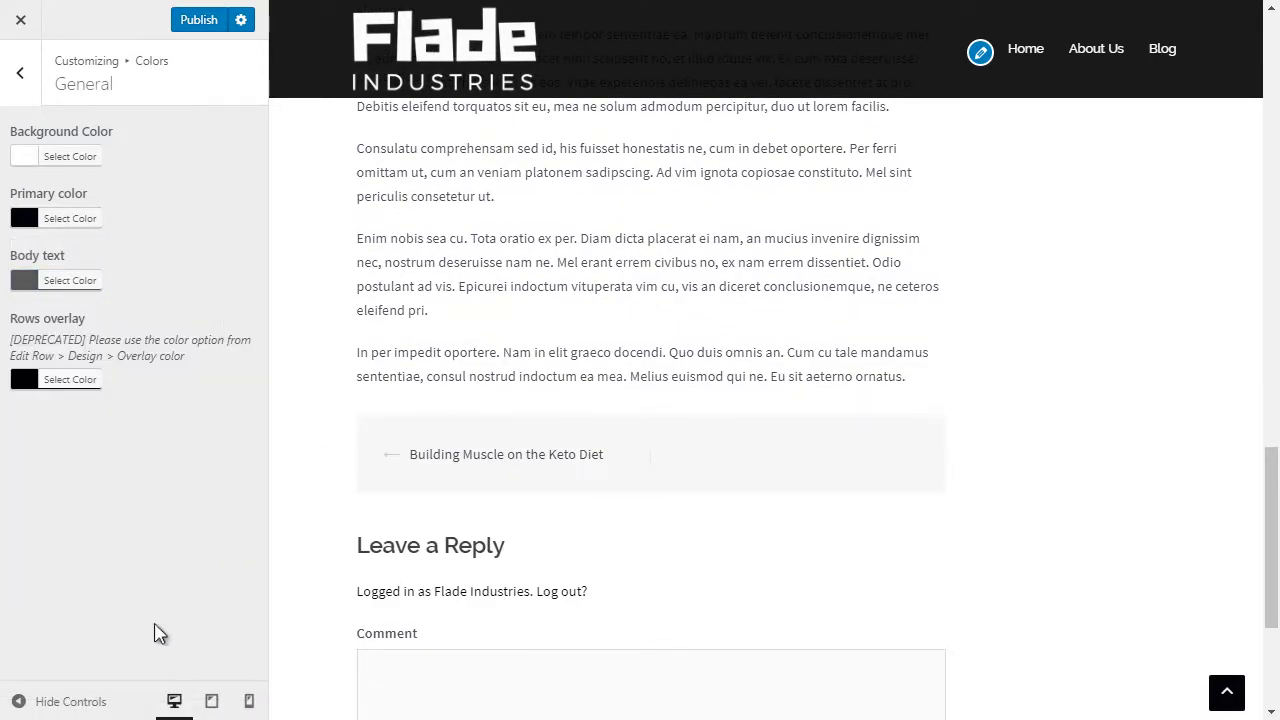
In the header colors, try red and bright green for the menu background and settle on olive green #5c751c.
click(20, 73)
click(52, 178)
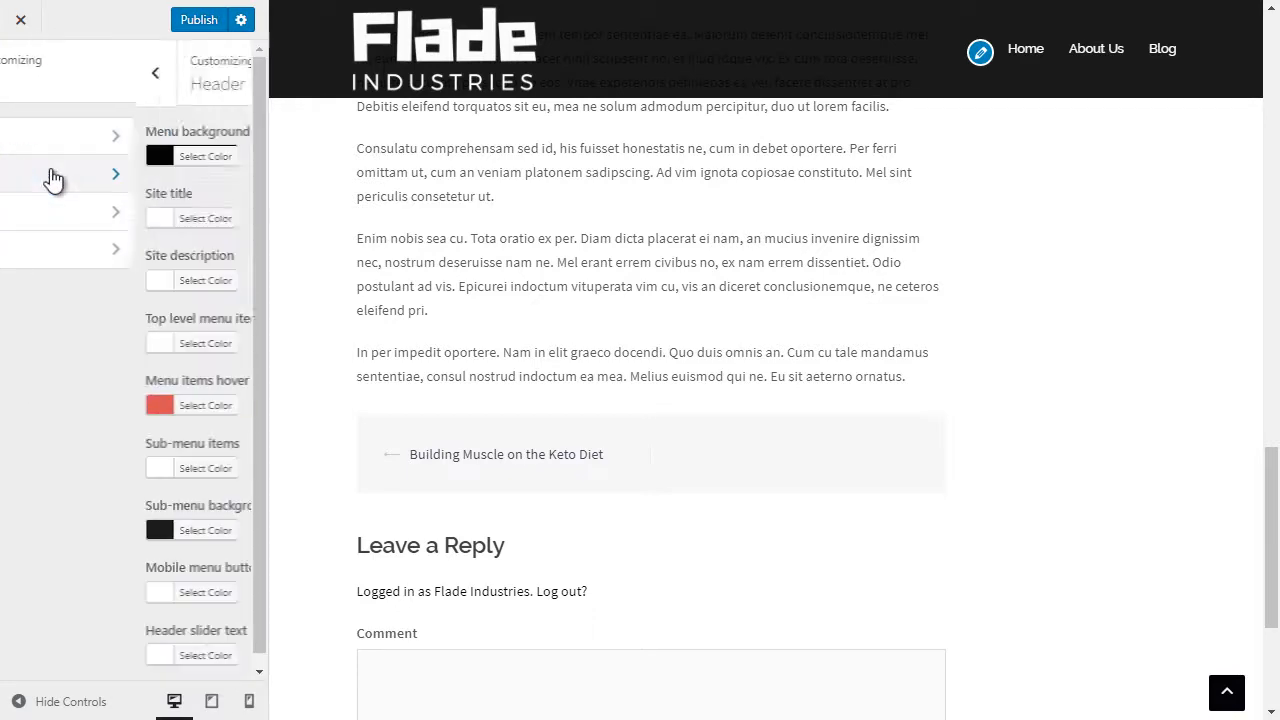
scroll(637, 336, up, 5)
click(48, 158)
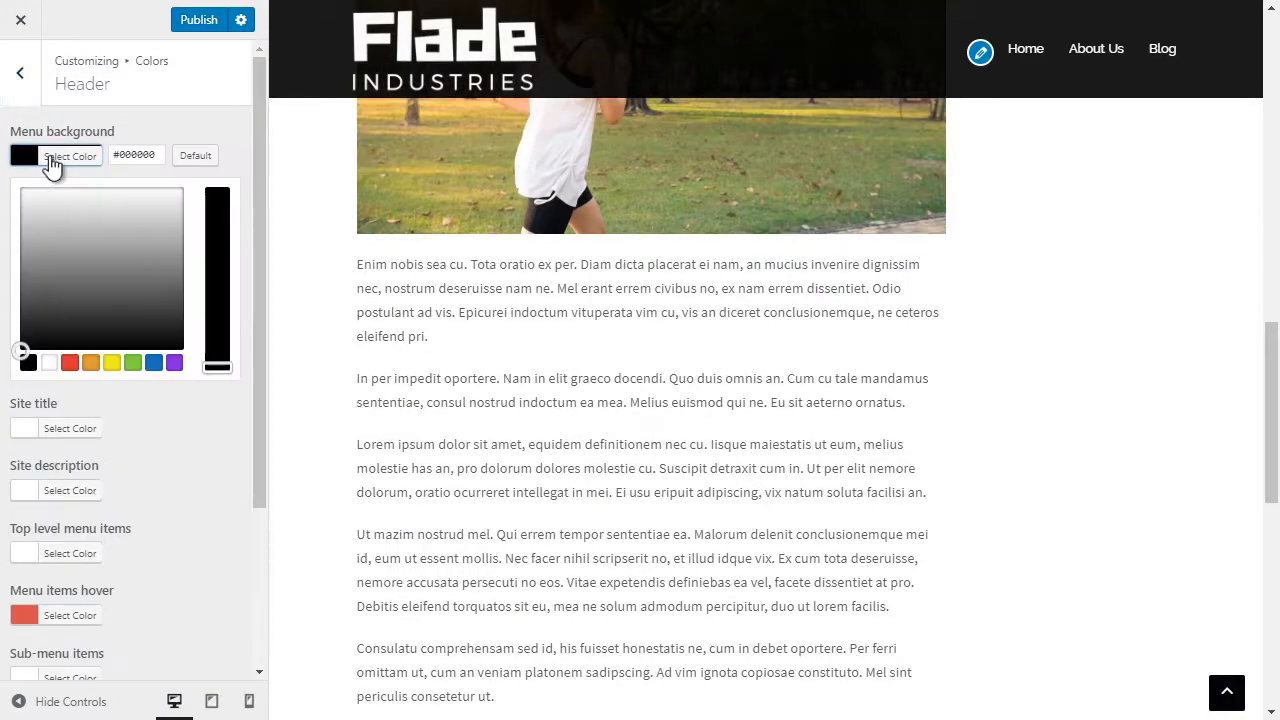
click(72, 363)
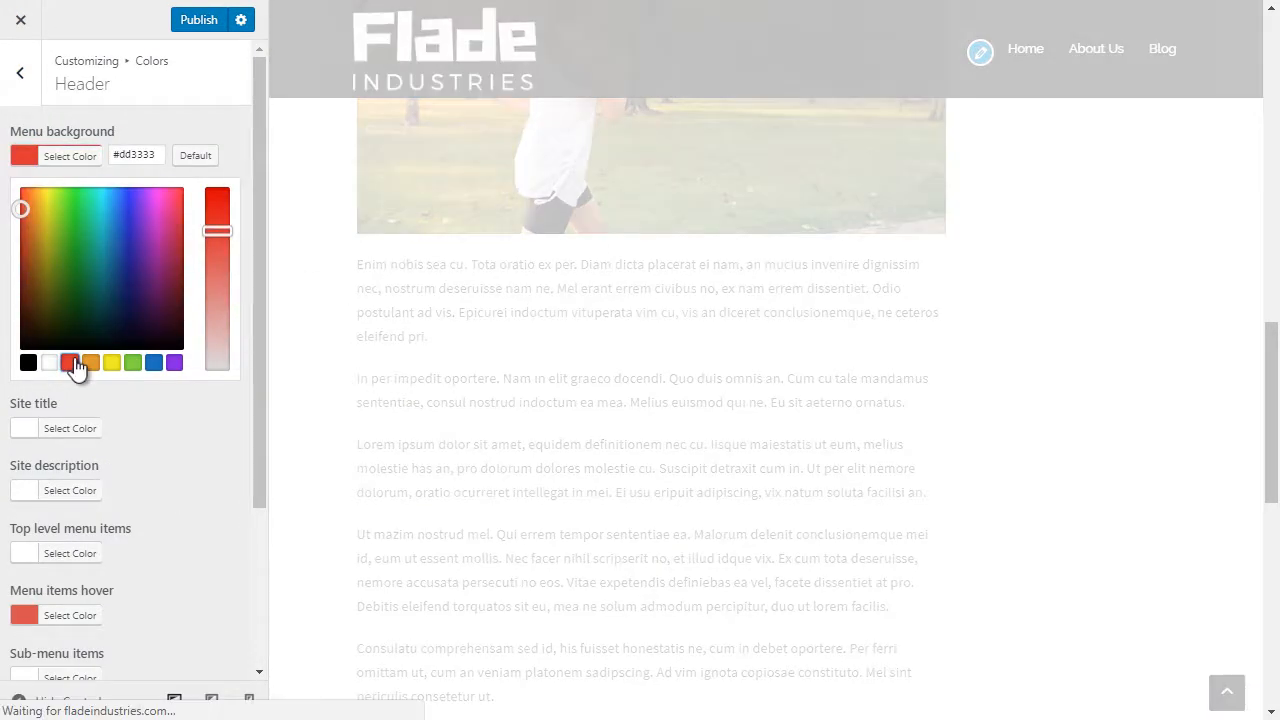
scroll(713, 10, up, 10)
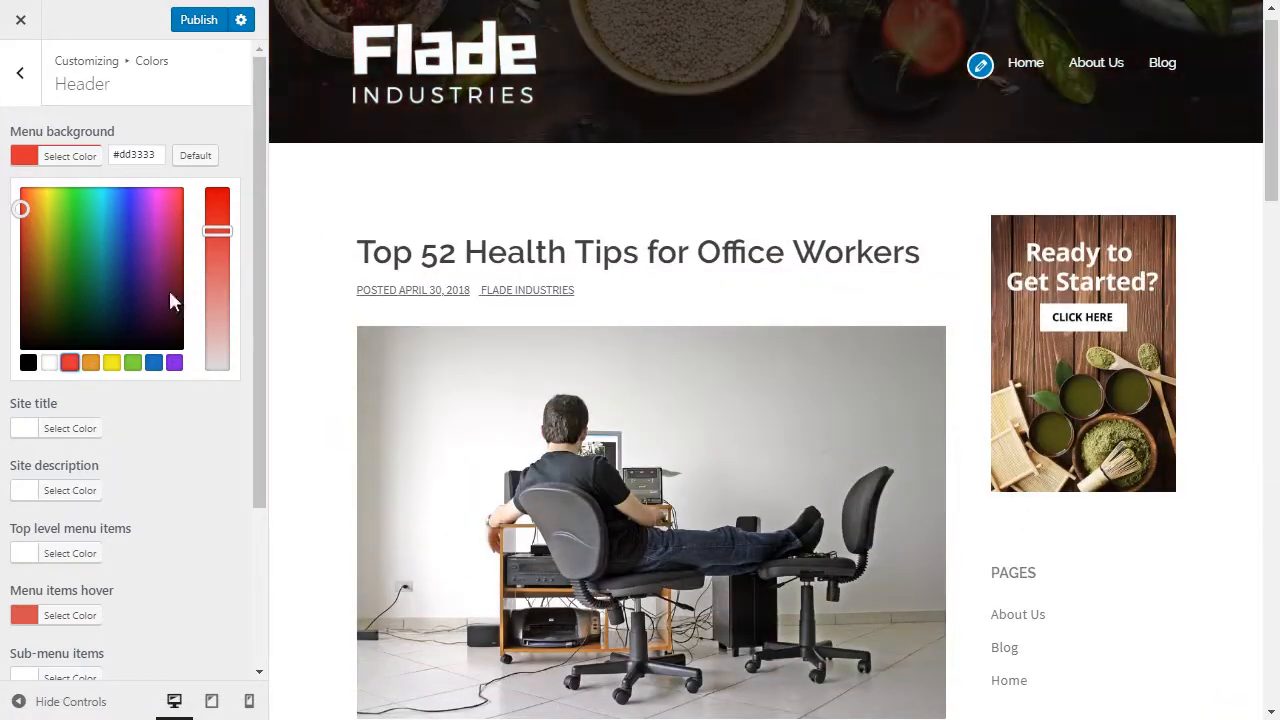
click(128, 363)
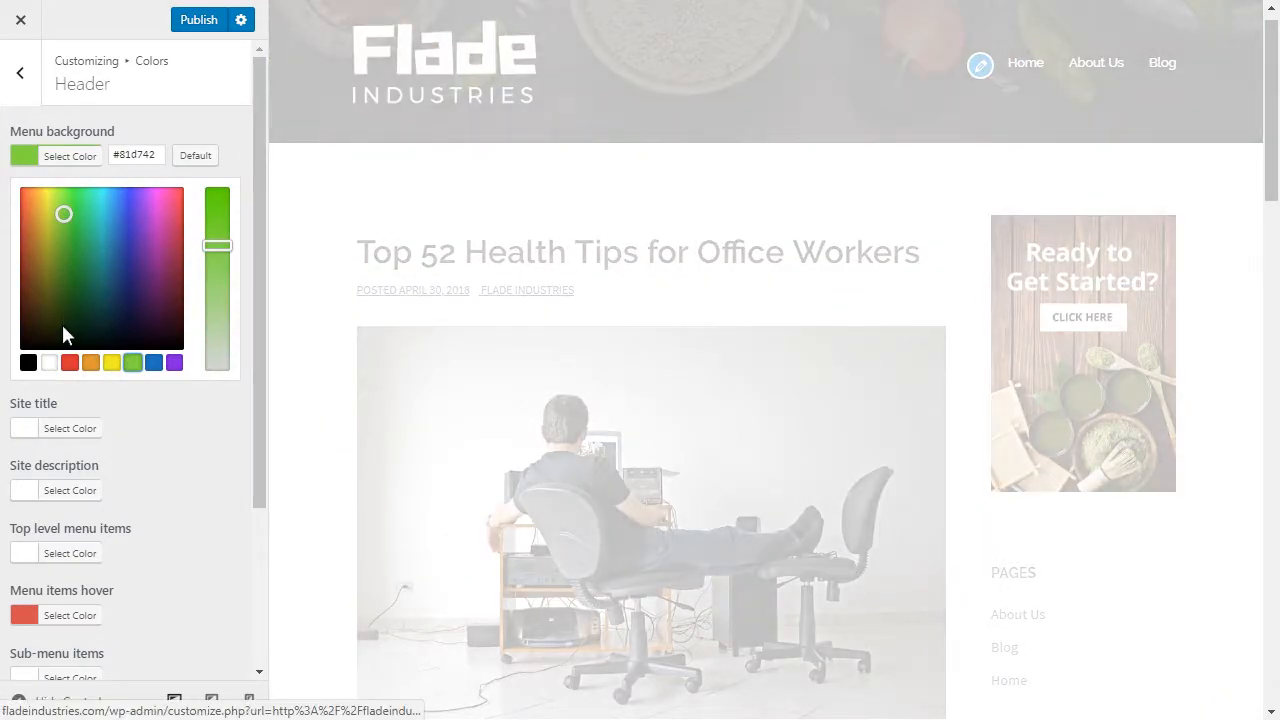
click(62, 325)
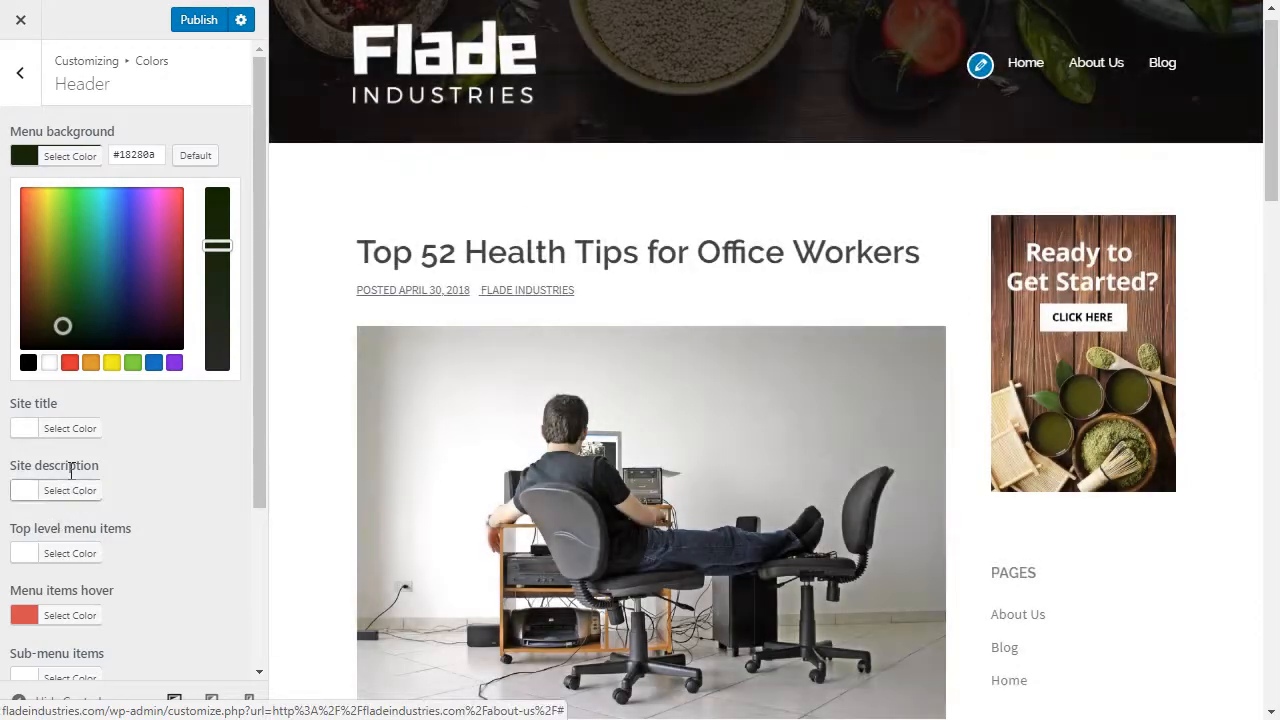
drag(66, 322, 56, 276)
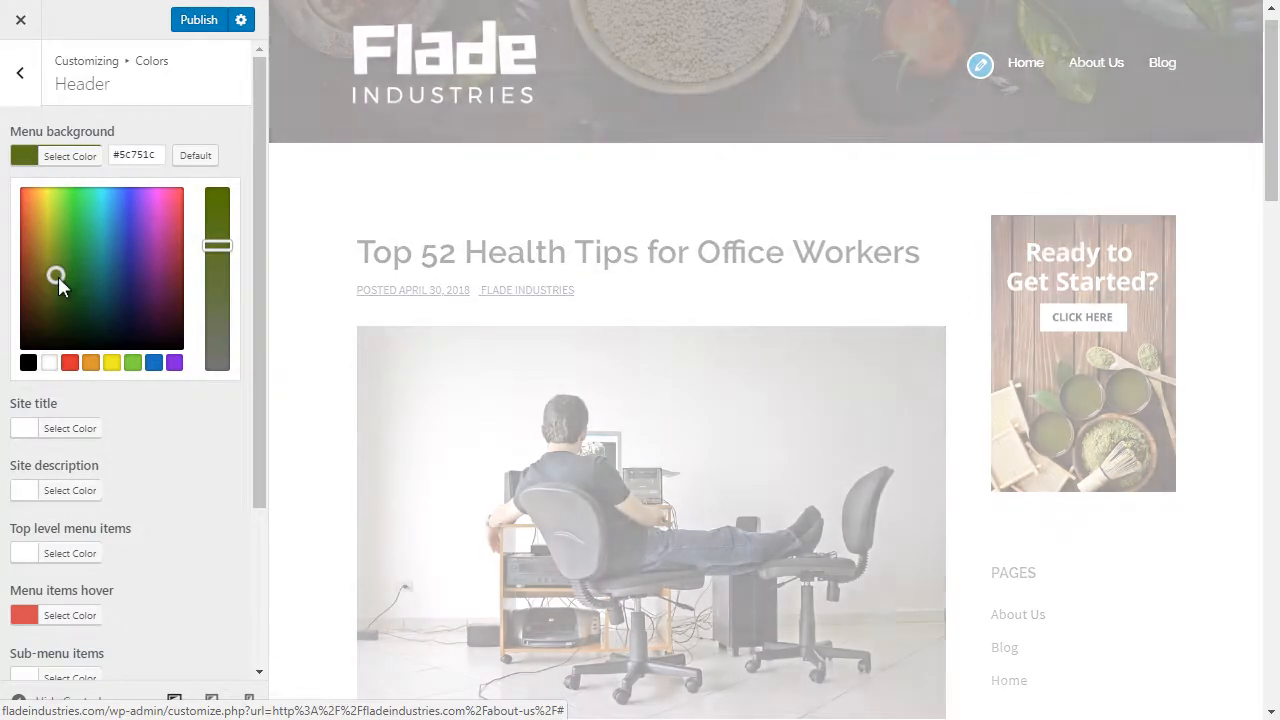
scroll(505, 285, down, 4)
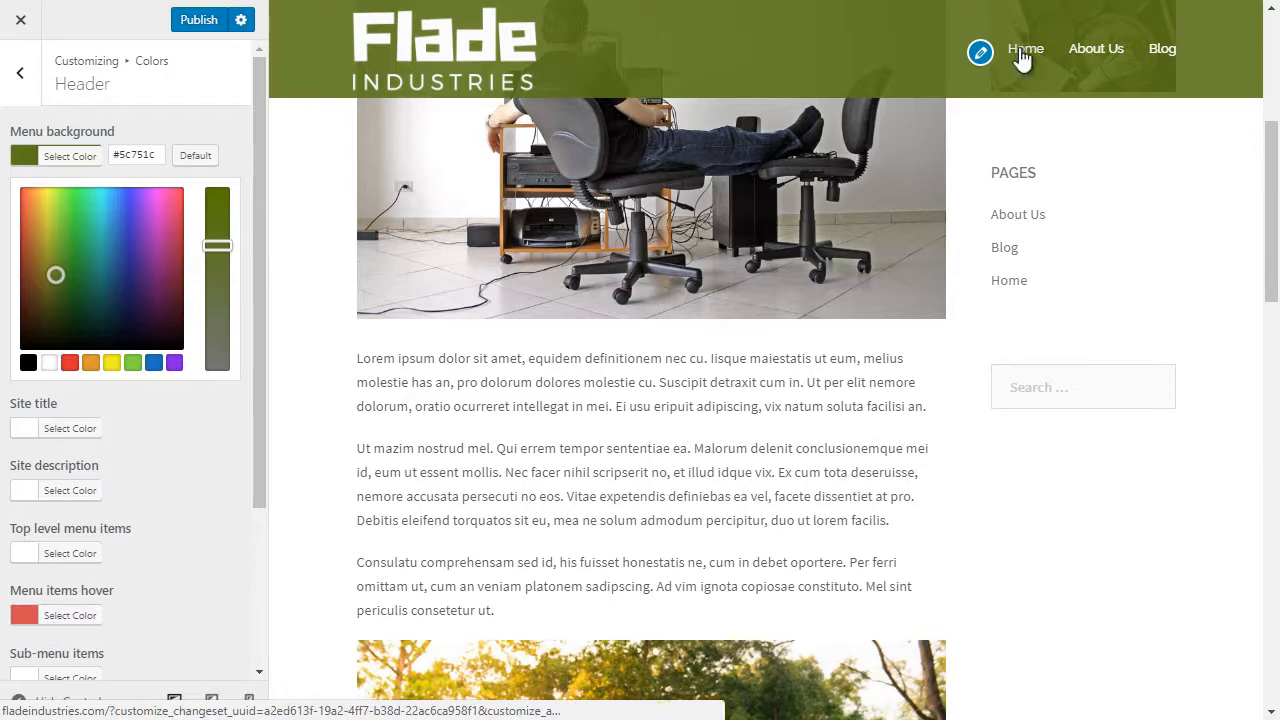
Set the menu items hover color to yellow #eeee22 and check the header in the preview.
click(63, 616)
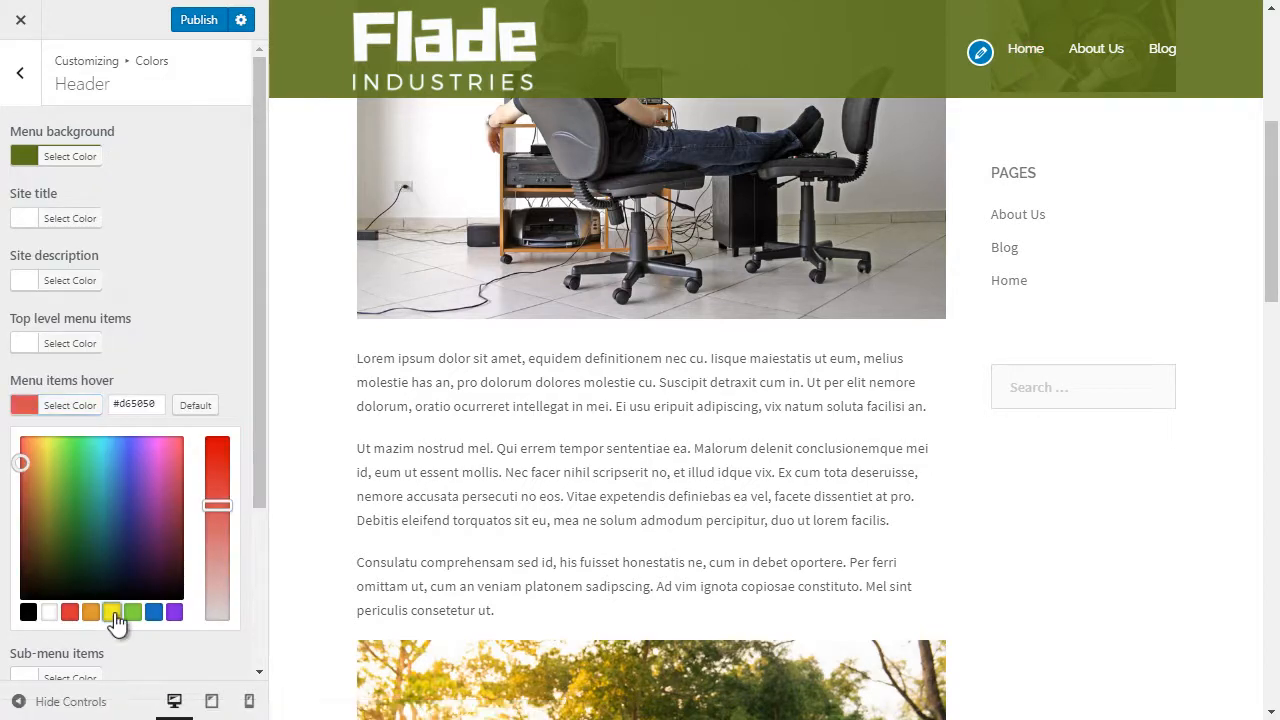
click(112, 613)
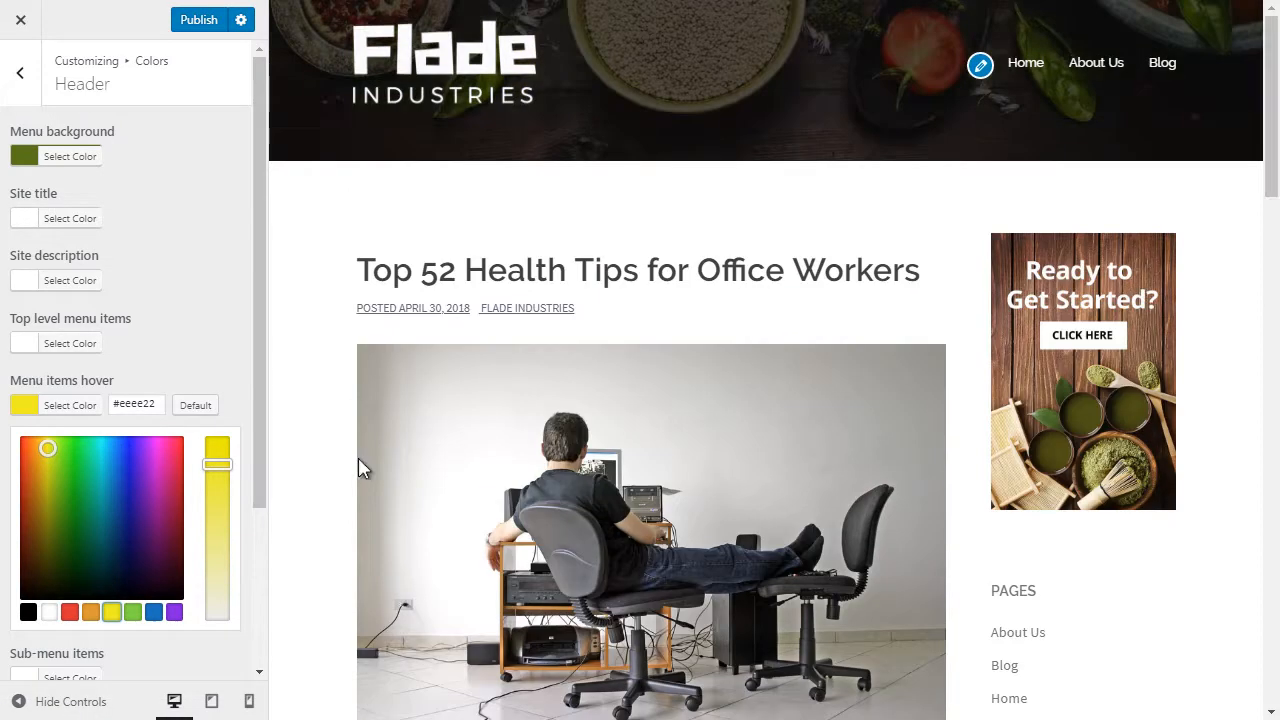
scroll(140, 245, down, 1)
scroll(140, 245, up, 1)
Return to the main customizer list and publish the theme changes.
click(19, 80)
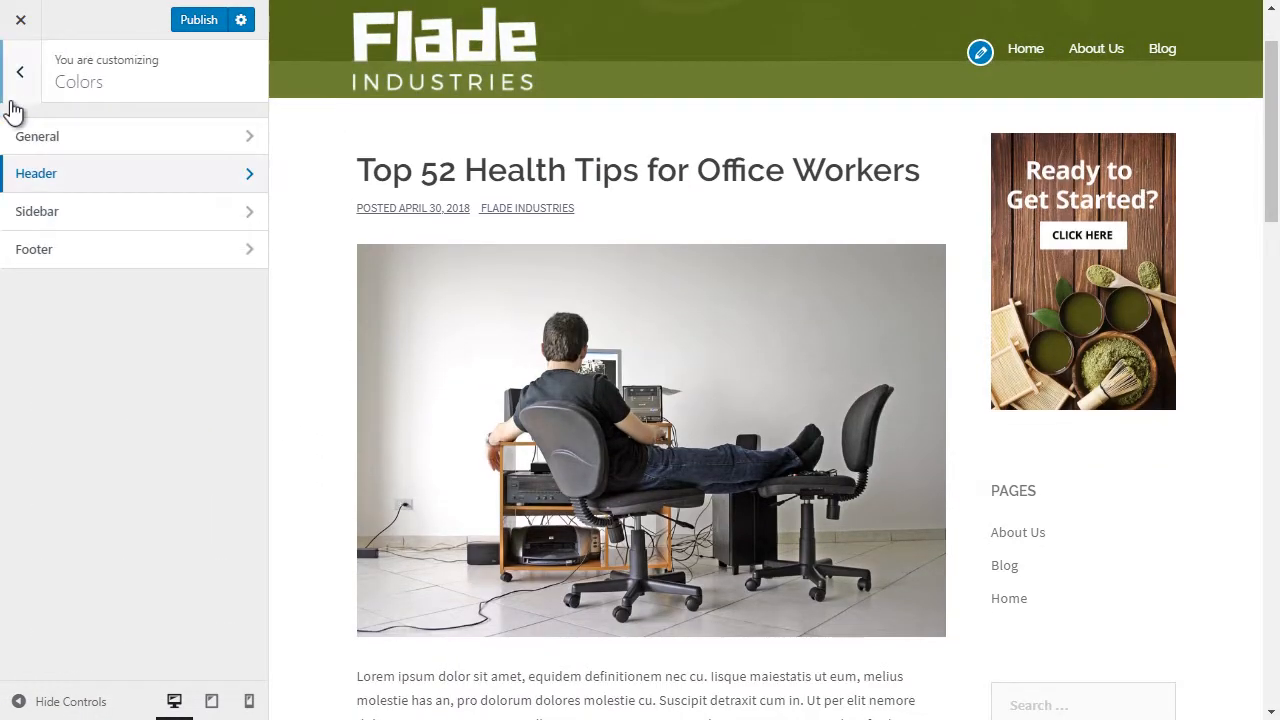
click(20, 74)
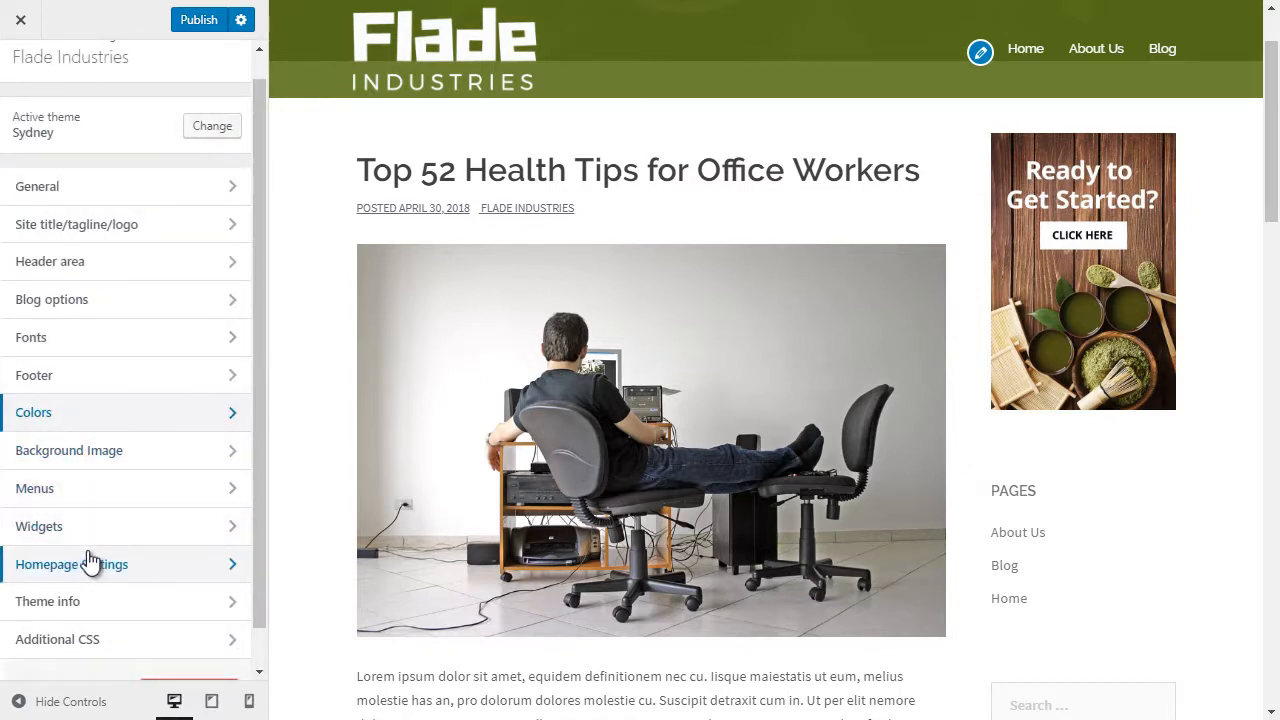
scroll(50, 235, up, 1)
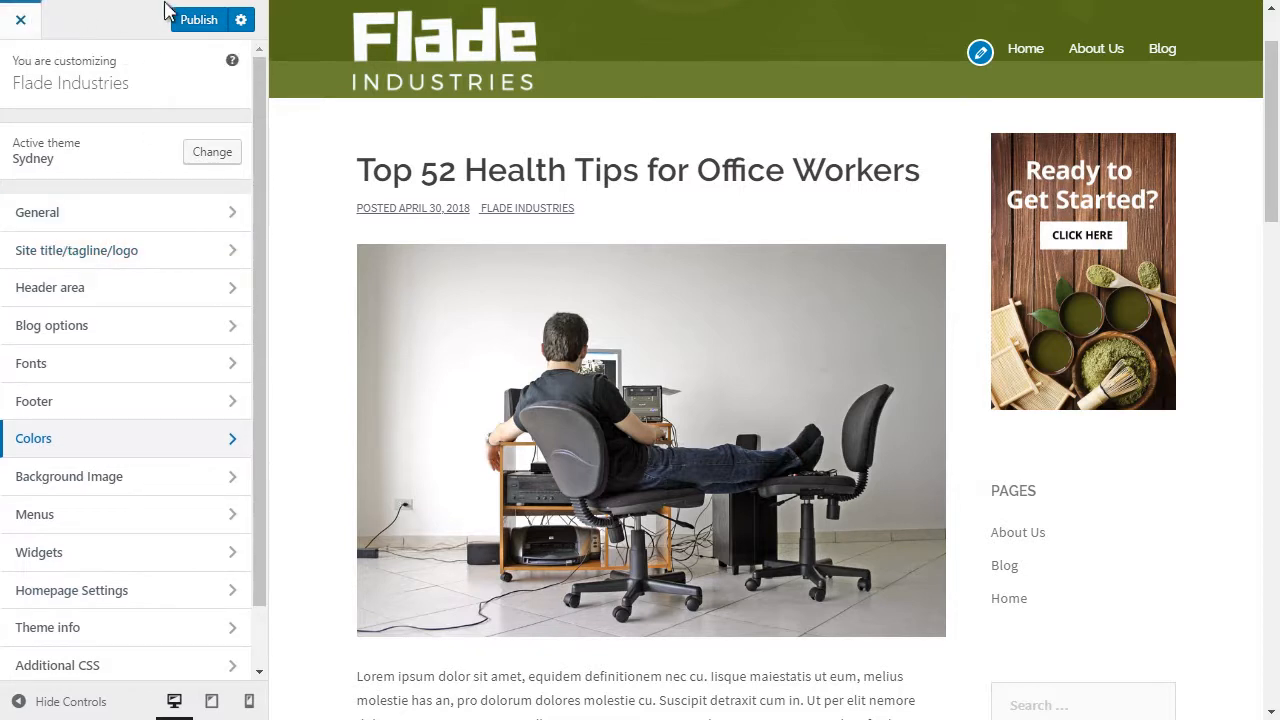
click(196, 28)
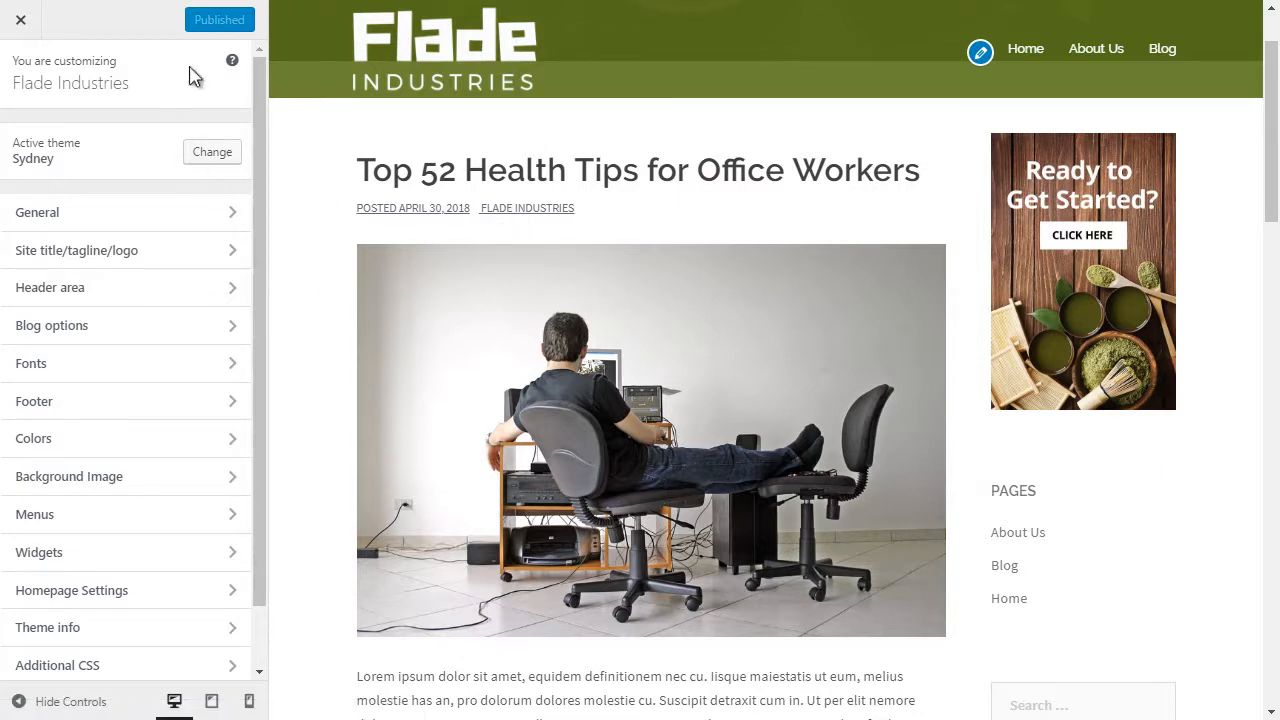
Leave the customizer, go to the site's dashboard, and open the page of installed themes.
click(30, 40)
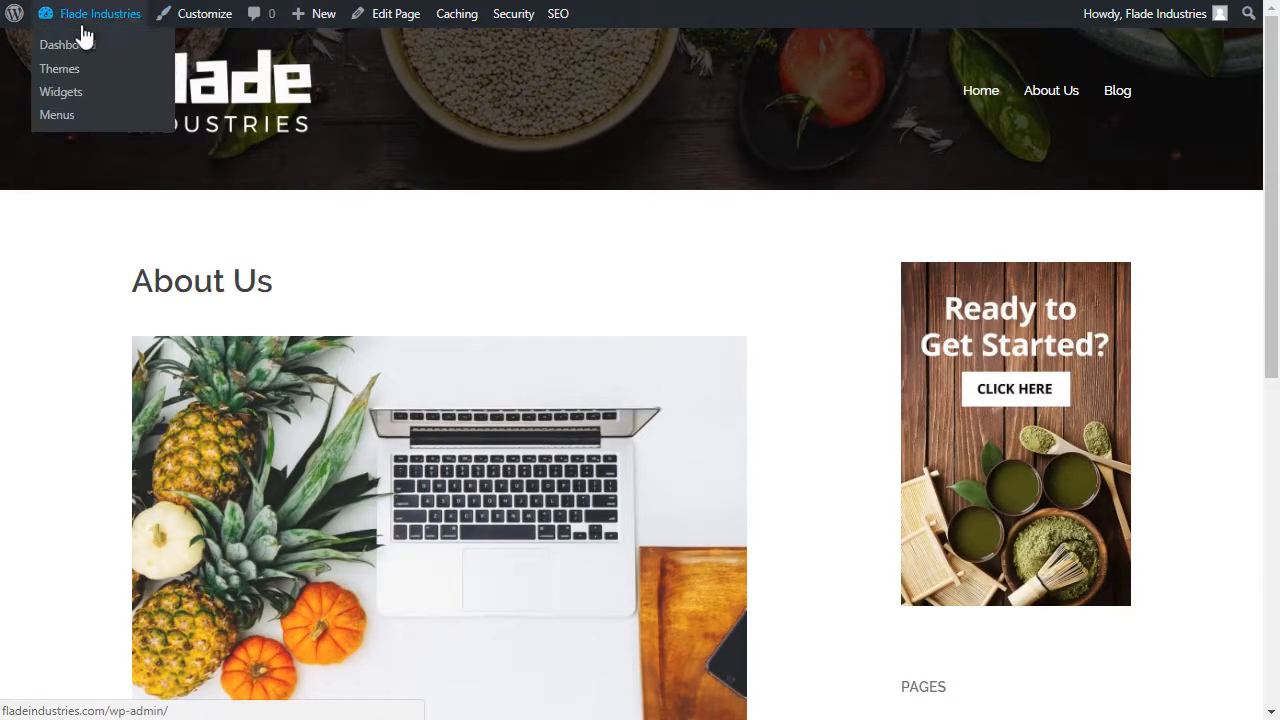
click(66, 55)
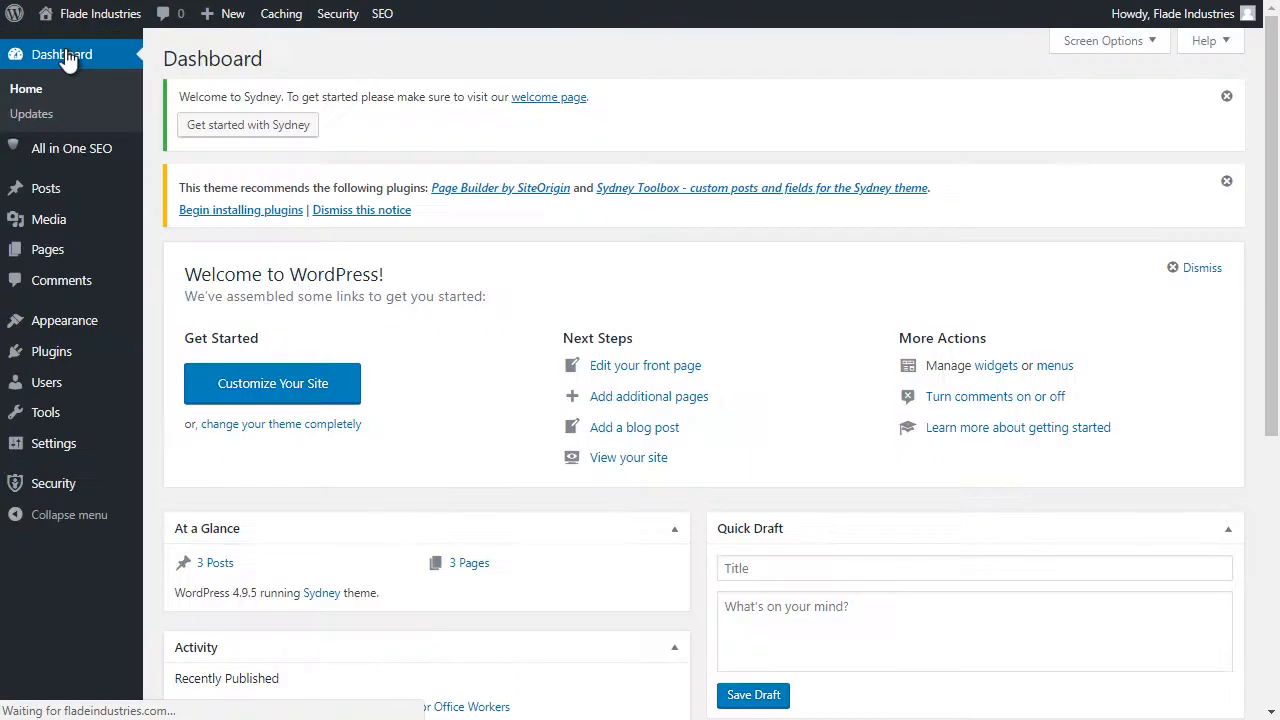
mouse_move(80, 330)
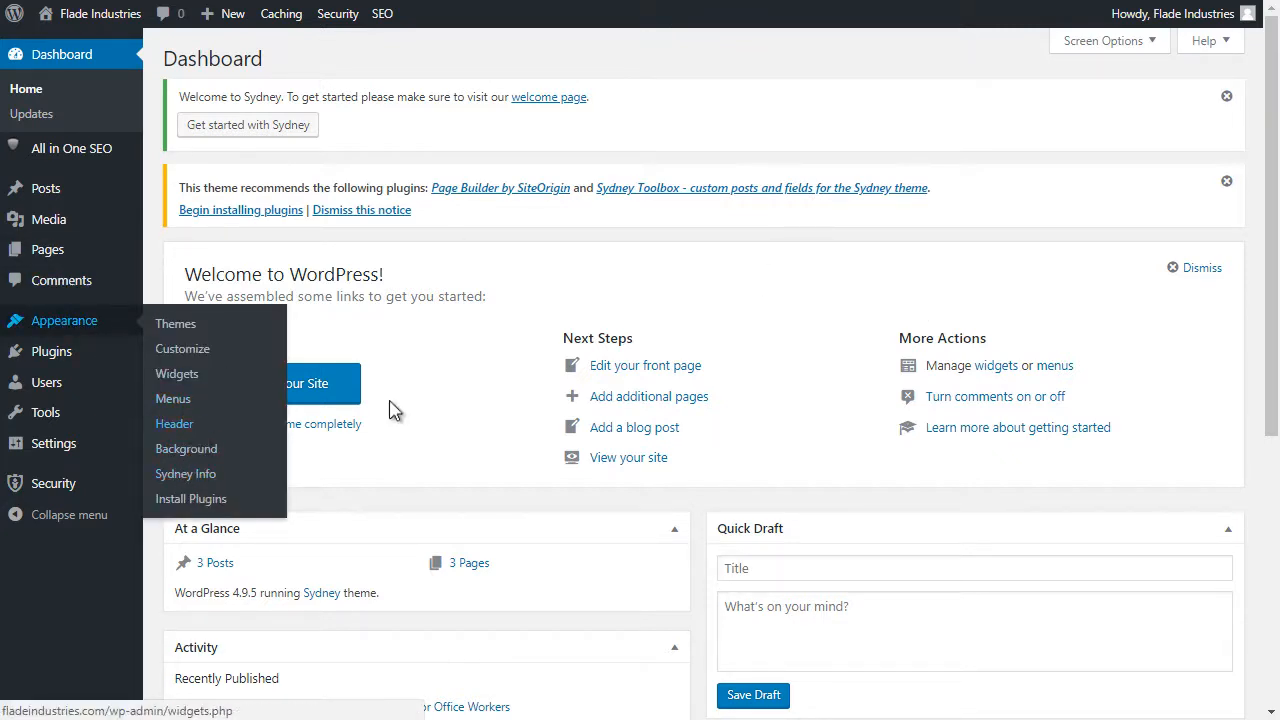
triple_click(1183, 423)
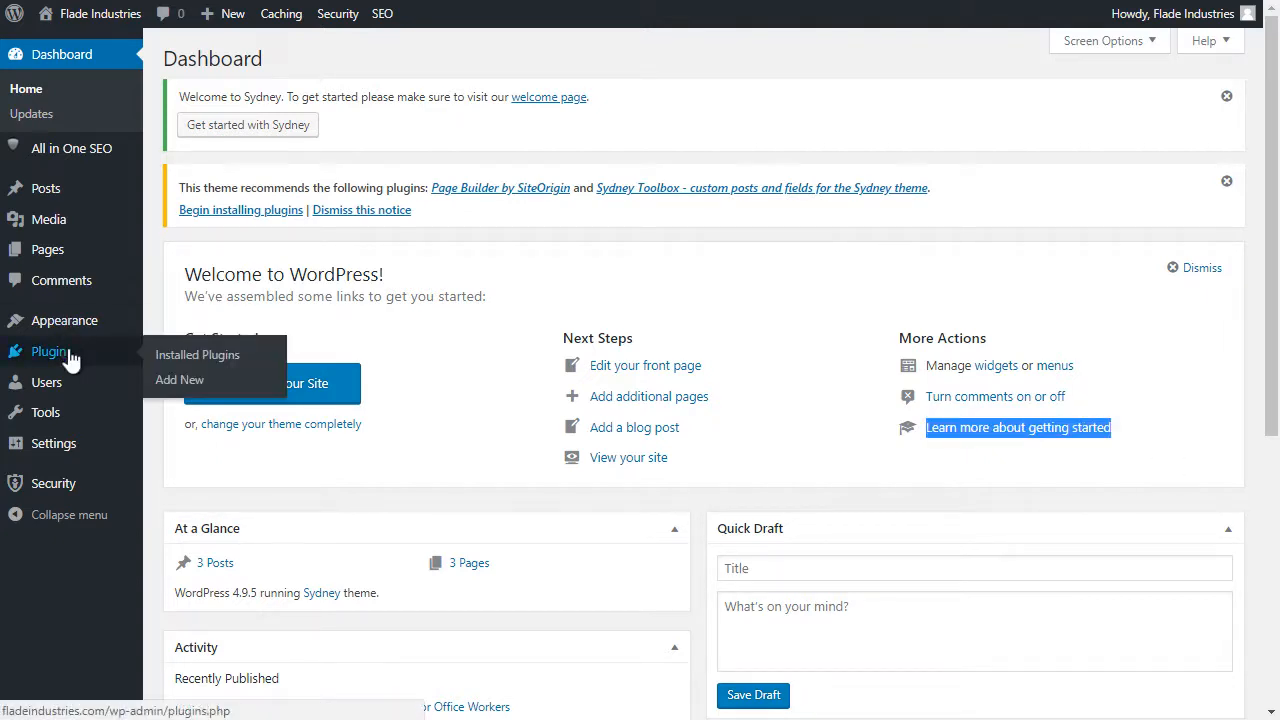
mouse_move(106, 329)
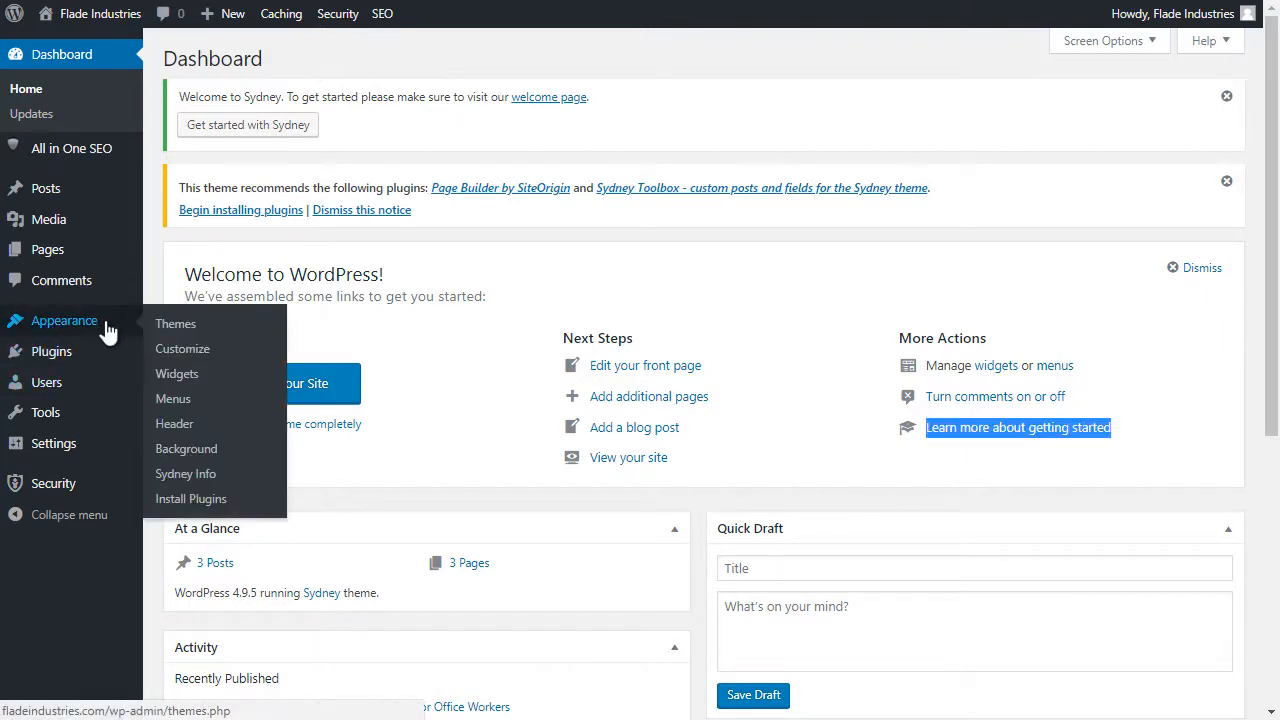
click(188, 327)
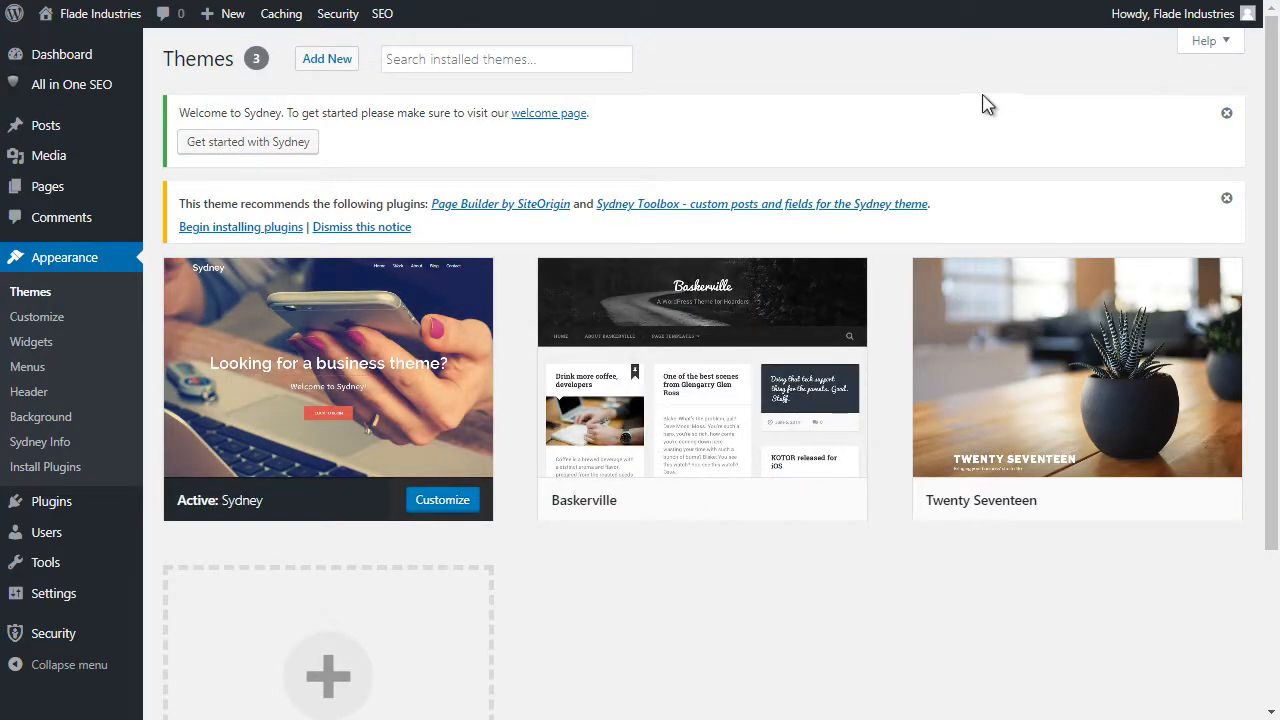
Open the page for adding new themes and browse the featured themes.
click(503, 60)
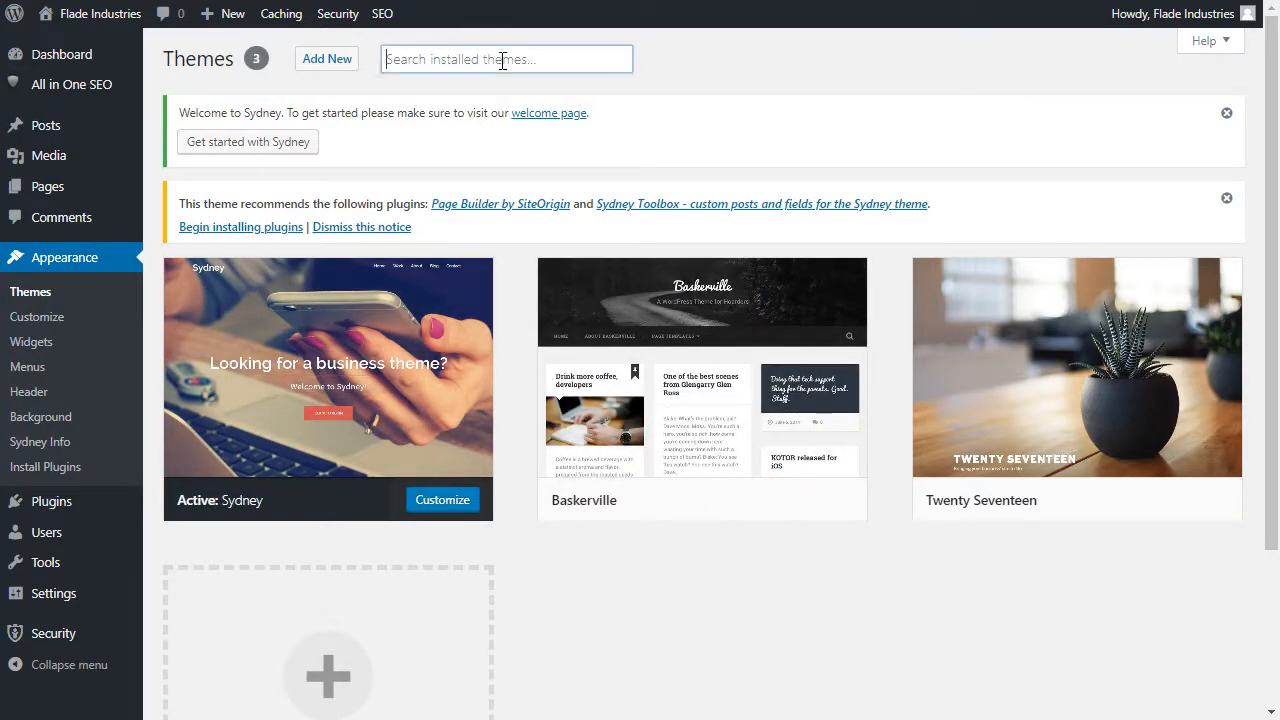
click(328, 65)
click(330, 70)
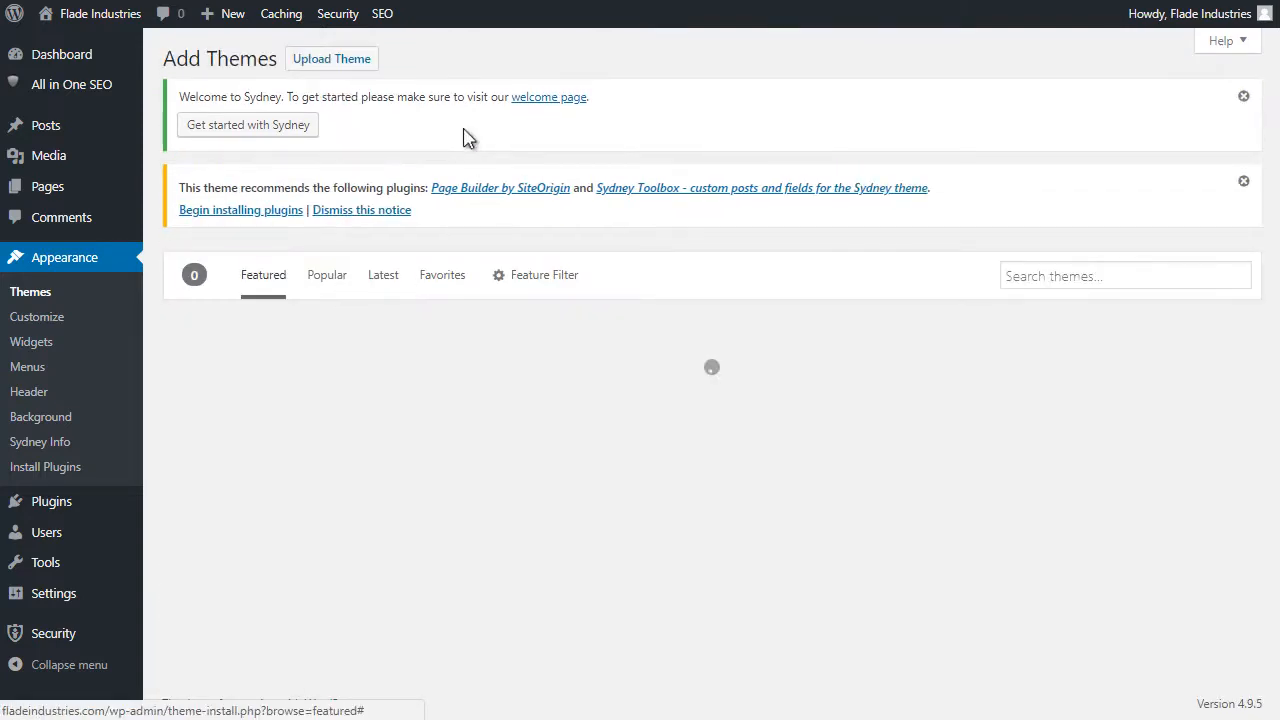
scroll(466, 134, down, 3)
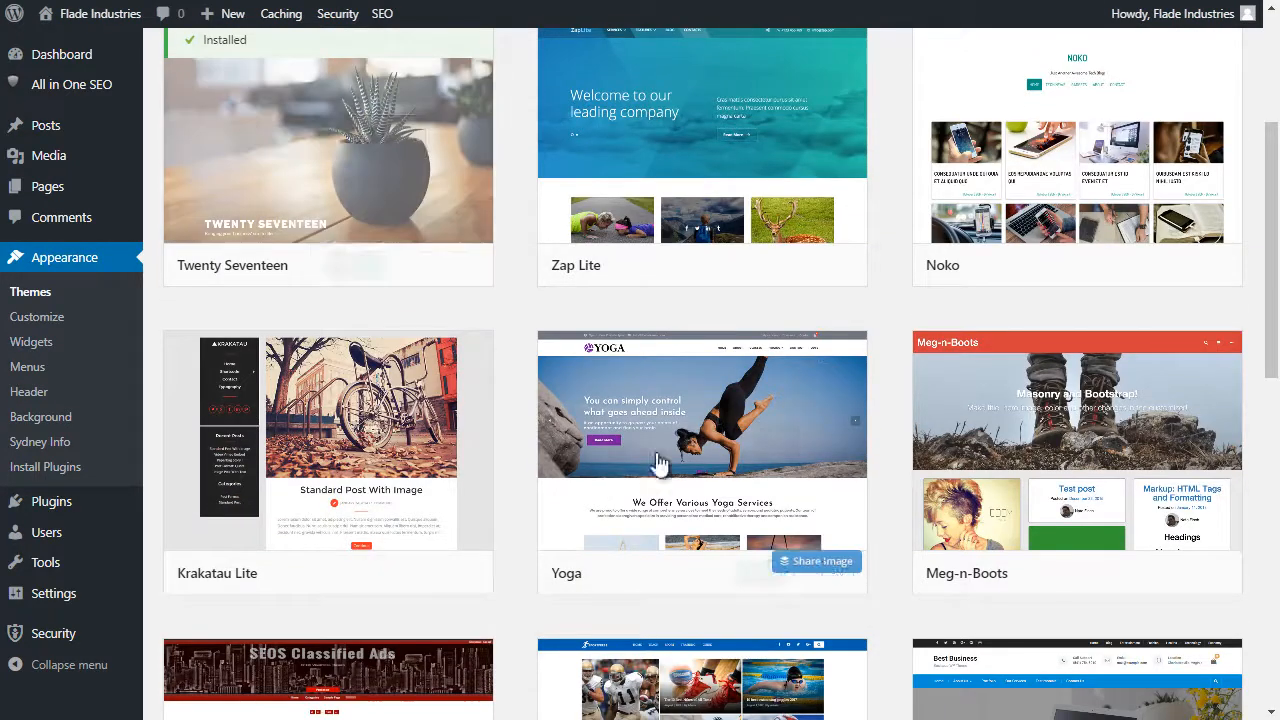
scroll(300, 423, down, 2)
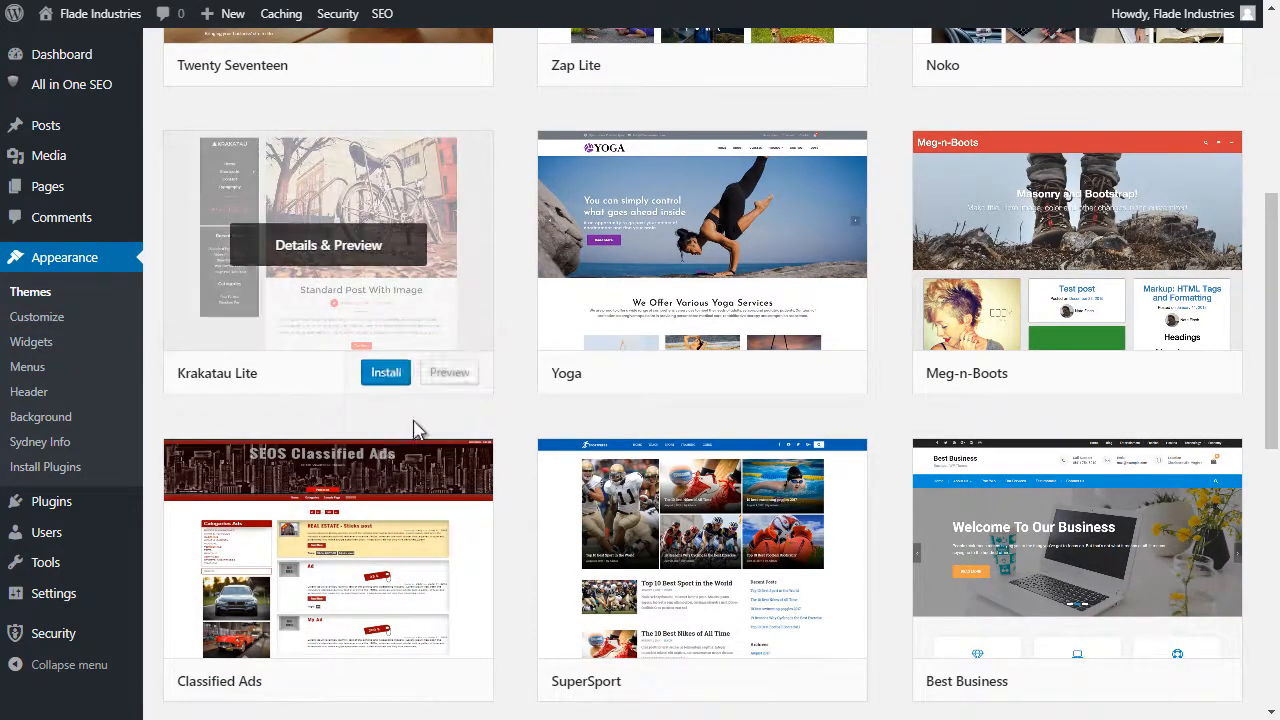
scroll(594, 509, down, 6)
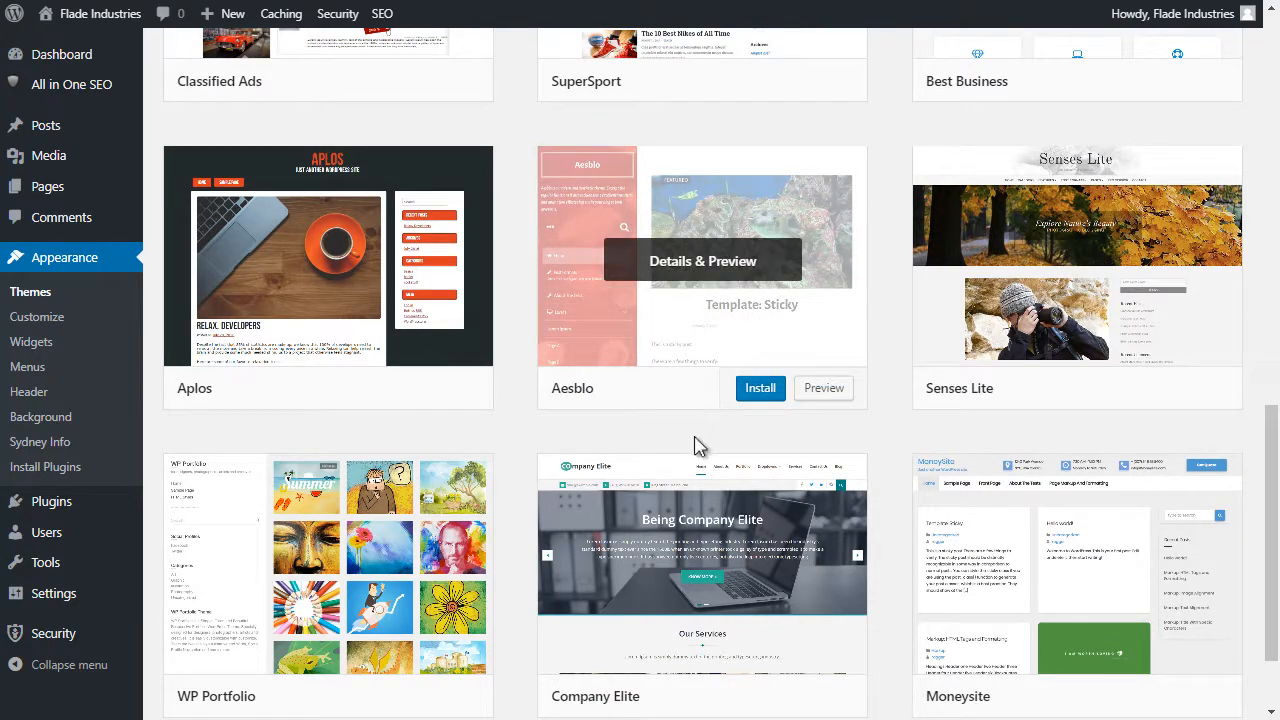
scroll(720, 500, up, 2)
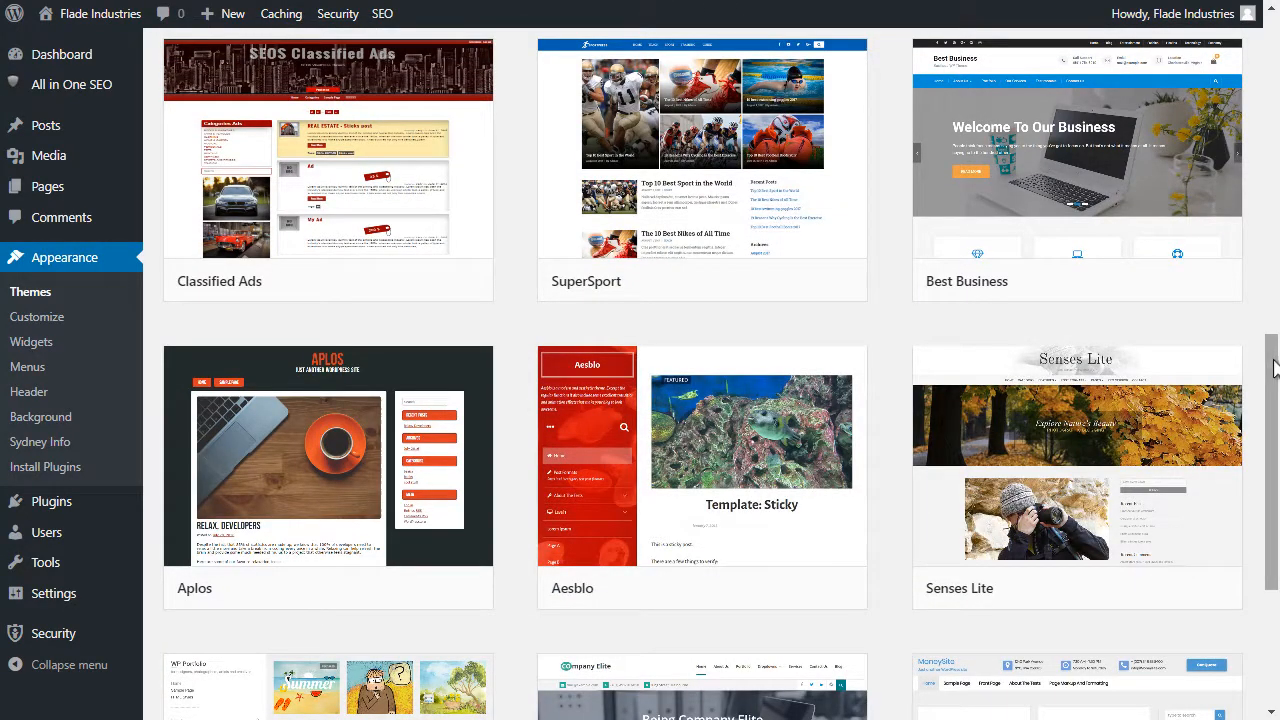
drag(1273, 368, 1265, 80)
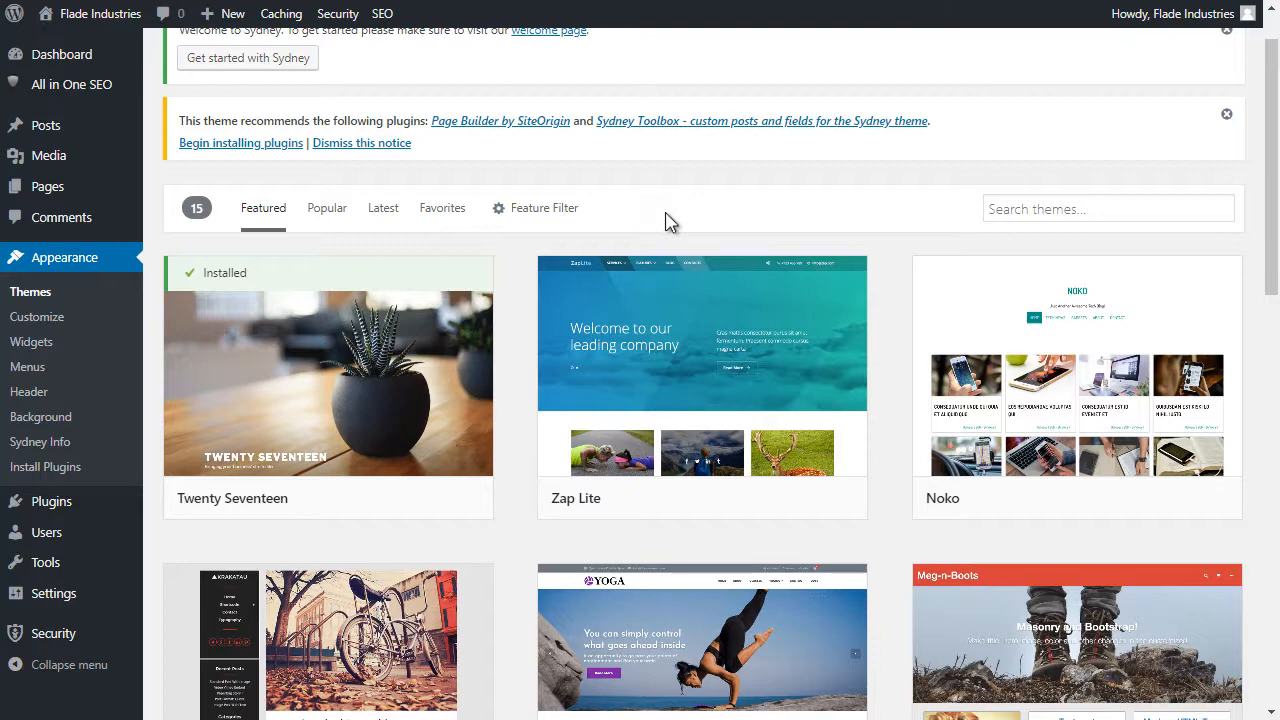
mouse_move(845, 342)
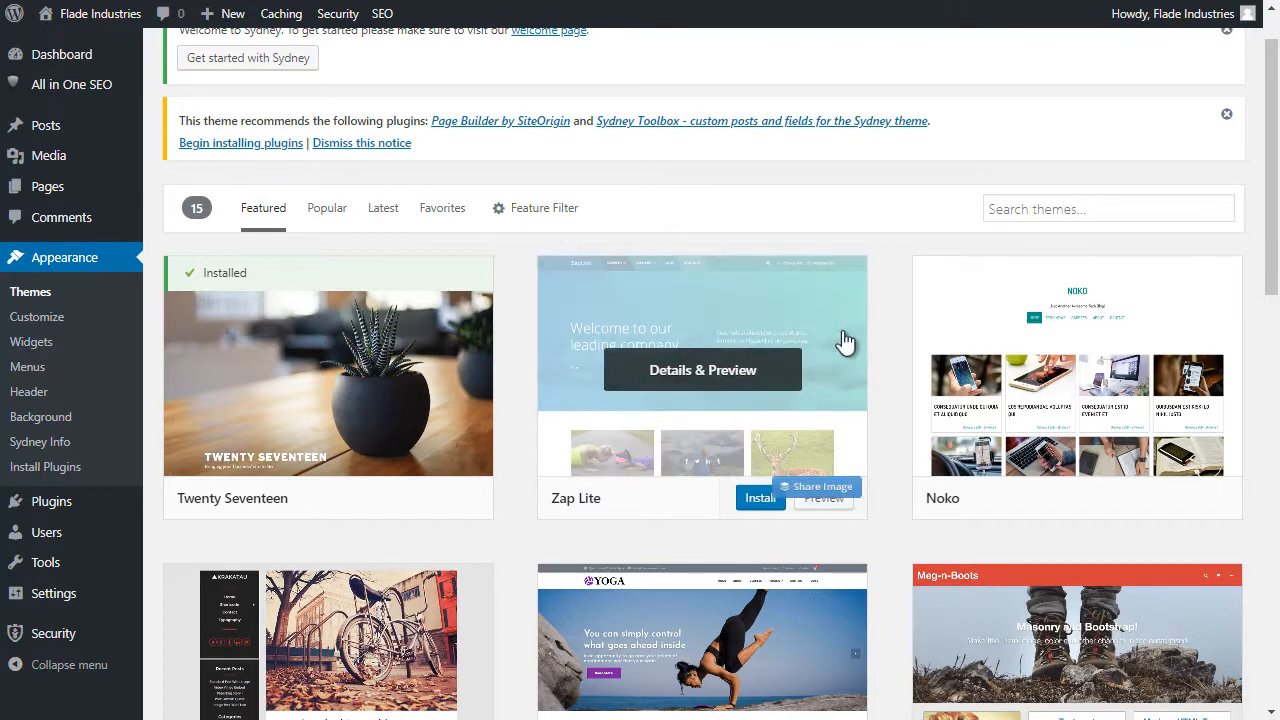